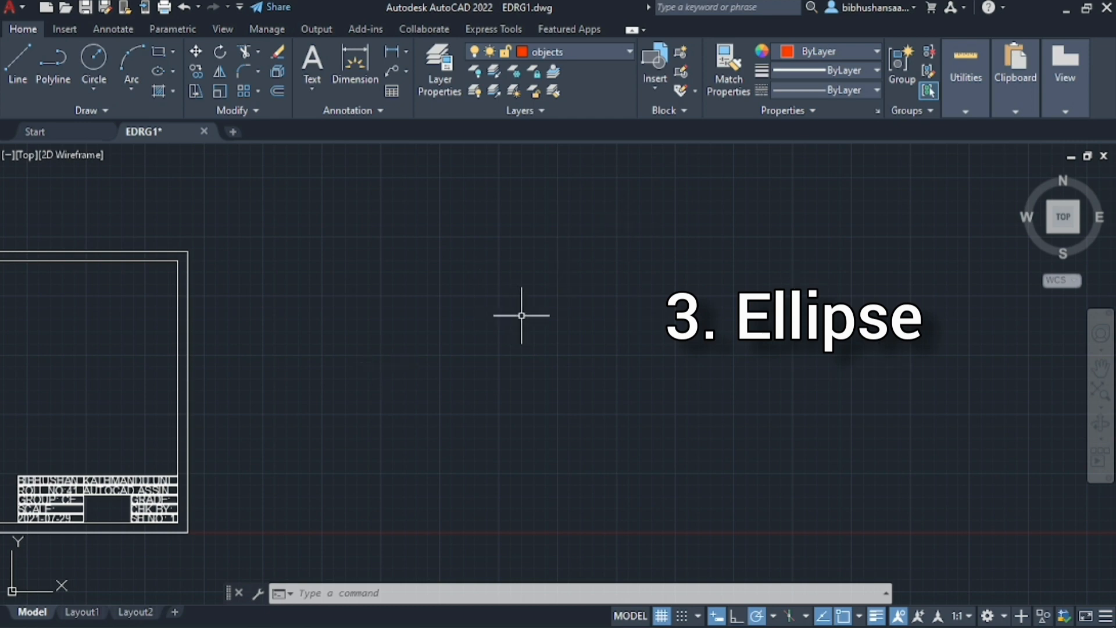
scroll(306, 372, down, 5)
scroll(172, 368, up, 2)
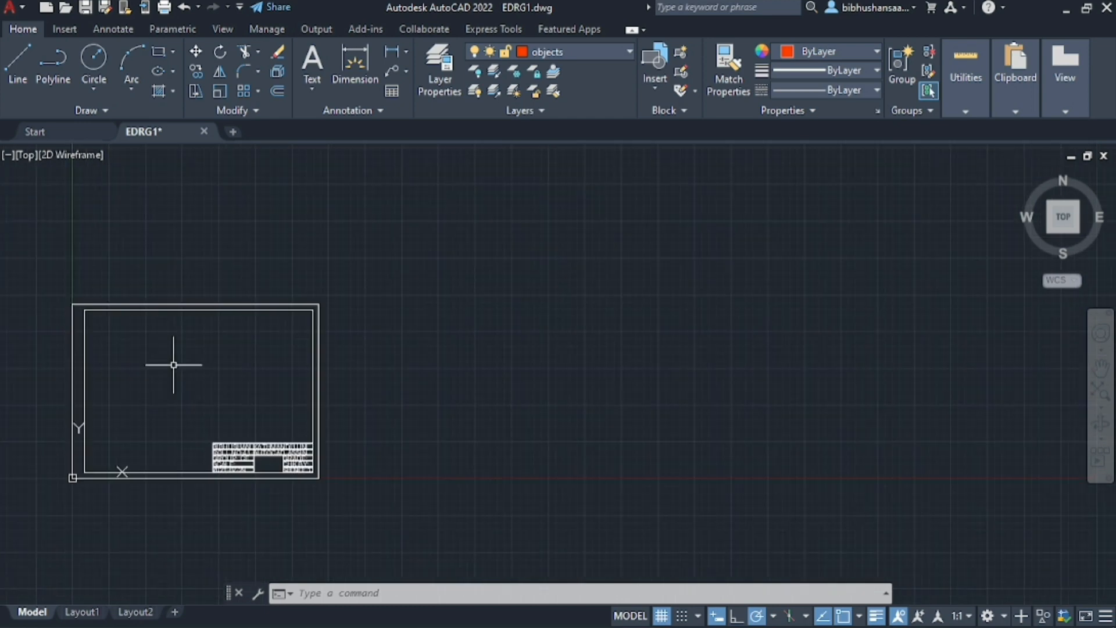
scroll(172, 367, down, 2)
scroll(469, 301, up, 3)
scroll(336, 316, down, 3)
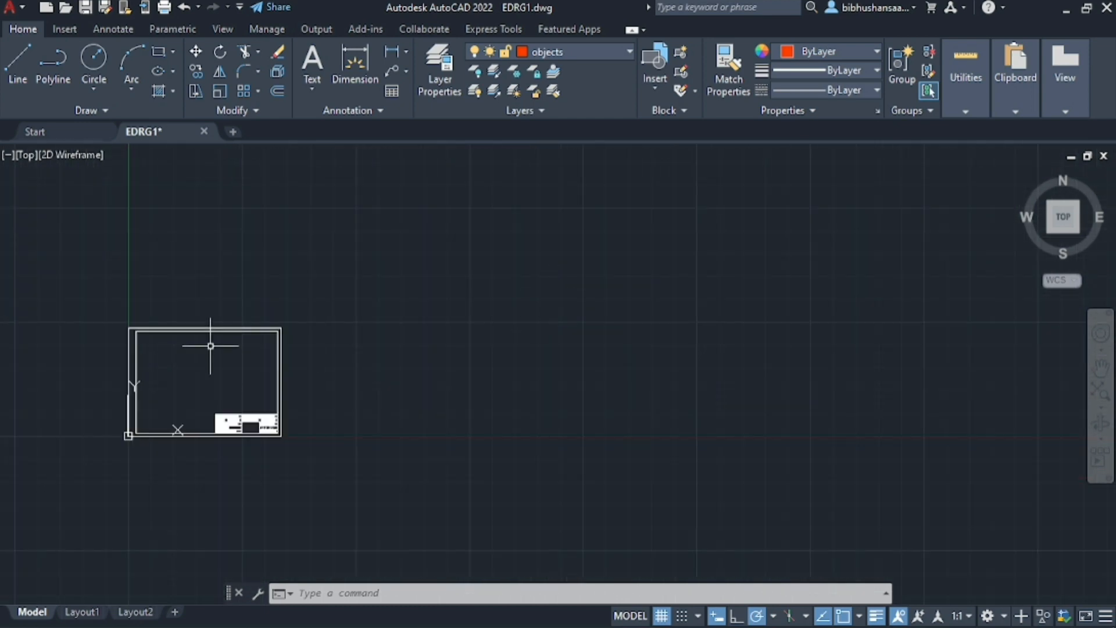
scroll(138, 386, up, 3)
scroll(244, 361, down, 2)
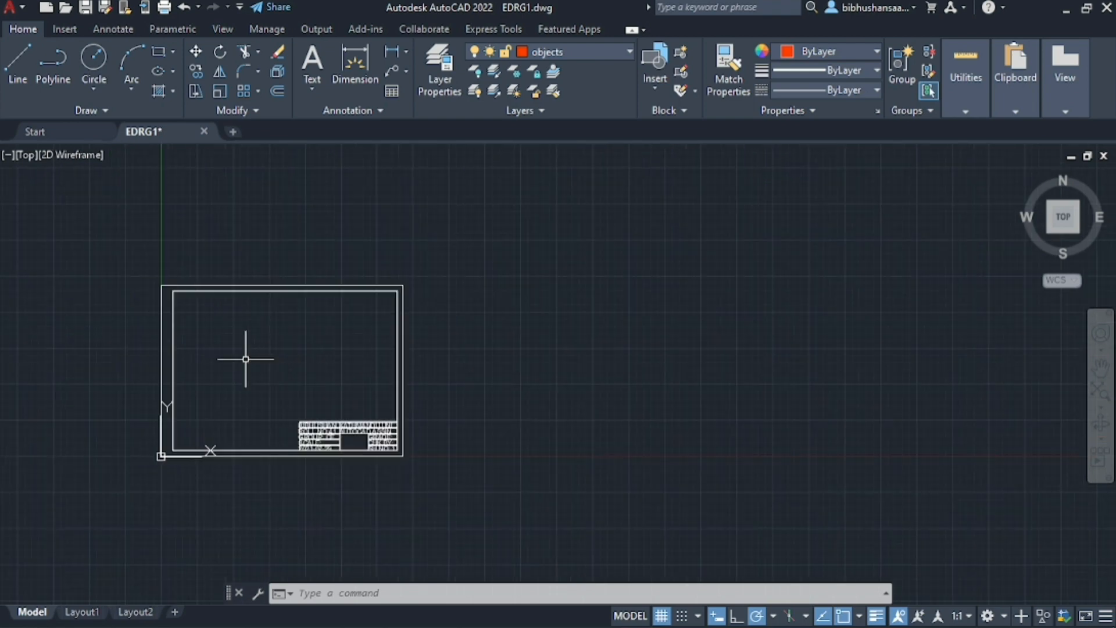
mouse_move(172, 623)
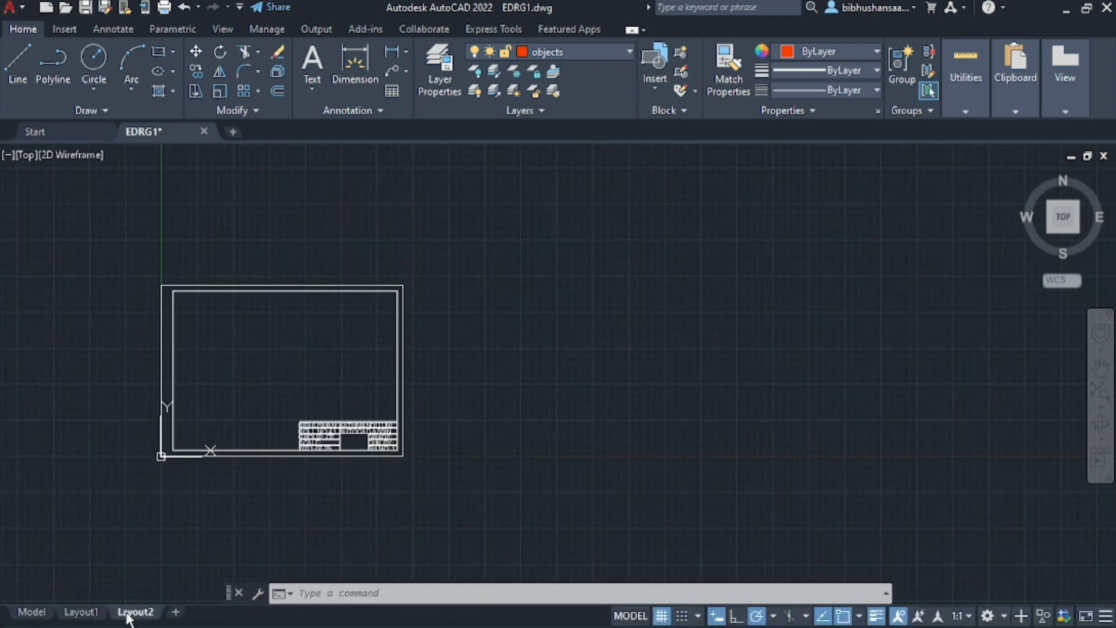
click(130, 612)
click(30, 612)
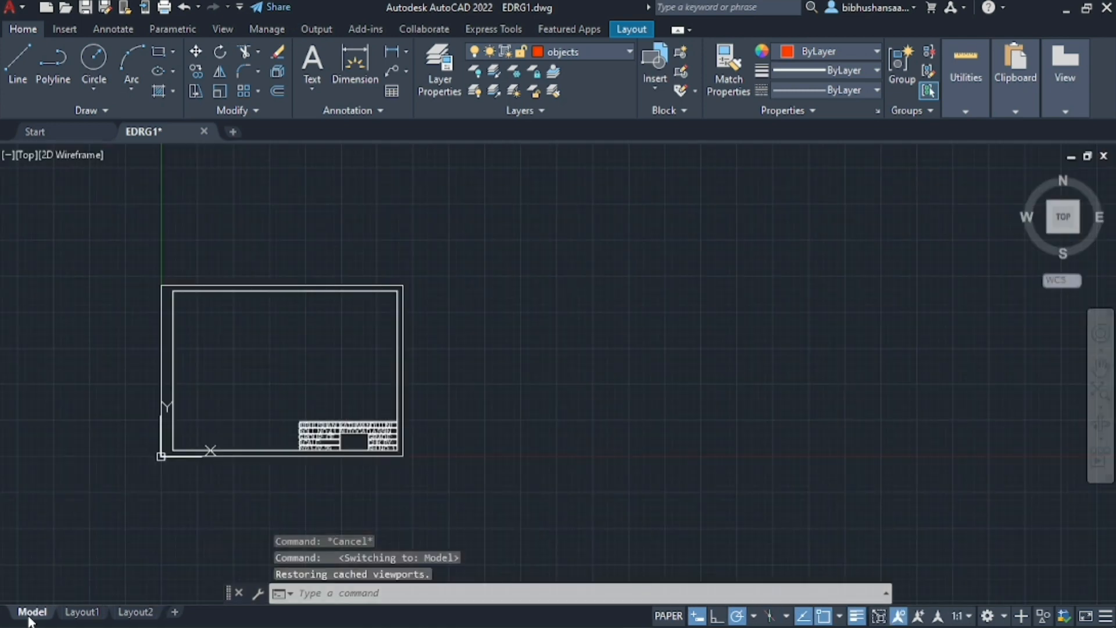
scroll(233, 407, down, 2)
scroll(170, 381, up, 5)
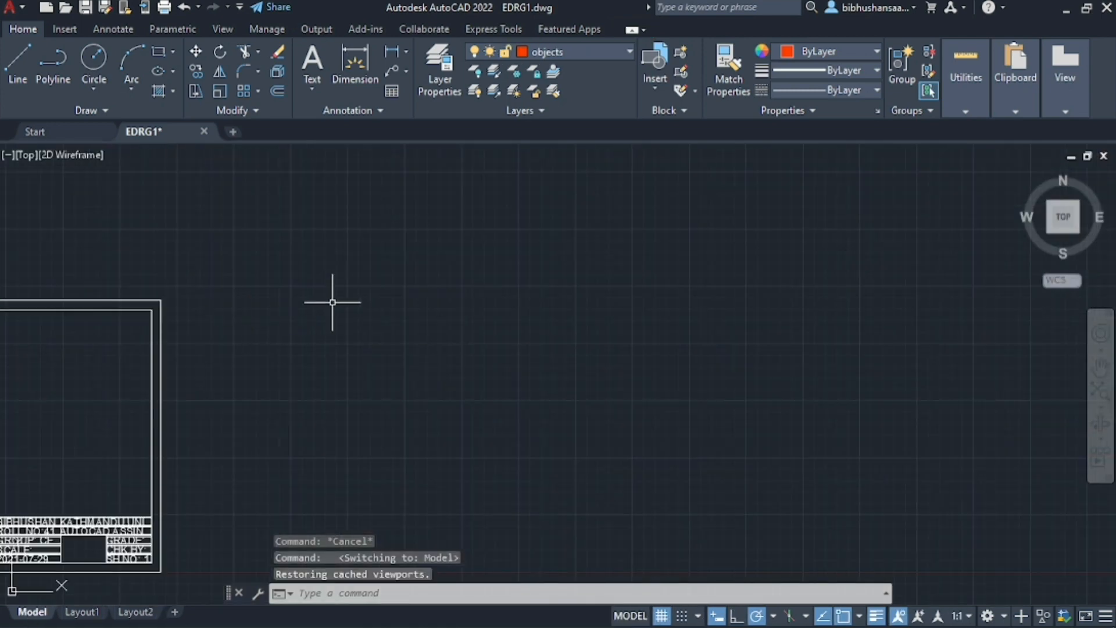
scroll(116, 368, down, 3)
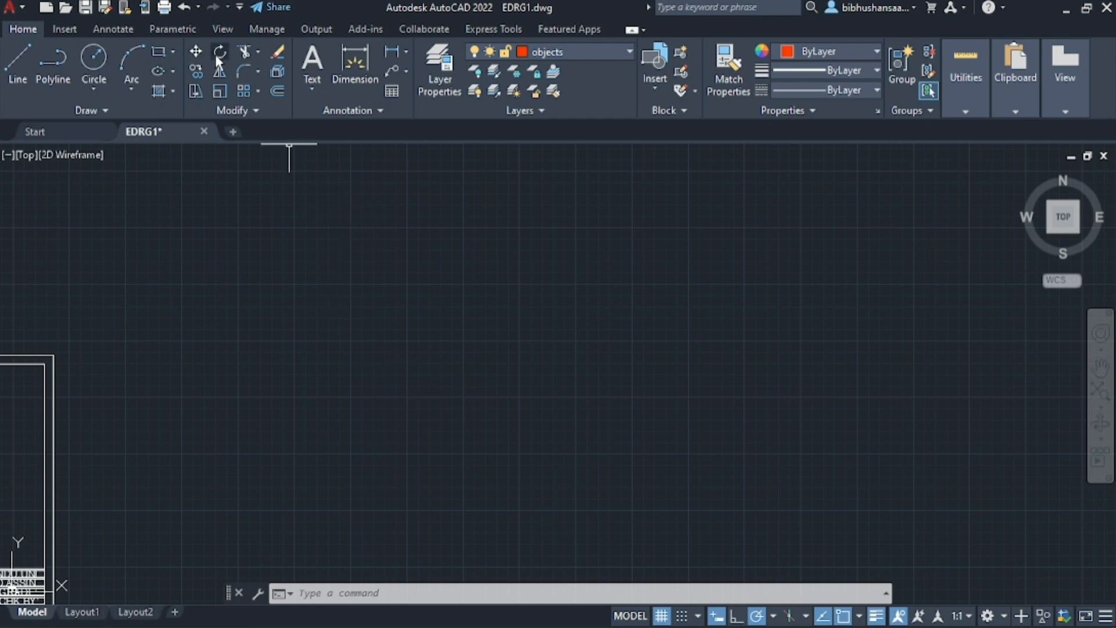
Create a new layer named "lines" and make it the current layer
click(445, 63)
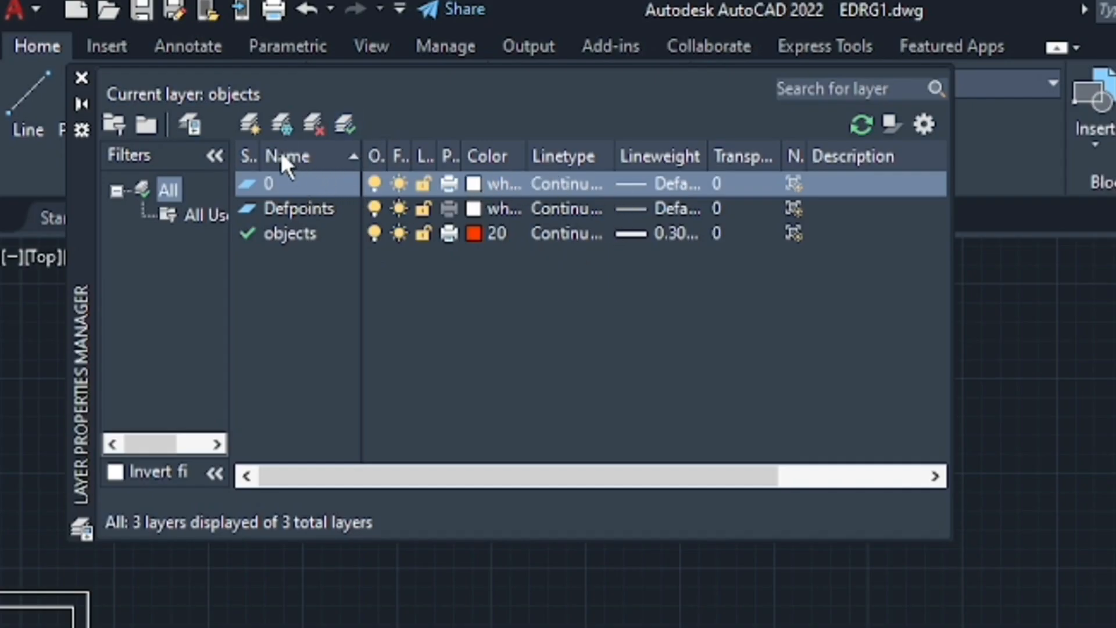
click(249, 125)
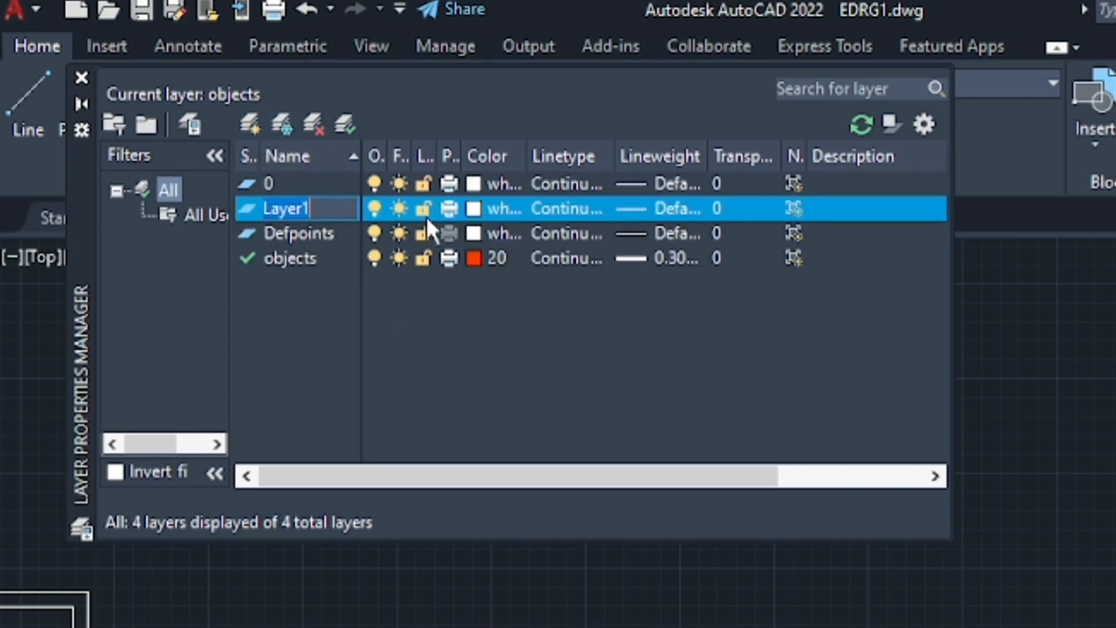
text(lines)
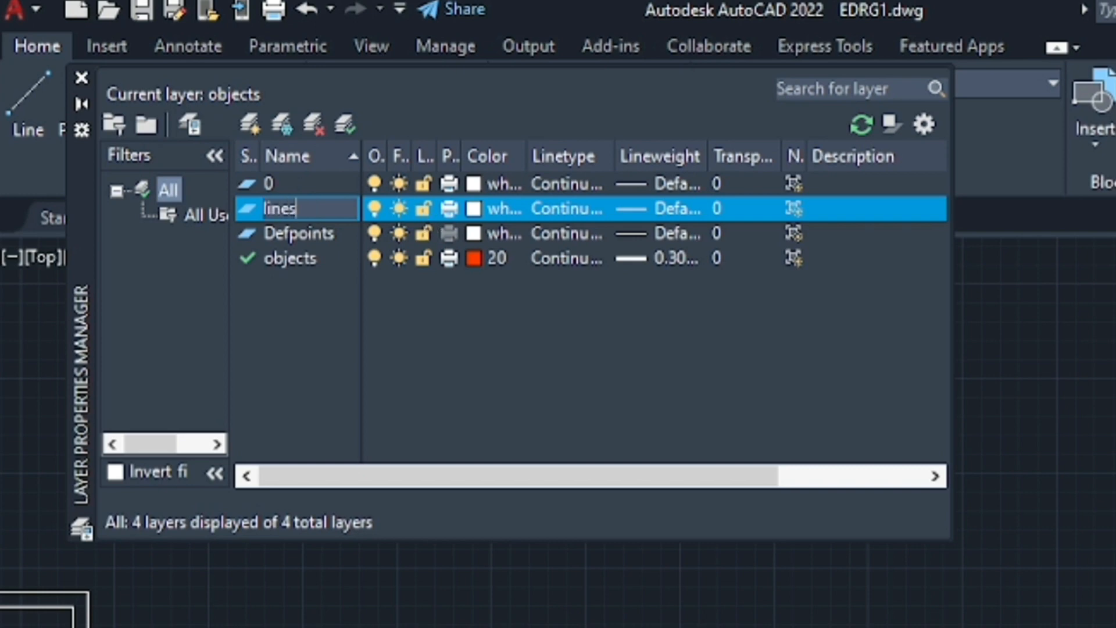
key(Return)
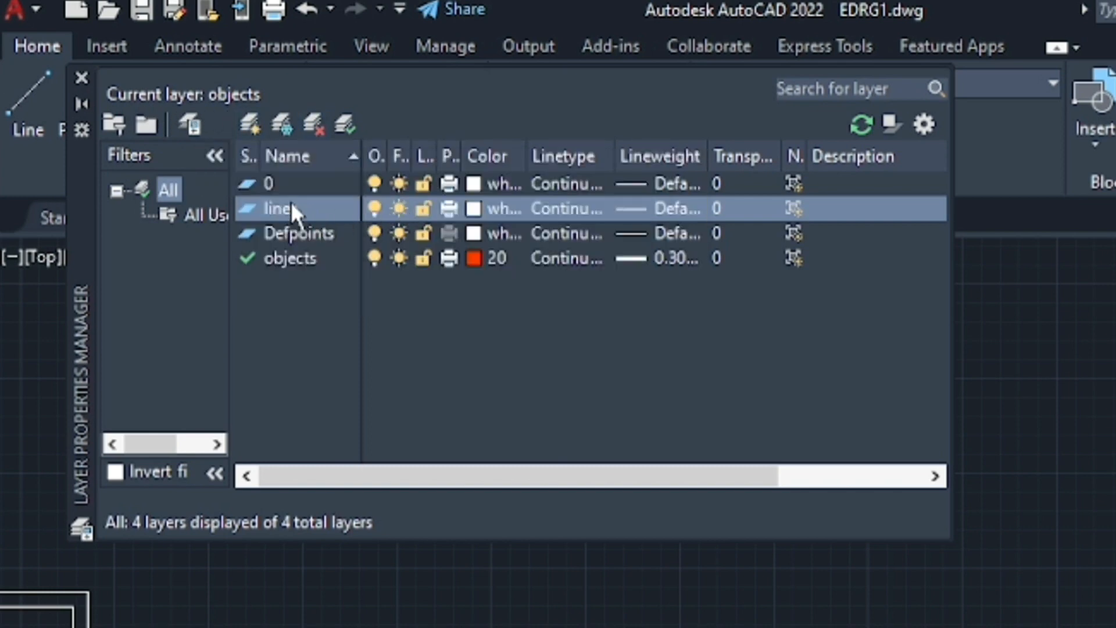
double_click(301, 203)
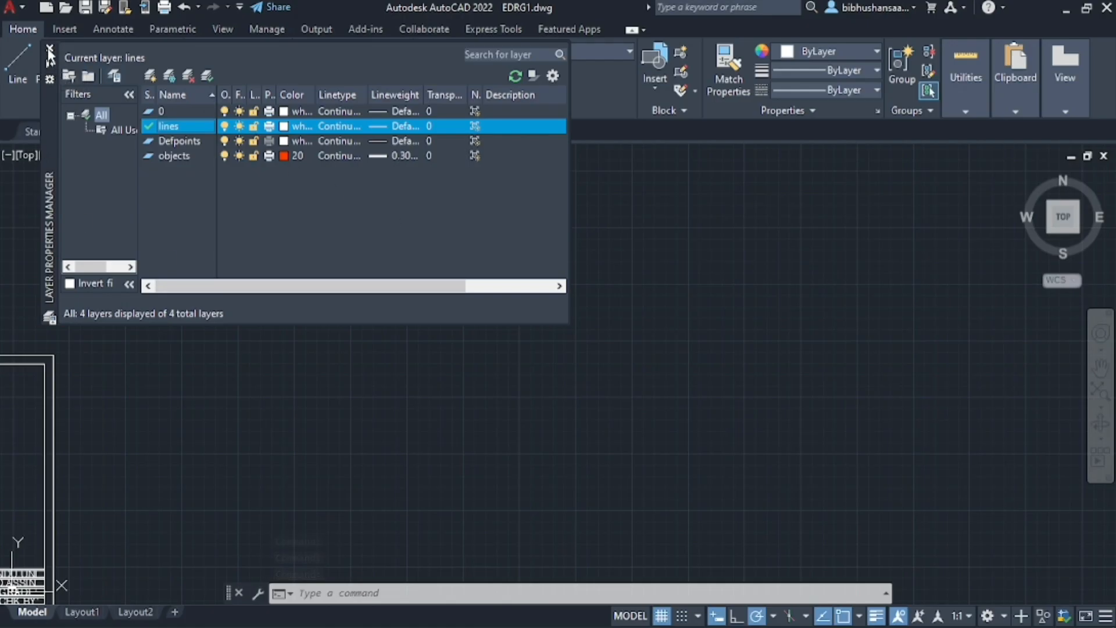
click(81, 77)
scroll(198, 158, down, 4)
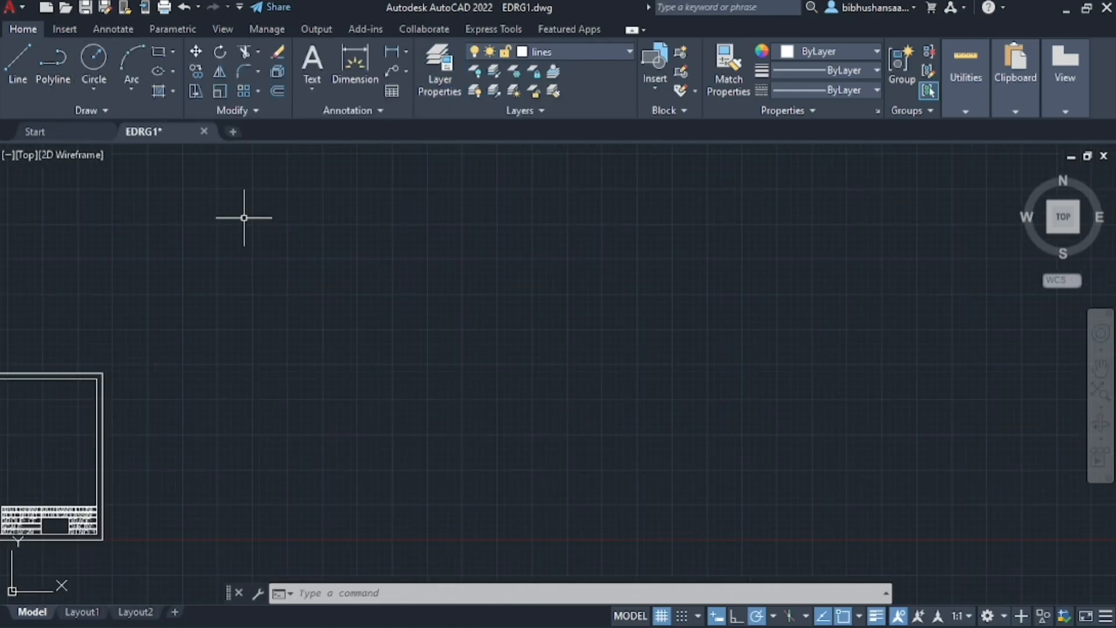
scroll(240, 289, up, 2)
scroll(584, 212, down, 2)
scroll(349, 358, up, 5)
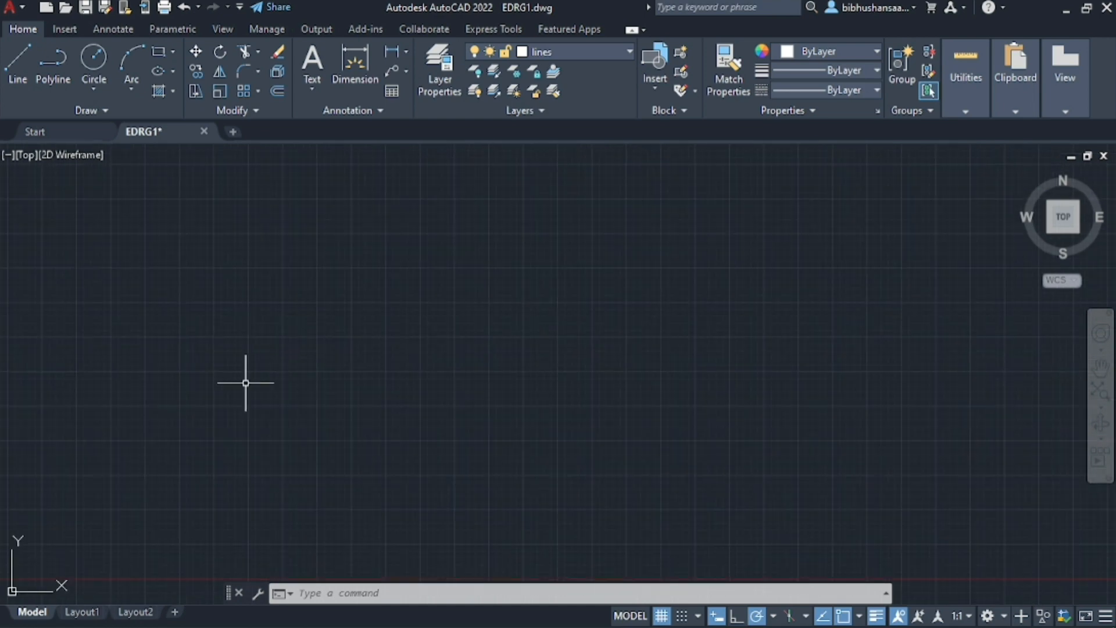
scroll(250, 346, down, 3)
scroll(146, 388, up, 4)
scroll(251, 328, down, 2)
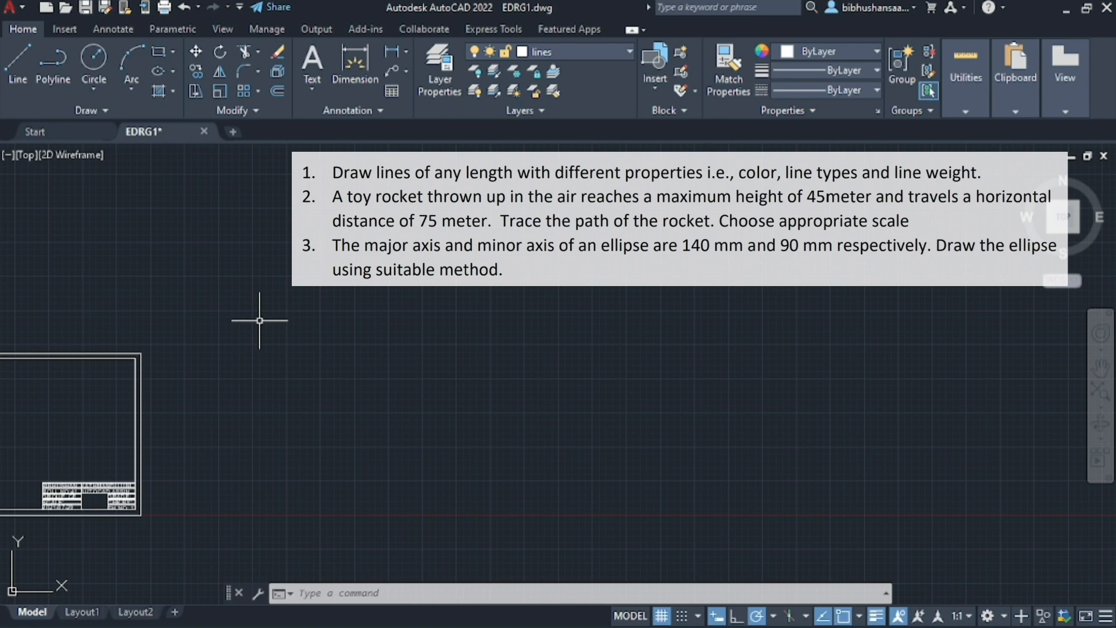
scroll(279, 256, up, 2)
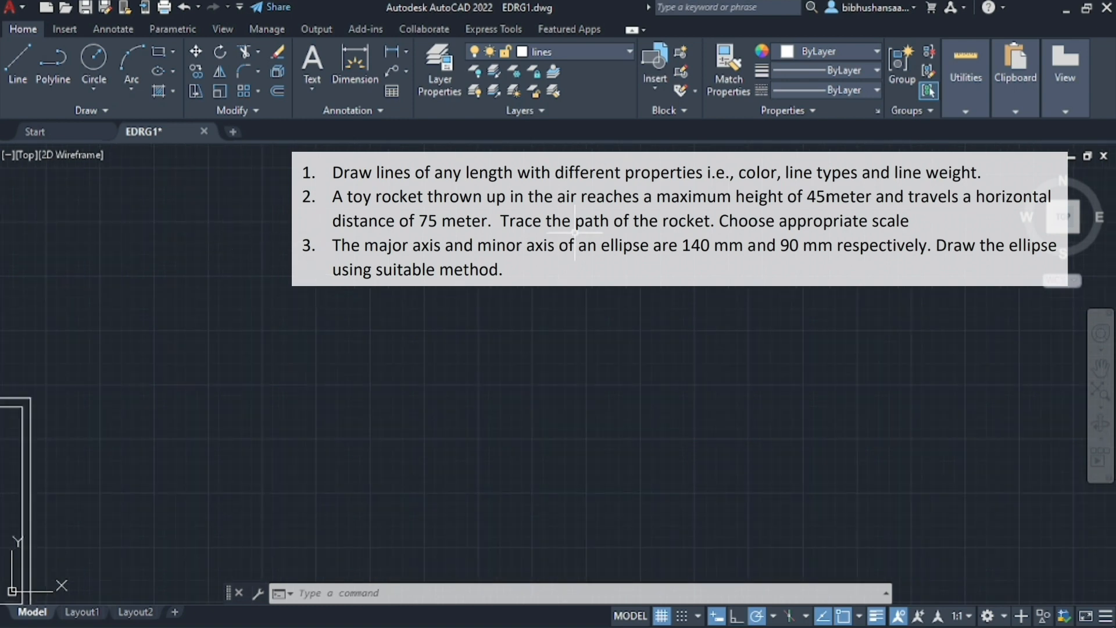
Set the current lineweight to 0.09 mm
click(861, 74)
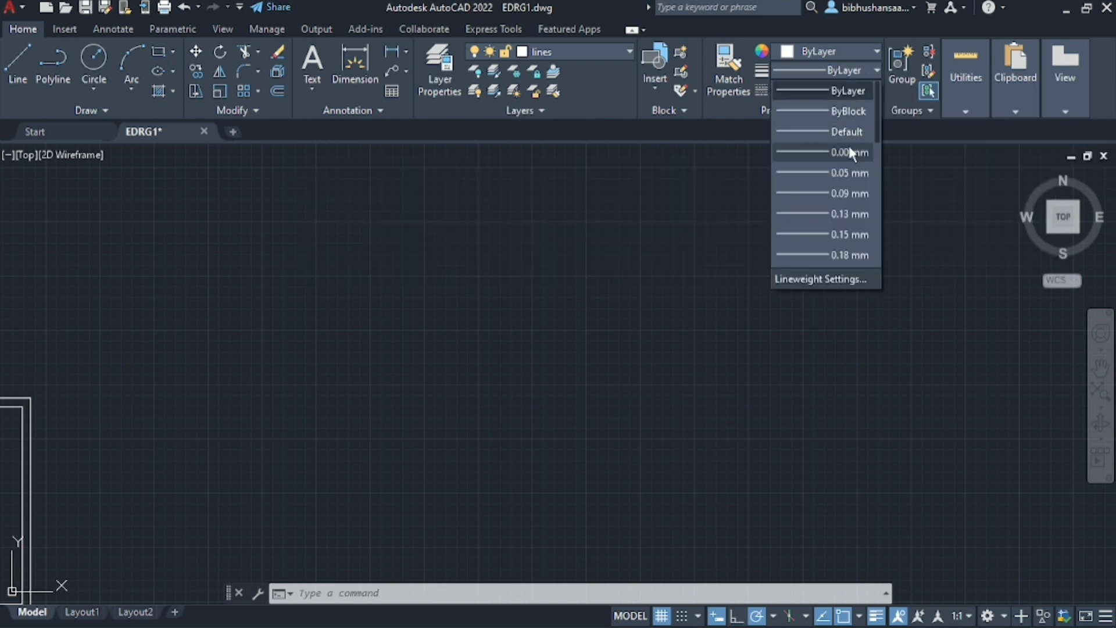
click(837, 193)
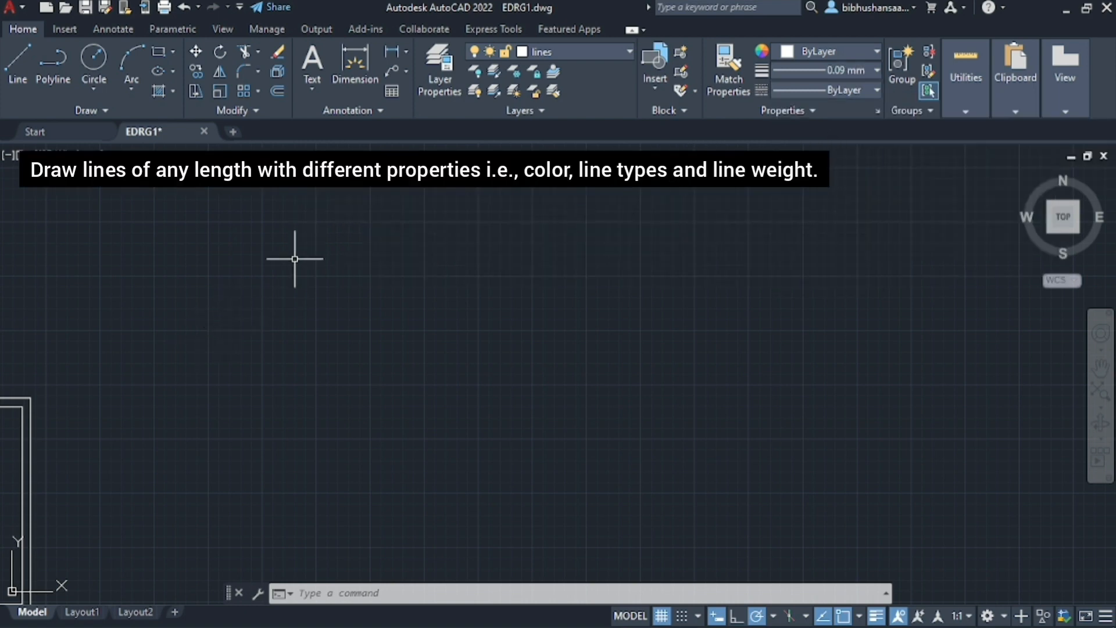
click(369, 327)
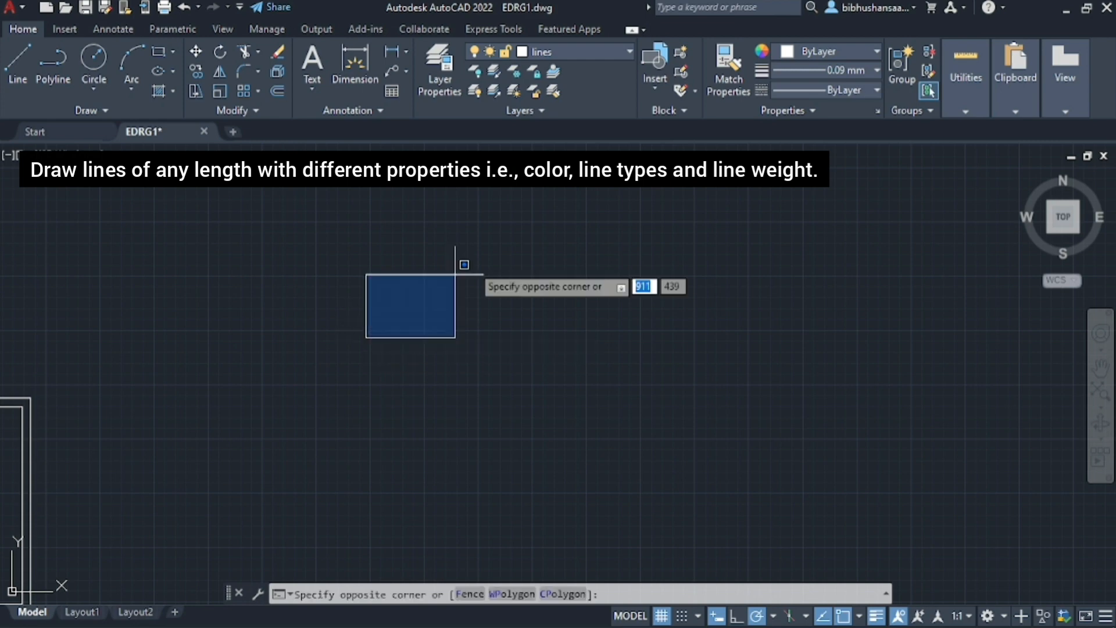
click(347, 349)
text(line)
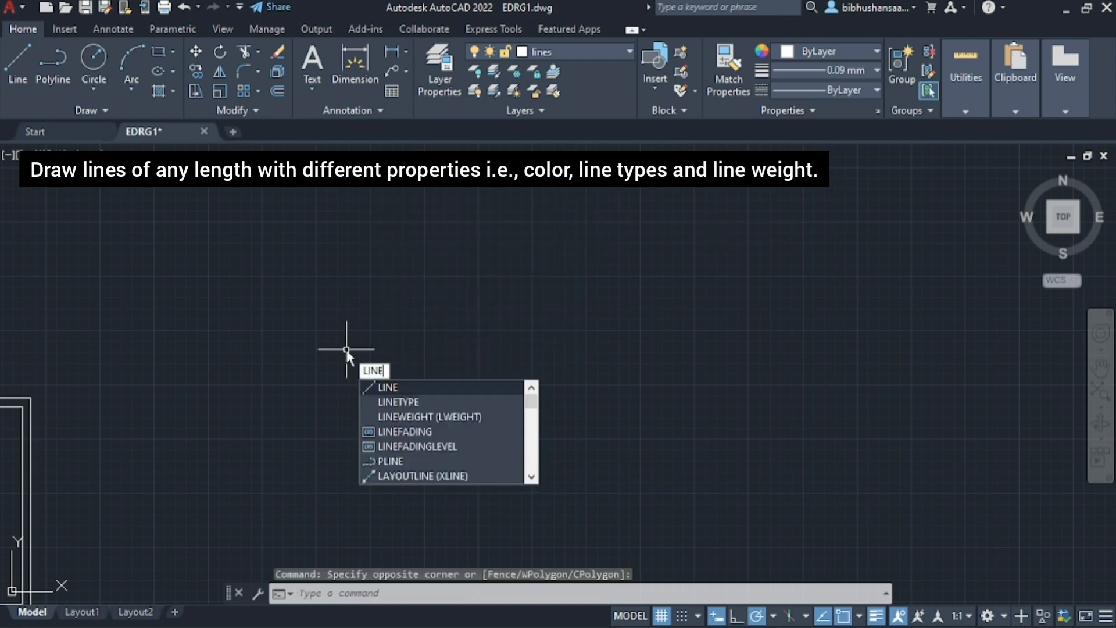
key(Return)
click(364, 351)
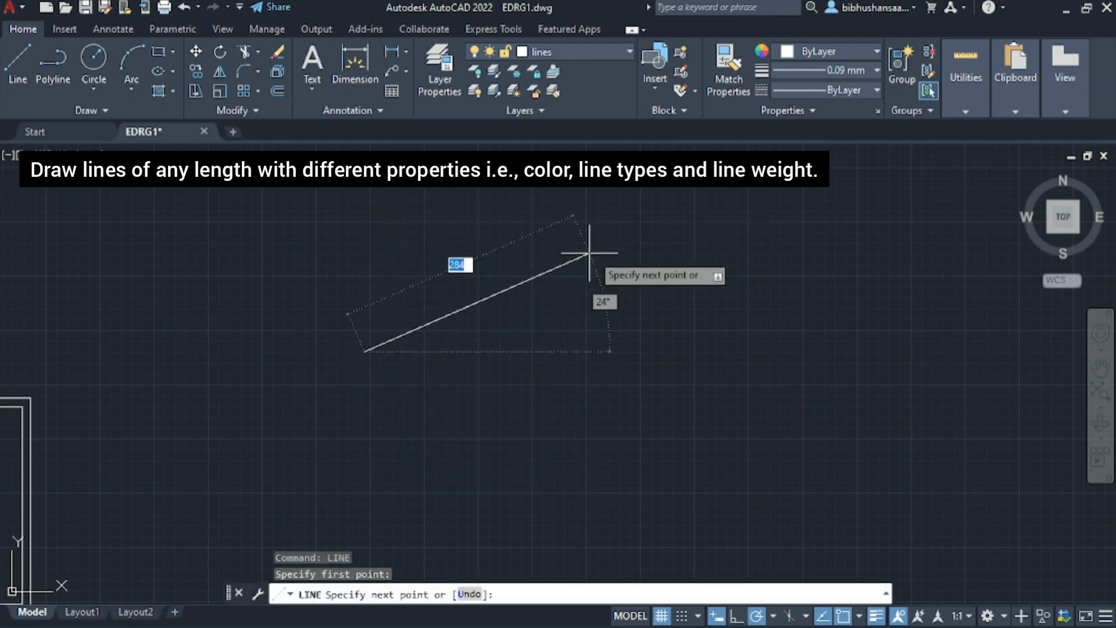
click(657, 222)
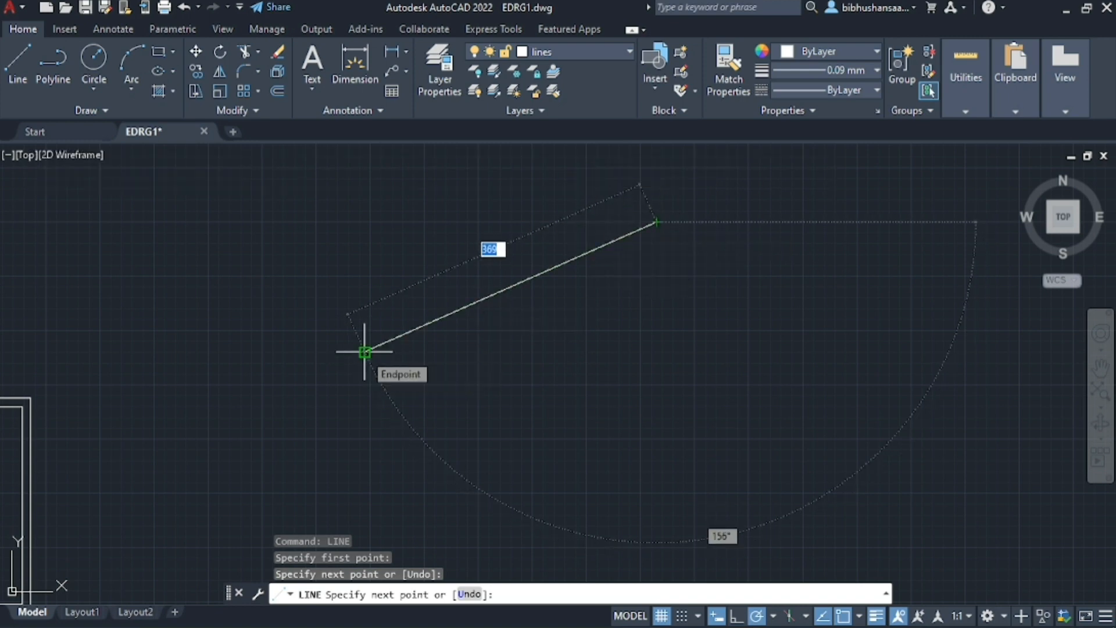
key(Escape)
key(Escape)
key(ctrl+z)
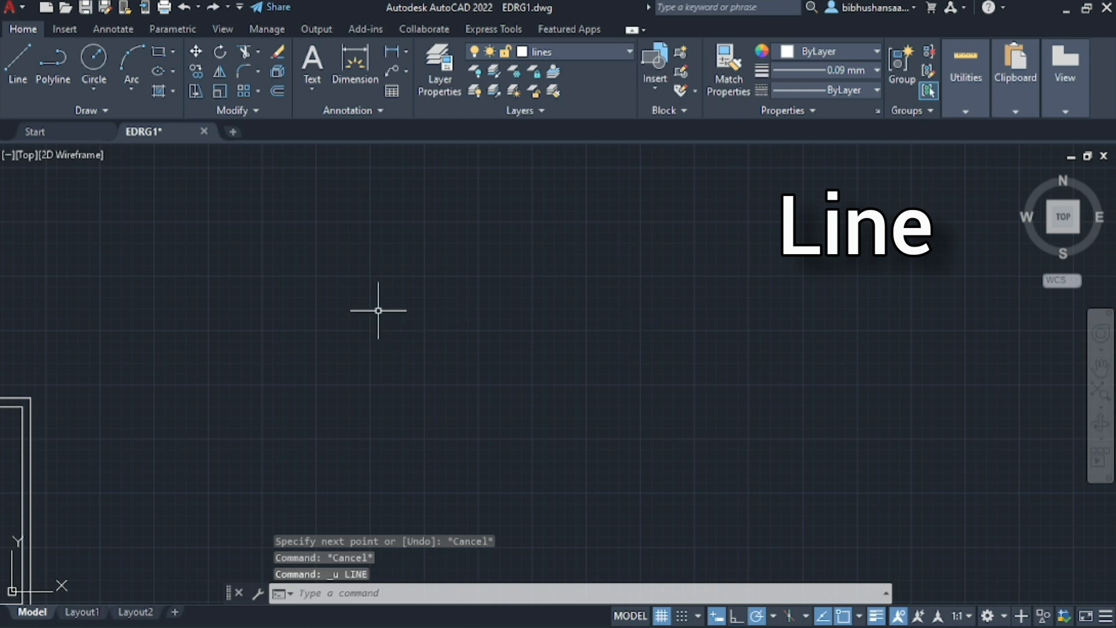
Draw a gently rising line 90 units long, at about 14°, in the empty area beside the title-block frame
key(Return)
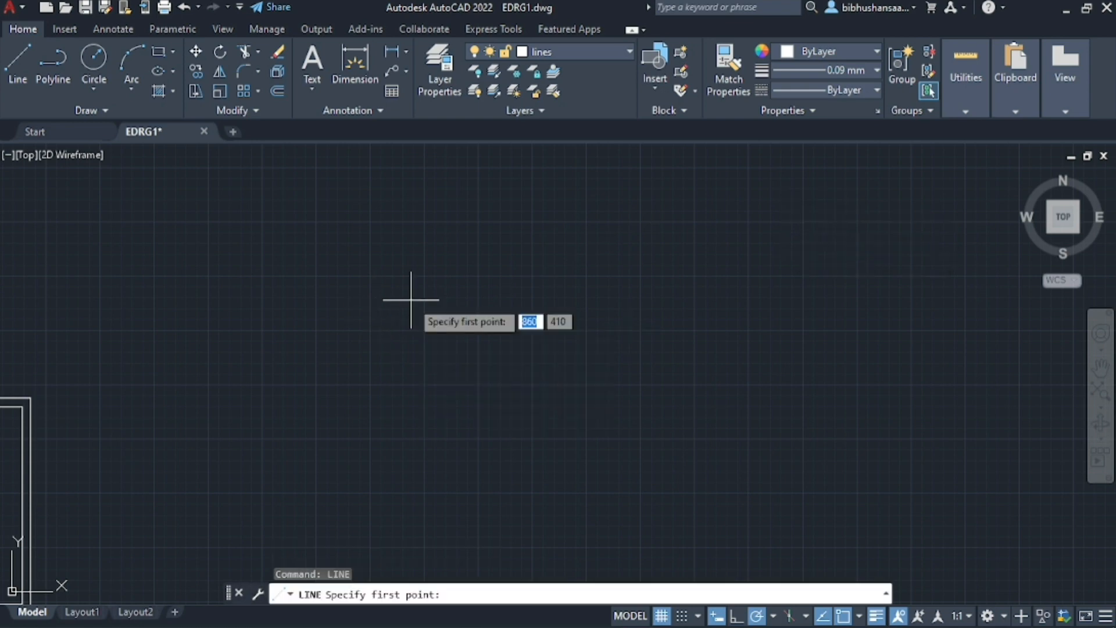
click(370, 330)
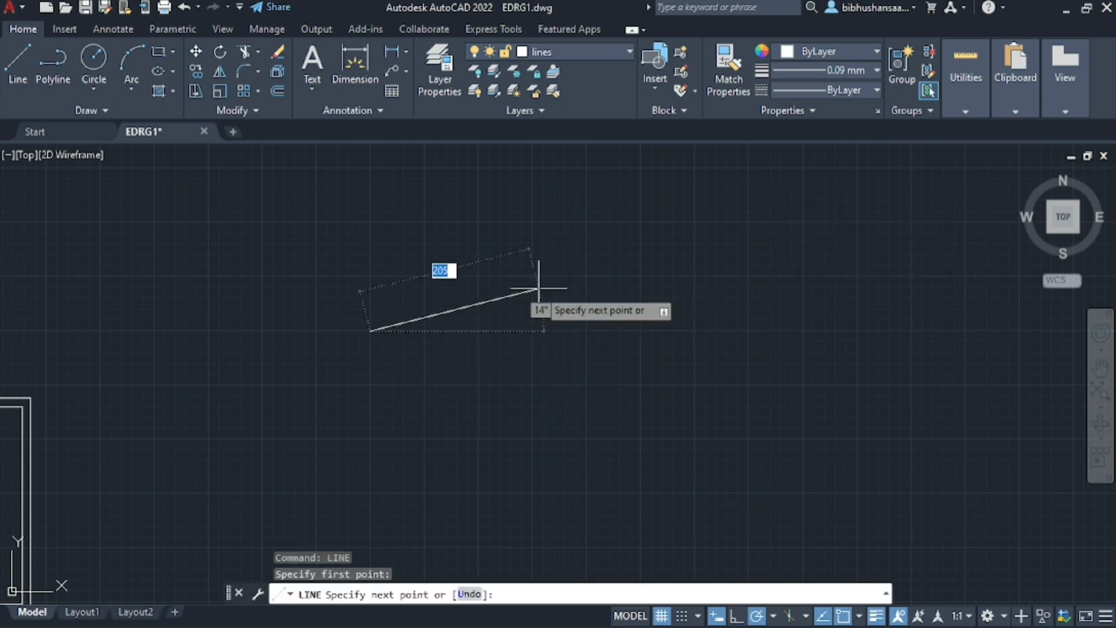
text(90)
key(Return)
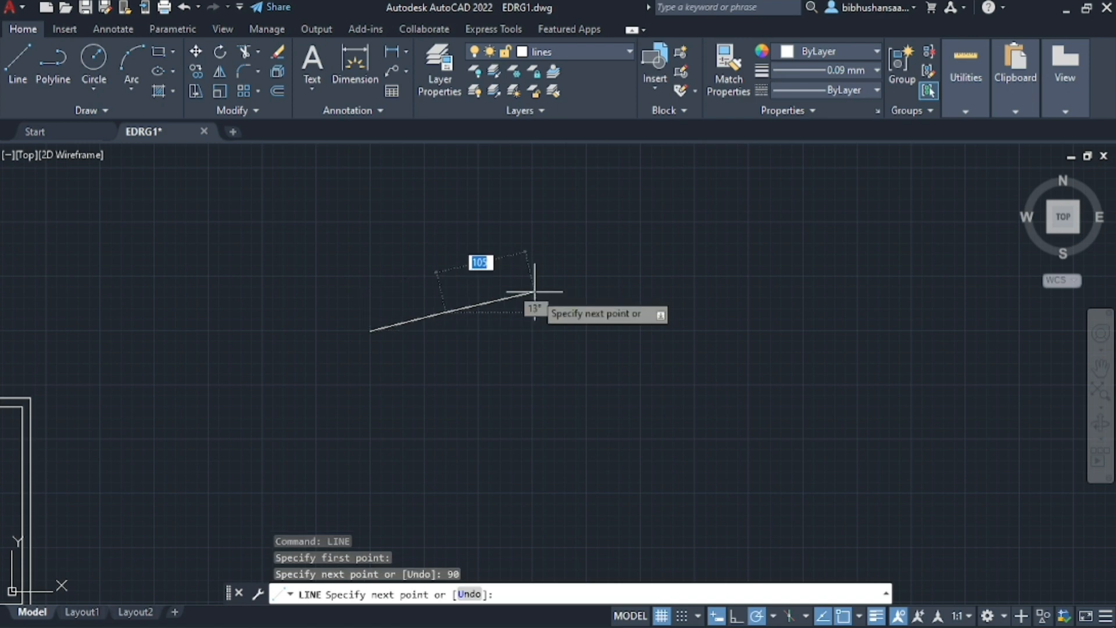
scroll(445, 287, up, 3)
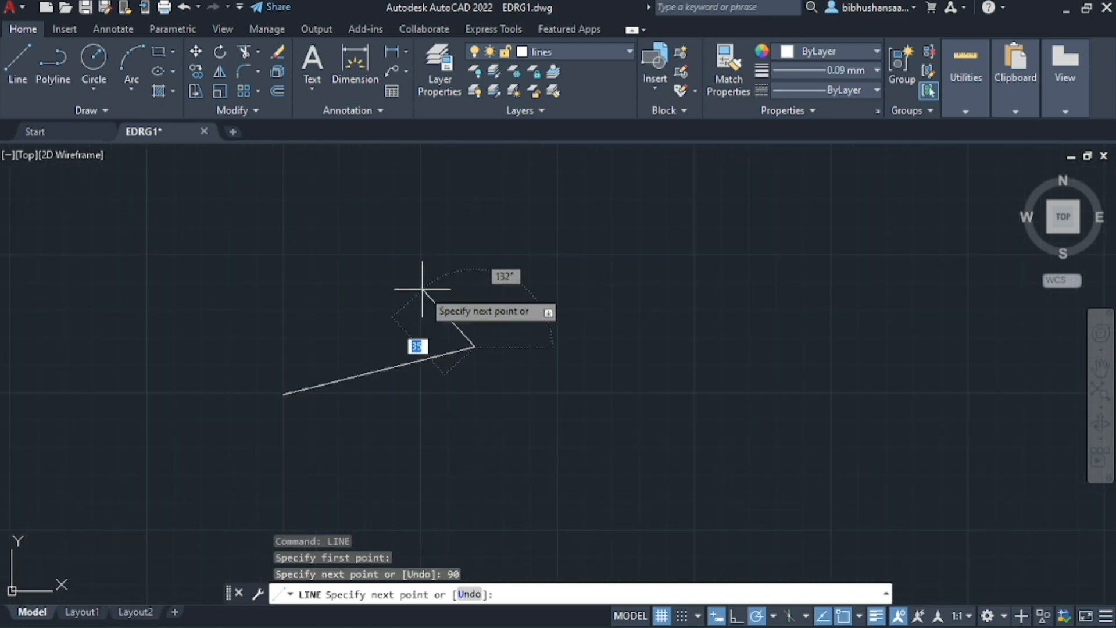
key(Escape)
scroll(360, 354, up, 2)
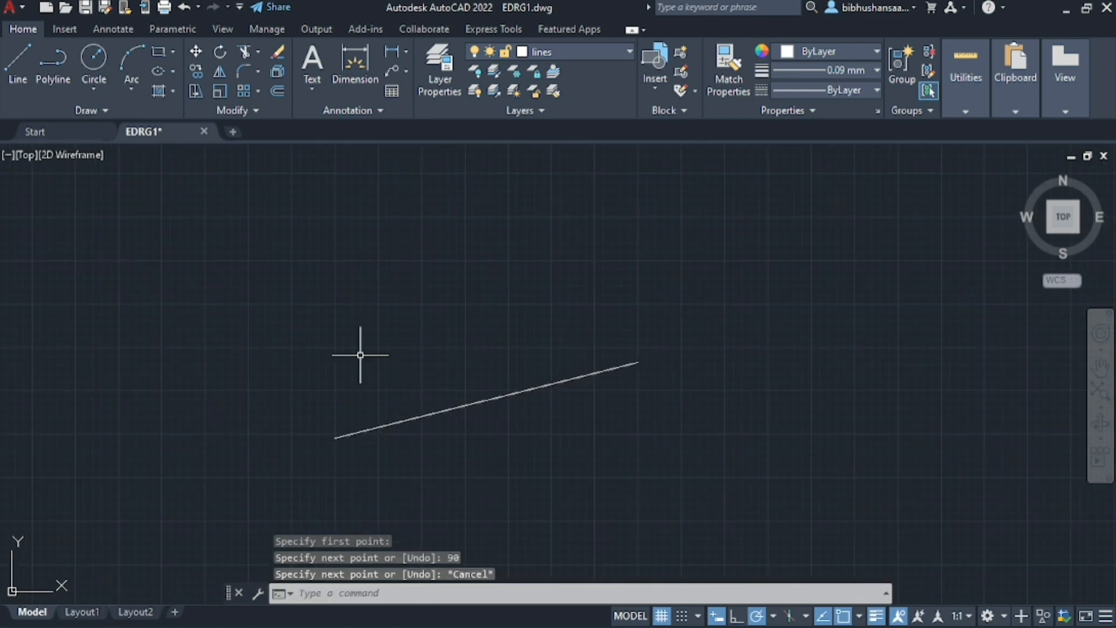
Set the current lineweight to 0.40 mm and the object colour to green 19,103,52
click(866, 72)
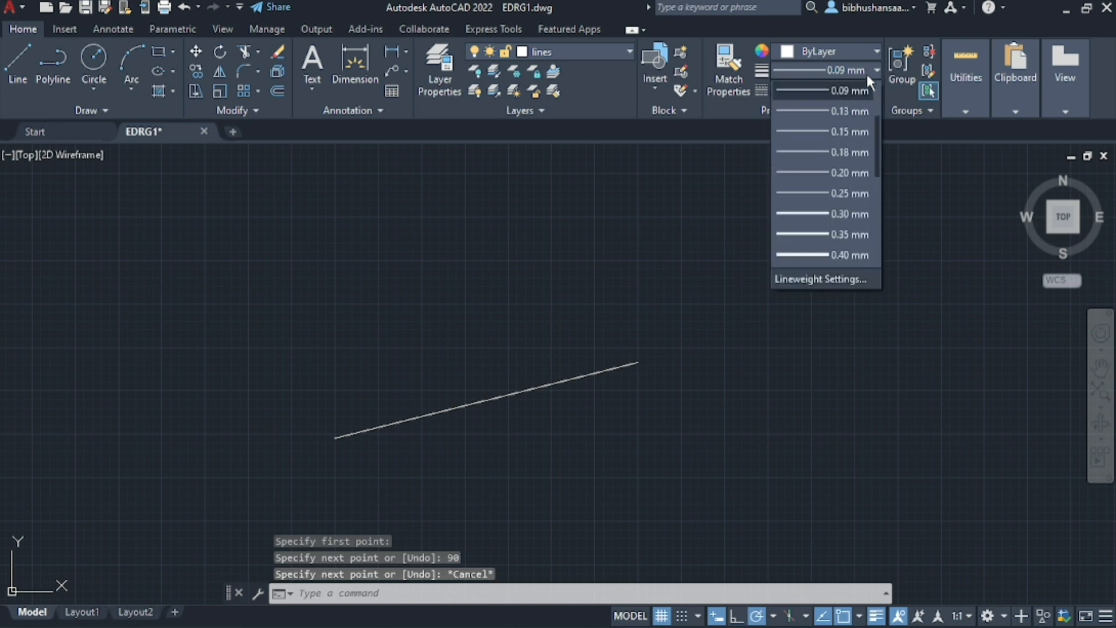
click(847, 254)
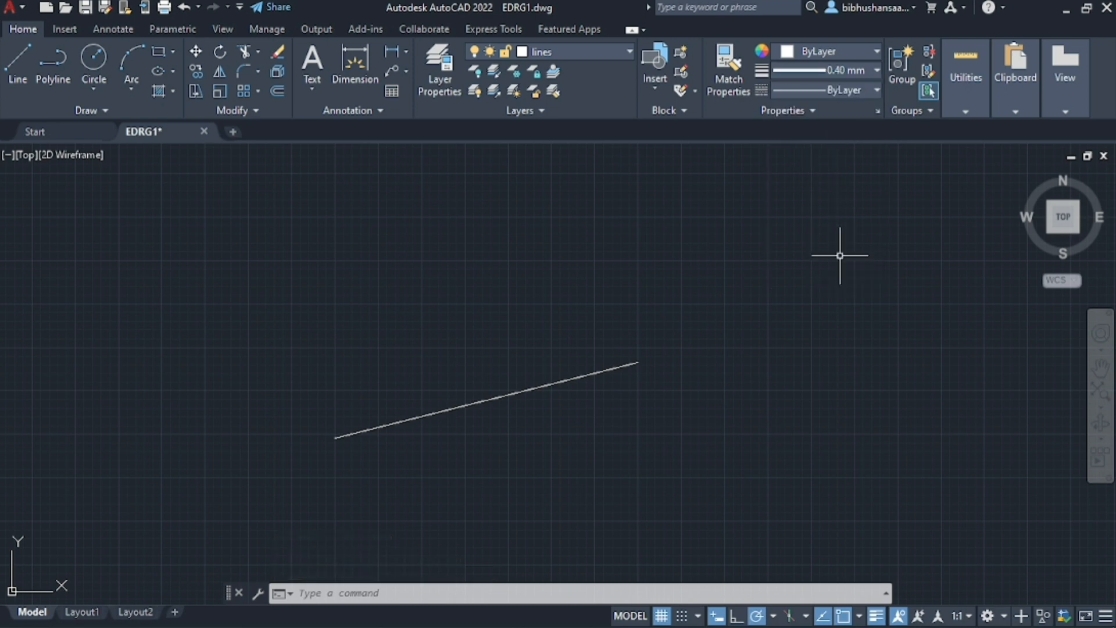
click(805, 53)
click(900, 119)
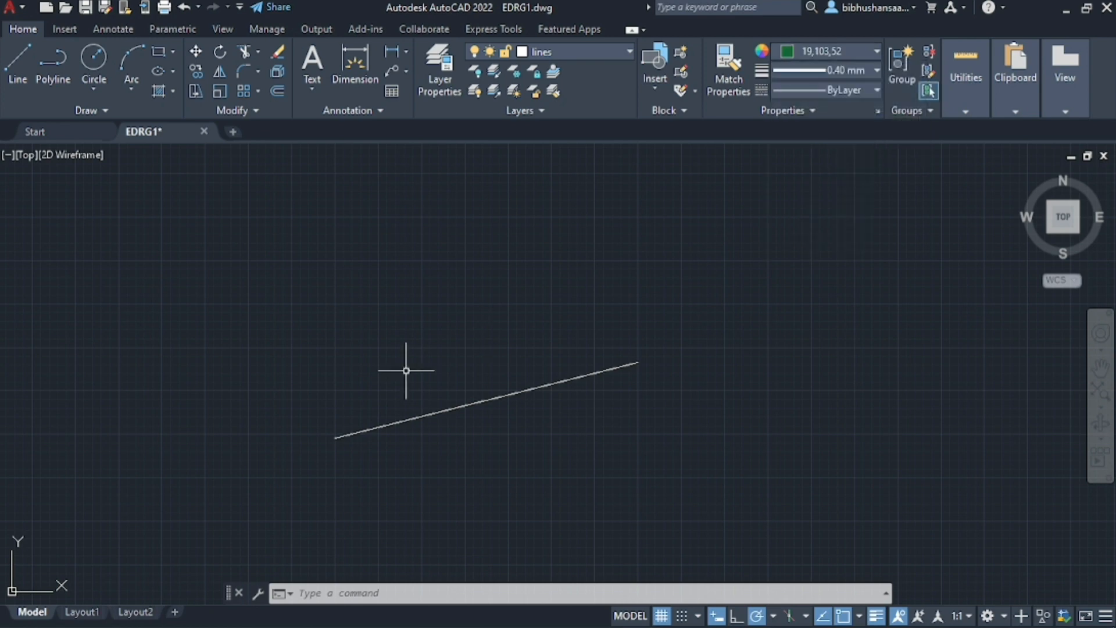
Draw a single steep line rising above the thin white line, using the green colour and 0.40 mm lineweight
key(Return)
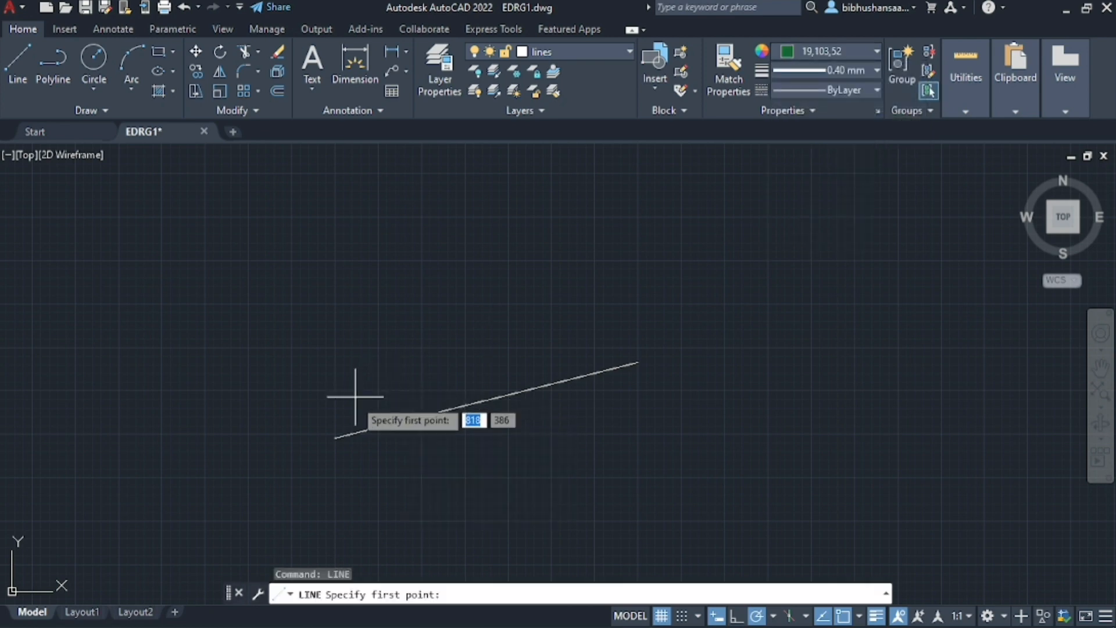
click(354, 405)
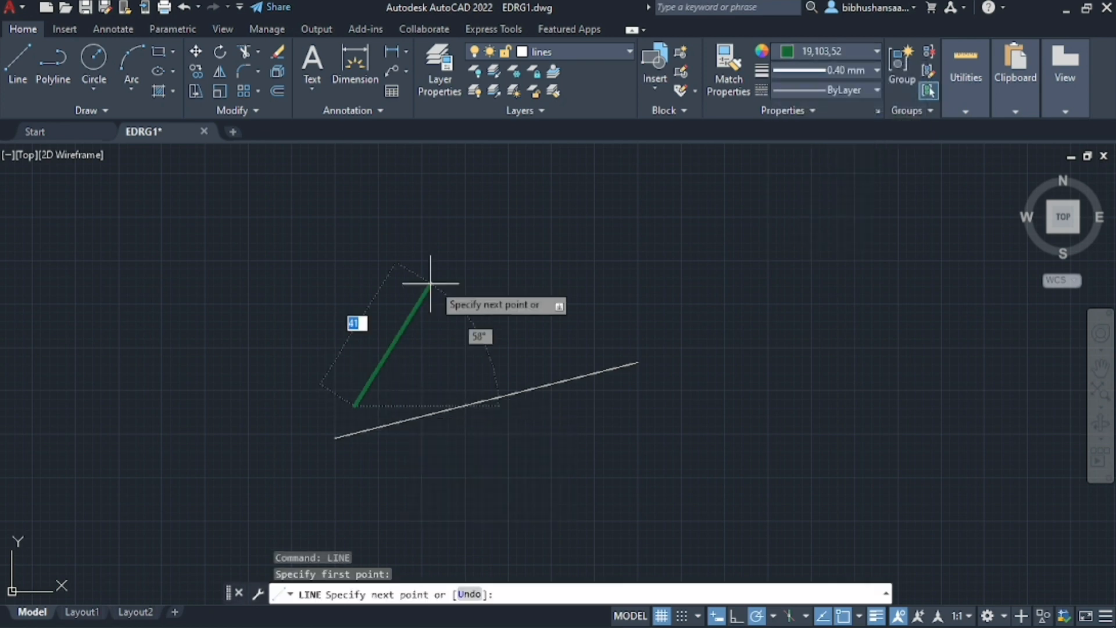
click(495, 240)
key(Escape)
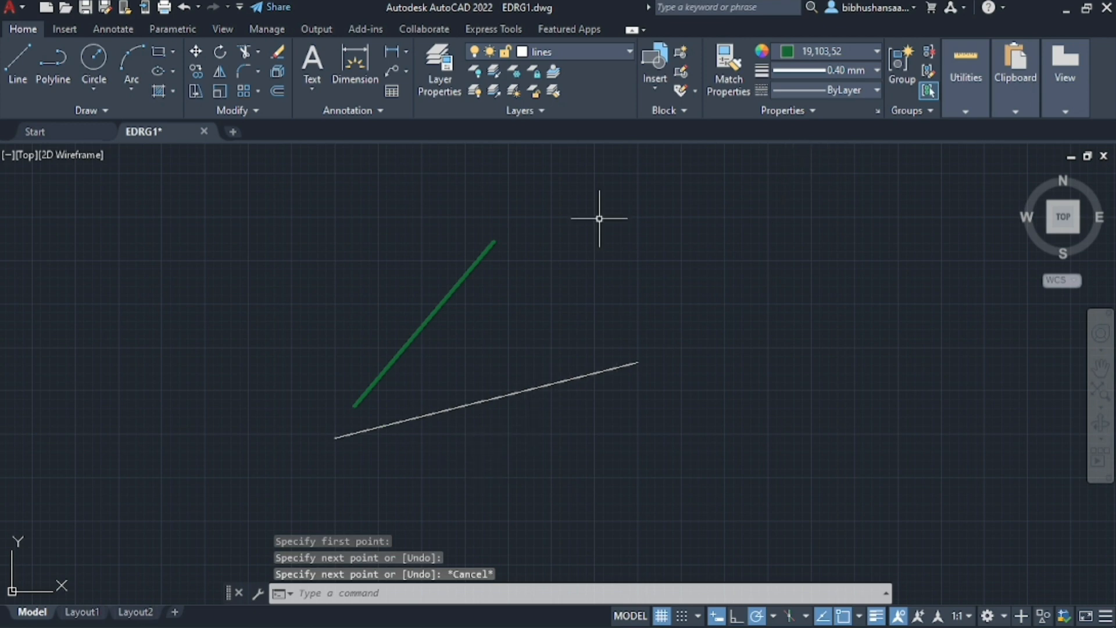
Set the current lineweight to 2.11 mm and the object colour to red 153,27,30
click(863, 70)
click(843, 153)
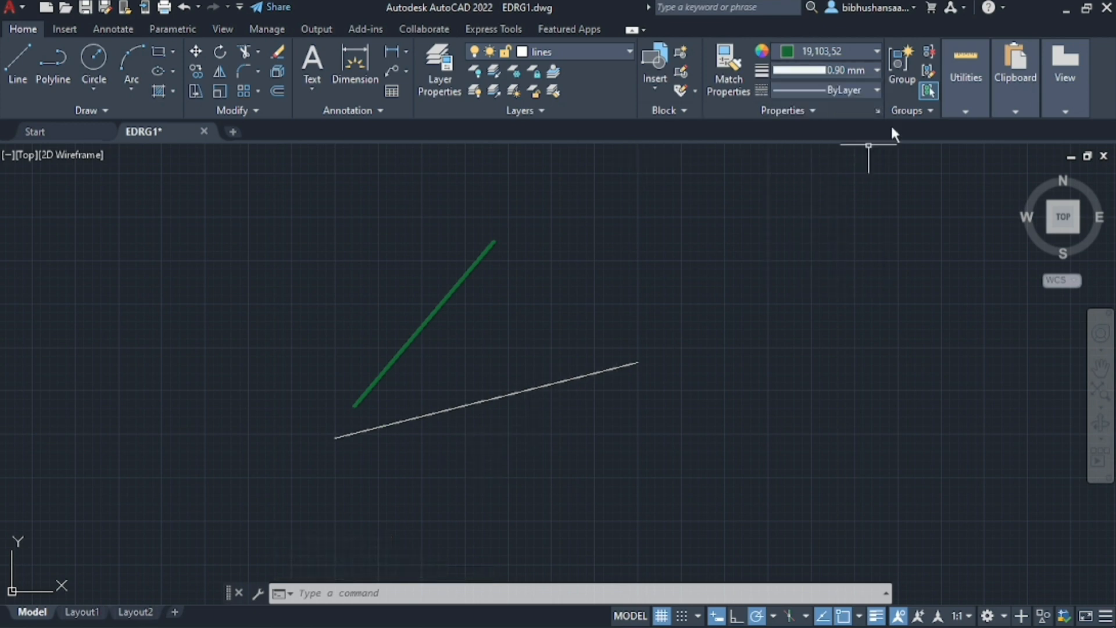
click(860, 69)
click(852, 237)
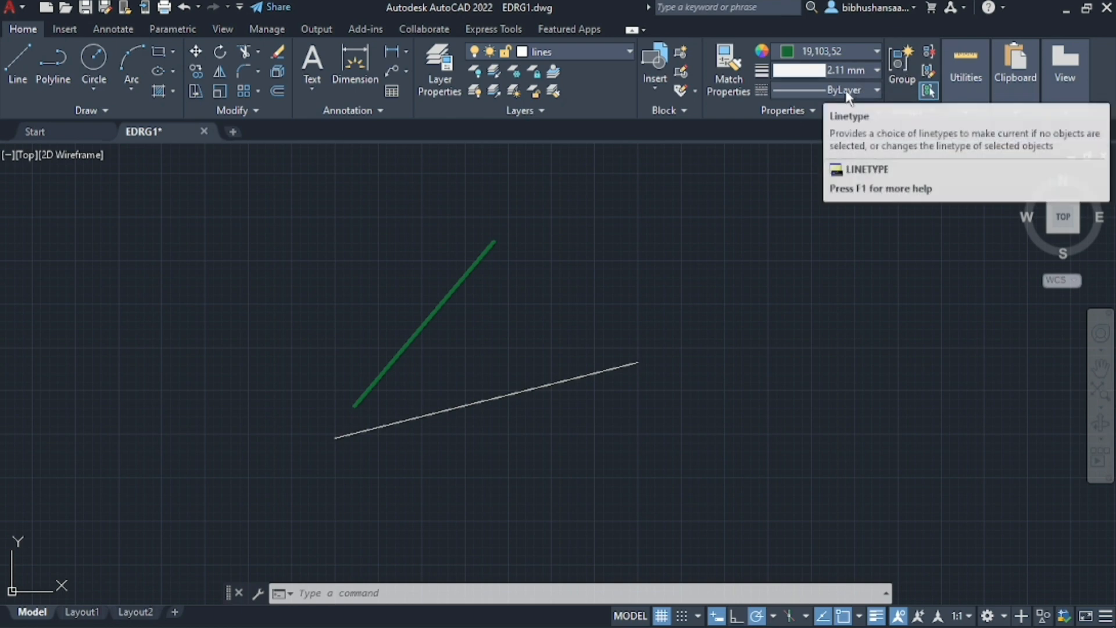
click(857, 70)
click(856, 69)
click(867, 49)
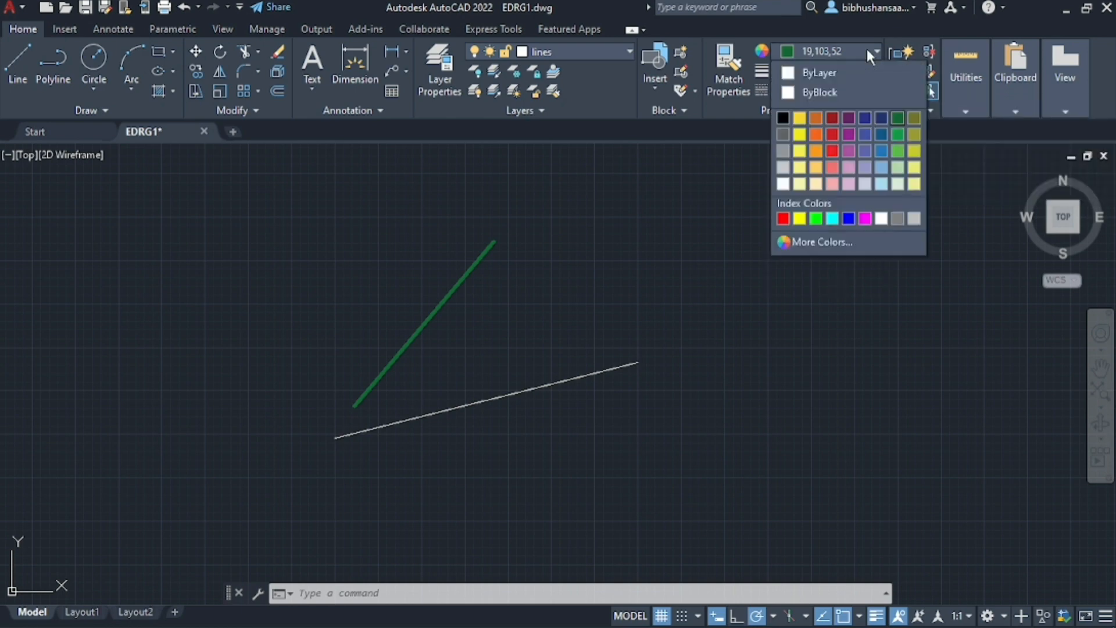
click(831, 124)
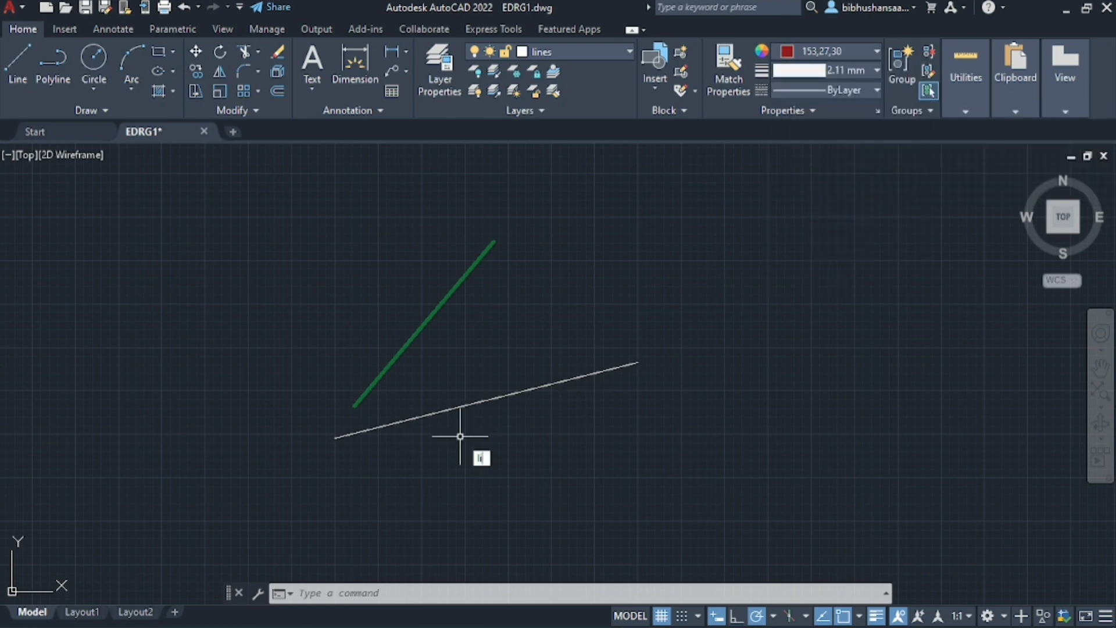
Draw a single line sloping down from the middle of the green line to just above the thin white line
key(Return)
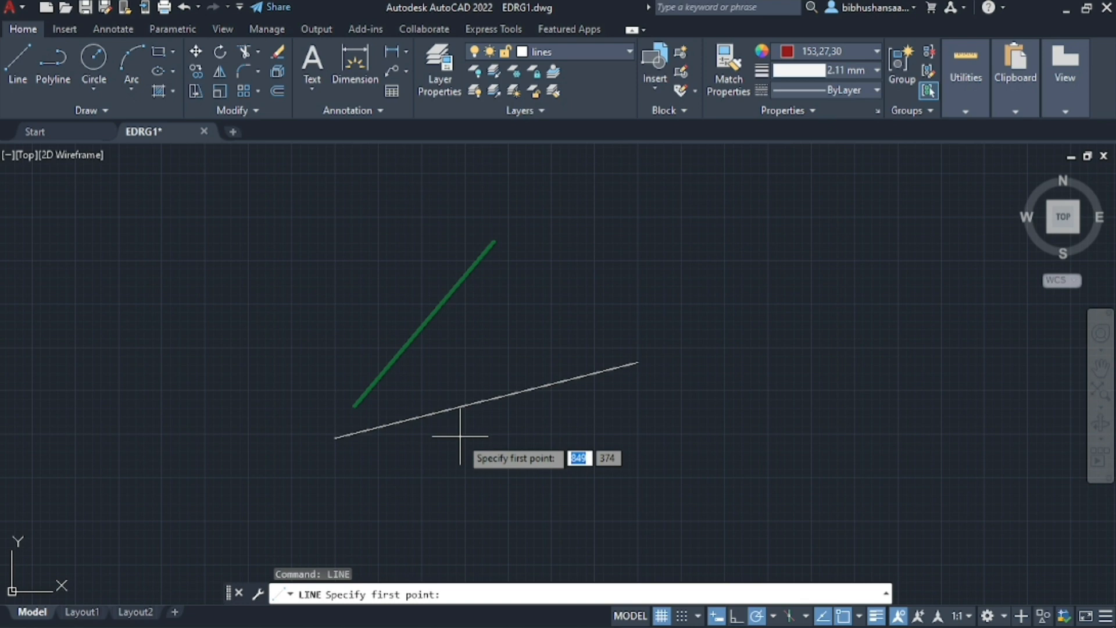
click(455, 304)
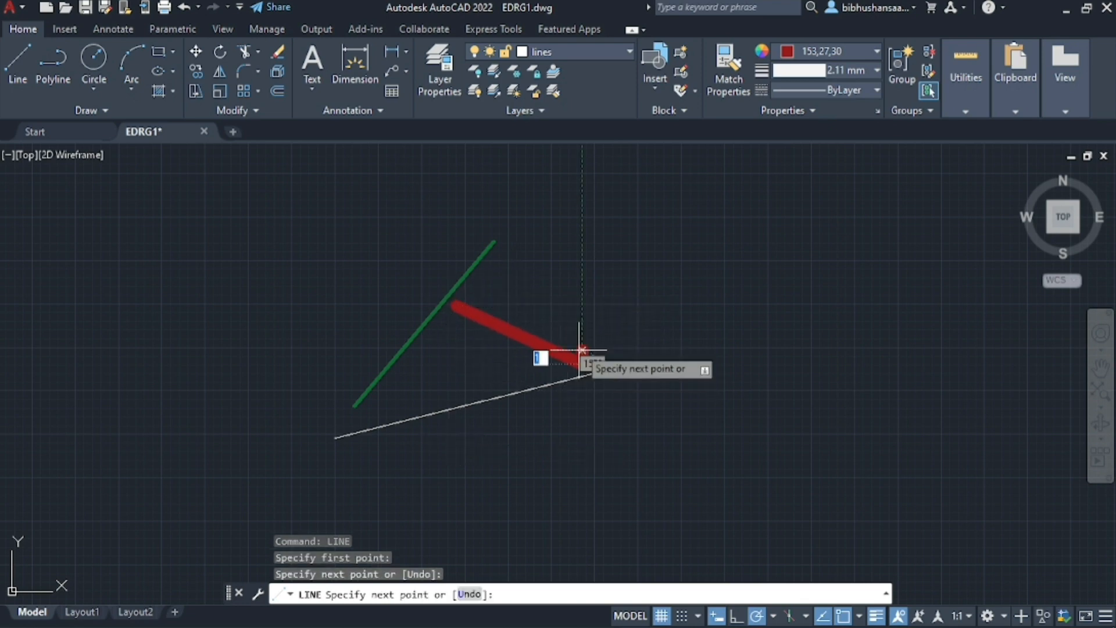
click(582, 350)
key(Escape)
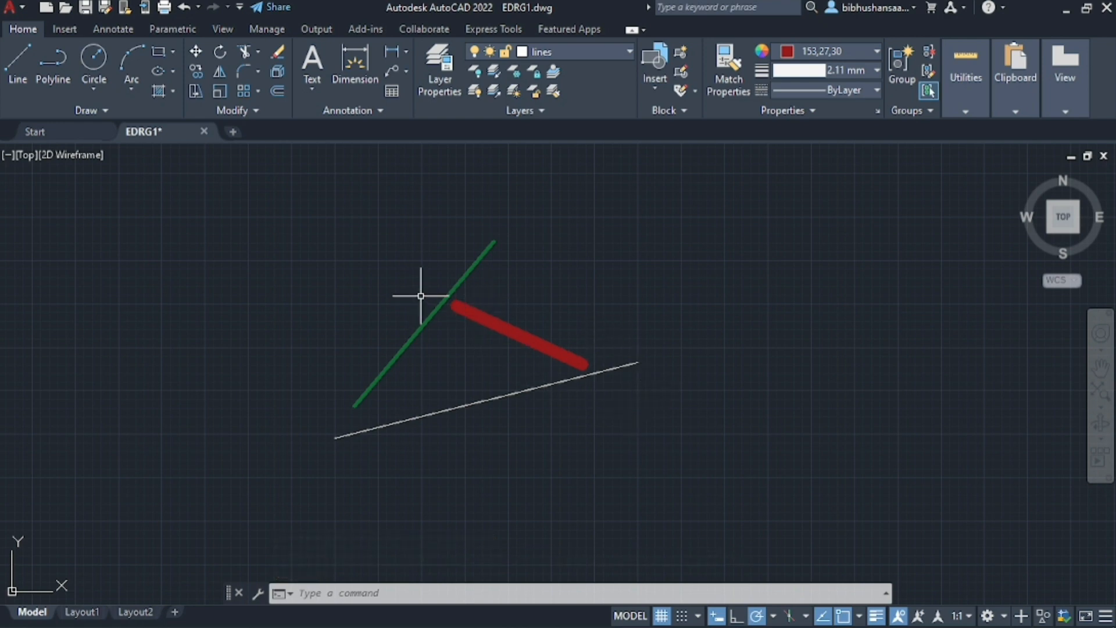
Turn off the lineweight display, and run LWDISPLAY accepting the value OFF
click(876, 618)
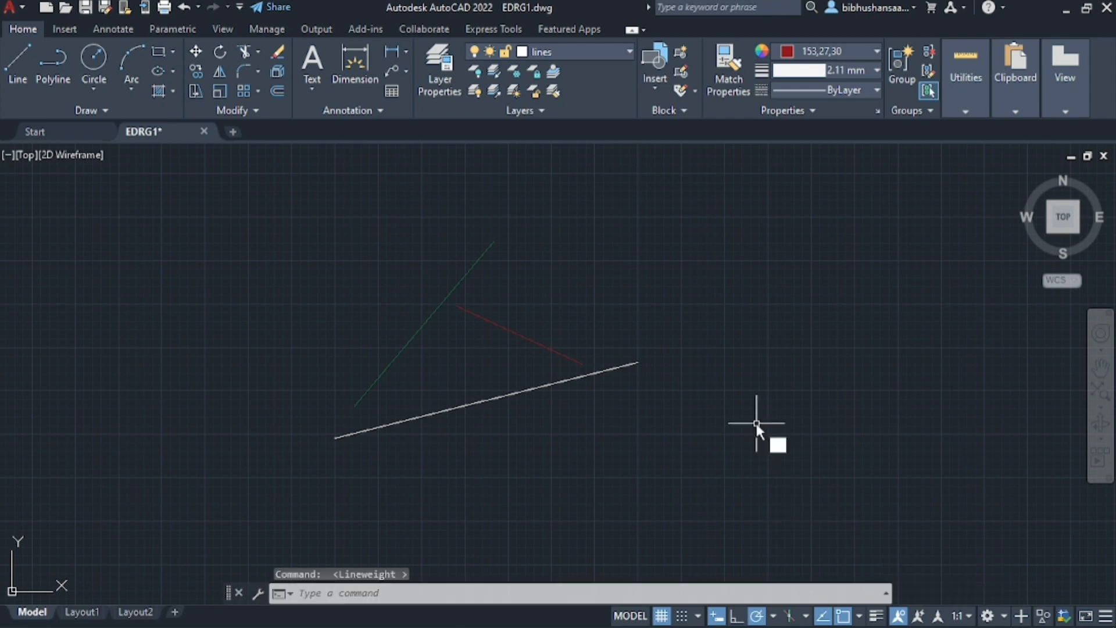
text(LW)
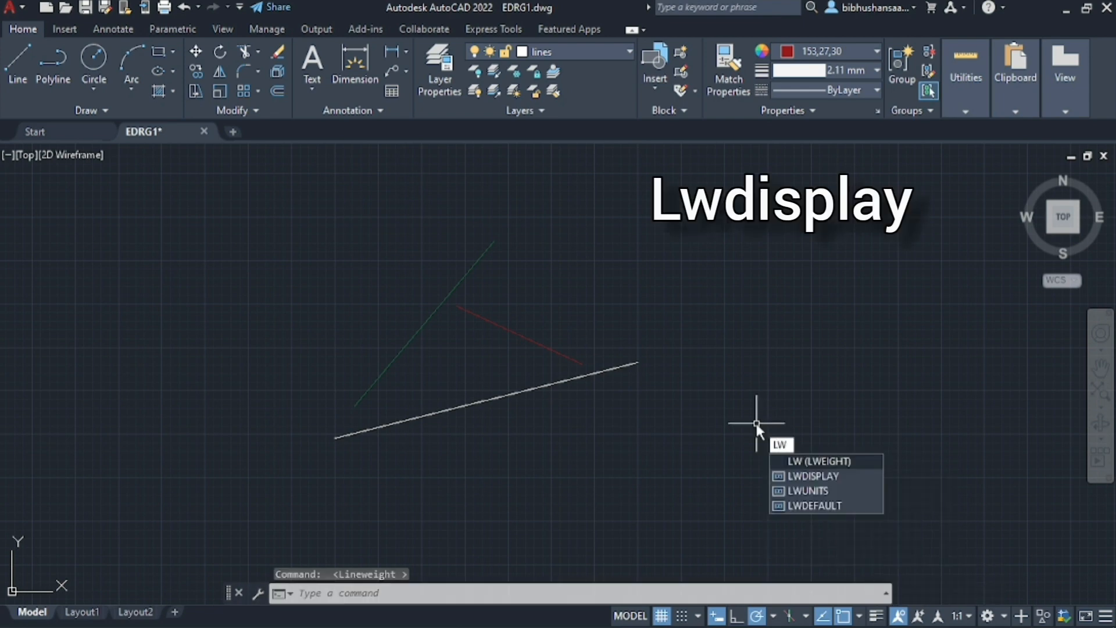
text(DISPLAY)
key(Return)
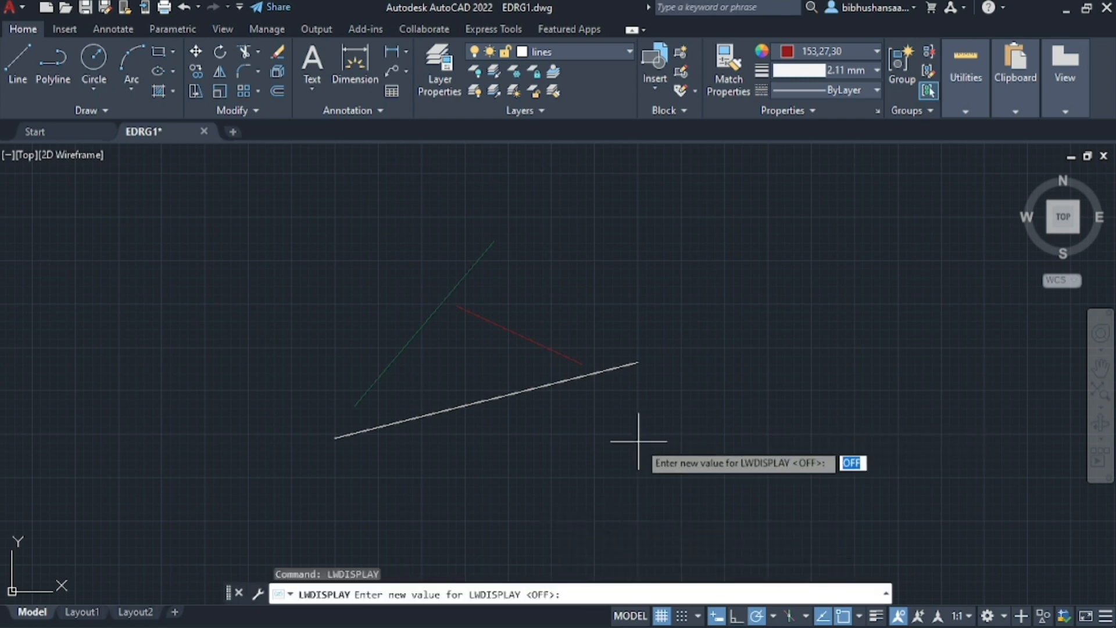
key(Return)
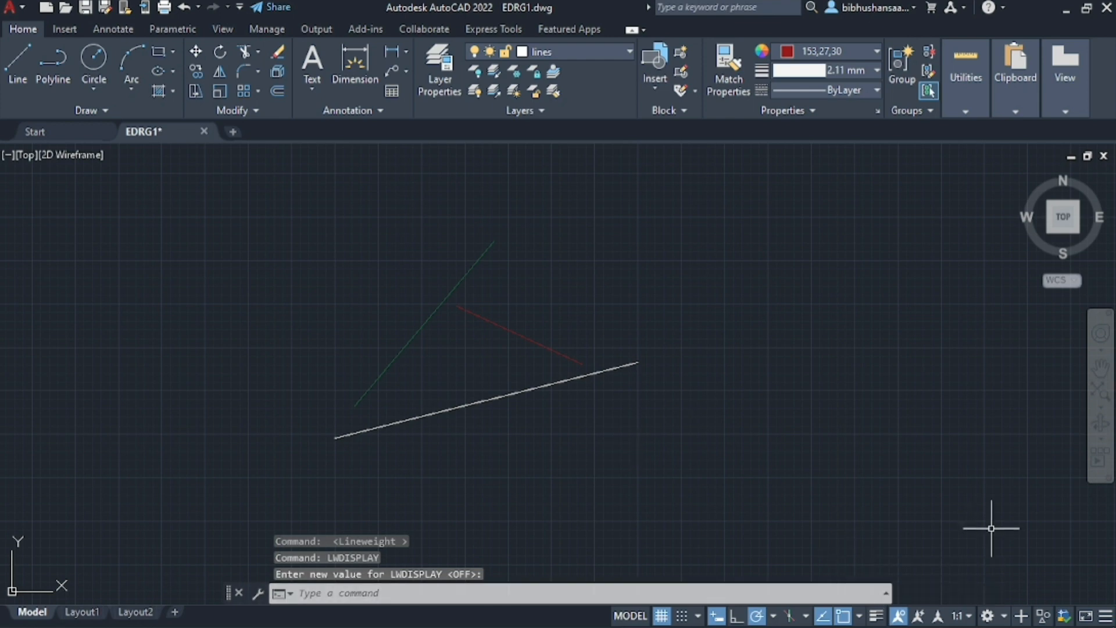
Hide and restore the LineWeight toggle among the status bar options, and turn the lineweight display back on
click(1107, 619)
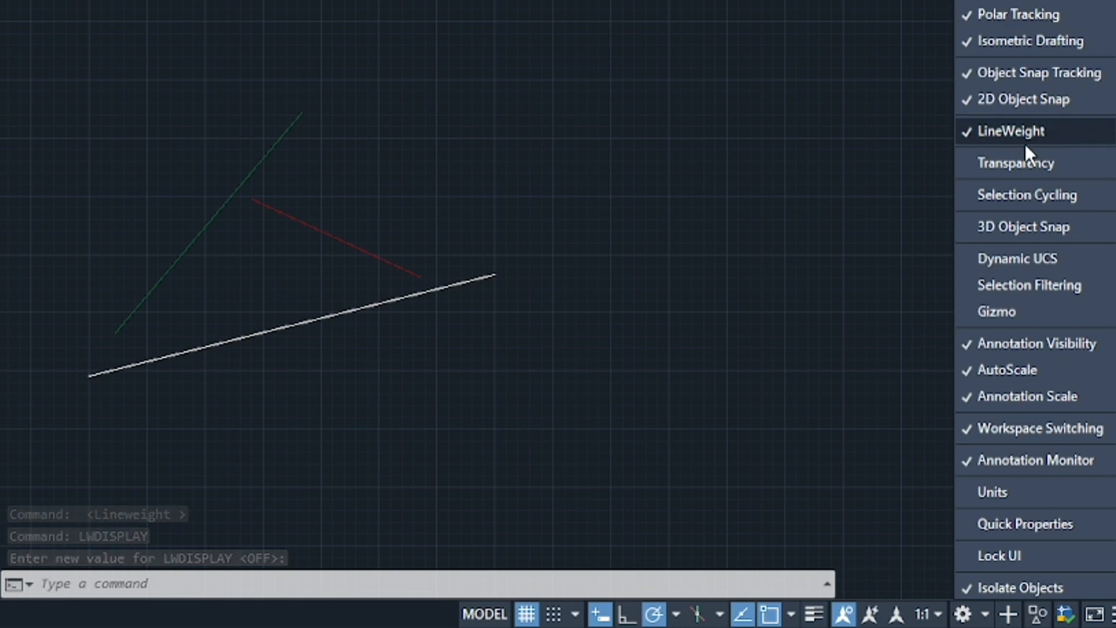
click(969, 132)
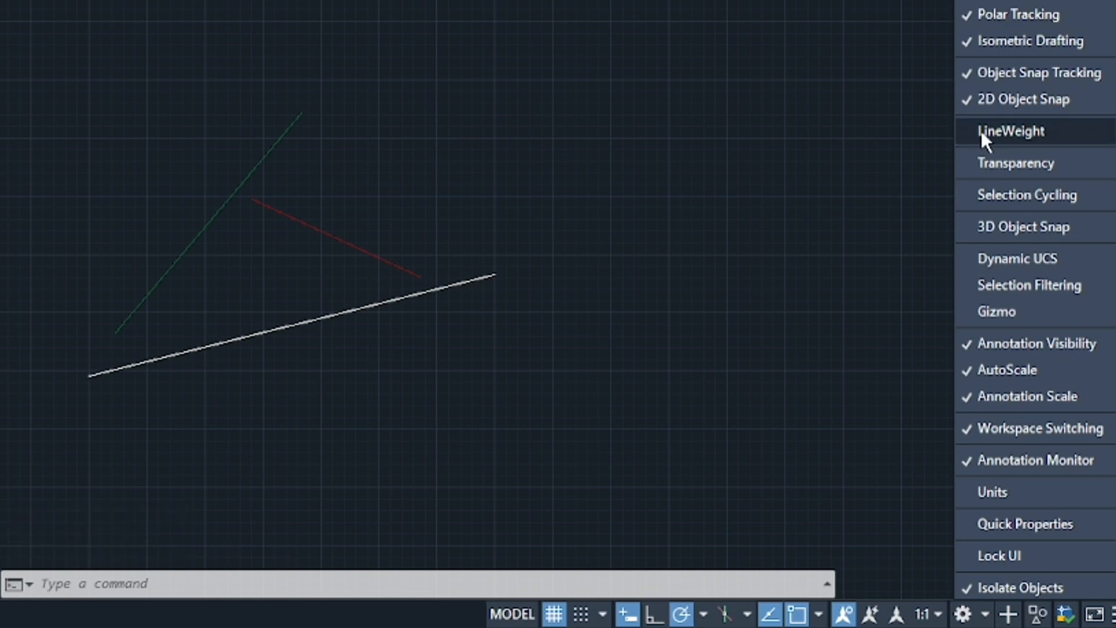
click(981, 130)
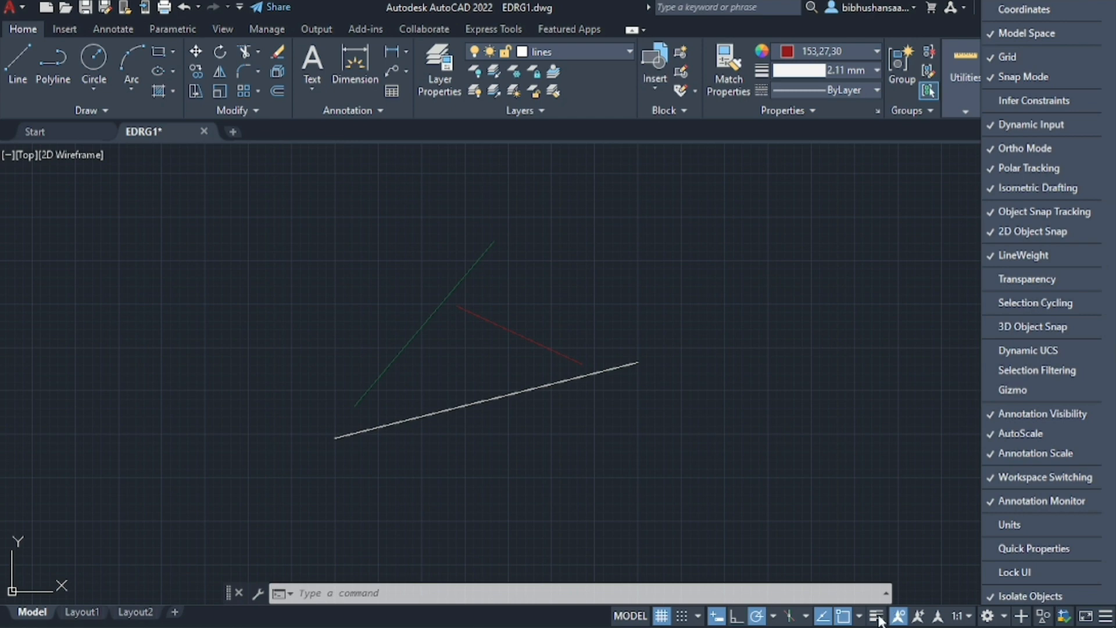
click(877, 617)
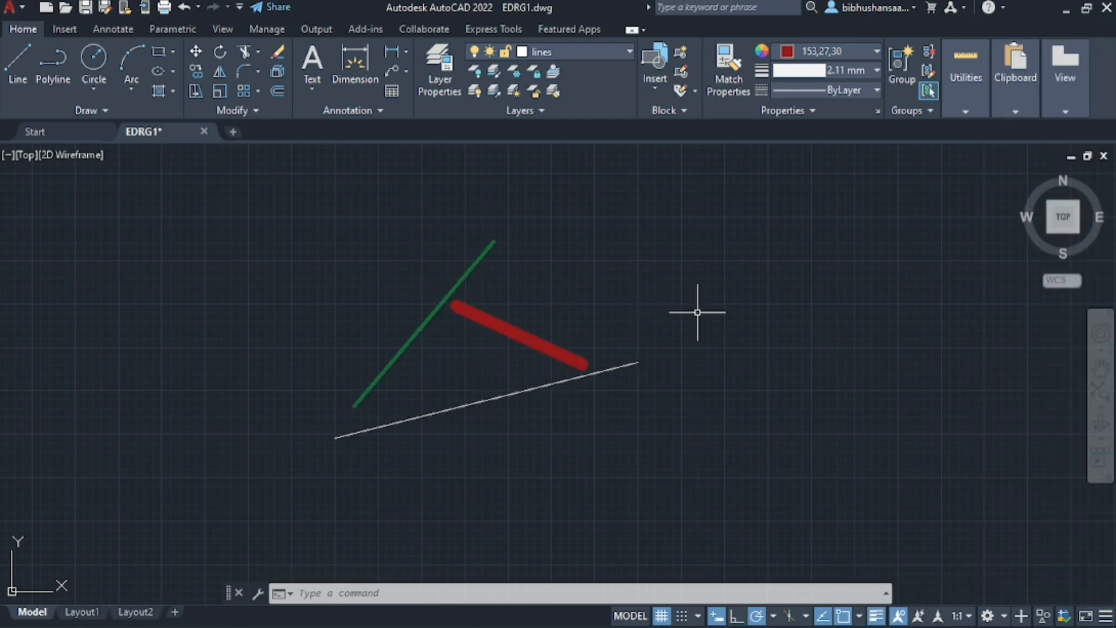
click(805, 109)
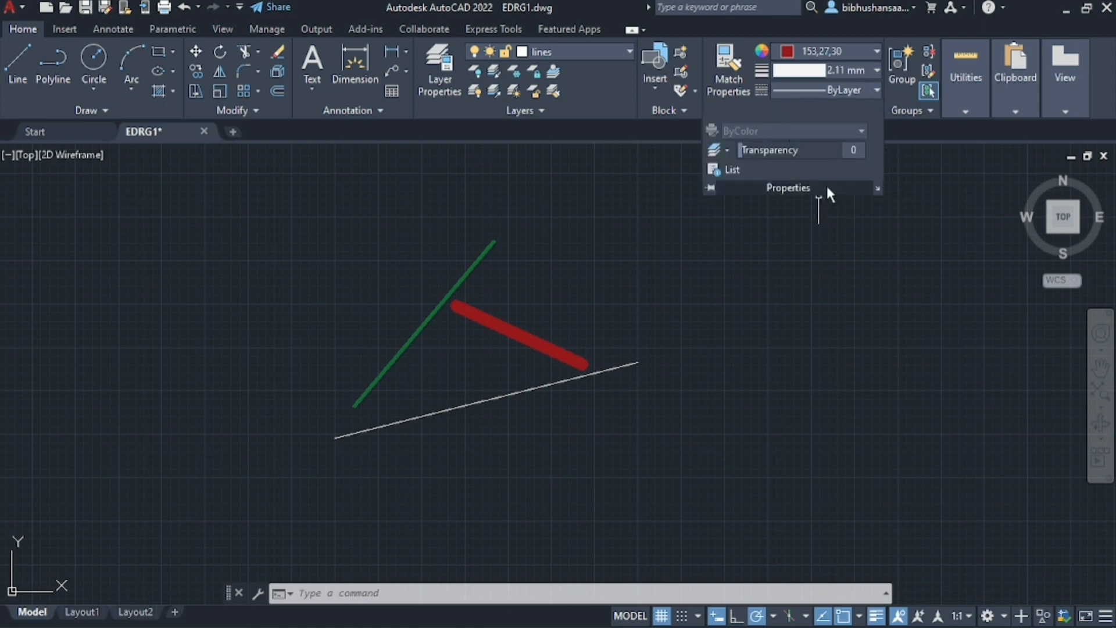
scroll(778, 430, down, 6)
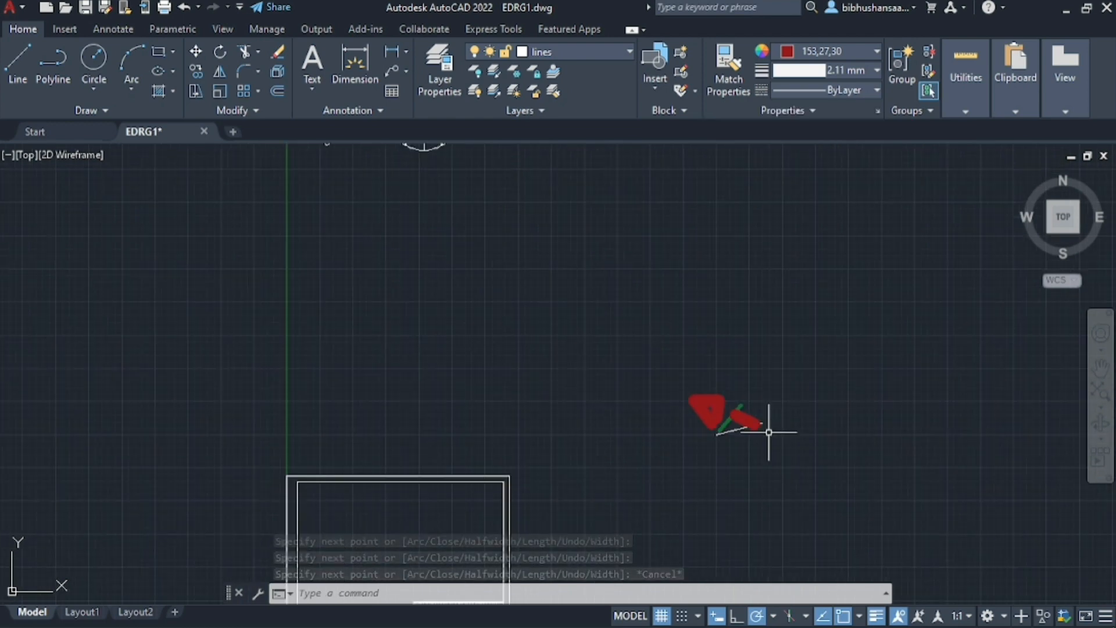
scroll(445, 301, up, 4)
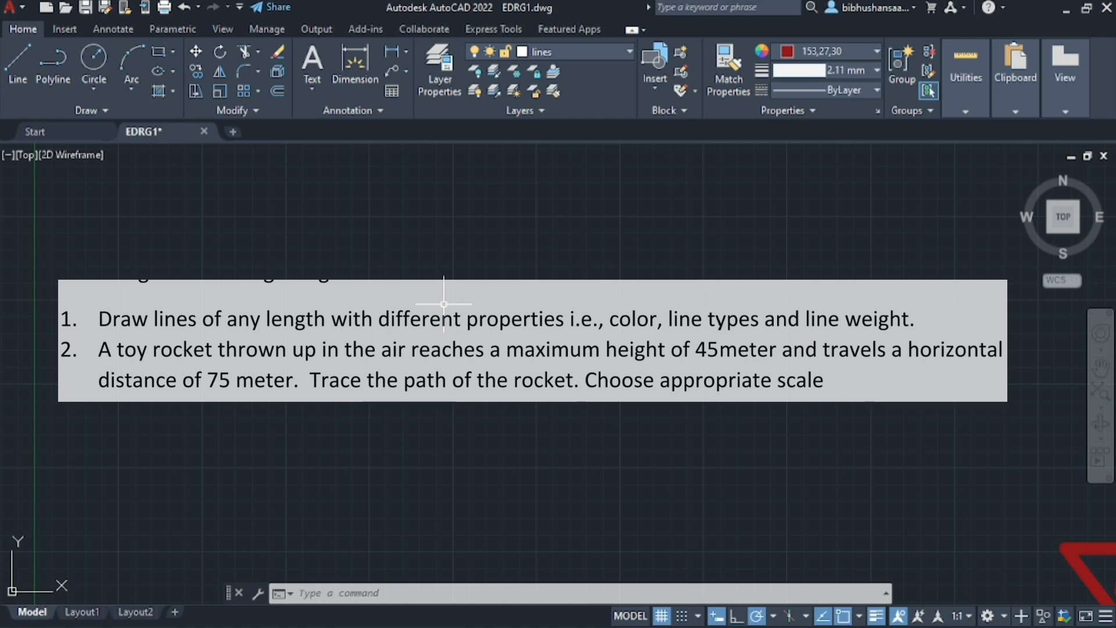
scroll(391, 197, down, 4)
scroll(378, 261, up, 4)
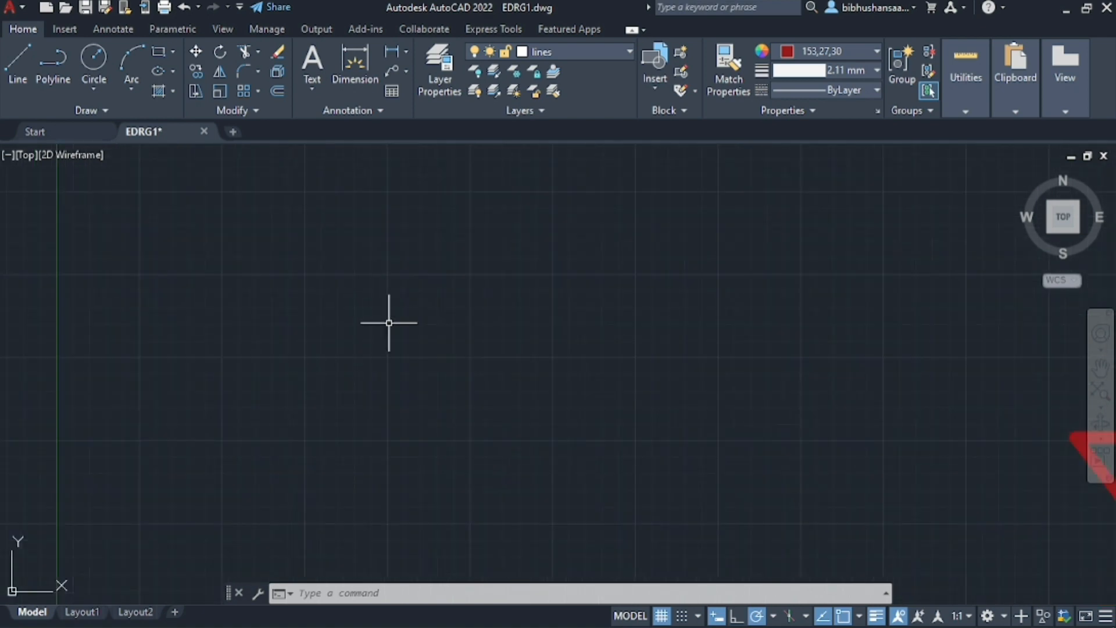
Make layer 0 the current layer and close the layer manager
click(439, 70)
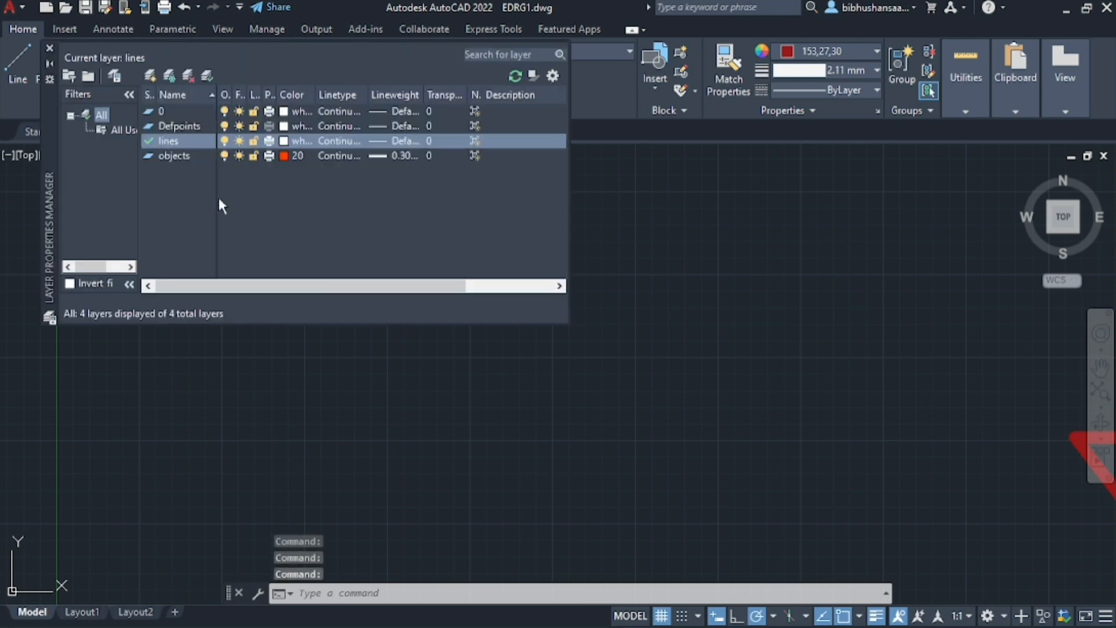
double_click(181, 111)
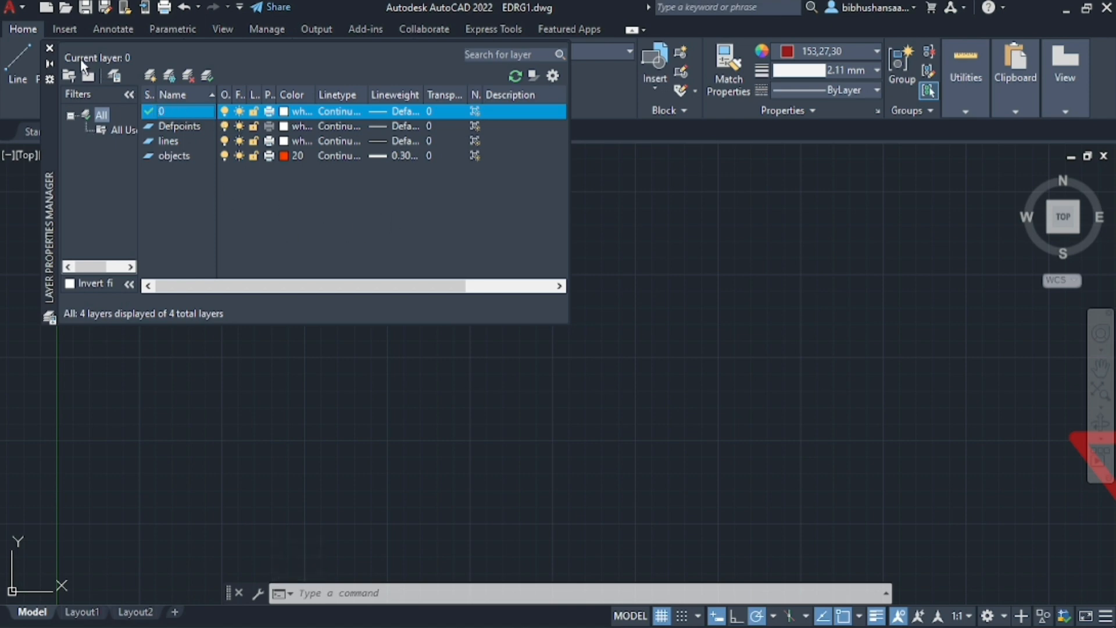
click(50, 48)
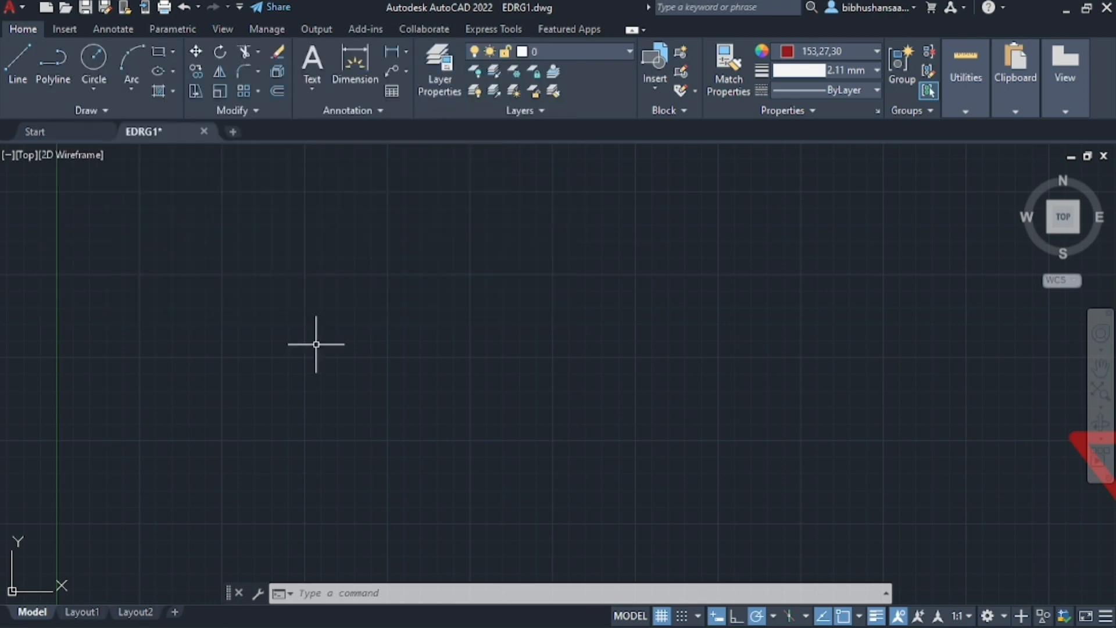
text(line)
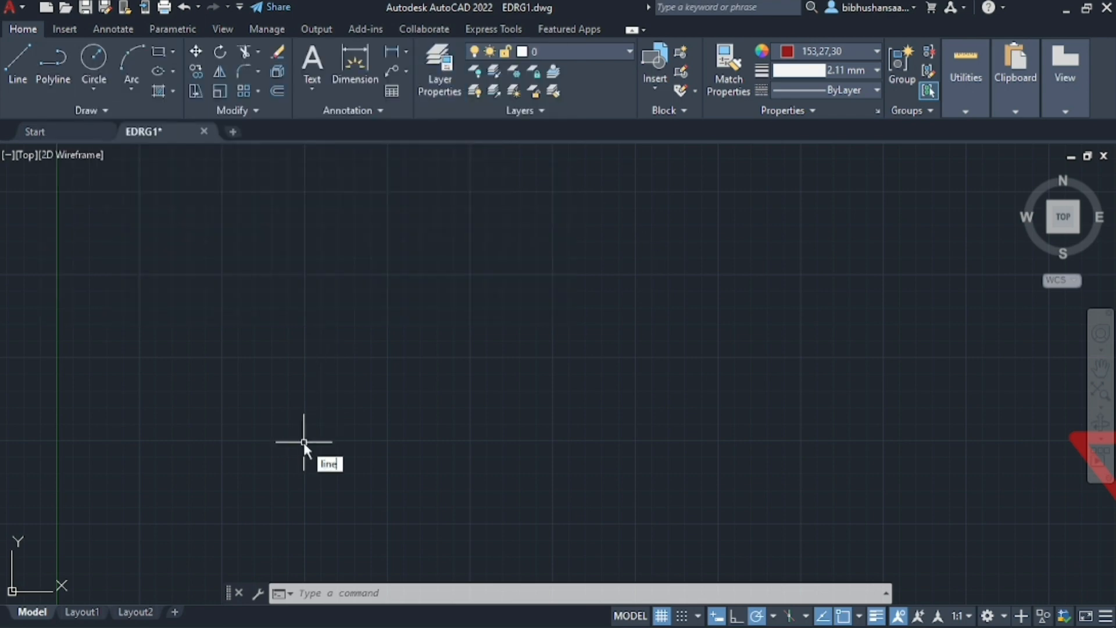
key(Return)
click(304, 441)
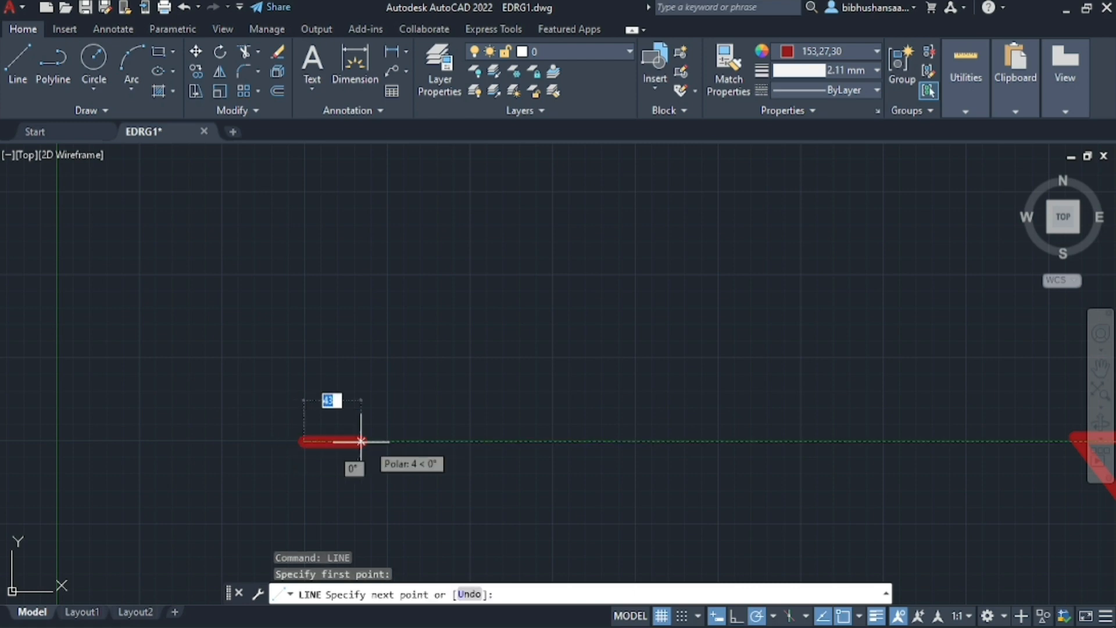
key(Escape)
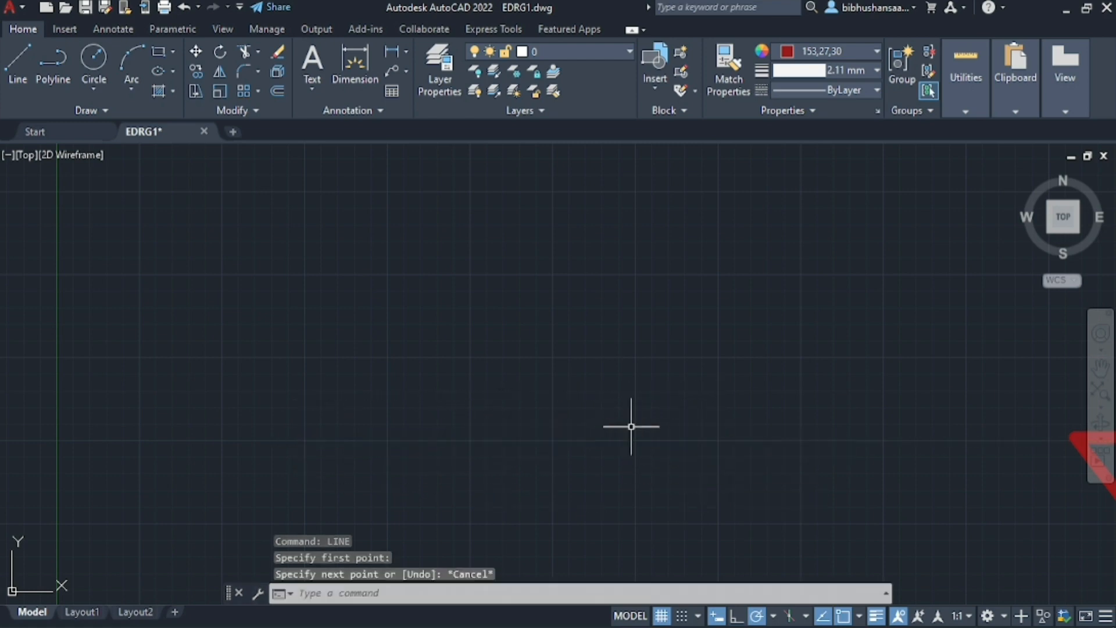
Reset the current object colour and lineweight to ByLayer
click(853, 50)
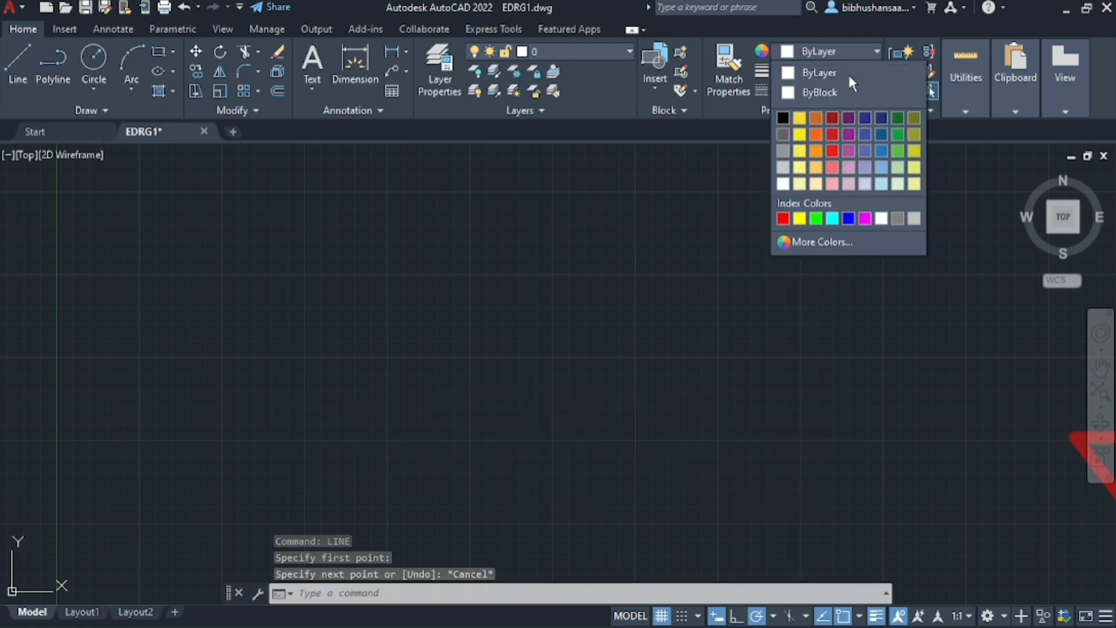
click(848, 71)
click(849, 70)
scroll(839, 232, up, 5)
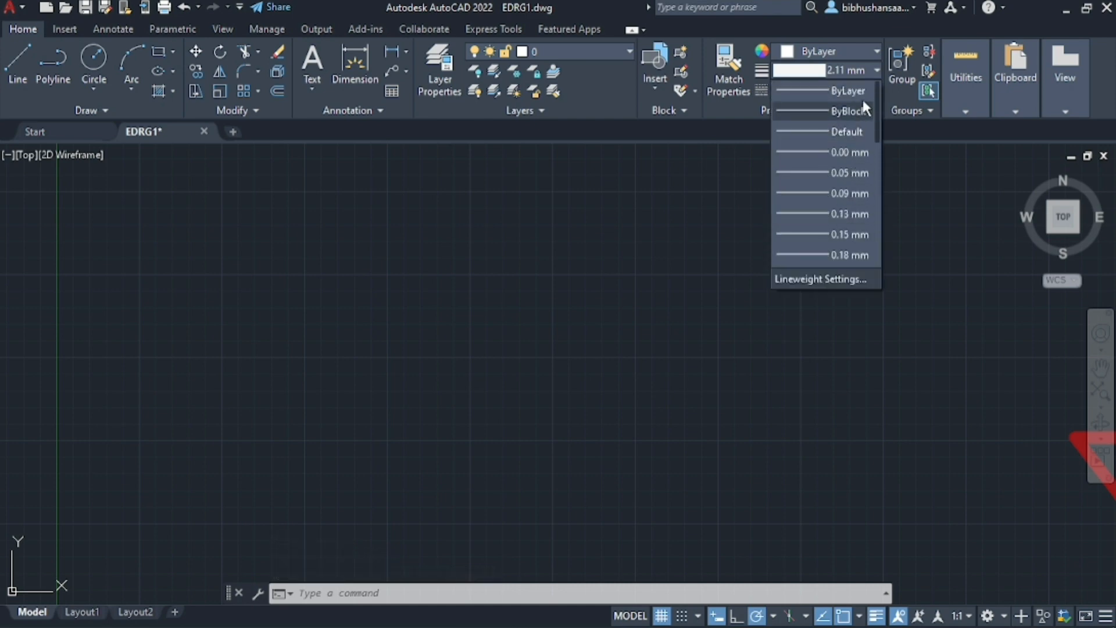
click(845, 91)
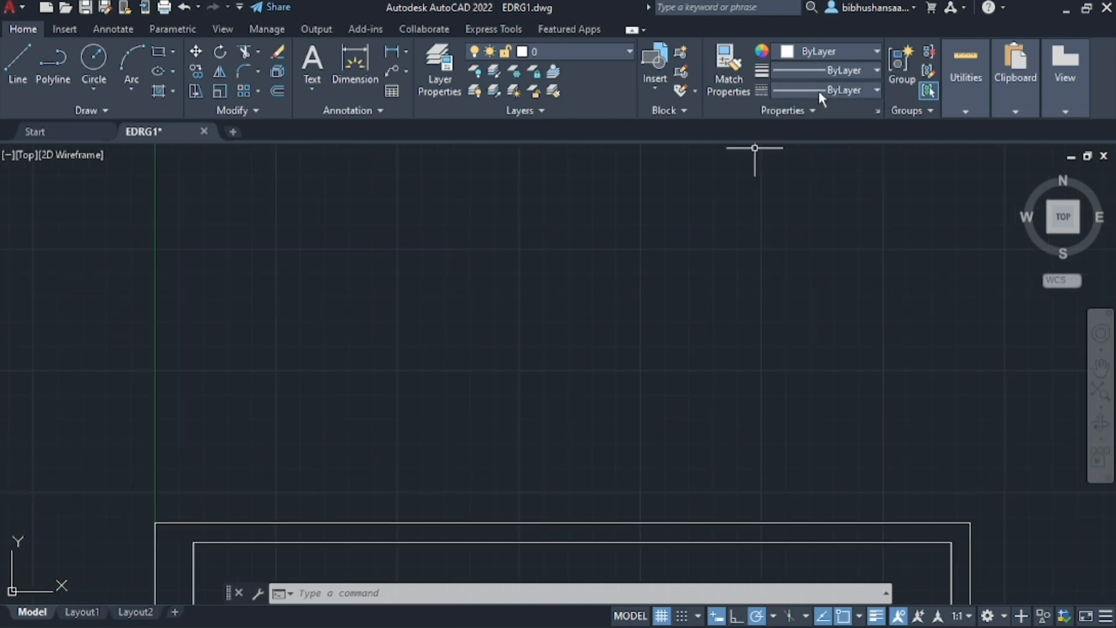
Draw a horizontal line 75 mm long in the empty area above the white double-line frame
scroll(163, 396, down, 2)
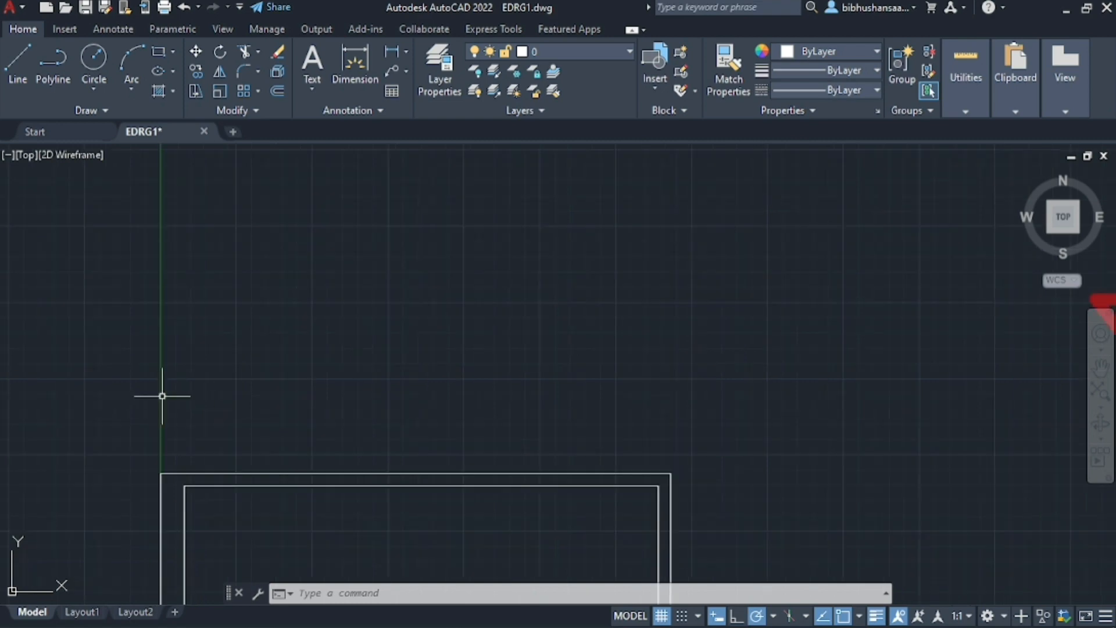
scroll(285, 334, up, 2)
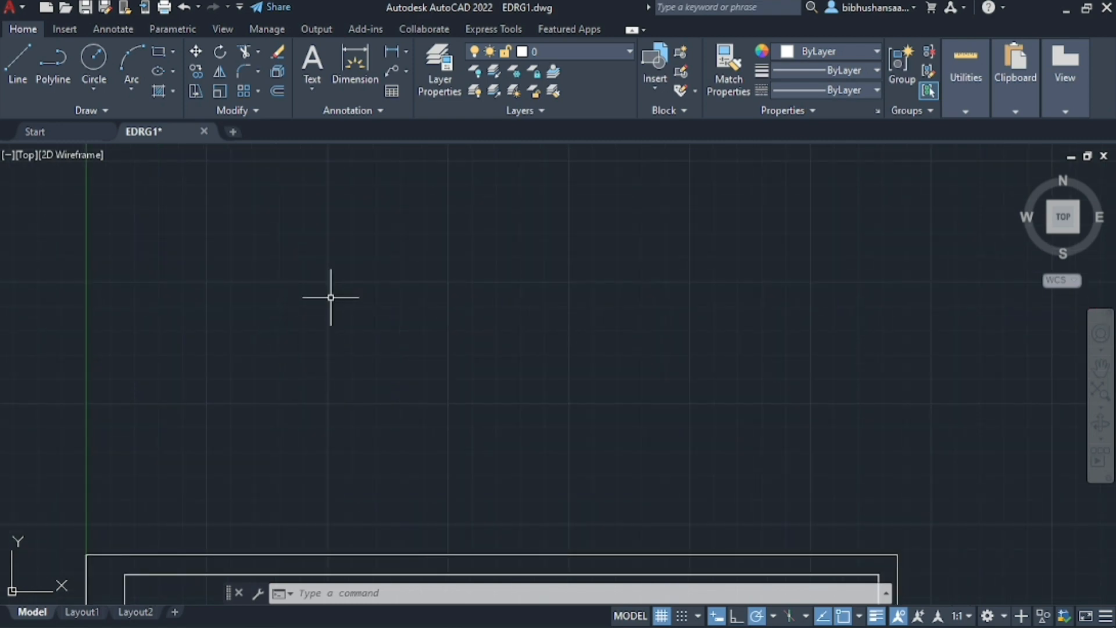
key(Return)
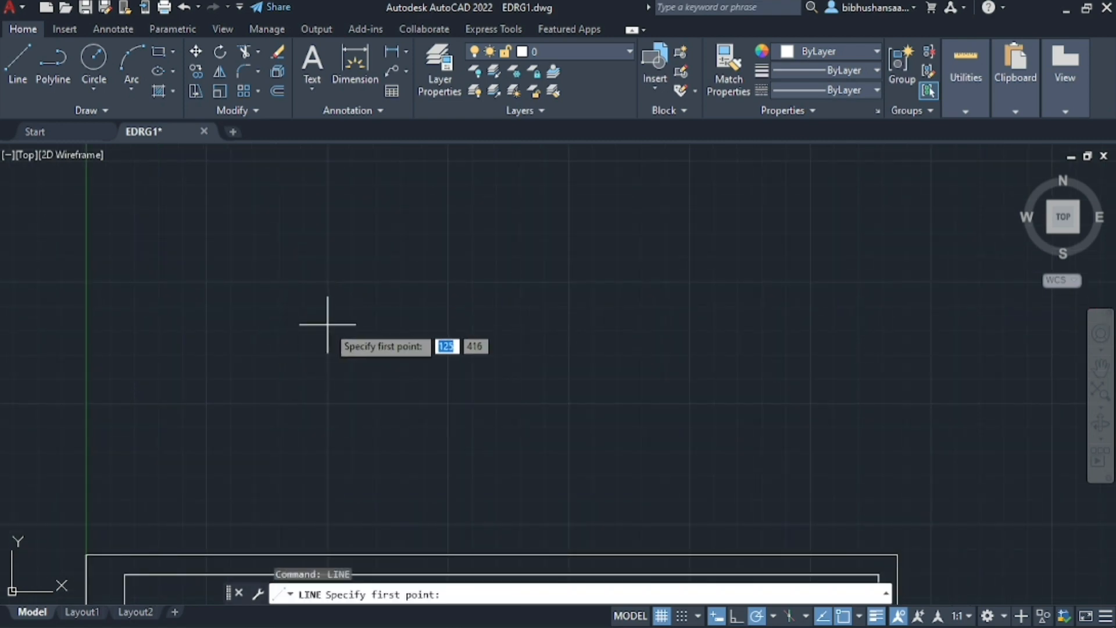
click(327, 325)
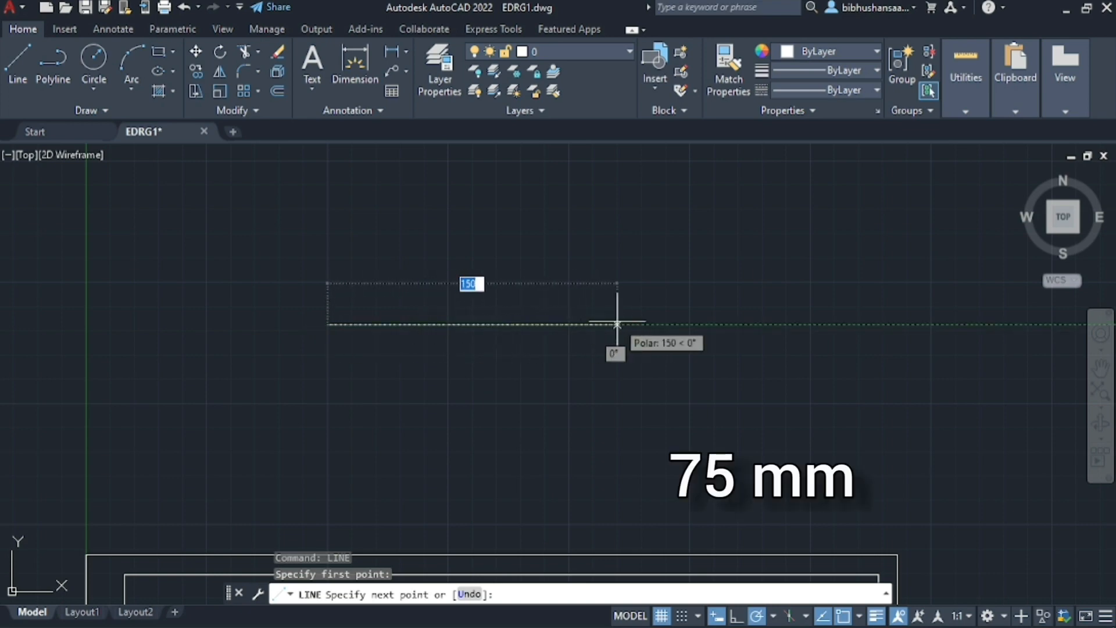
text(75)
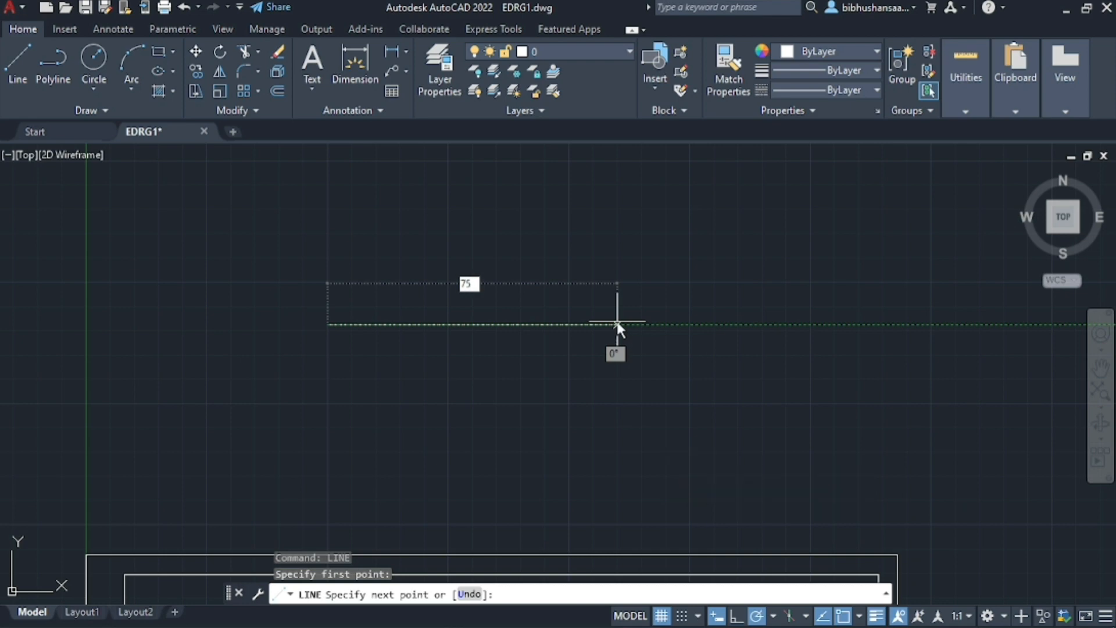
key(Return)
Continue the line vertically upward 45 mm from the right end of the 75 mm line
scroll(469, 308, up, 3)
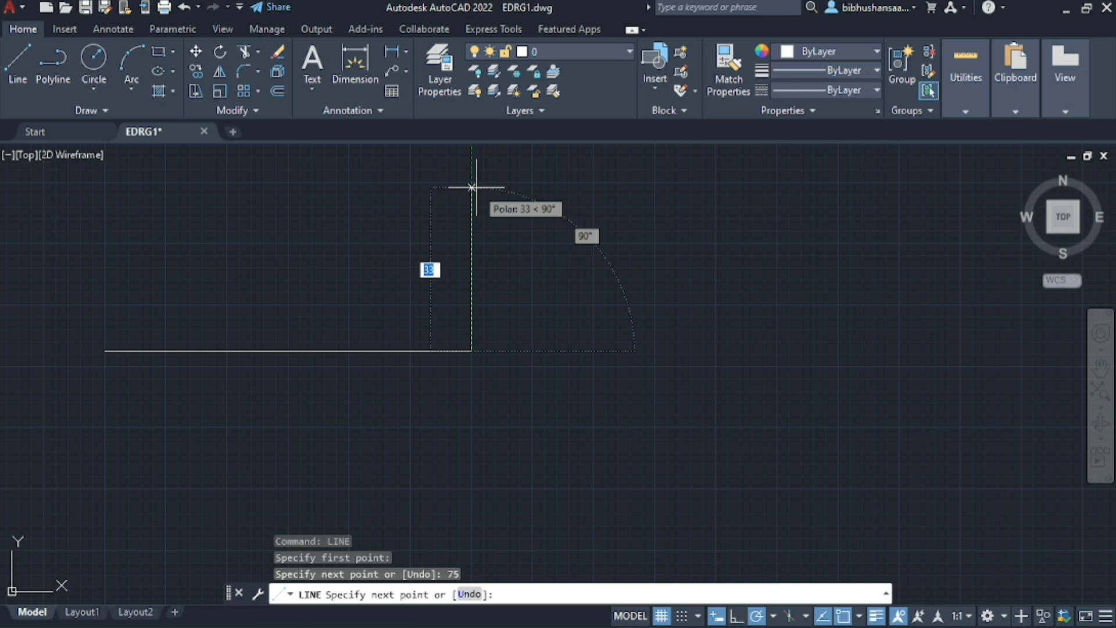
text(45)
key(Return)
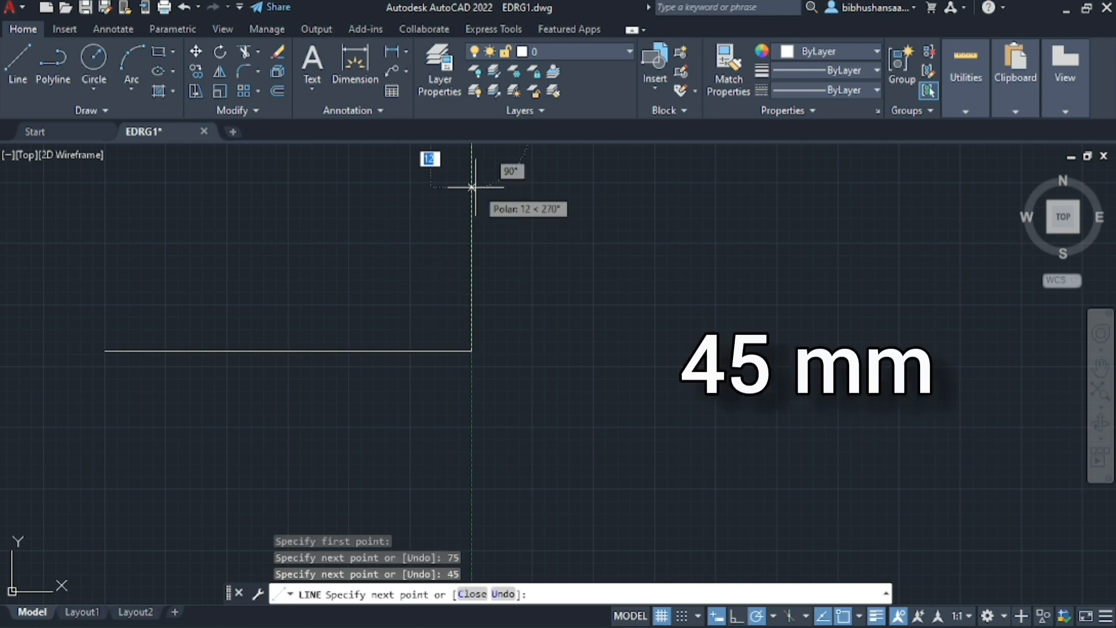
Close the rectangle with a 75 mm top edge drawn leftward and a vertical edge down to the first line's start
scroll(197, 210, down, 2)
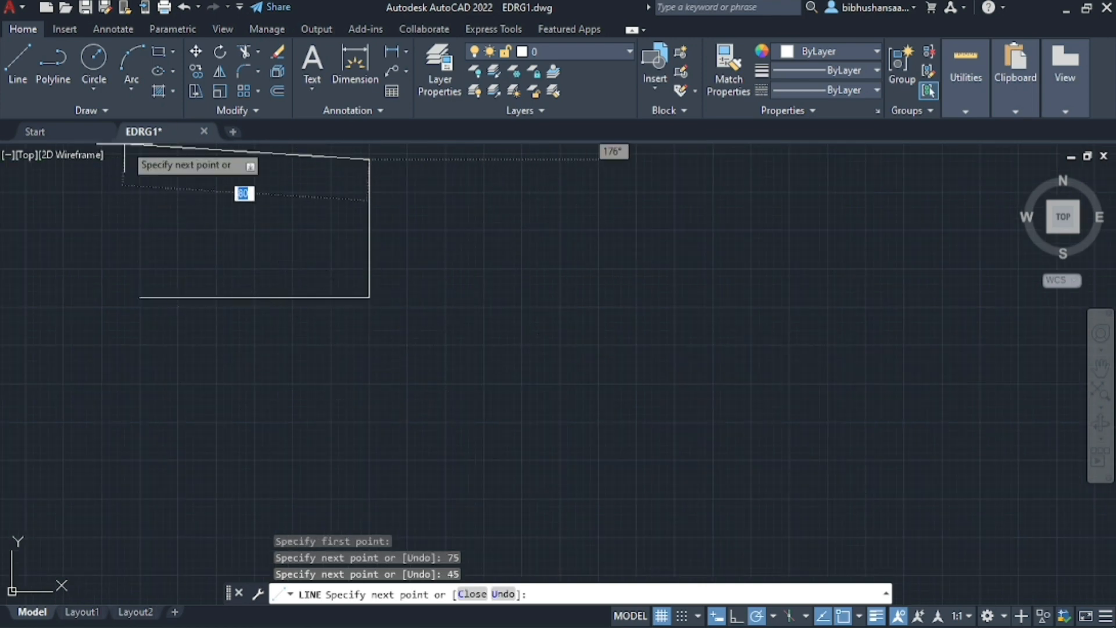
scroll(137, 156, up, 4)
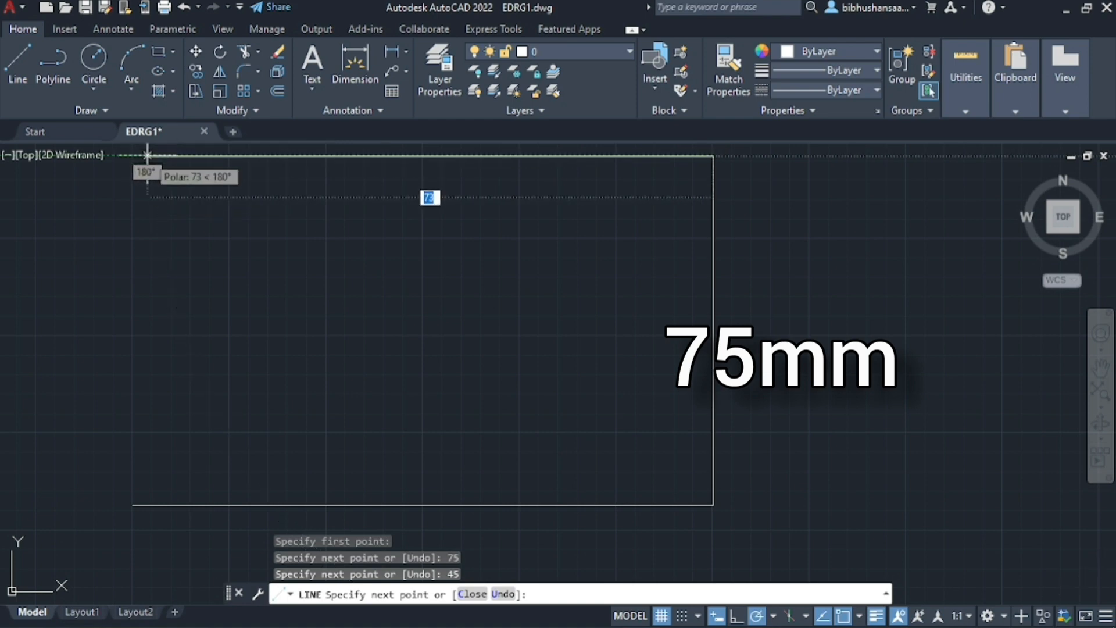
text(75)
key(Return)
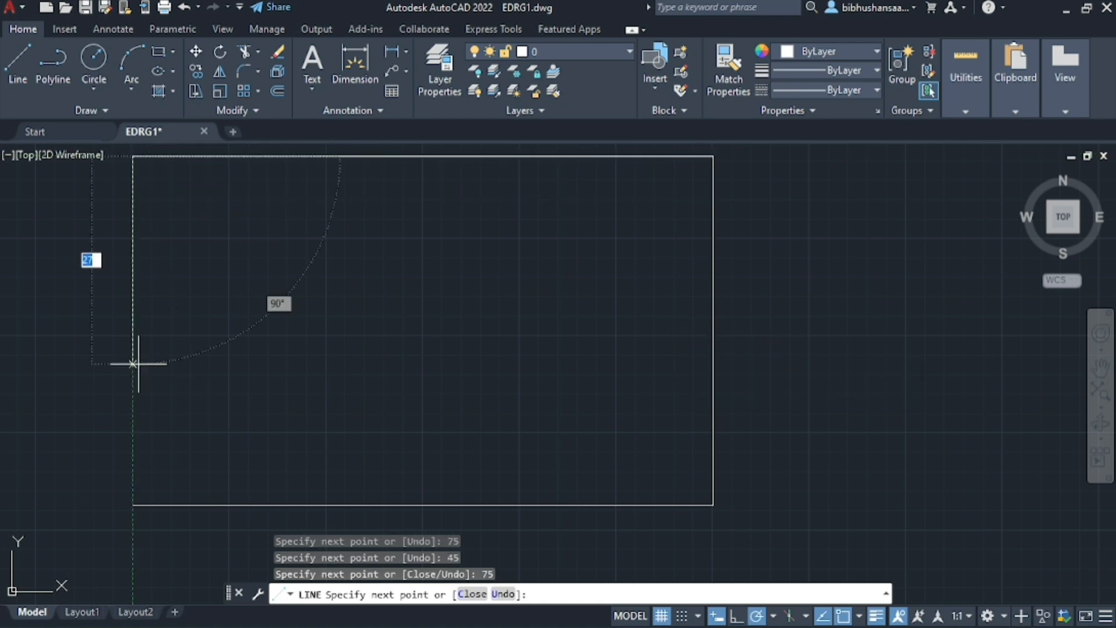
click(132, 504)
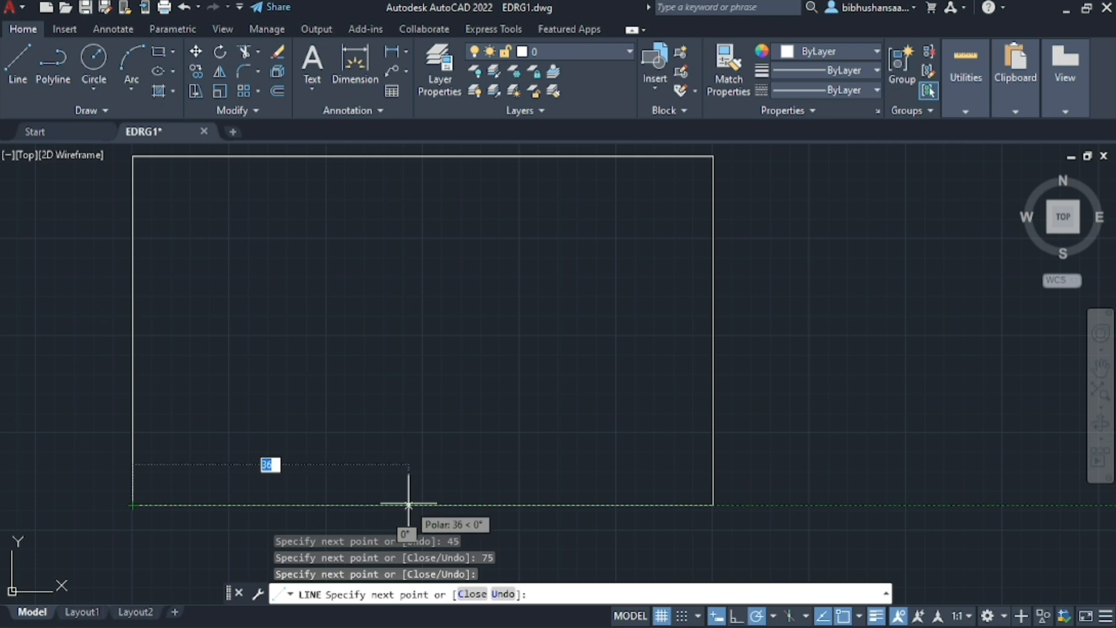
Draw 37.5 mm along the rectangle's base from its left corner, then a vertical centre line up to the top edge and back to the base
text(3)
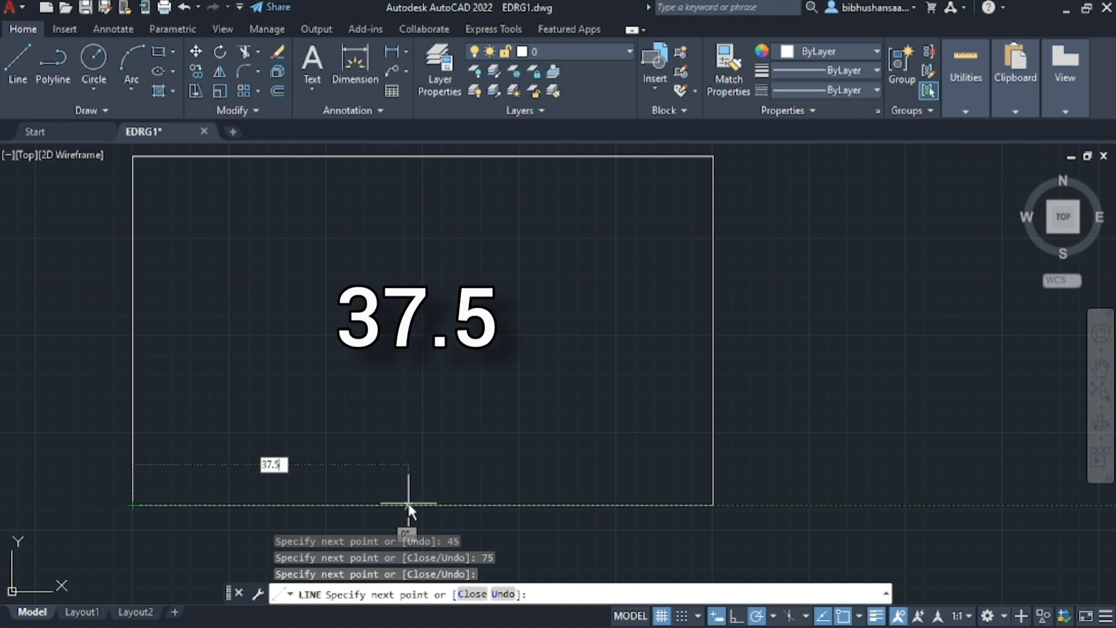
text(7.5)
key(Return)
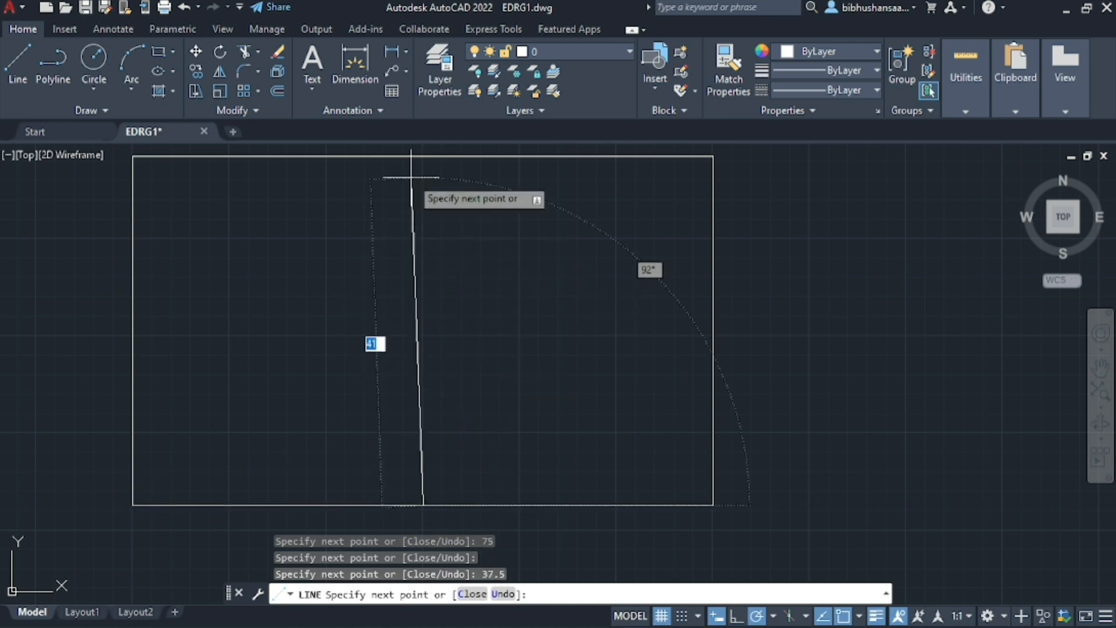
click(423, 156)
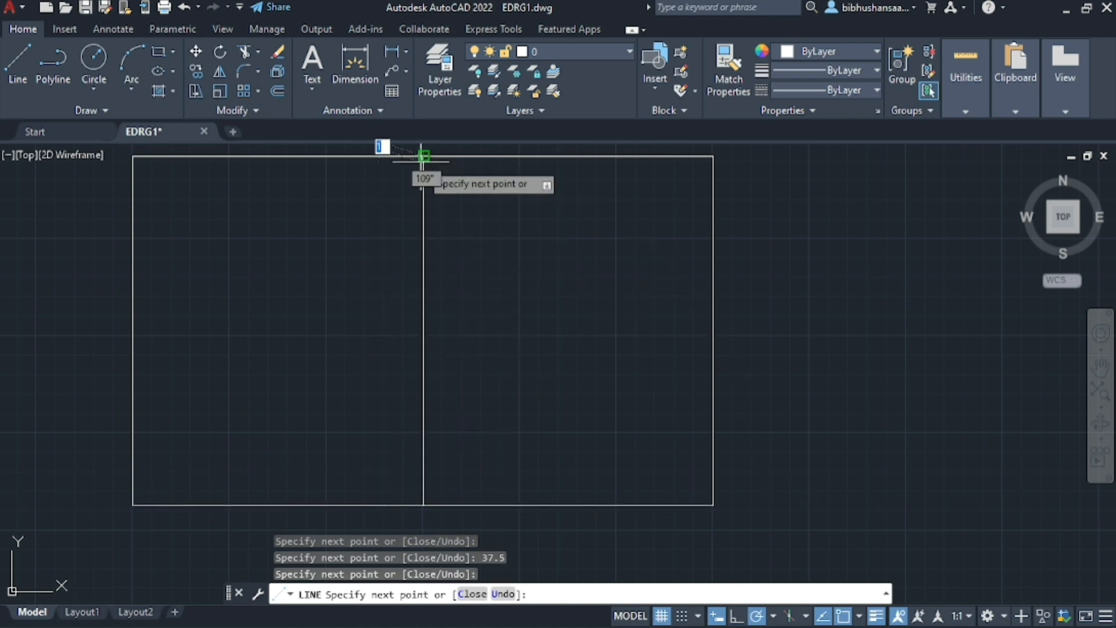
click(423, 504)
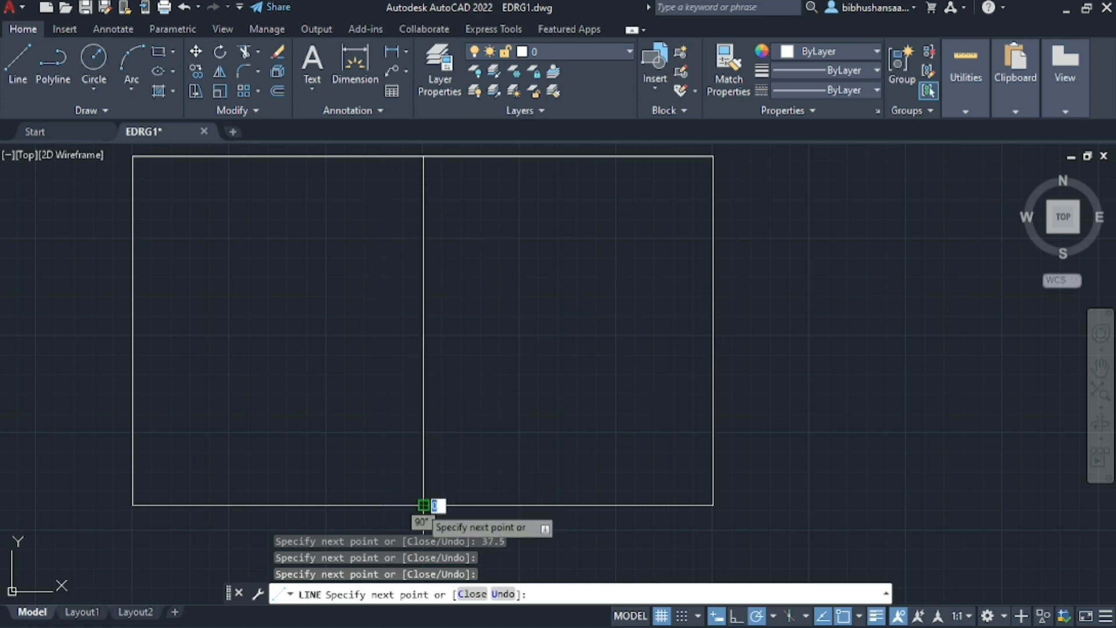
Return to the rectangle's lower-left corner and draw a 20 mm line sloping down to the right at 50° below the base
click(133, 505)
scroll(132, 456, down, 4)
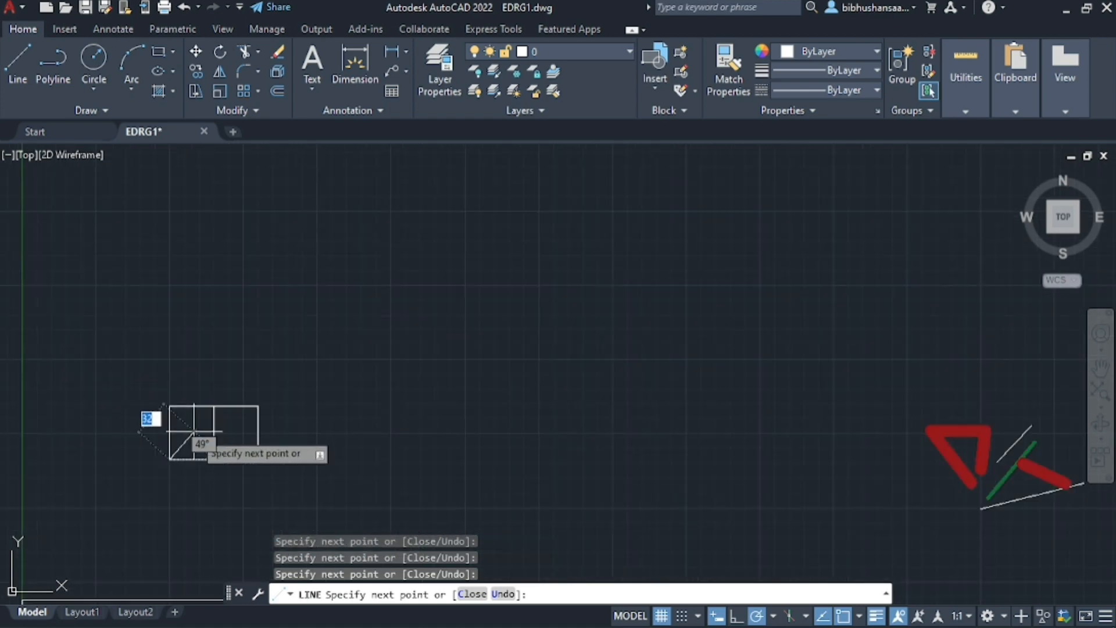
scroll(169, 443, up, 4)
scroll(175, 446, down, 2)
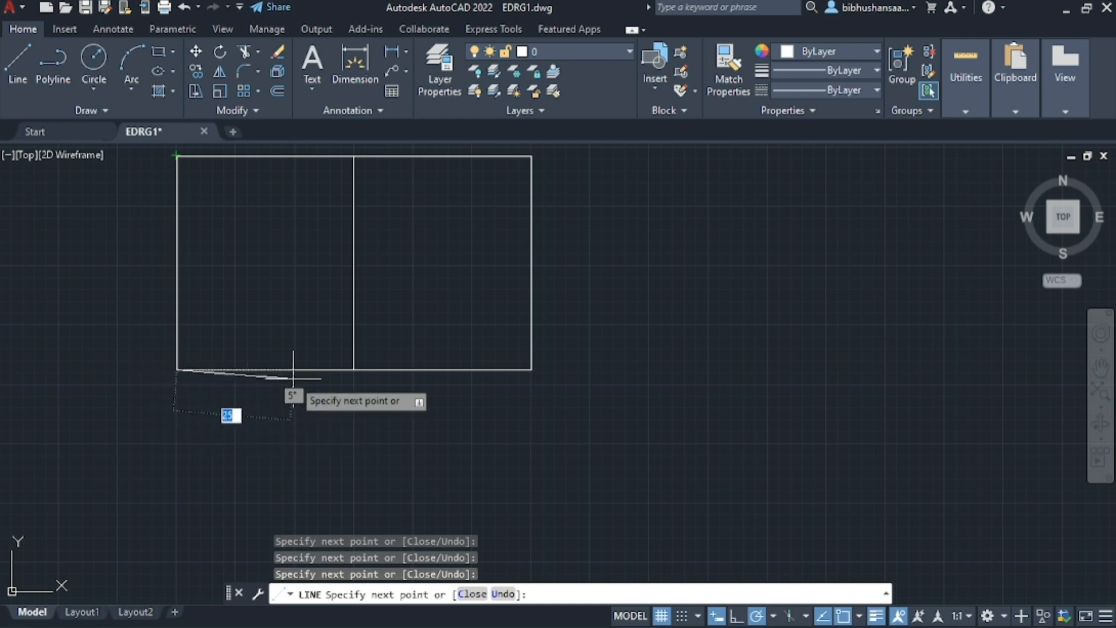
scroll(194, 420, up, 2)
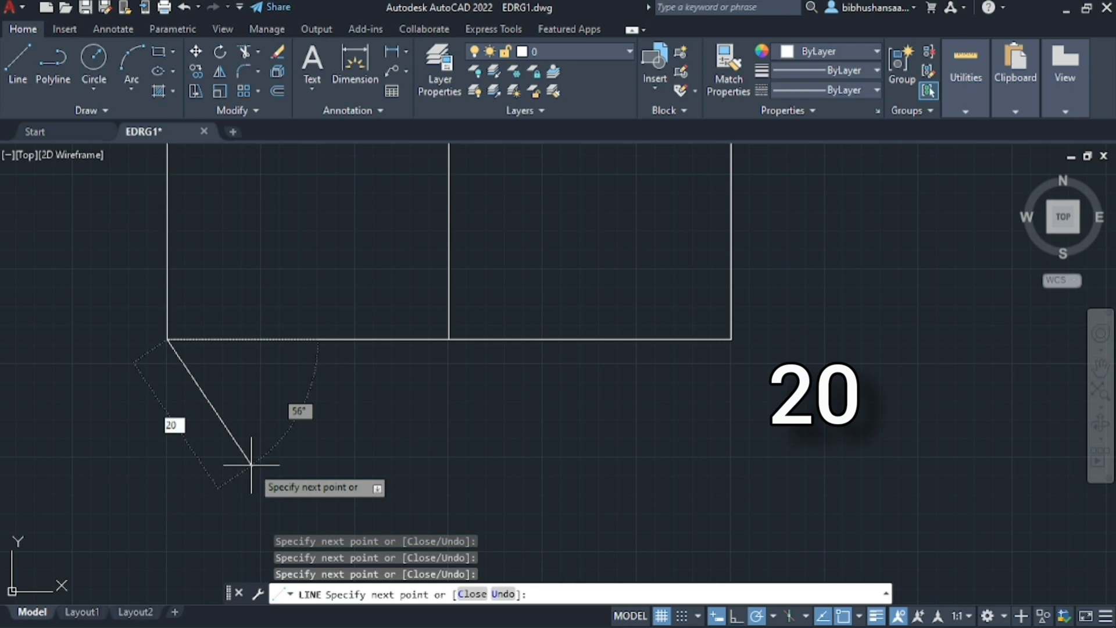
key(Tab)
text(50)
key(Return)
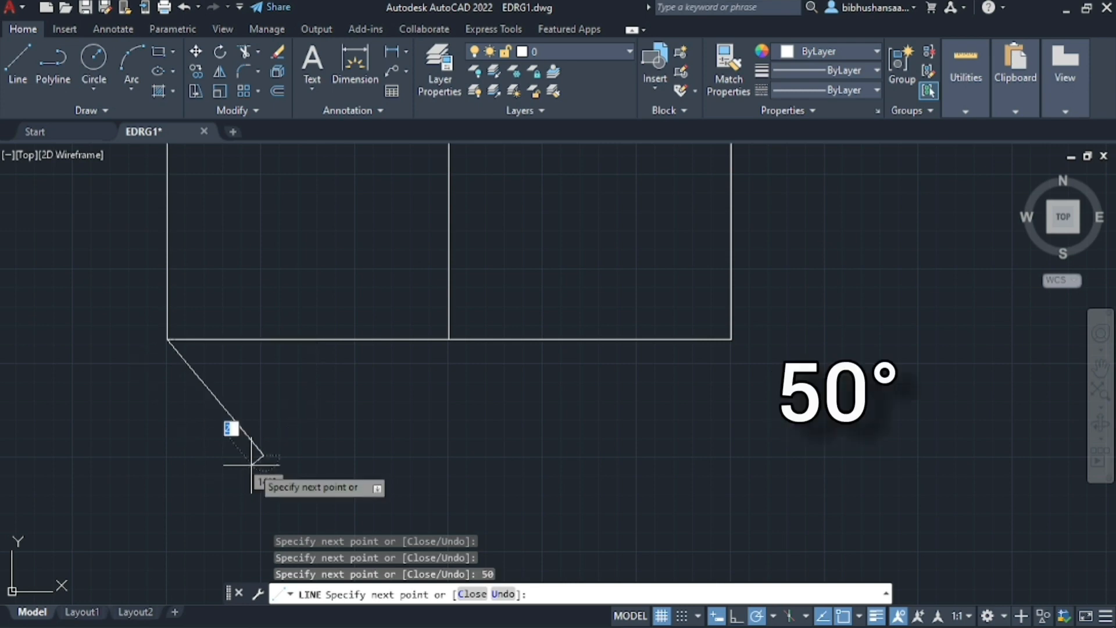
Join the lower end of the 20 mm inclined line to the base midpoint, then retrace back to that end
click(441, 339)
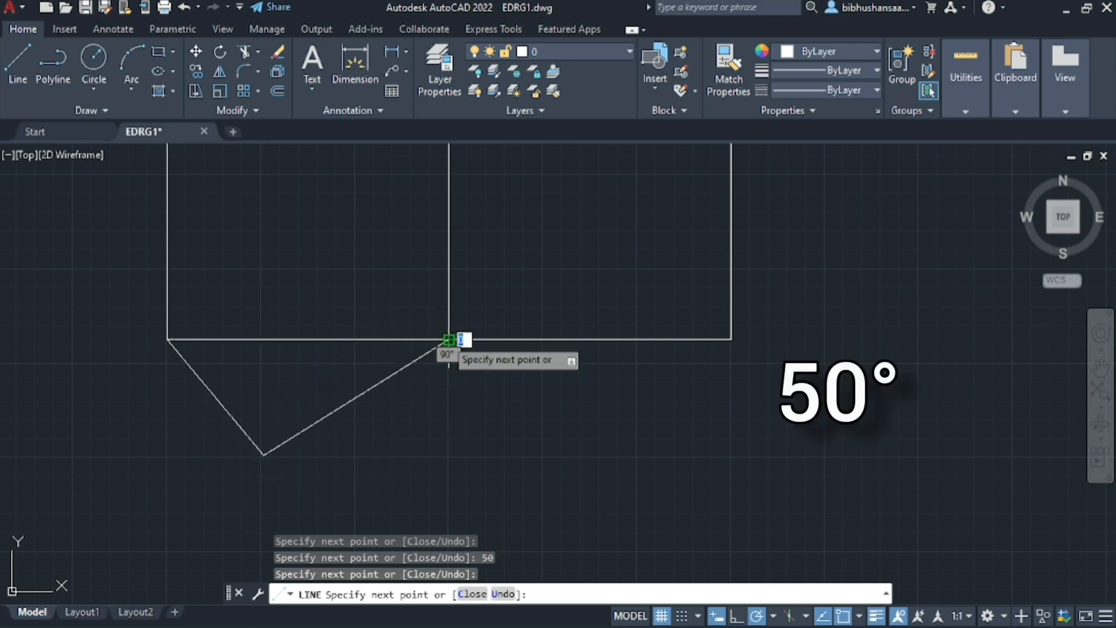
scroll(314, 448, down, 3)
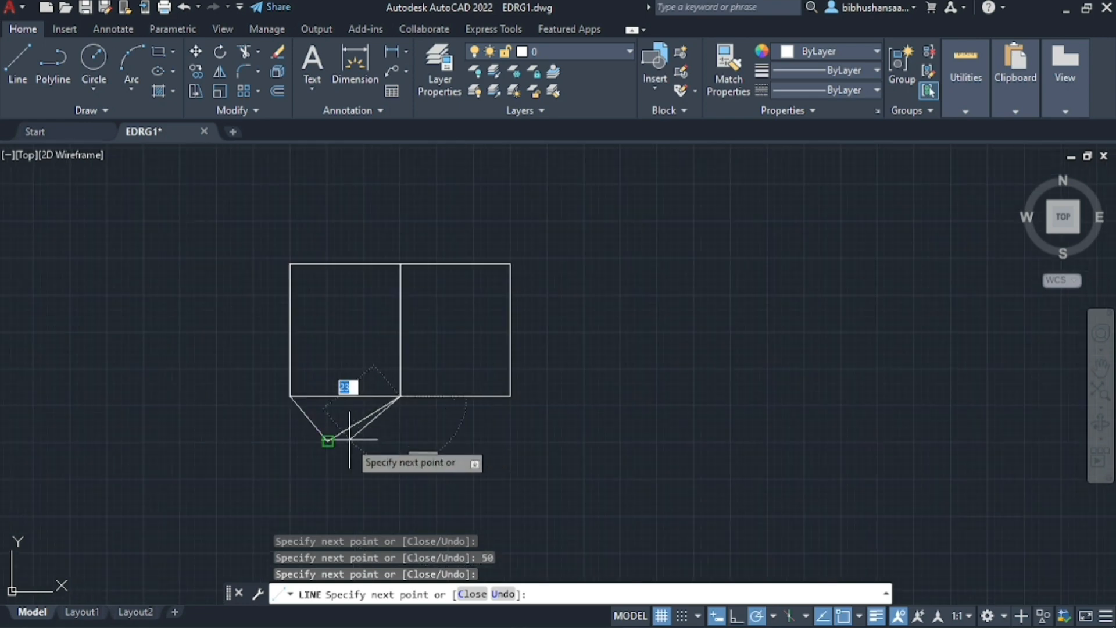
scroll(305, 427, up, 3)
click(323, 428)
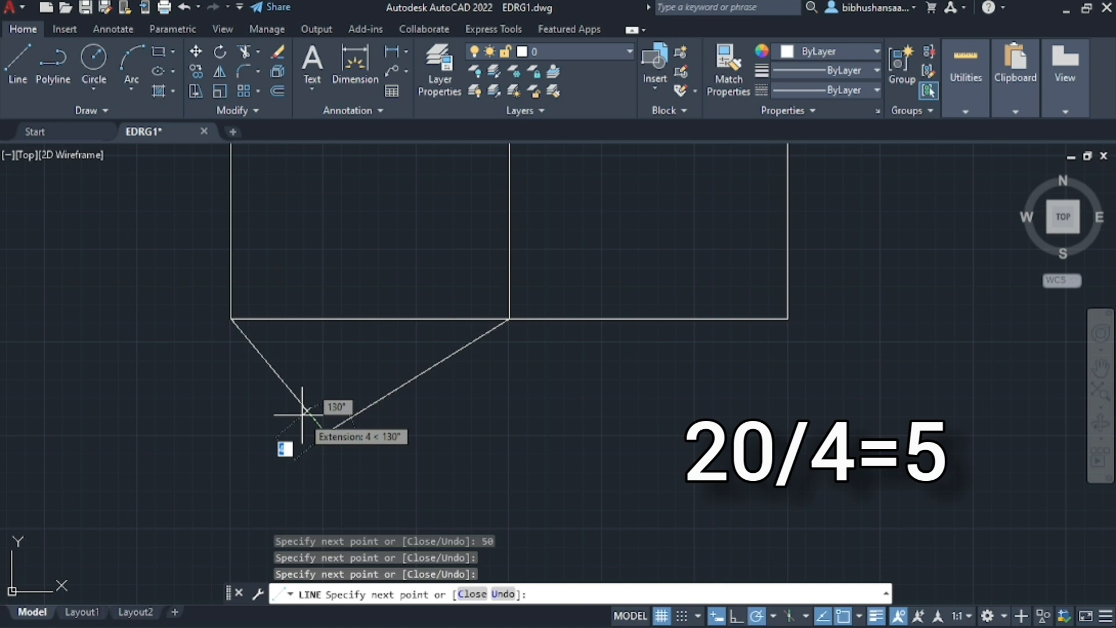
Step off 5 mm up the inclined line, then return and retrace the joining line to the base midpoint to check its angle
text(5)
key(Return)
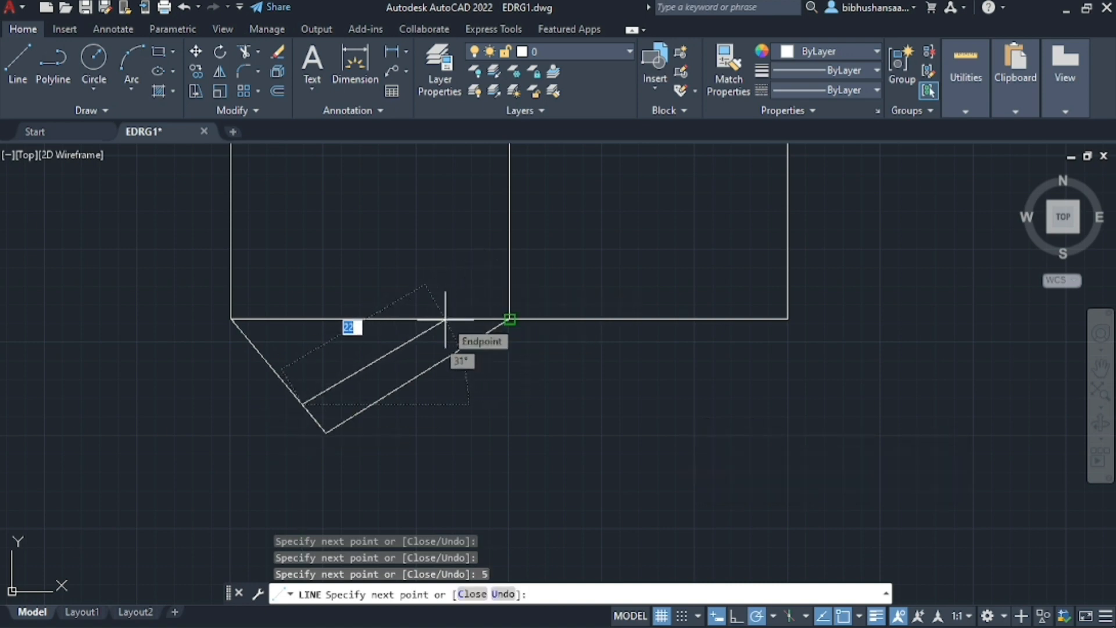
click(325, 431)
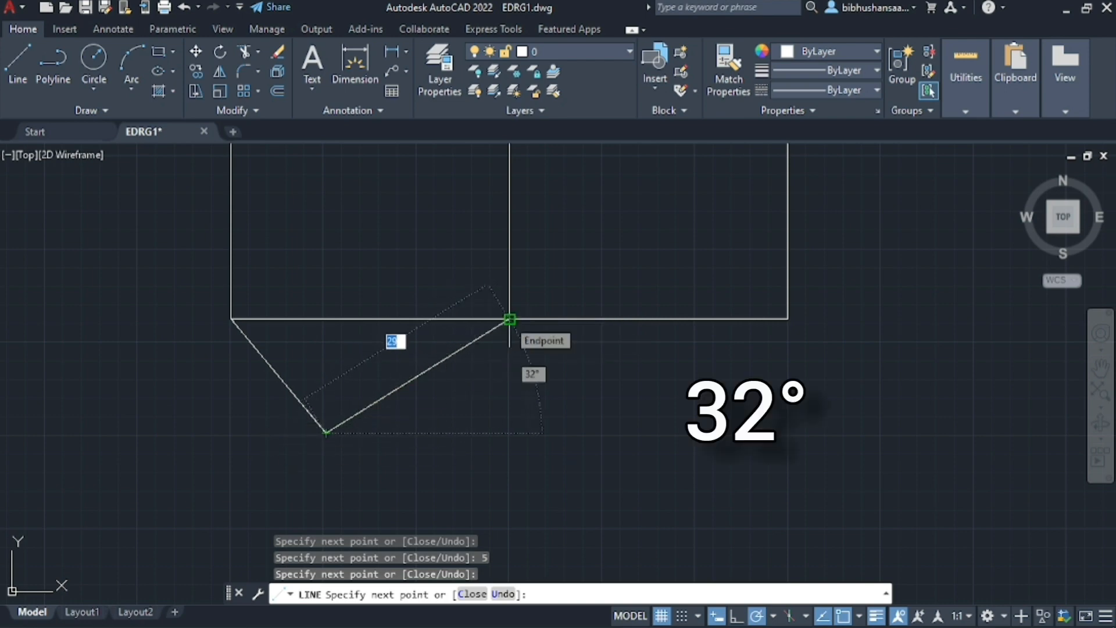
click(509, 319)
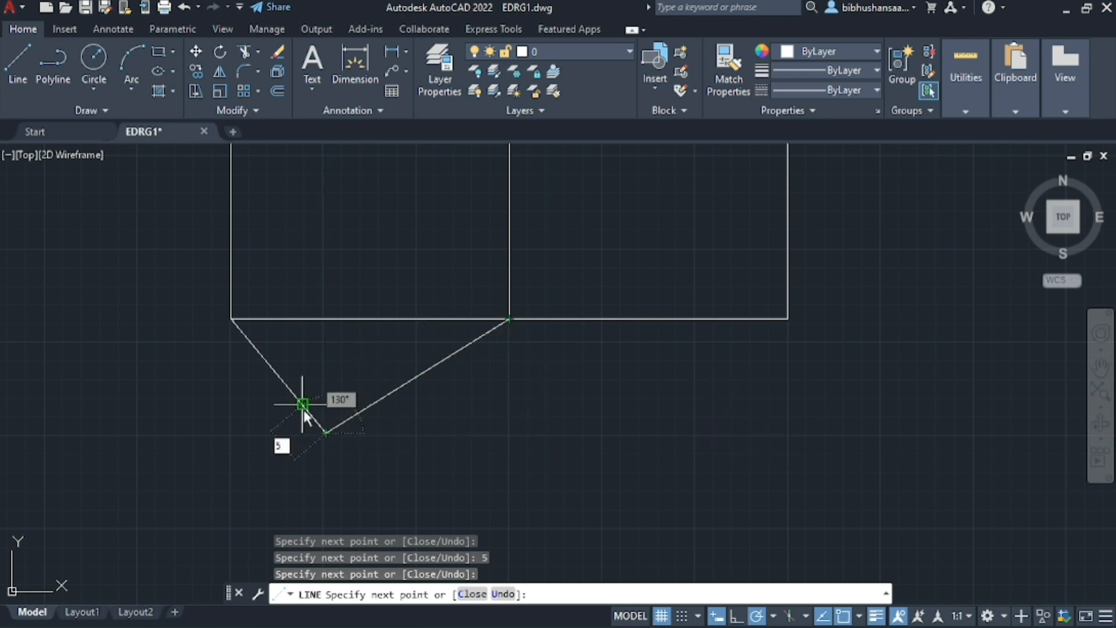
Mark 5 mm up the inclined line from its lower end and draw a 30 mm line from there at 32°, across the base
text(5)
key(Return)
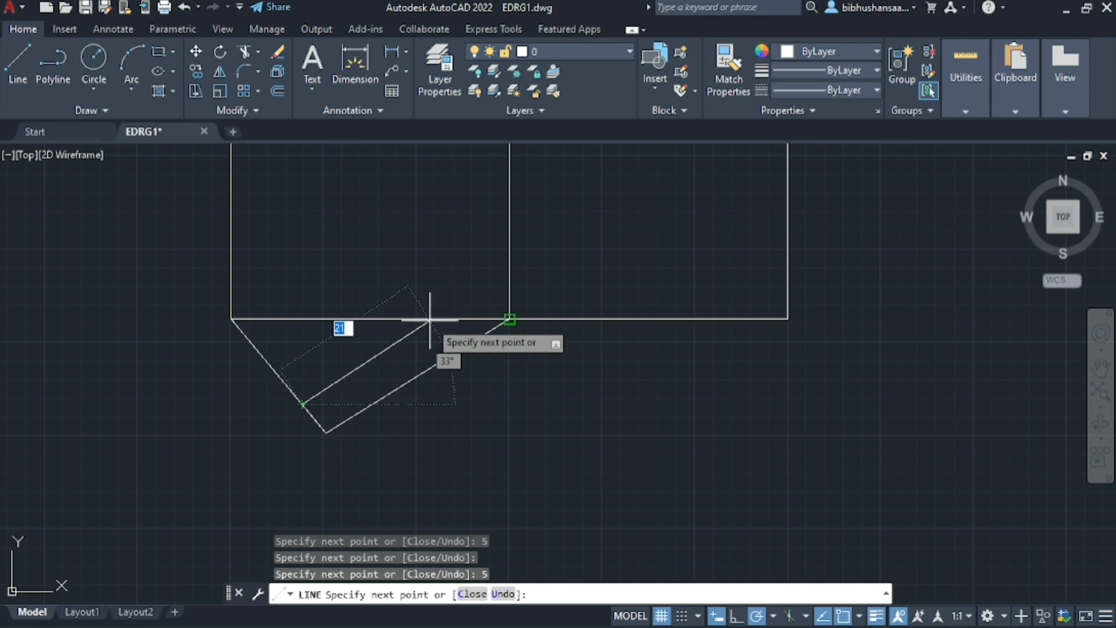
key(Tab)
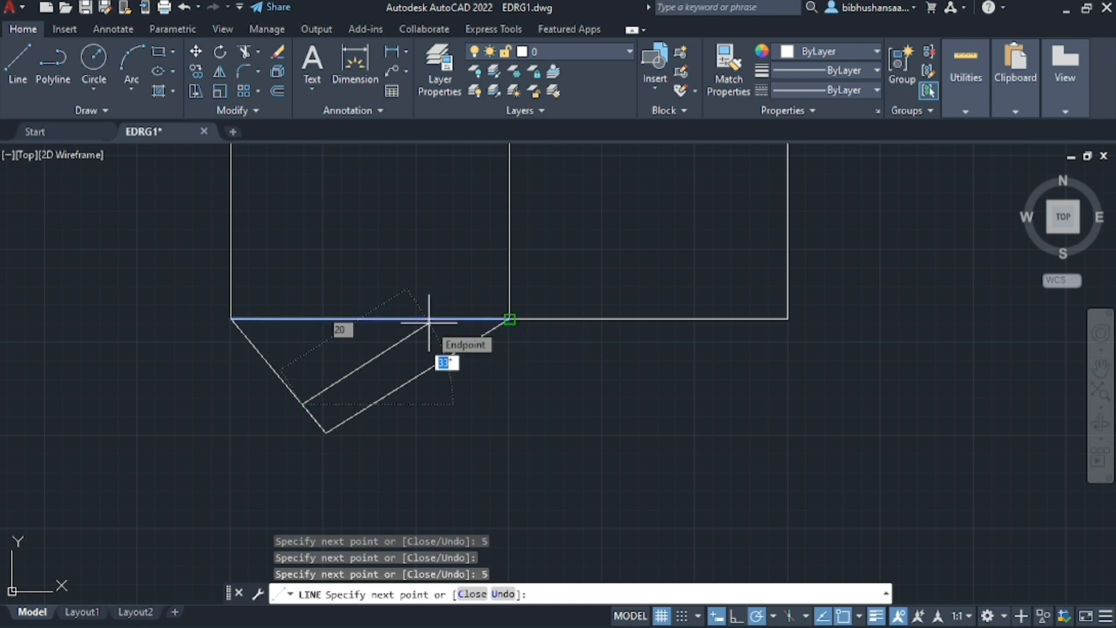
text(32)
key(Tab)
scroll(429, 321, up, 3)
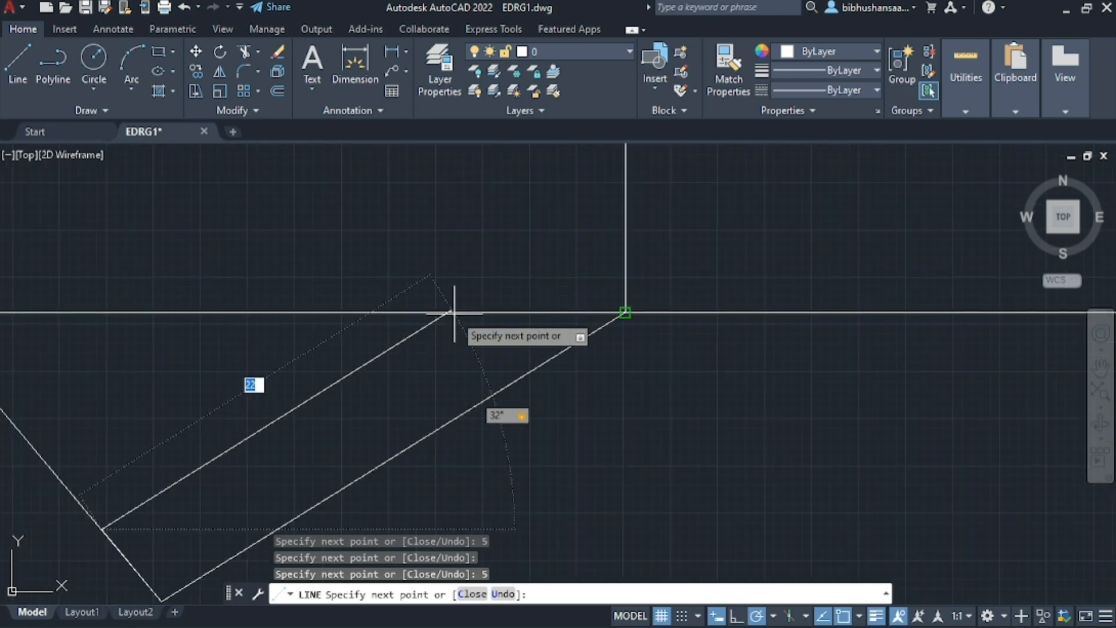
text(30)
key(Return)
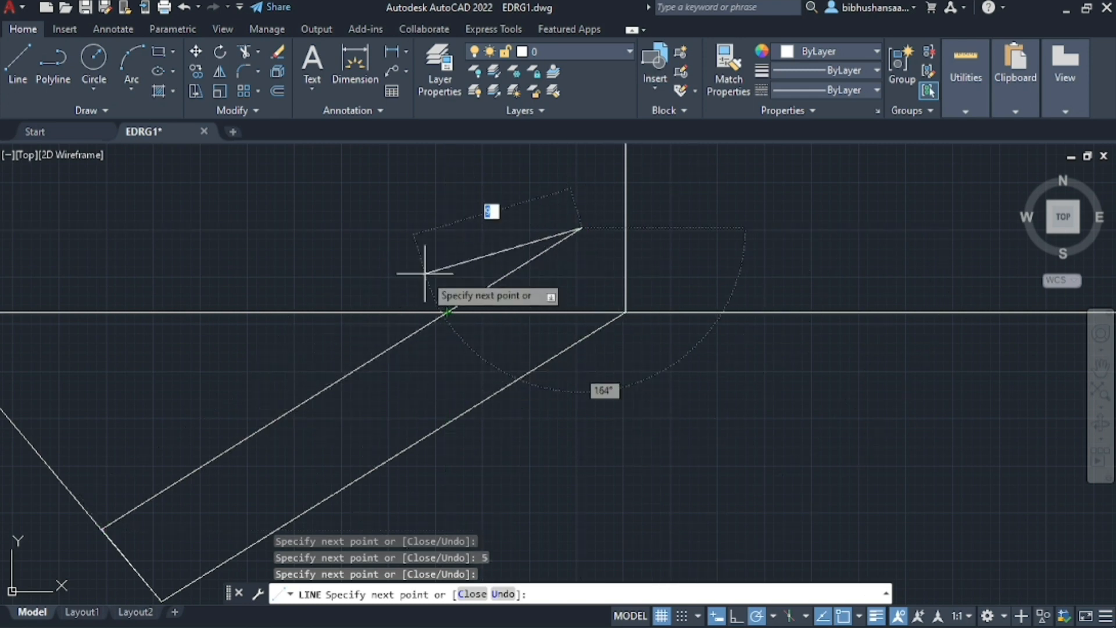
Mark the second 5 mm division up the inclined line and draw a parallel line from it at 32° past the base
click(103, 529)
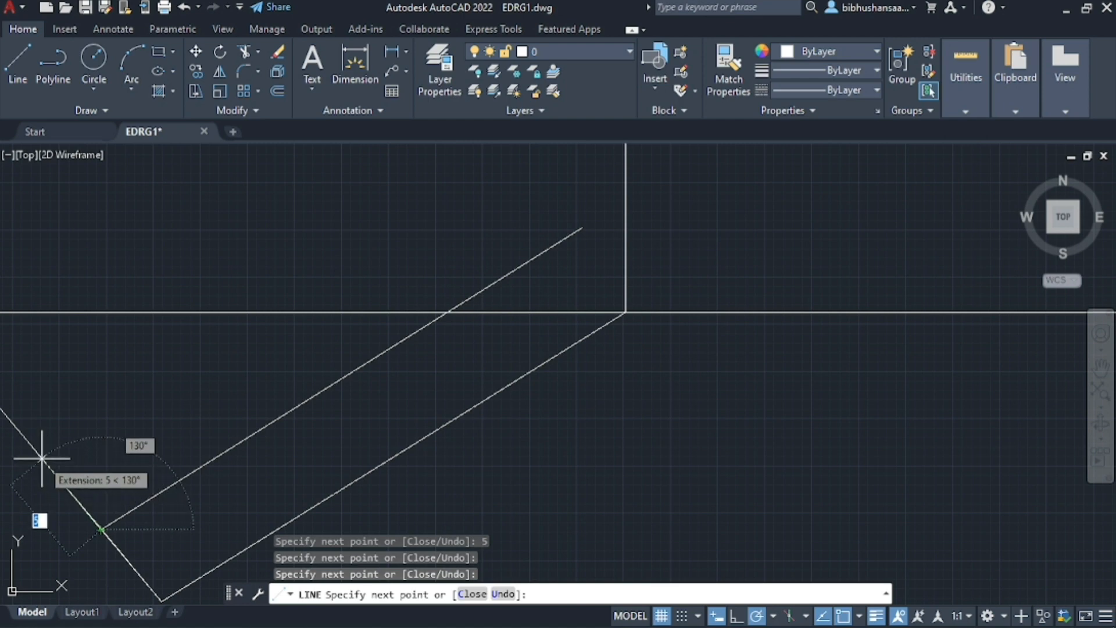
click(42, 458)
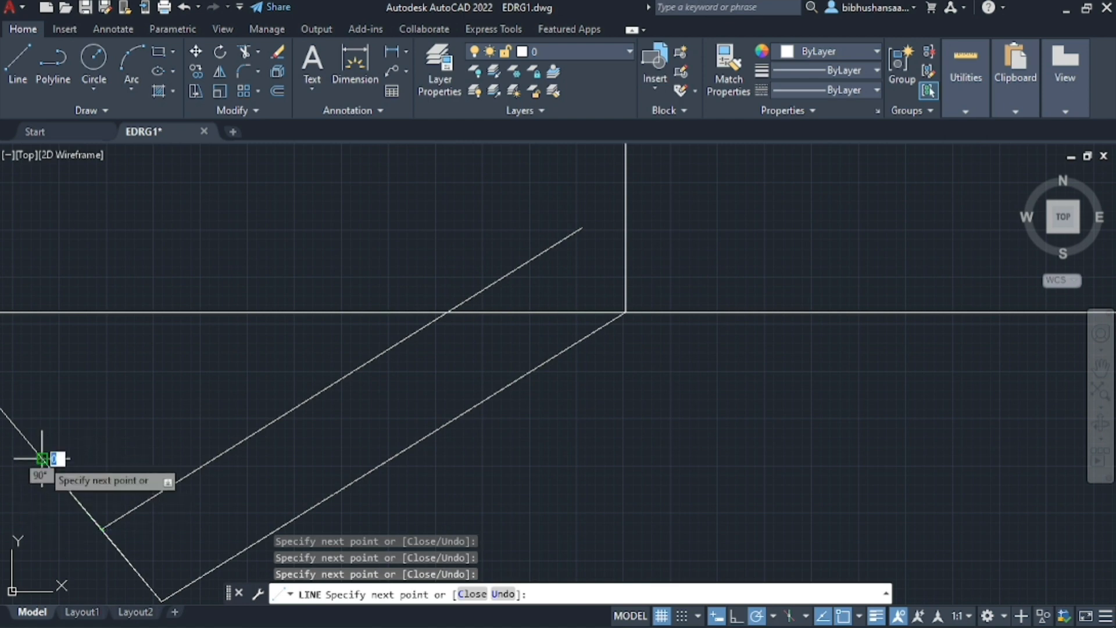
click(275, 312)
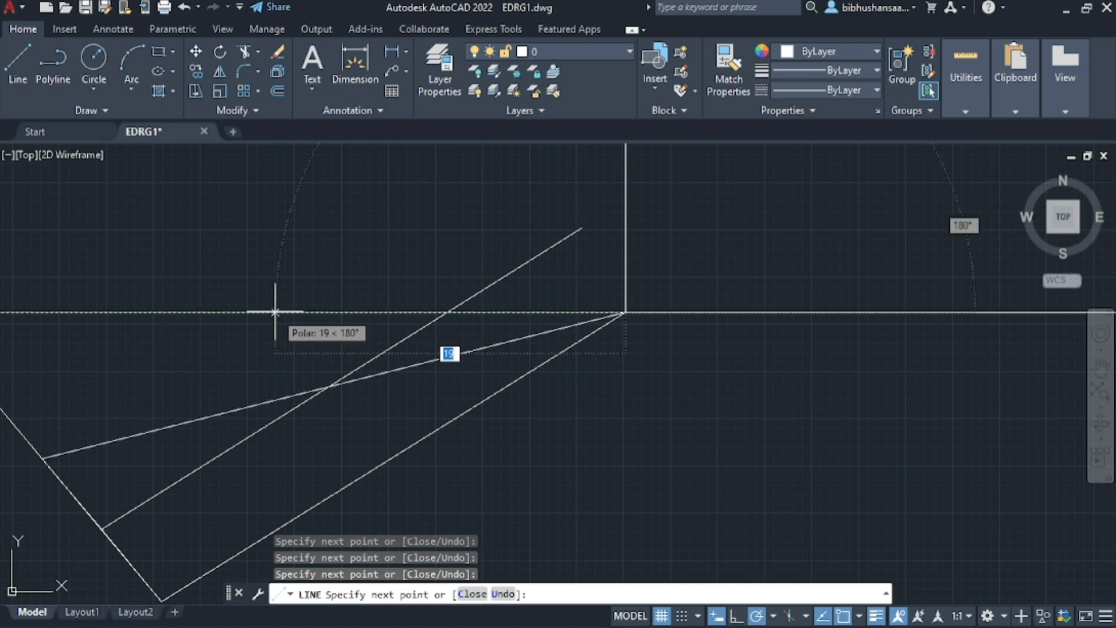
key(ctrl+z)
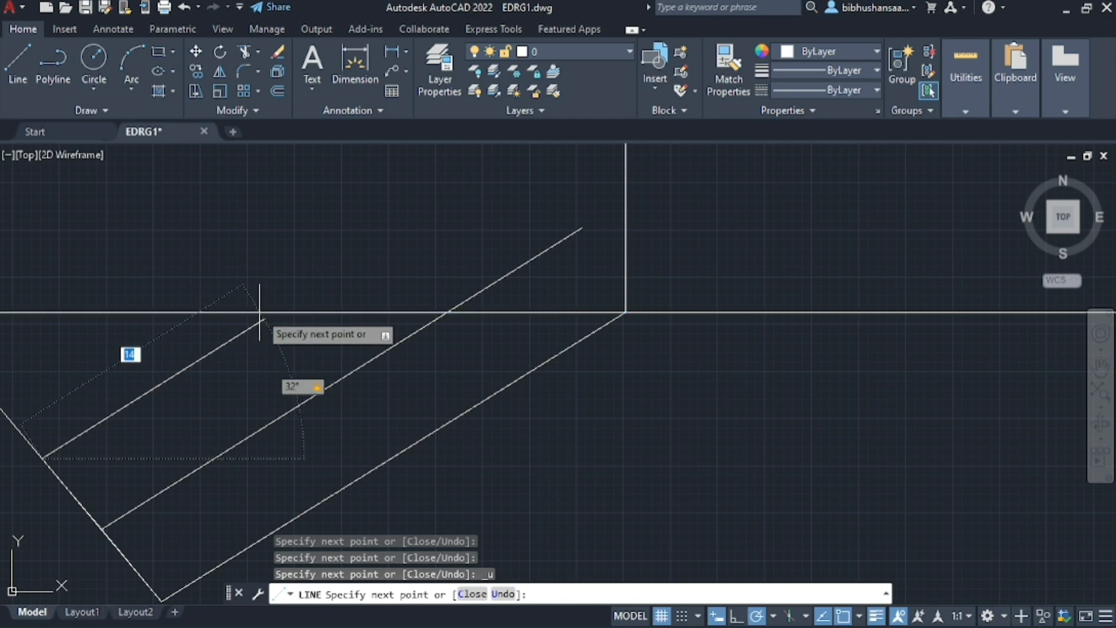
text(32)
key(Return)
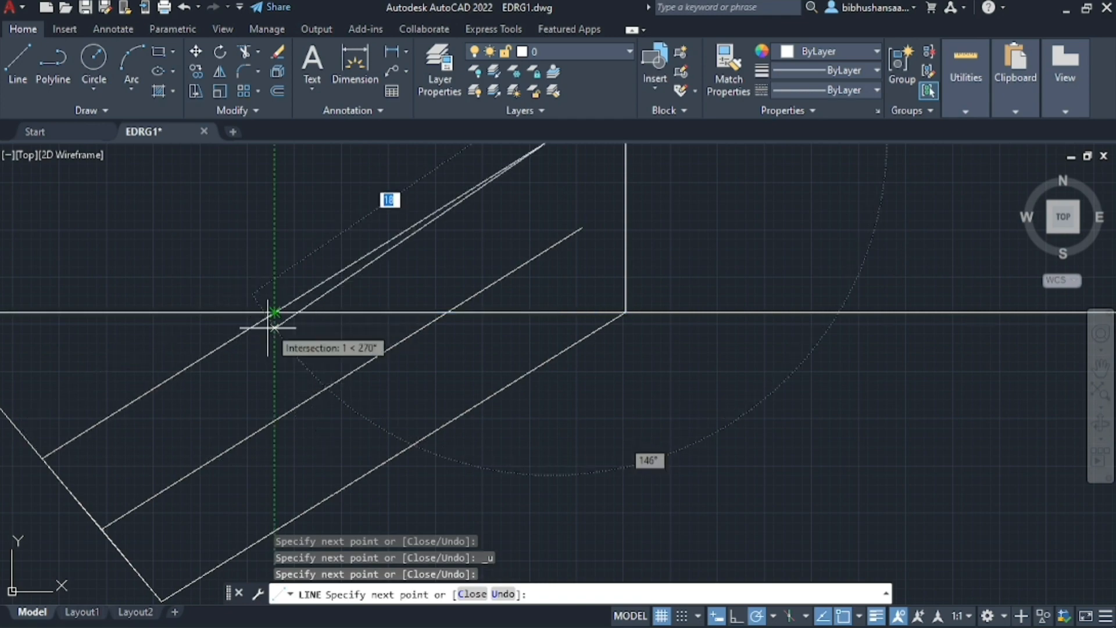
Mark the third 5 mm division up the inclined line and draw a parallel line about 11 mm long from it at 32°
scroll(268, 328, down, 2)
scroll(266, 328, up, 4)
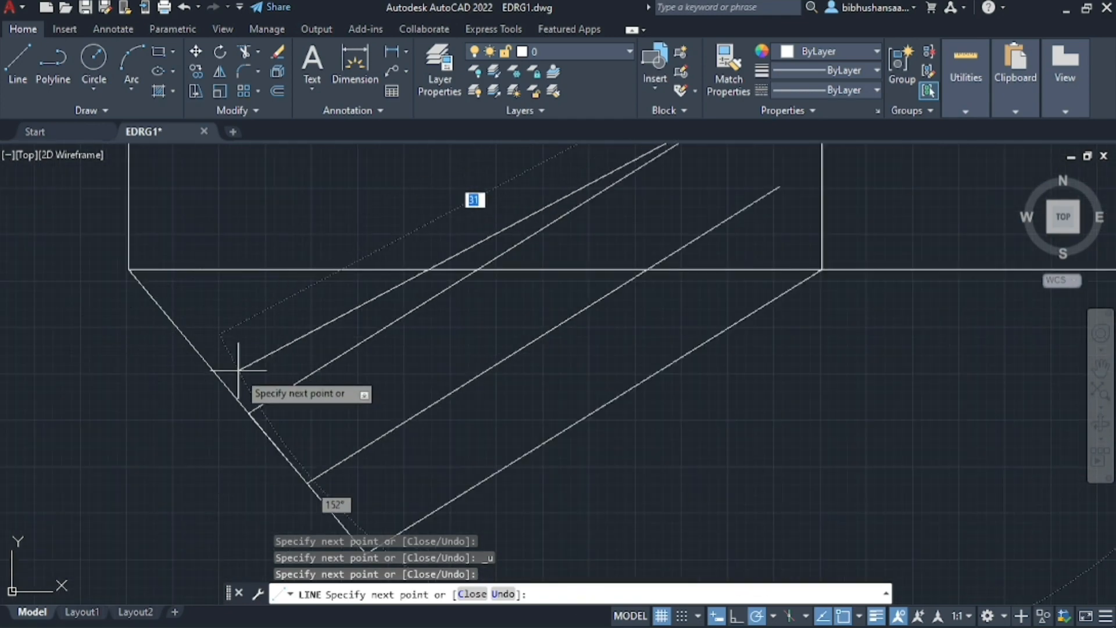
click(248, 413)
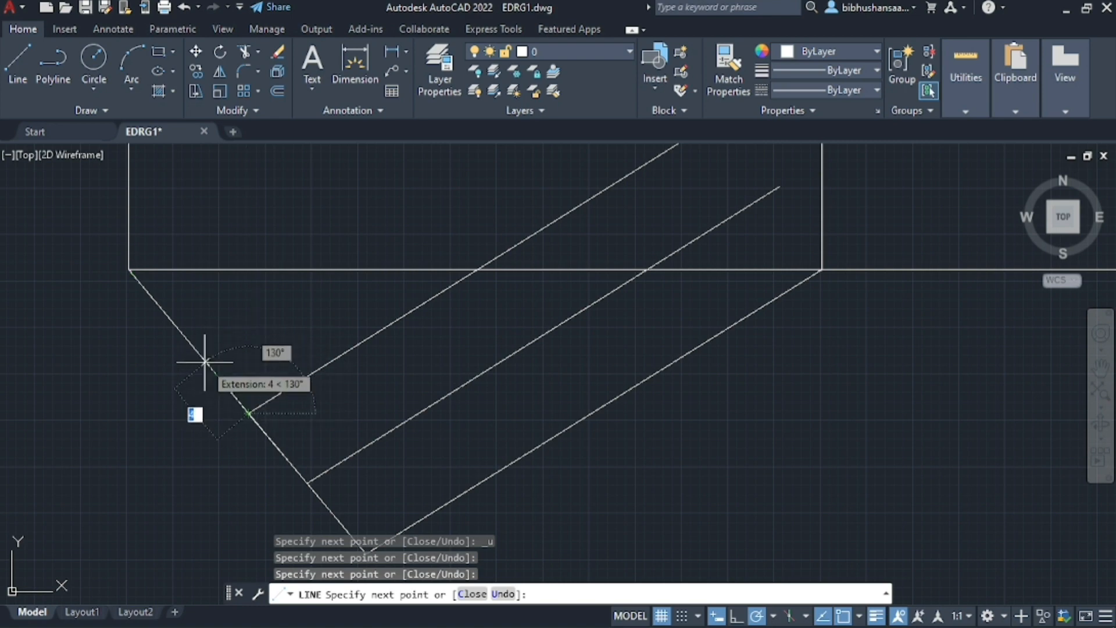
text(5)
key(Return)
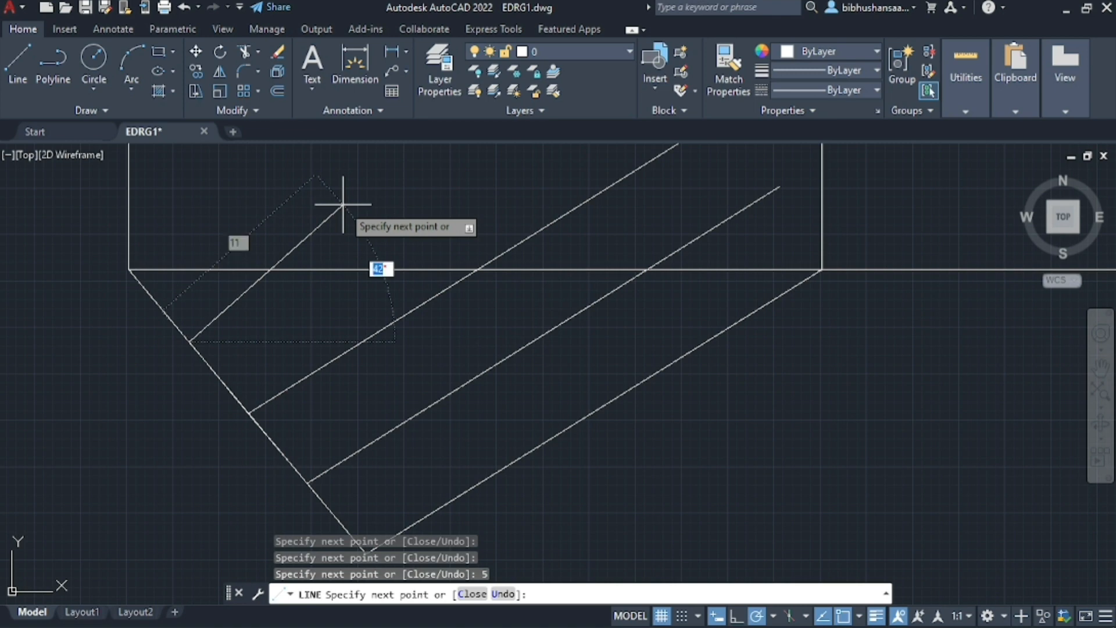
text(32)
key(Tab)
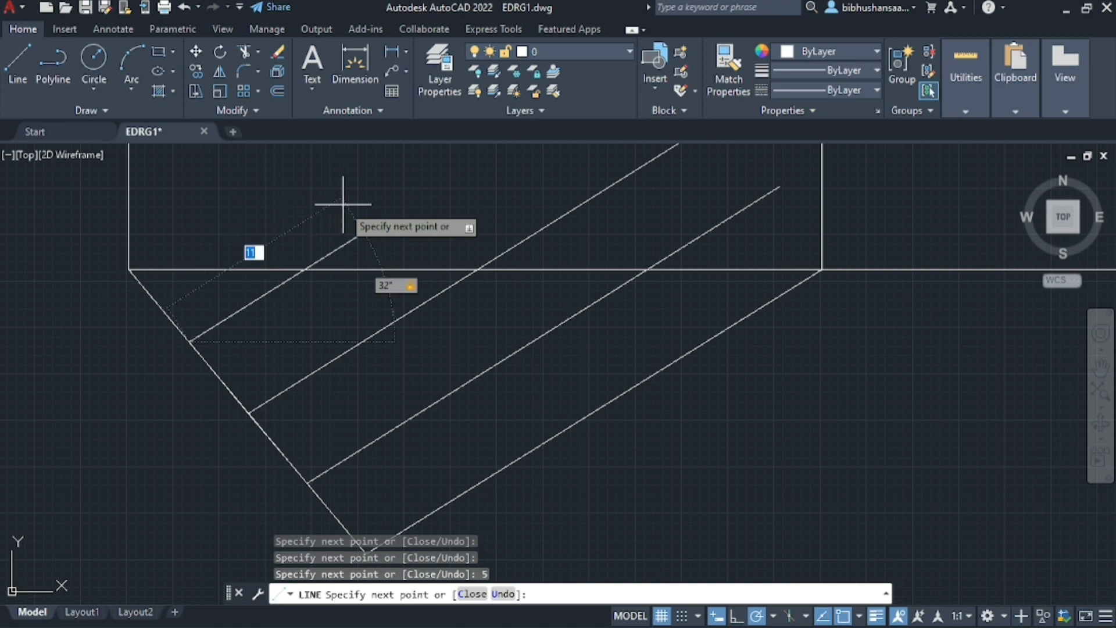
key(Return)
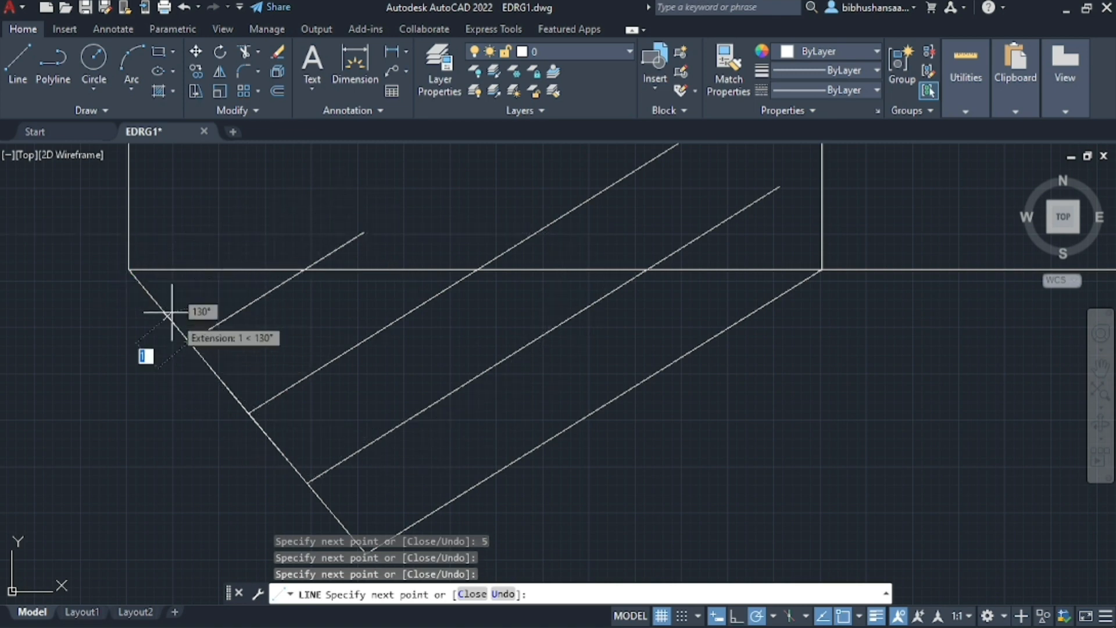
key(Escape)
Trim the three inclined parallel lines where they extend above the rectangle's base
scroll(311, 363, down, 3)
scroll(311, 286, up, 3)
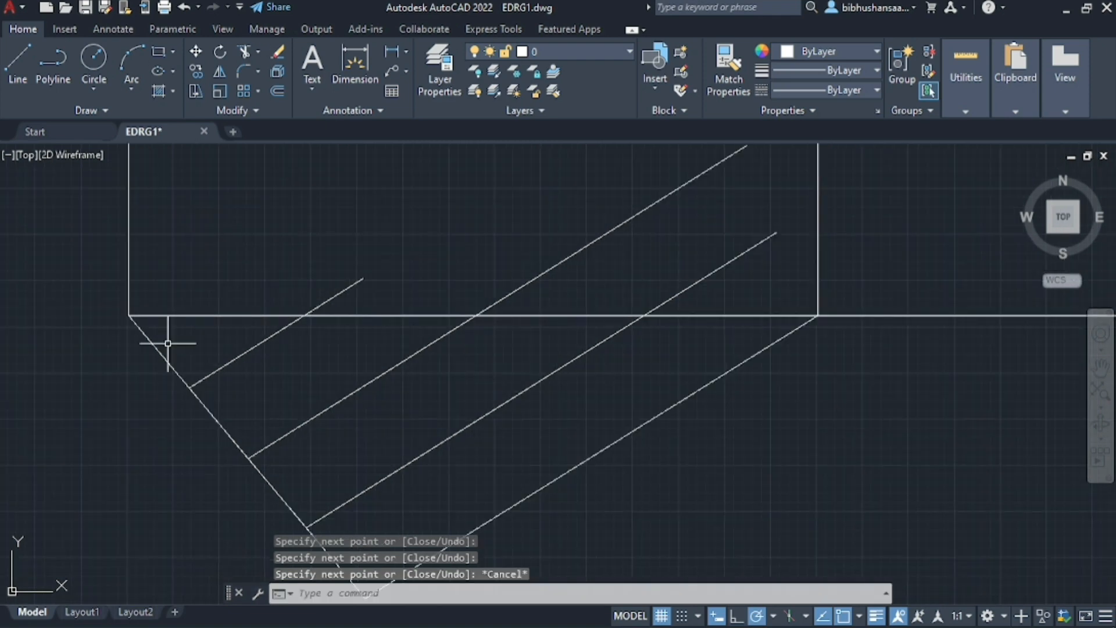
scroll(167, 343, down, 4)
scroll(304, 269, up, 4)
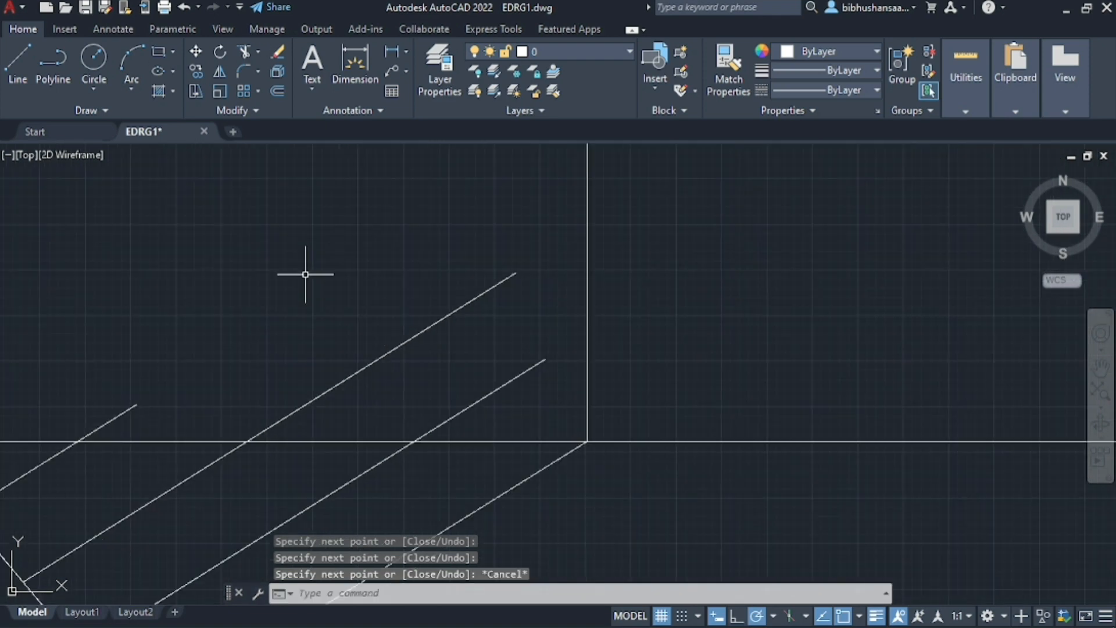
click(242, 53)
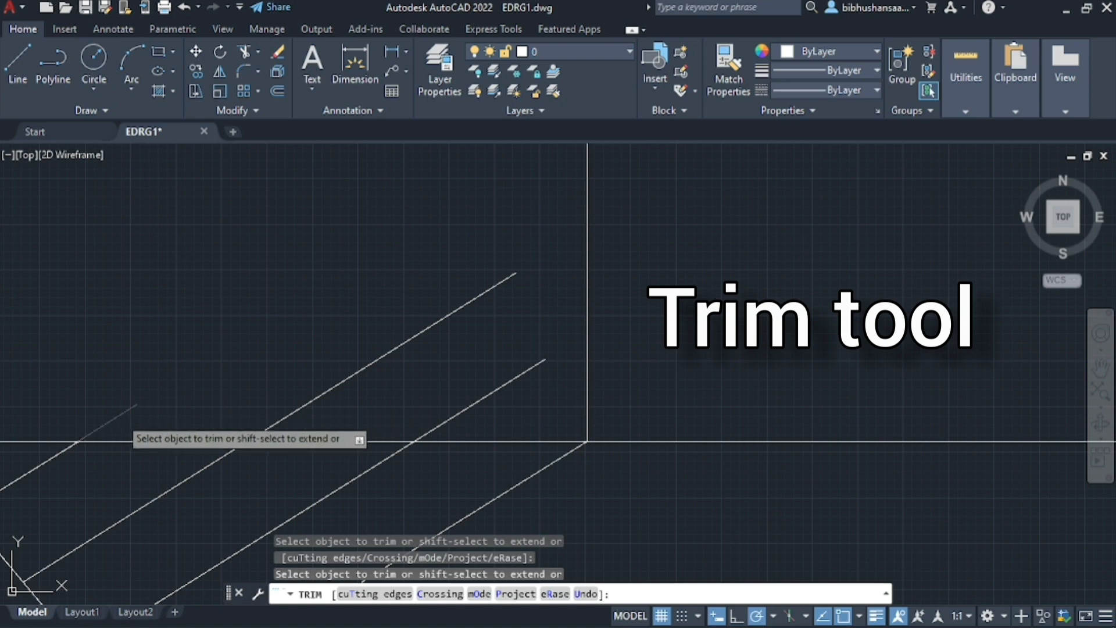
click(120, 415)
click(306, 402)
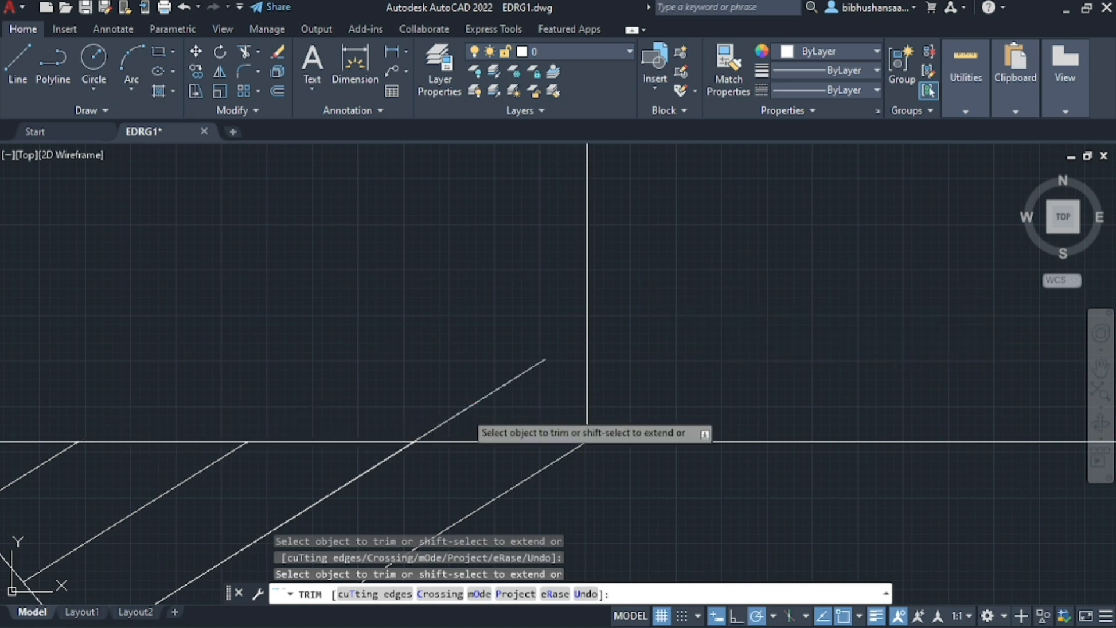
click(465, 411)
scroll(585, 355, down, 5)
scroll(433, 388, up, 3)
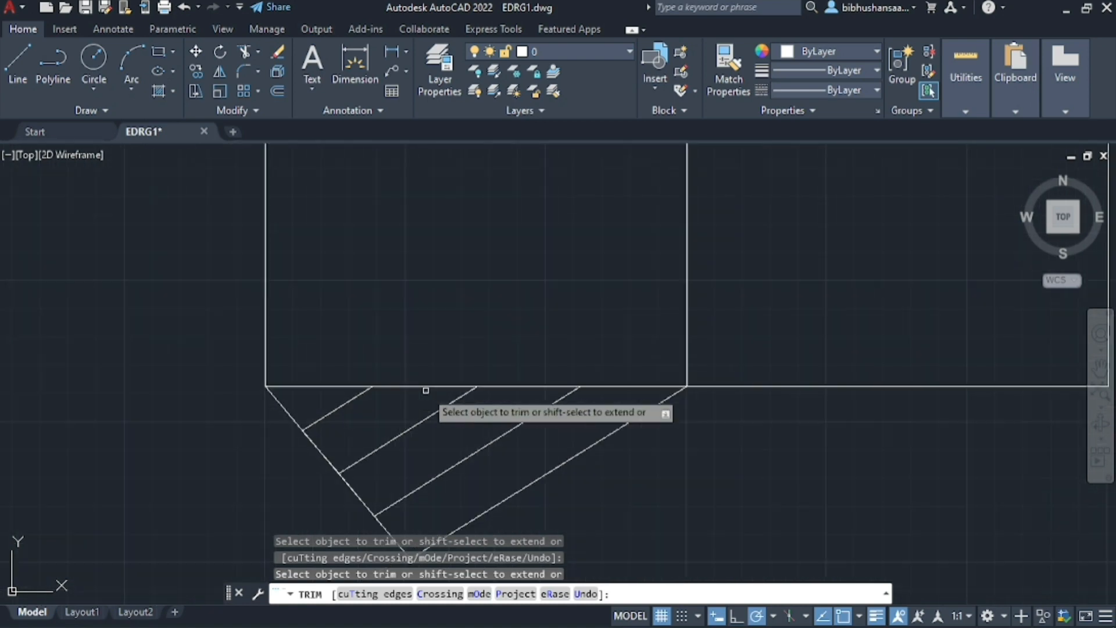
scroll(425, 390, down, 4)
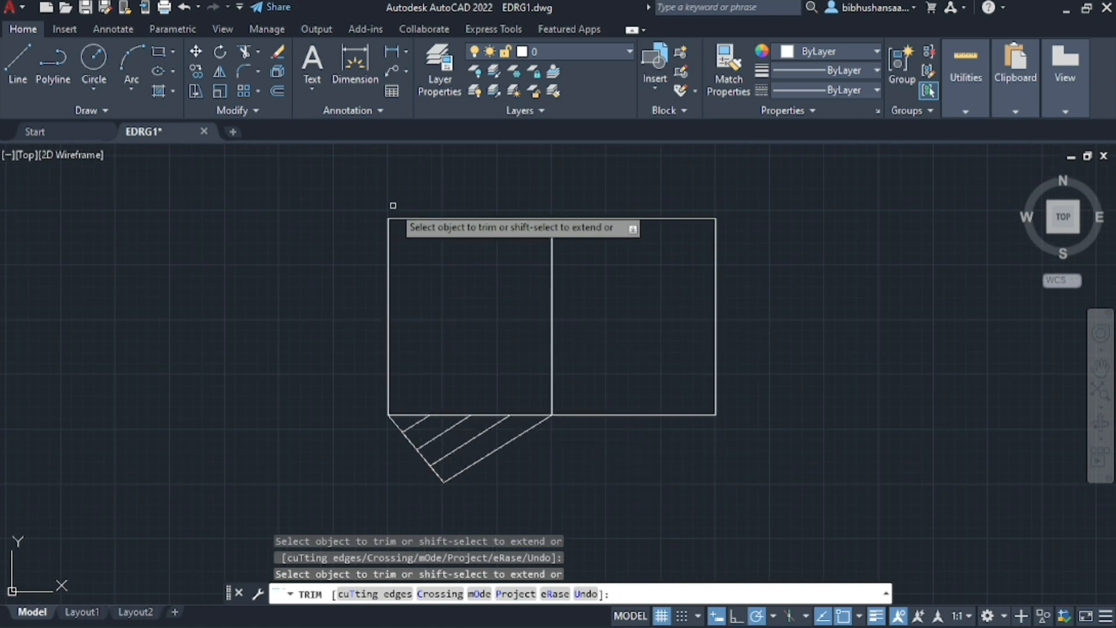
key(Escape)
Copy the whole division construction below the base, including the inclined line segments and the four parallel lines, to the clipboard
scroll(336, 316, down, 2)
scroll(306, 267, up, 5)
scroll(371, 433, down, 2)
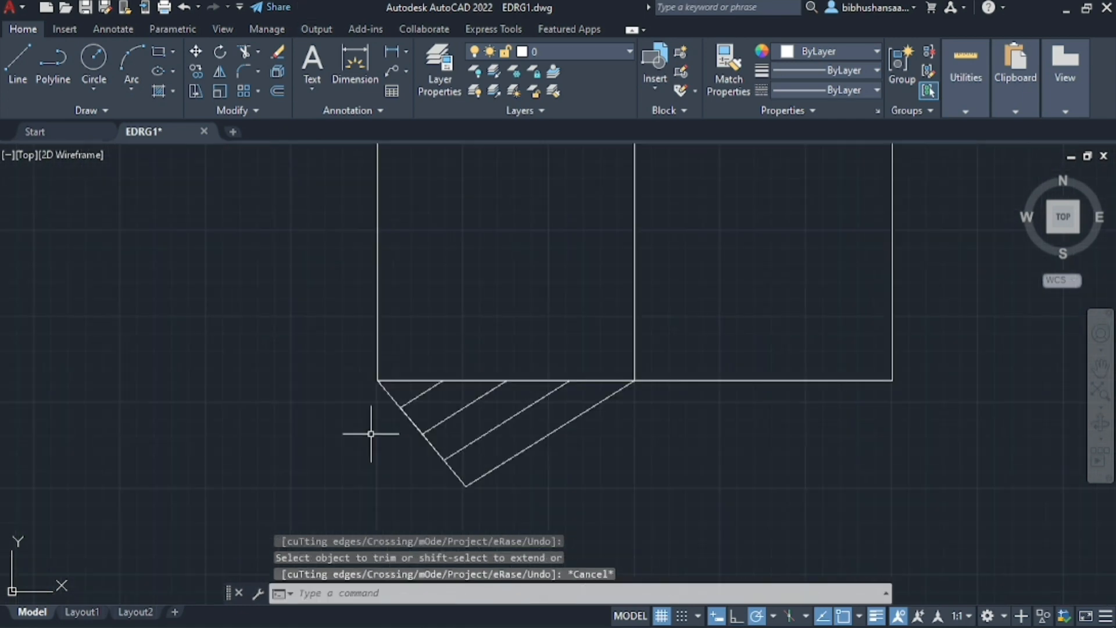
scroll(370, 433, up, 2)
click(368, 357)
click(751, 500)
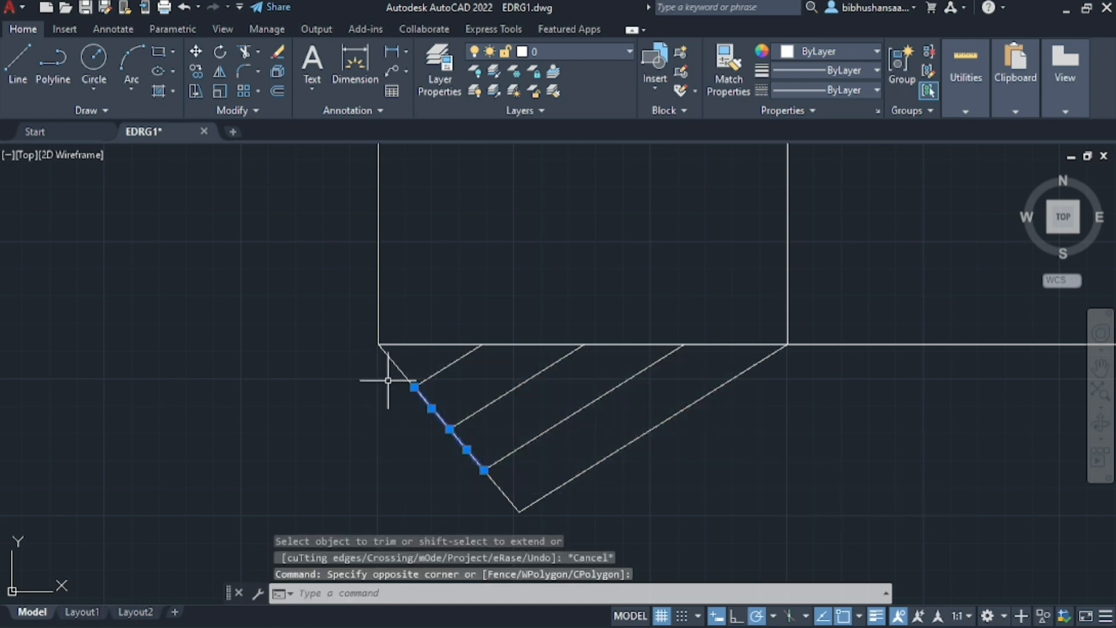
click(394, 366)
click(446, 367)
click(512, 389)
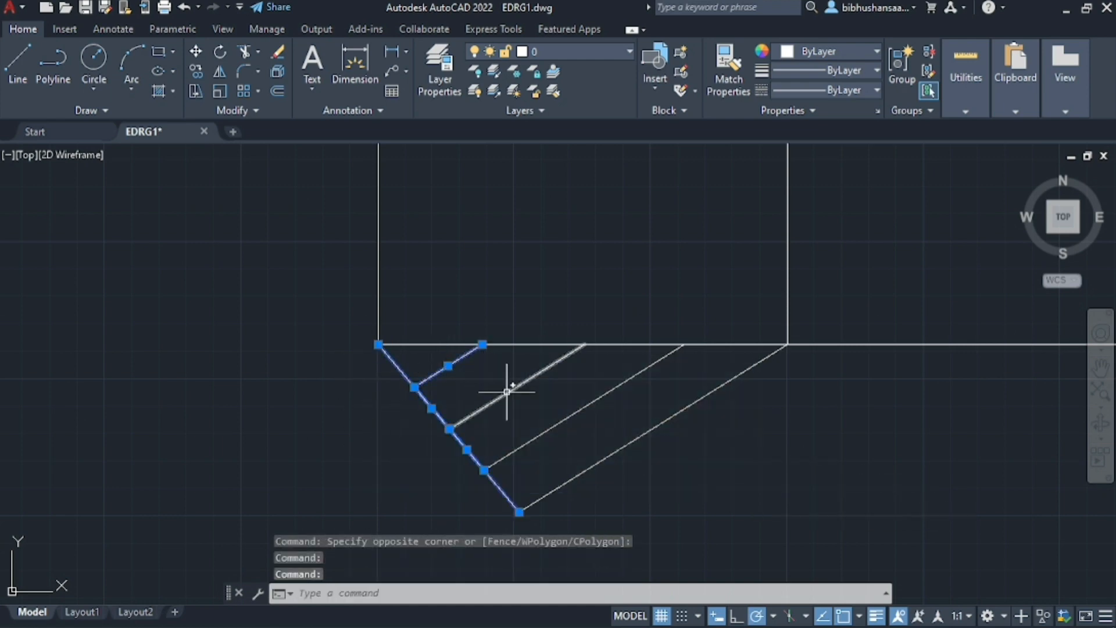
click(567, 413)
click(637, 439)
key(ctrl+c)
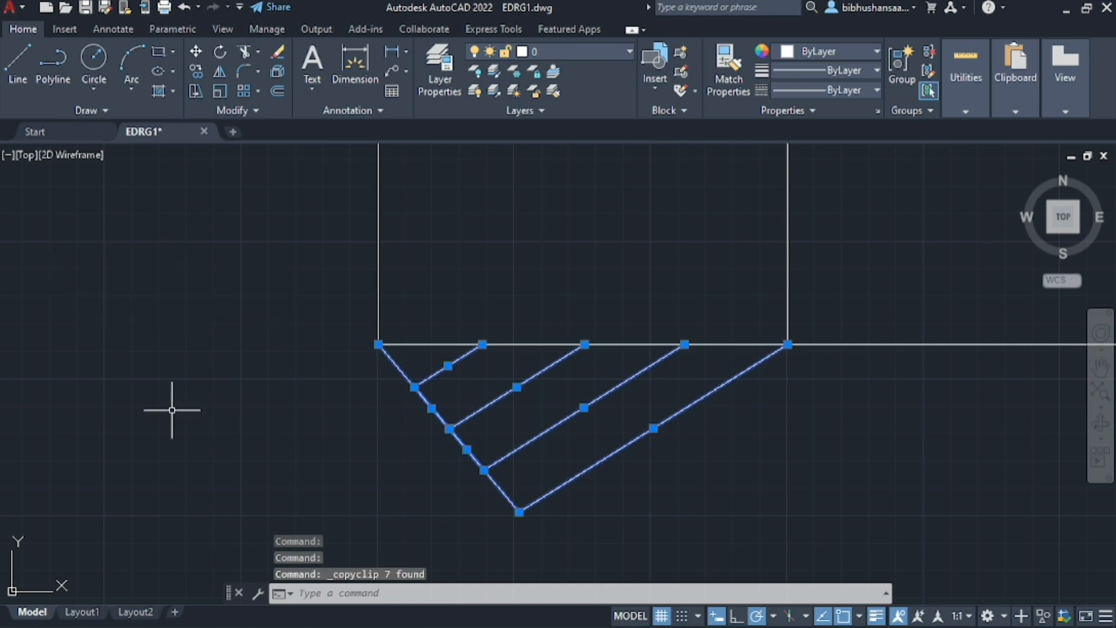
Paste the copied division construction into the empty area left of the rectangle
key(ctrl+v)
scroll(84, 475, down, 2)
scroll(99, 372, down, 2)
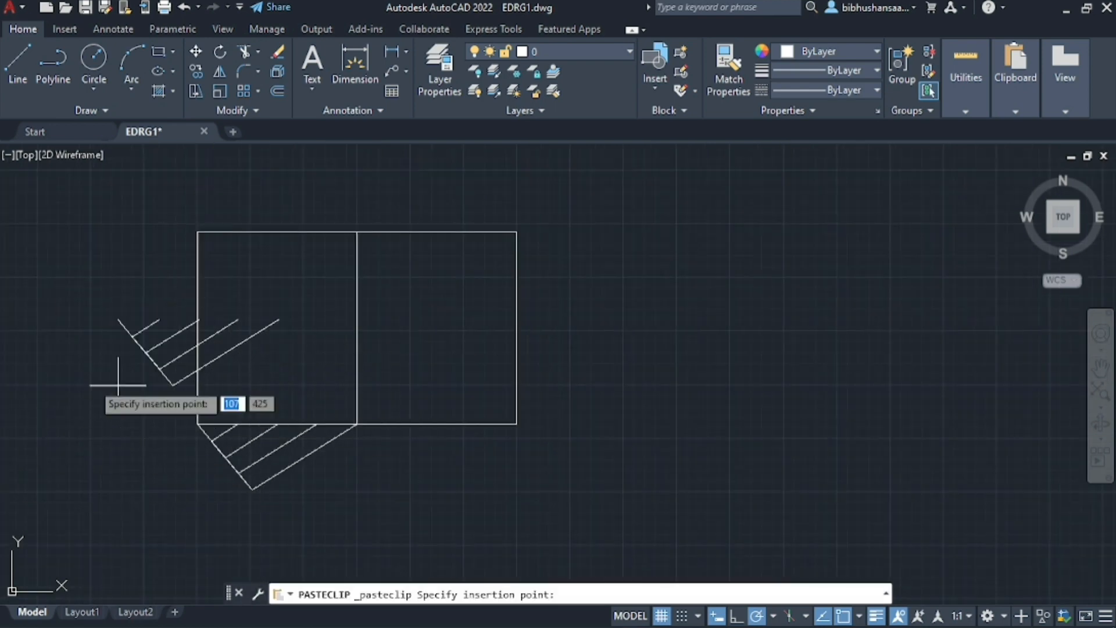
click(24, 384)
scroll(91, 310, down, 1)
scroll(90, 310, up, 5)
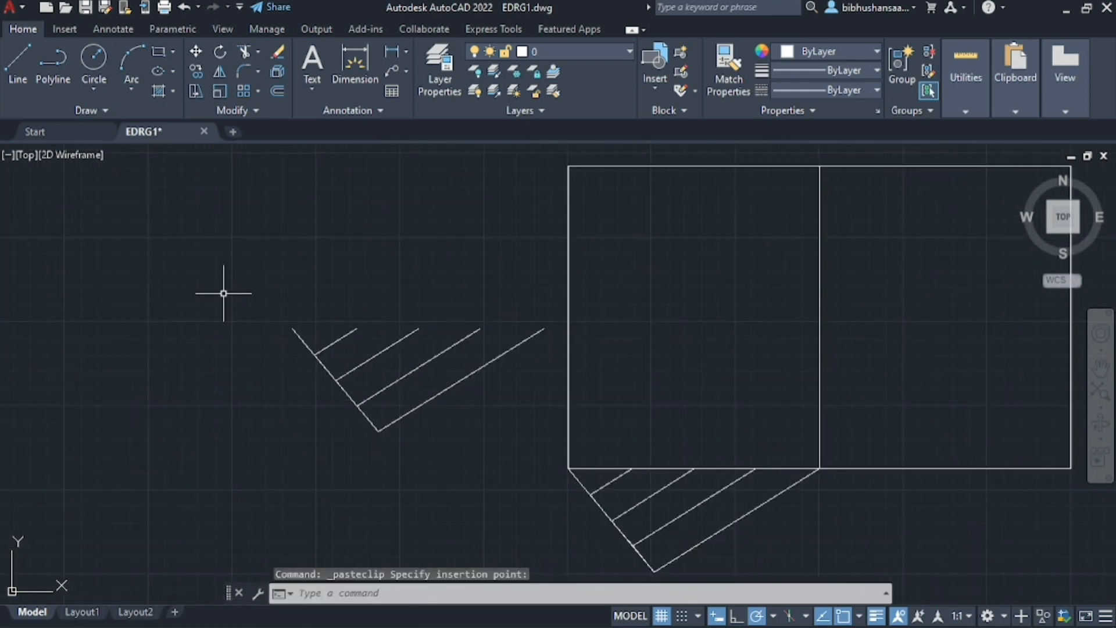
Rotate the pasted division construction 90° clockwise about the upper right end of its longest parallel line
click(249, 294)
click(561, 477)
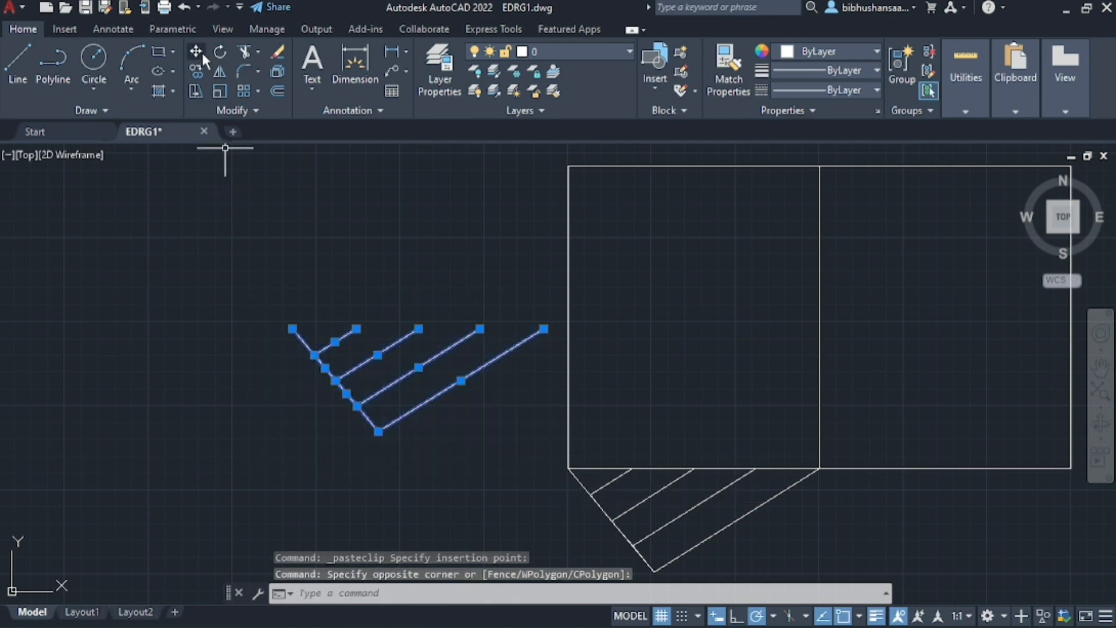
click(219, 51)
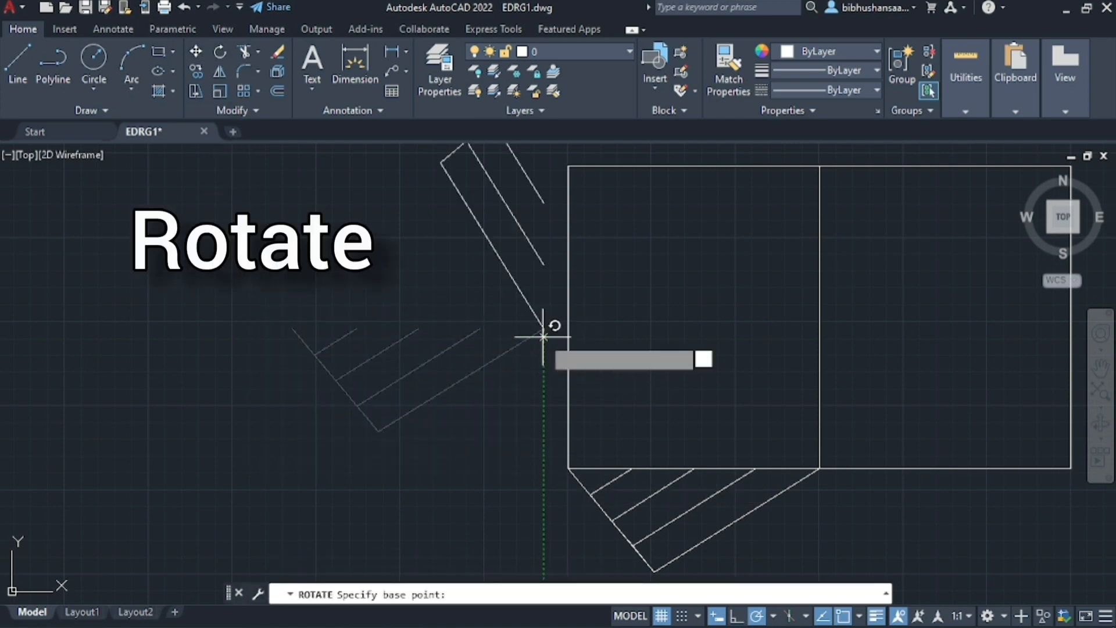
click(543, 336)
click(548, 324)
scroll(506, 406, down, 2)
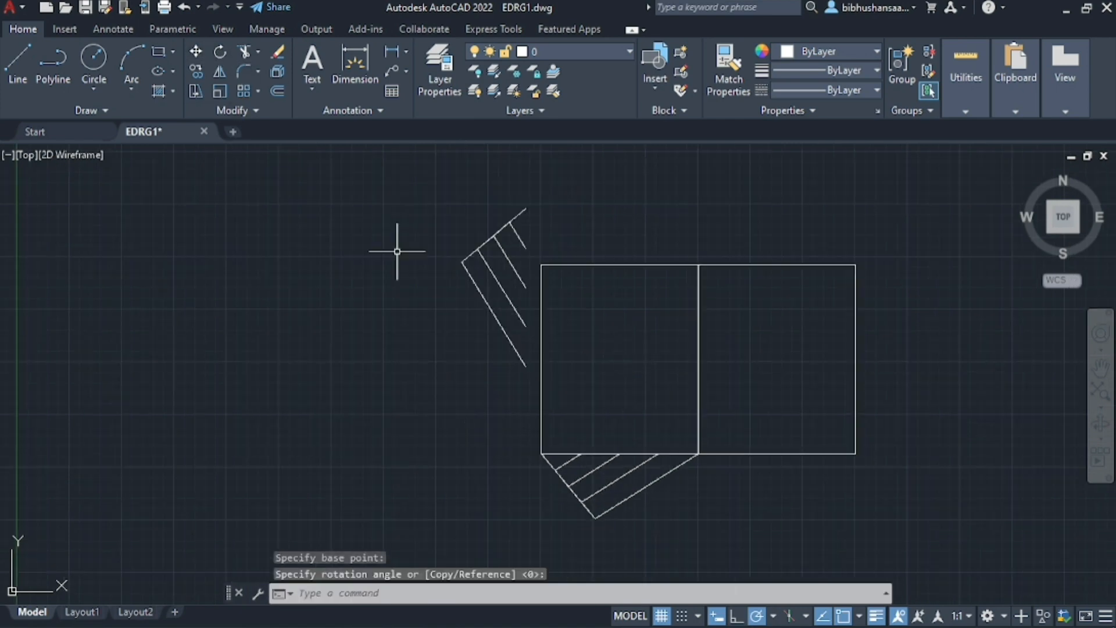
Move the rotated construction by its top endpoint onto the rectangle's upper-left corner
scroll(397, 251, up, 2)
click(438, 160)
click(607, 474)
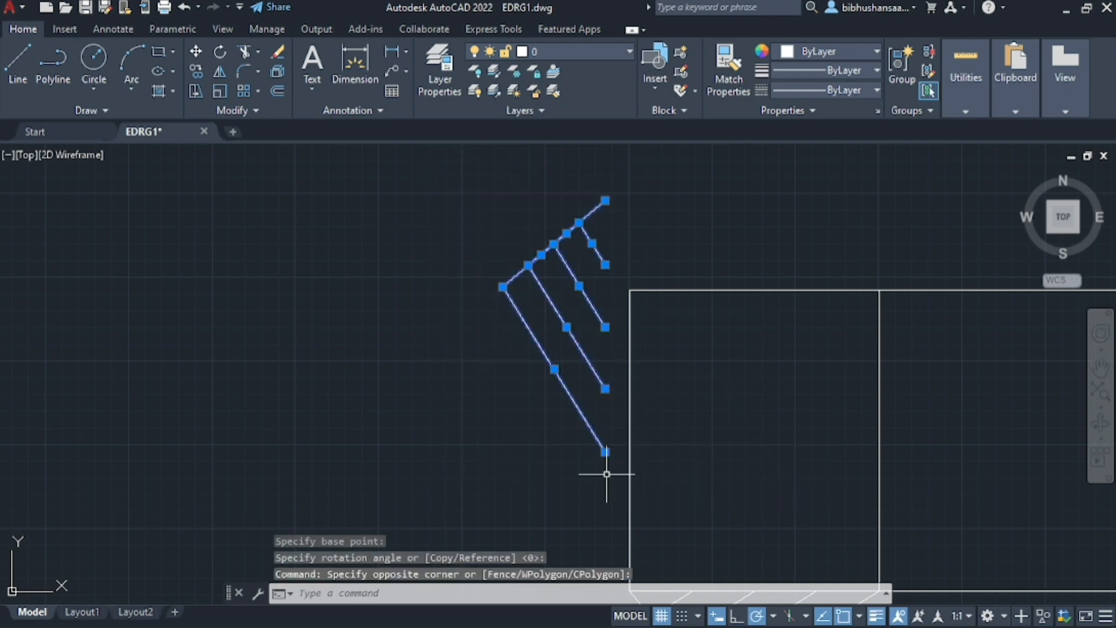
click(195, 53)
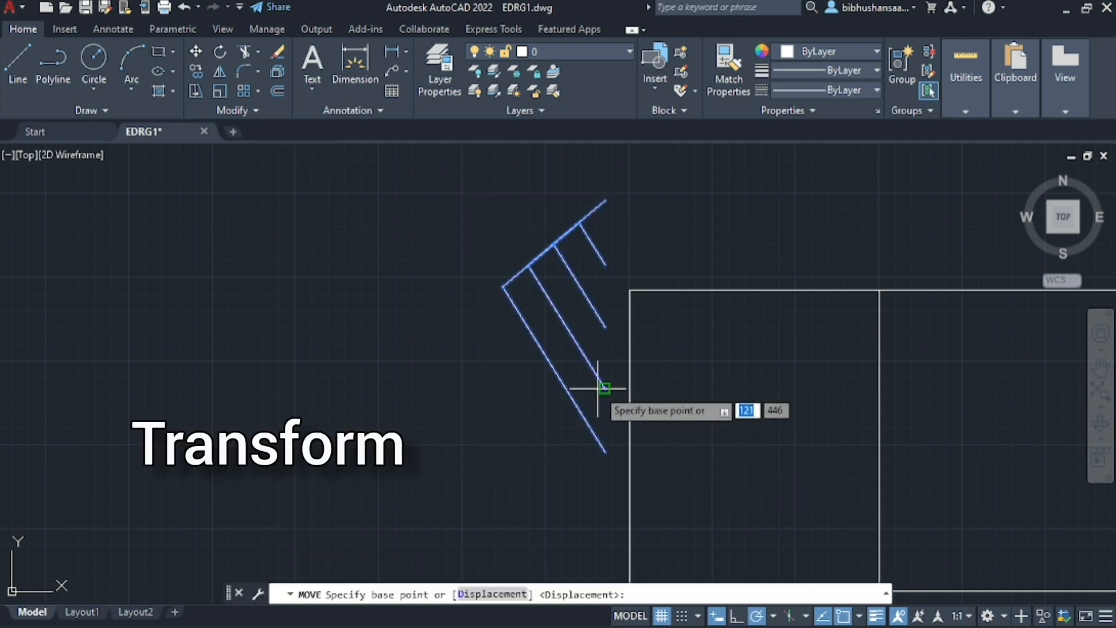
click(604, 201)
scroll(627, 306, up, 5)
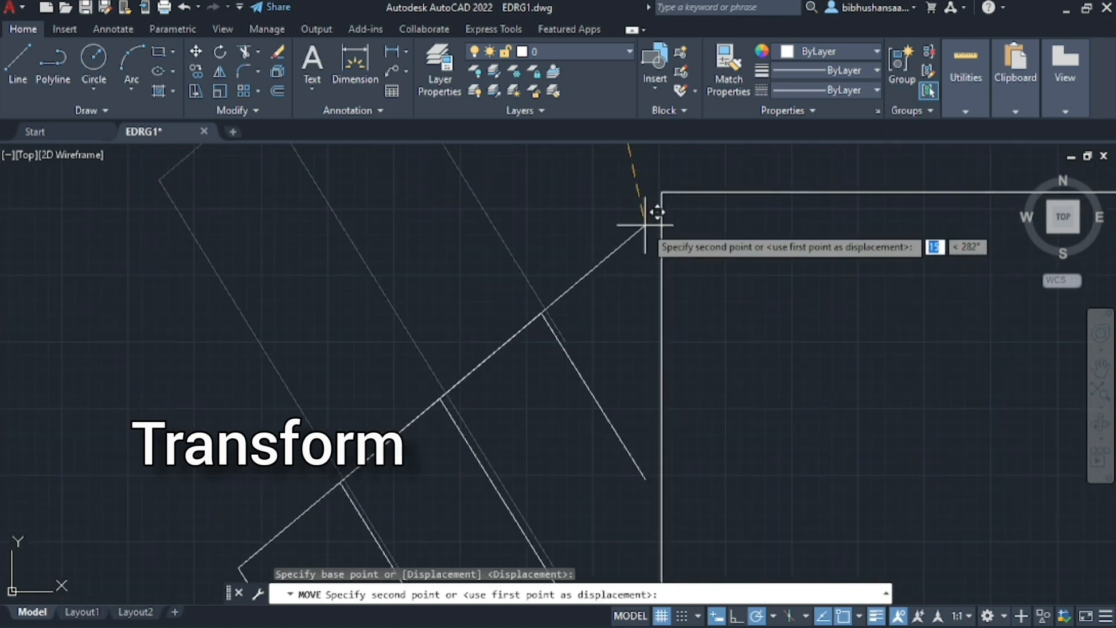
click(661, 193)
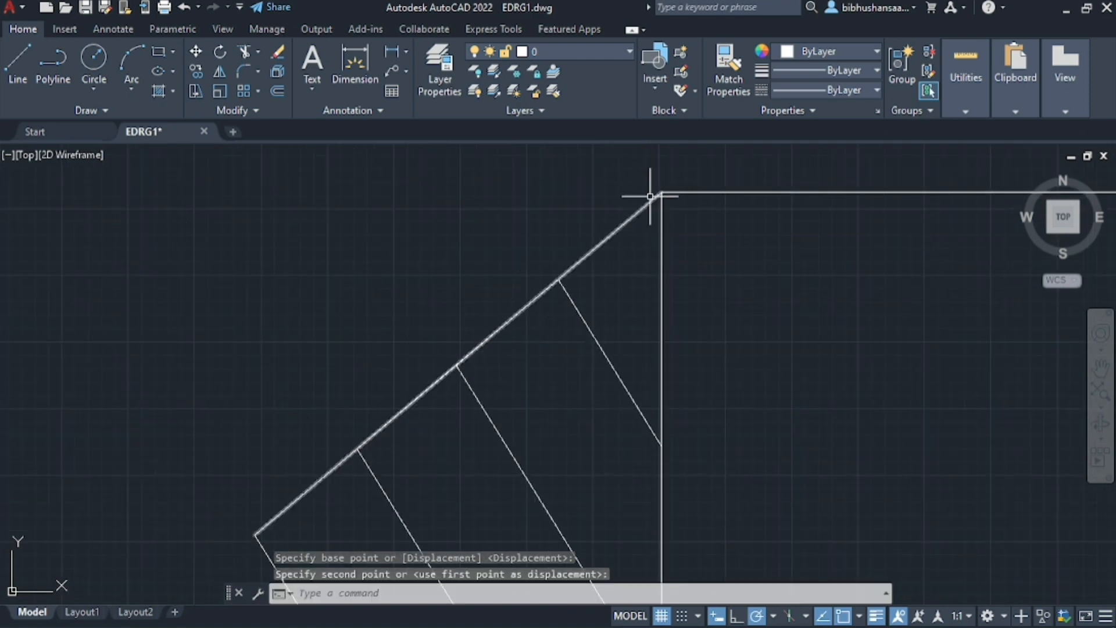
Scale the moved construction about the rectangle's upper-left corner until its longest line ends at the lower-left corner
scroll(454, 165, down, 4)
click(388, 171)
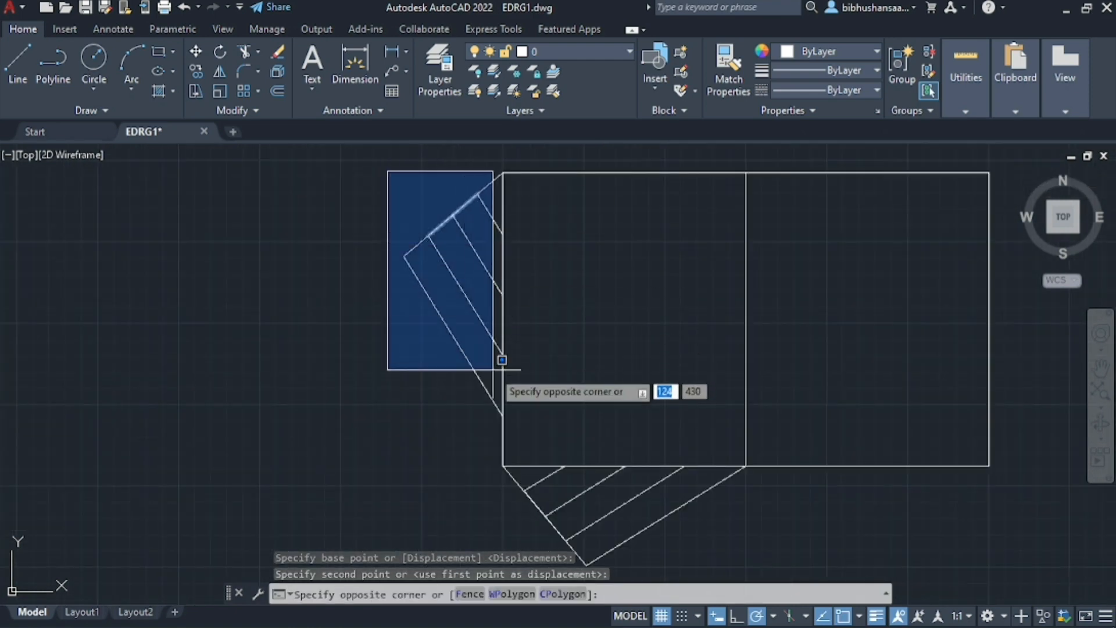
click(480, 369)
scroll(476, 259, up, 4)
click(330, 217)
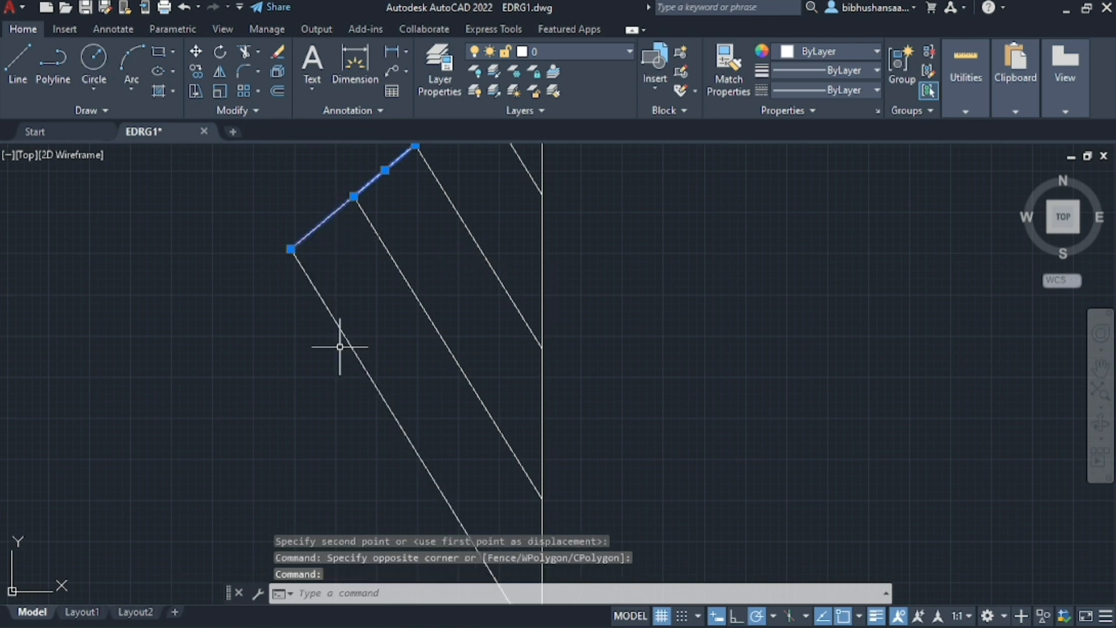
click(347, 335)
click(404, 277)
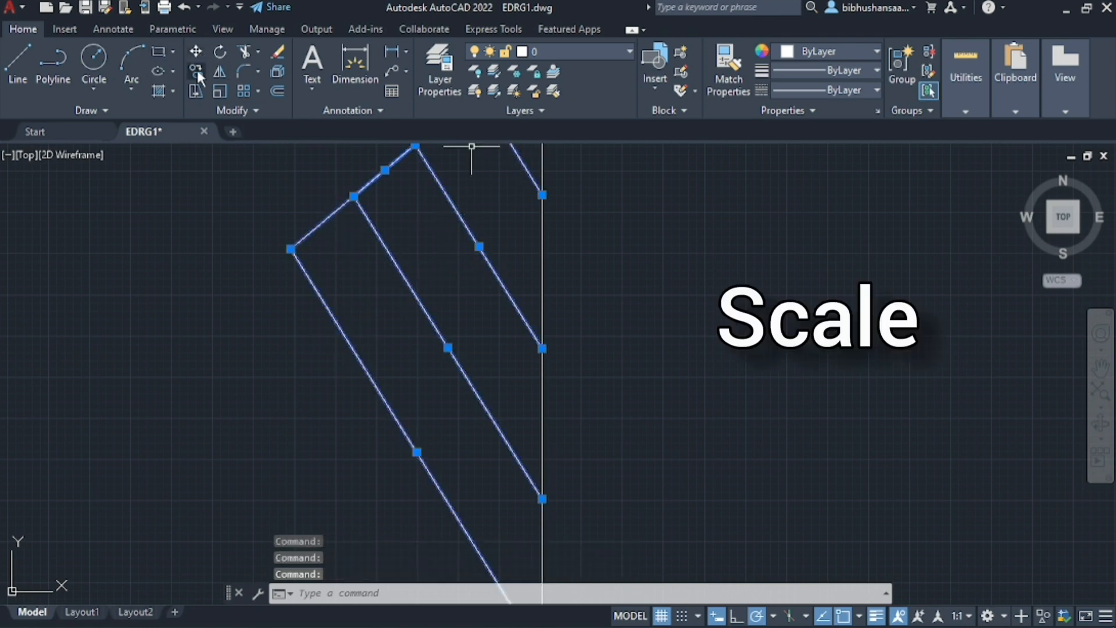
click(220, 99)
scroll(272, 413, down, 3)
scroll(334, 305, up, 7)
scroll(319, 378, down, 4)
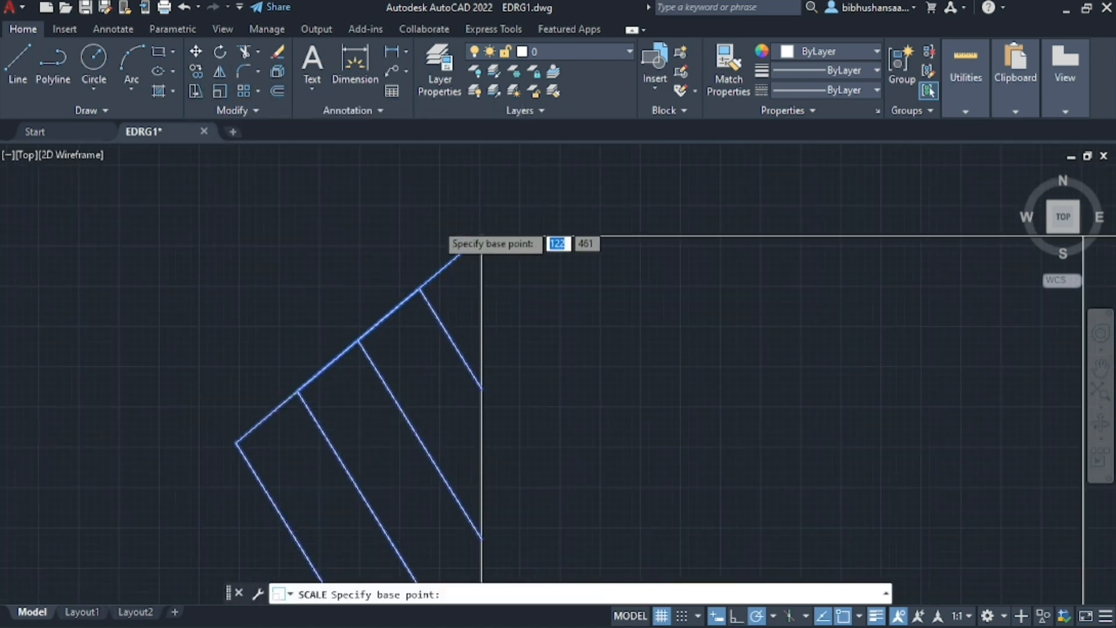
scroll(406, 249, up, 4)
click(543, 256)
scroll(543, 256, down, 7)
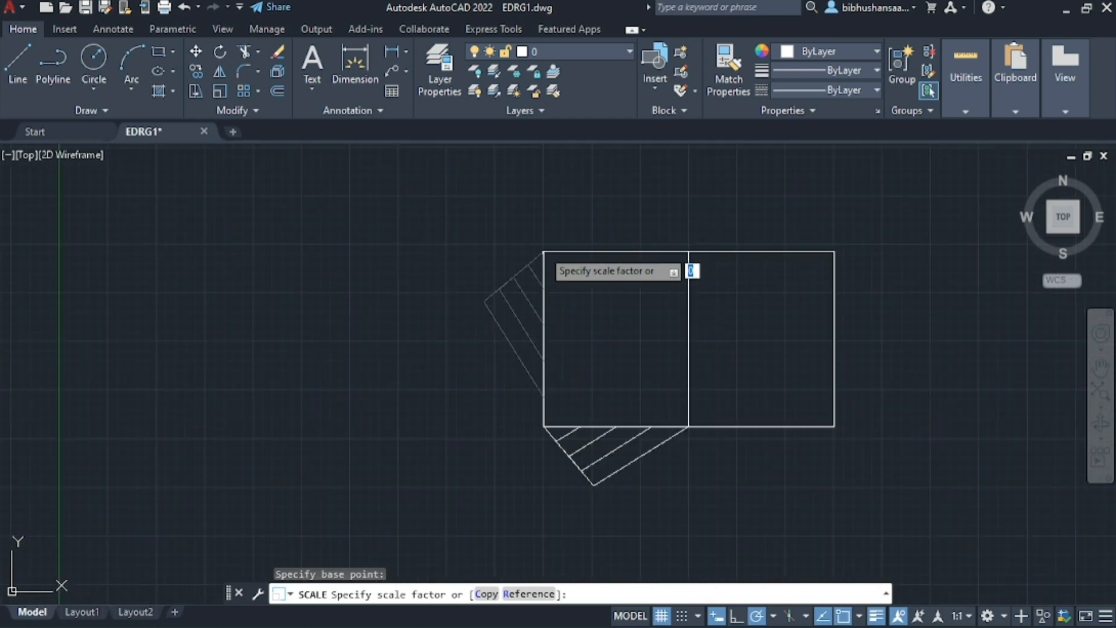
scroll(531, 324, up, 5)
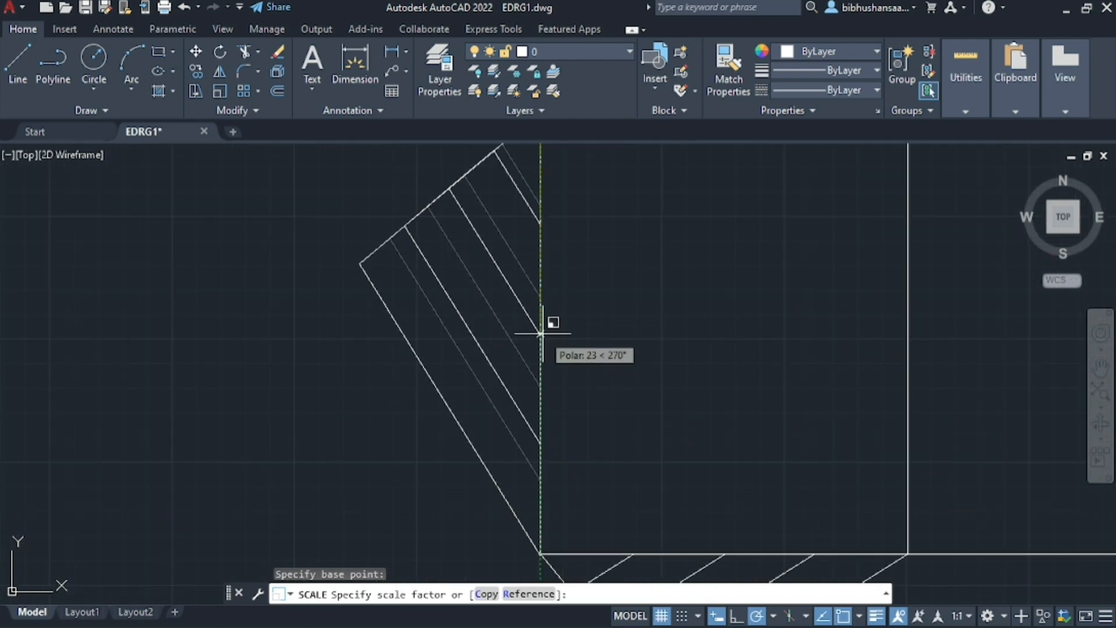
click(540, 332)
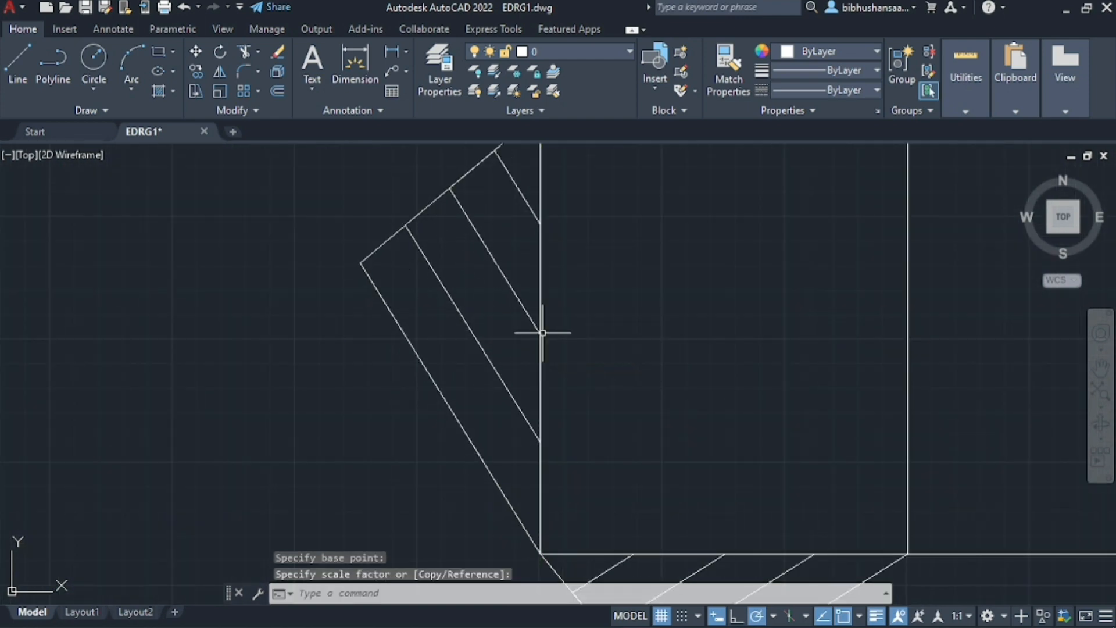
Inspect how the scaled construction meets the rectangle's lower-left corner and divides its left side
scroll(541, 326, down, 3)
scroll(518, 473, up, 5)
scroll(632, 481, down, 6)
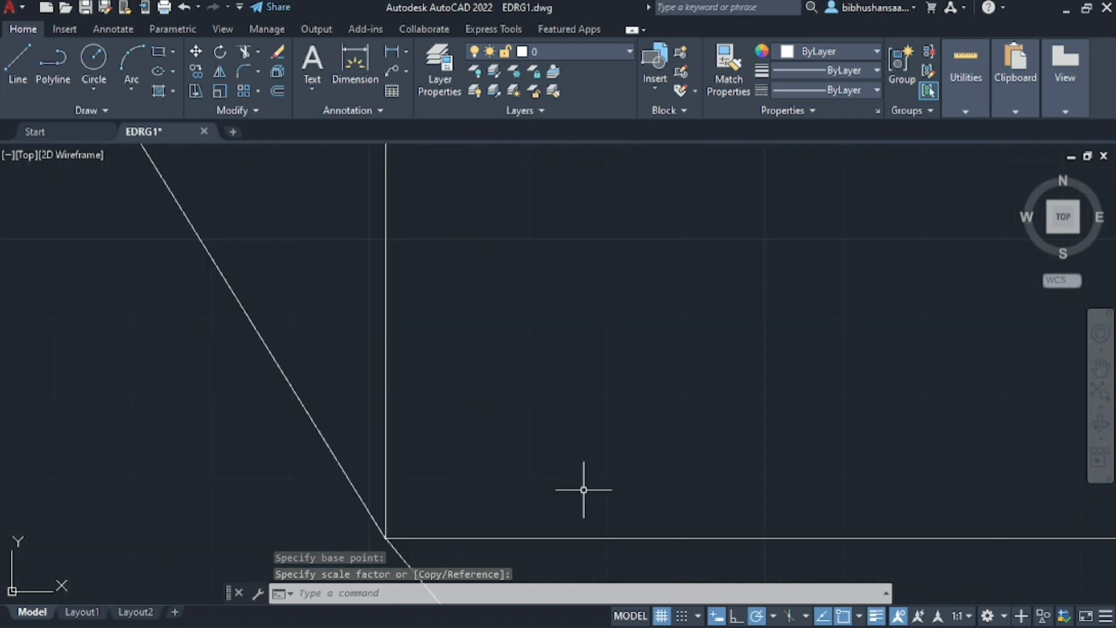
scroll(307, 334, down, 1)
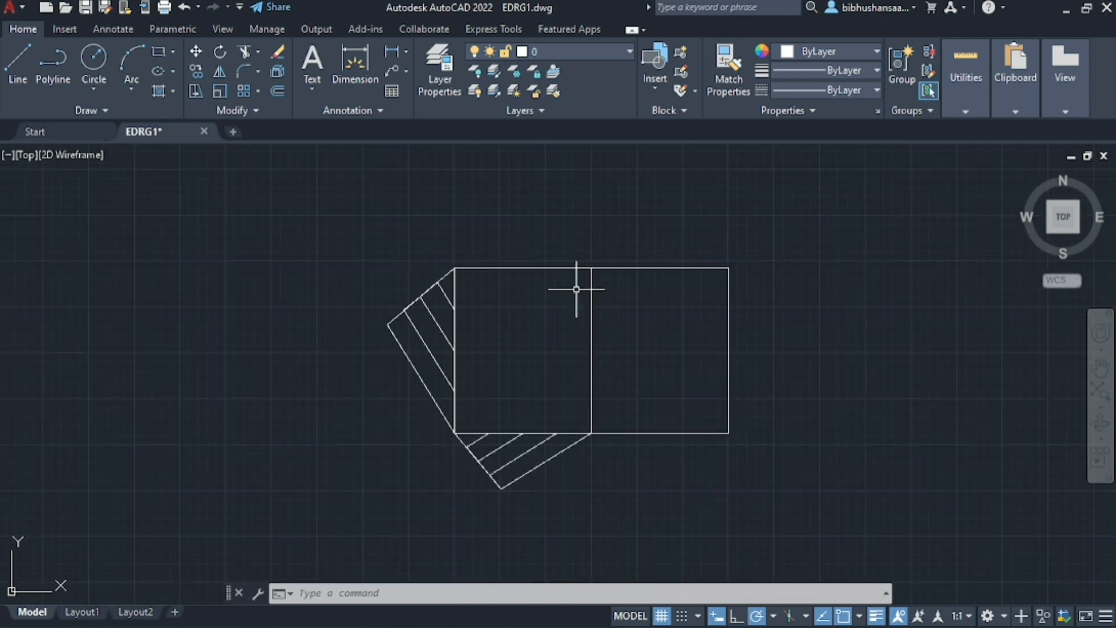
scroll(575, 289, up, 3)
scroll(496, 349, down, 3)
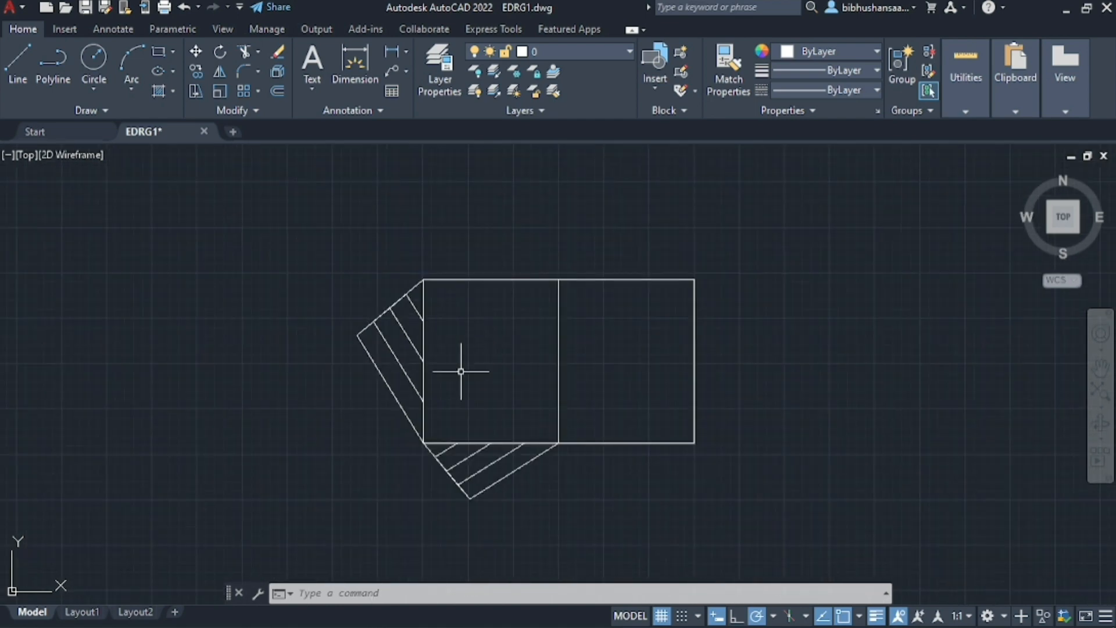
scroll(461, 368, up, 5)
scroll(423, 378, down, 3)
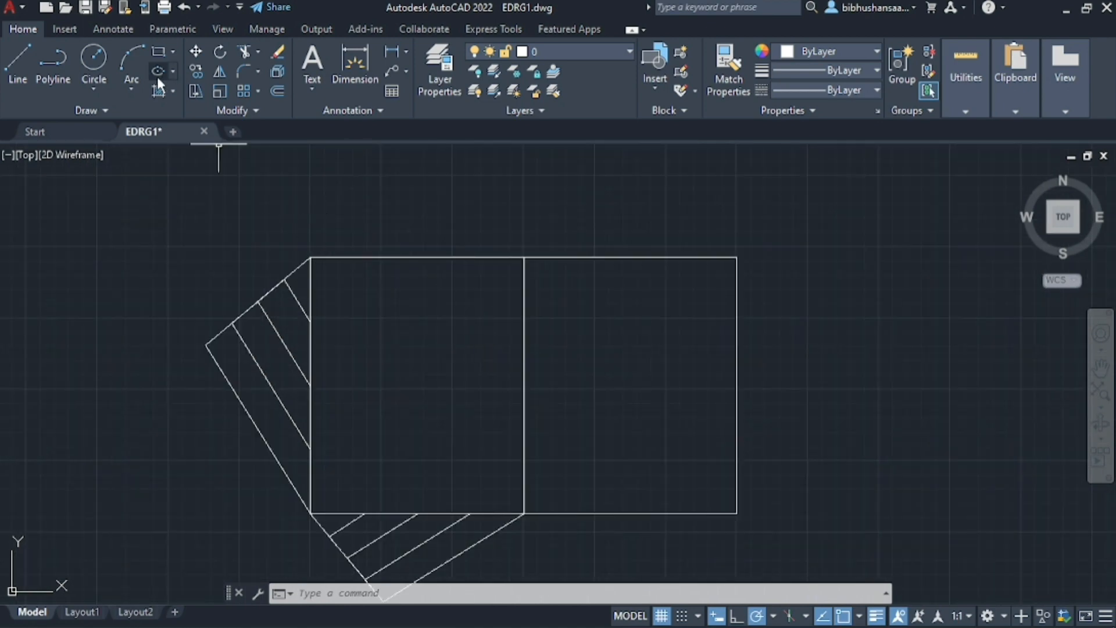
Draw a vertical line from the first division point on the base up to the rectangle's top edge
click(19, 70)
scroll(325, 464, down, 2)
scroll(325, 465, up, 4)
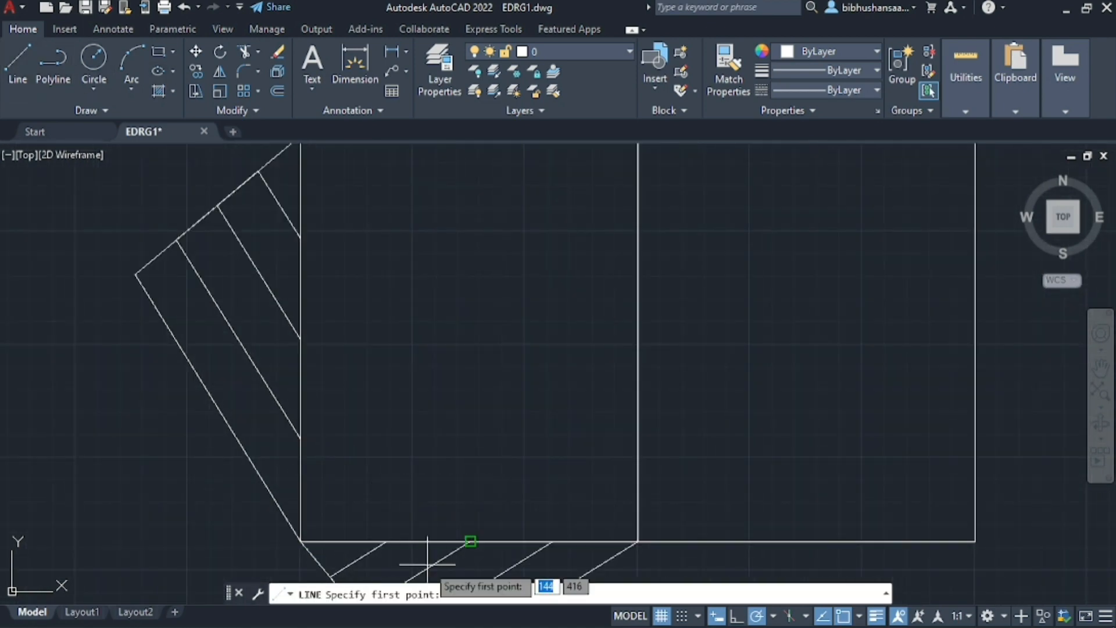
click(386, 541)
scroll(382, 226, down, 2)
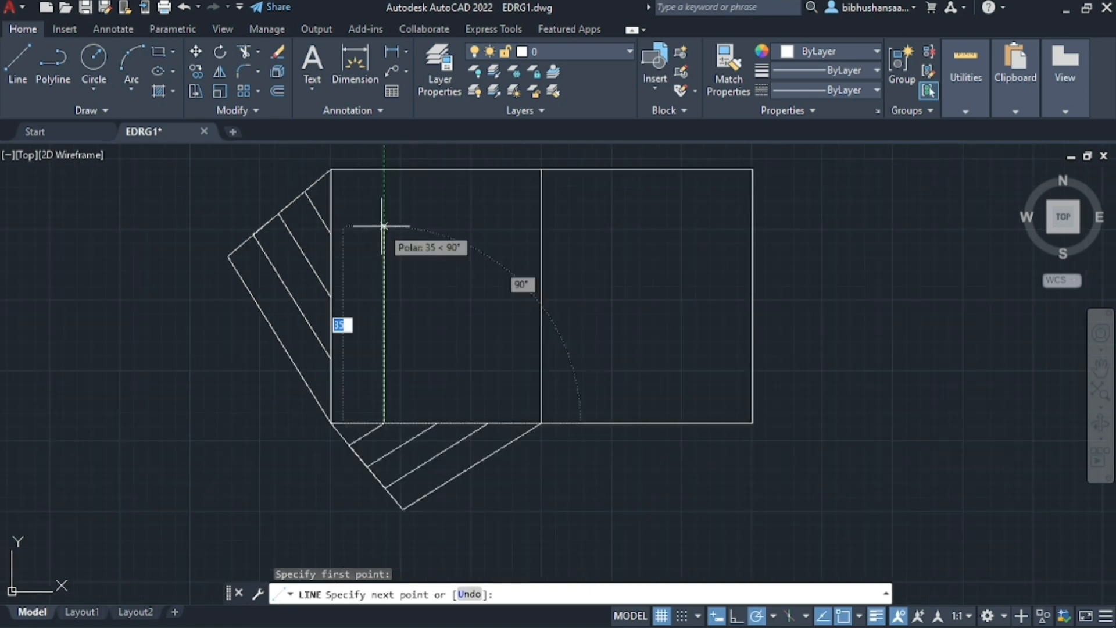
click(384, 169)
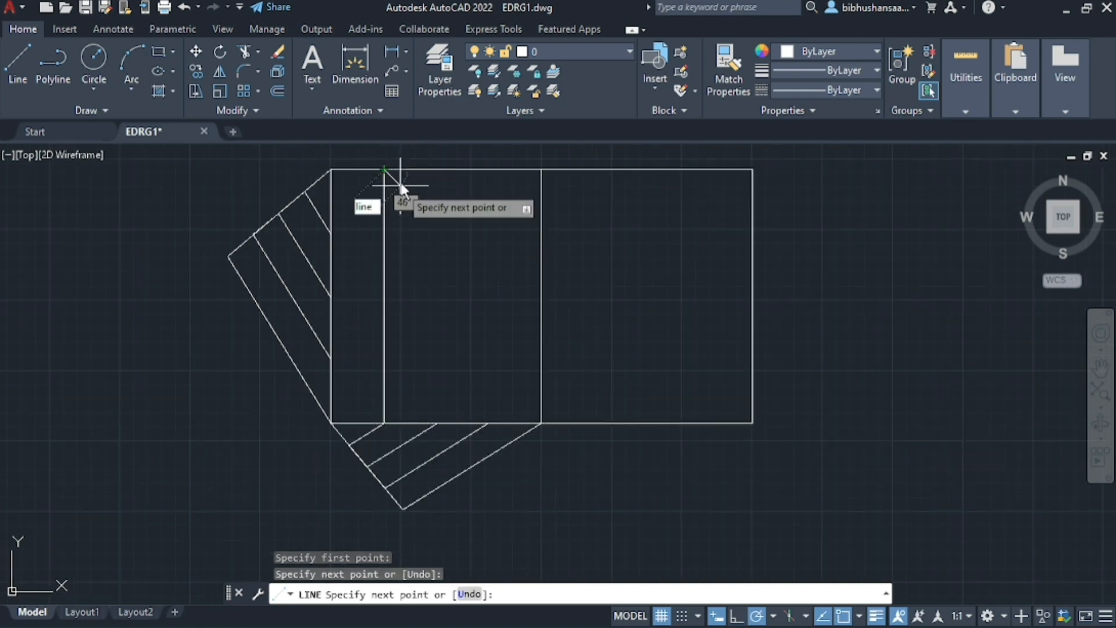
key(Escape)
key(Escape)
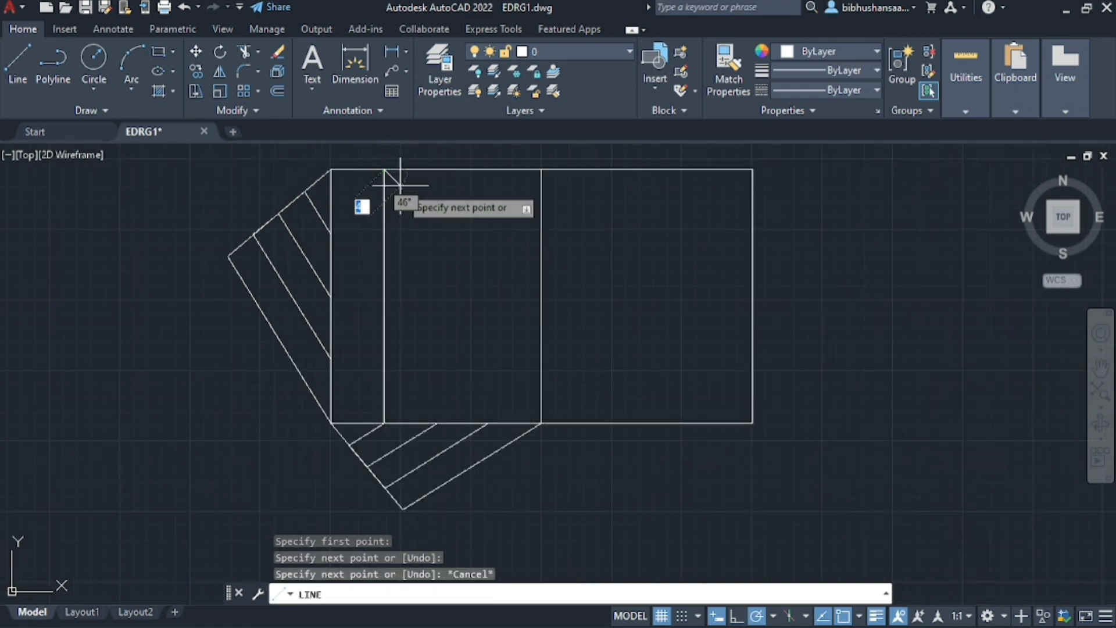
Copy the first division's vertical line onto the second and third division points of the rectangle's base
click(384, 290)
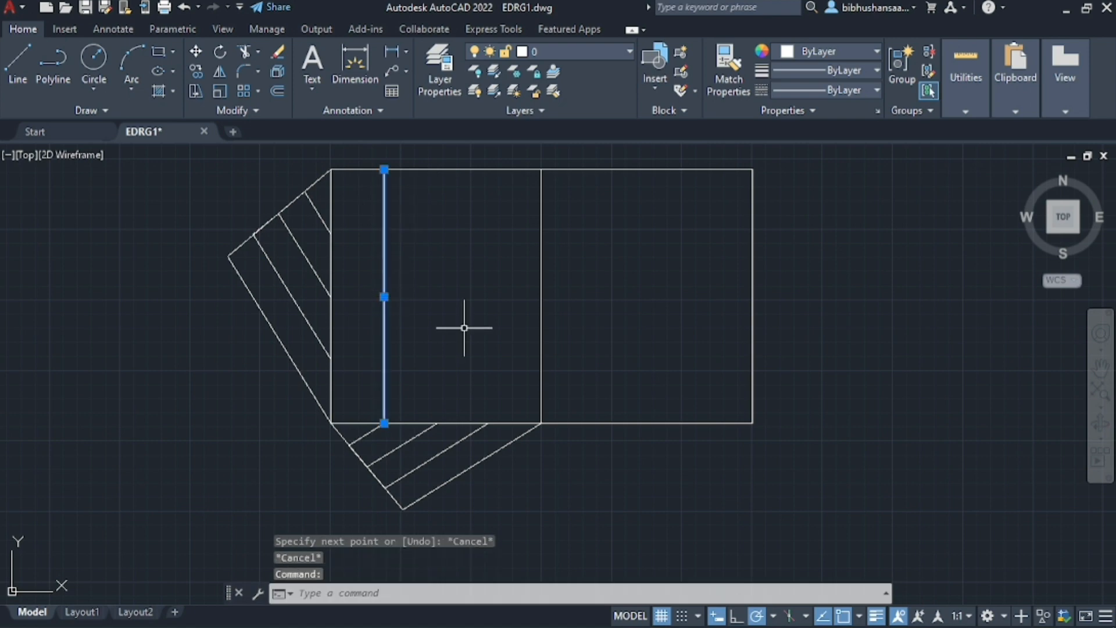
key(ctrl+c)
scroll(428, 331, up, 2)
key(ctrl+v)
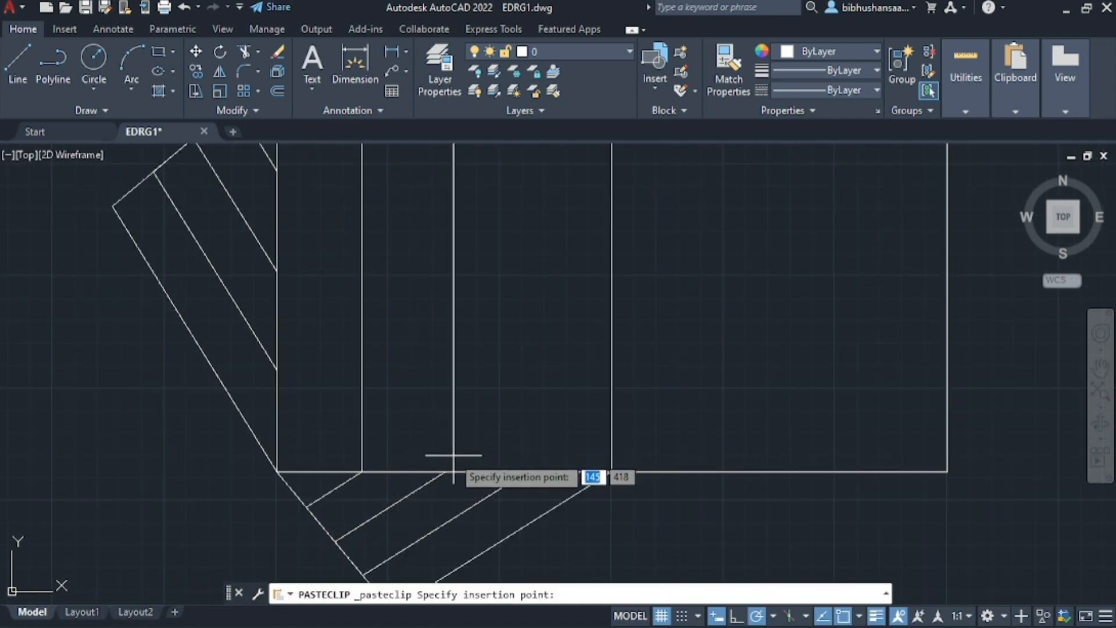
click(445, 471)
key(ctrl+v)
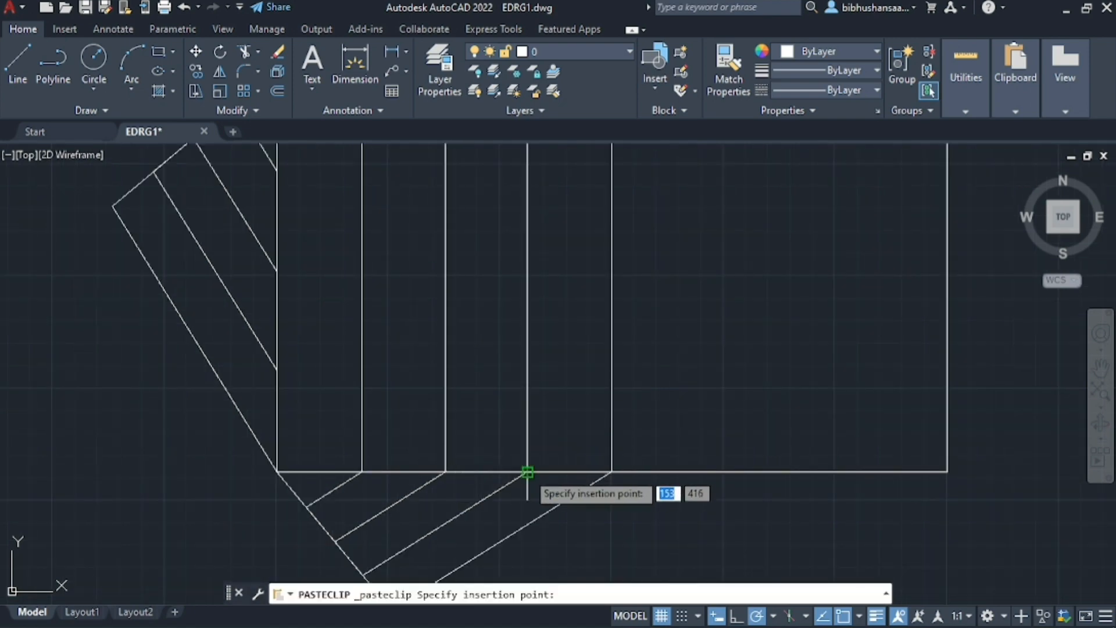
click(527, 470)
Copy the three division verticals and the rectangle's centre line together into its right half, continuing the same spacing
click(361, 426)
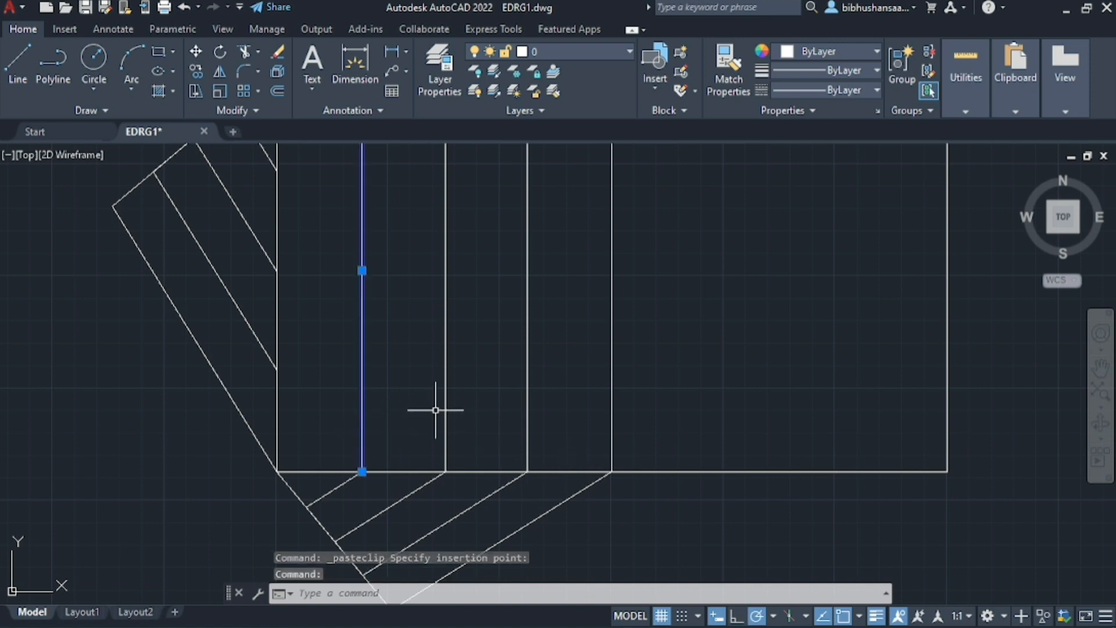
click(445, 407)
click(529, 401)
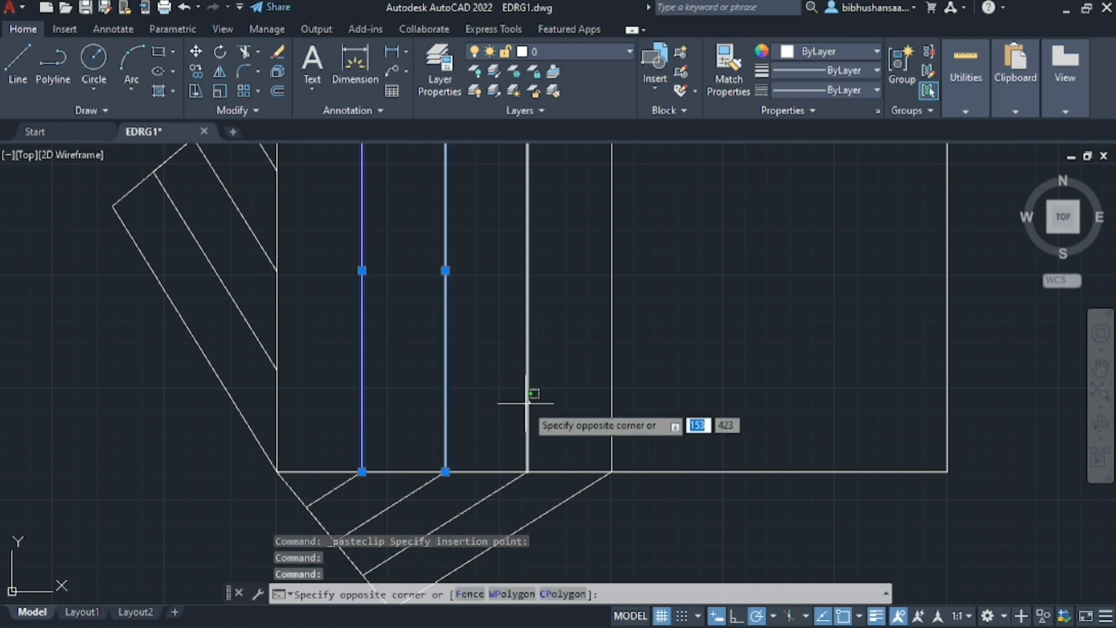
click(526, 401)
click(611, 390)
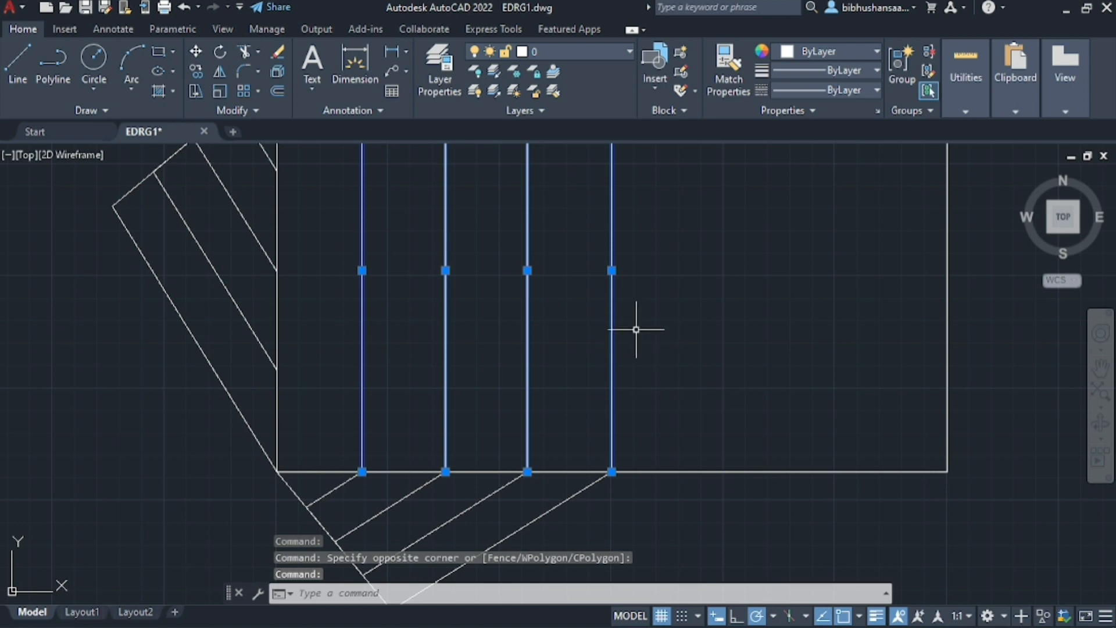
key(ctrl+c)
key(ctrl+v)
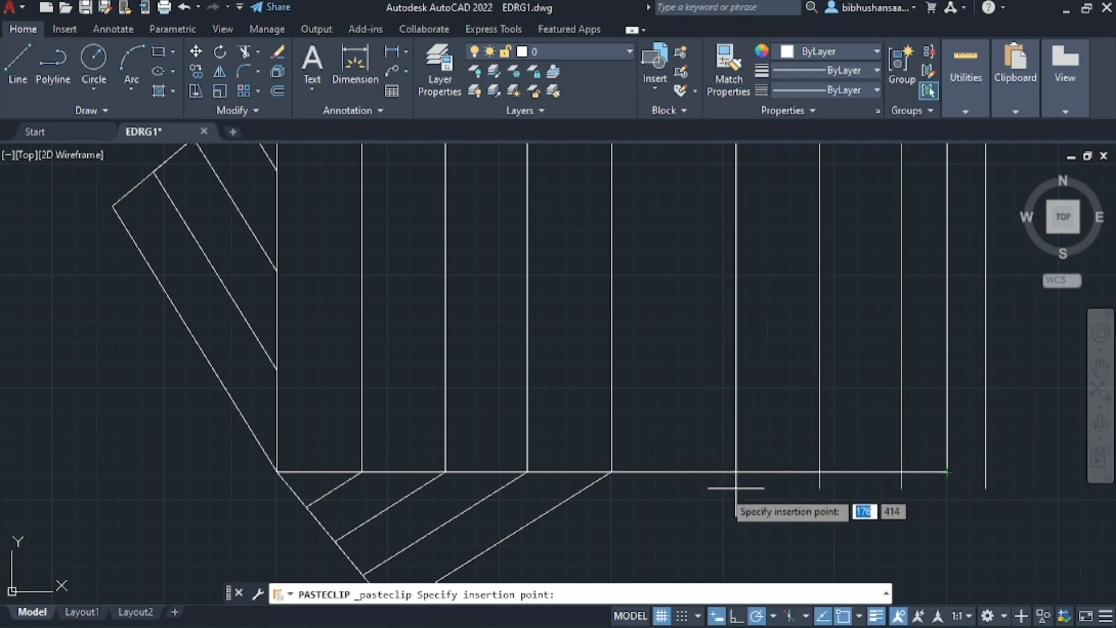
click(697, 478)
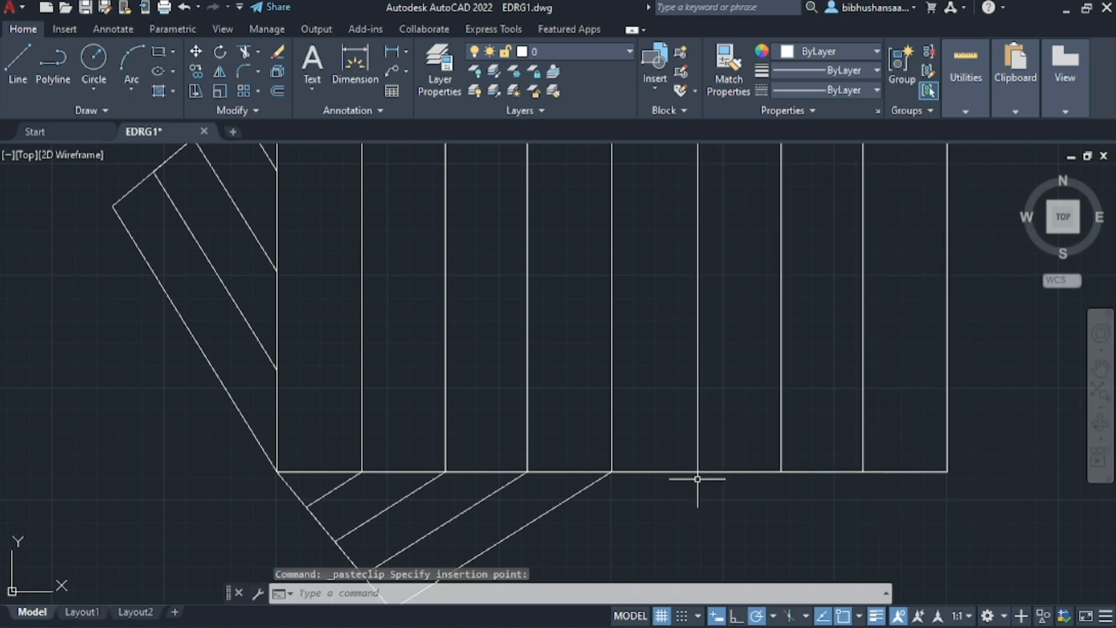
Erase the duplicate vertical line beside the rectangle's right edge
scroll(652, 507, down, 2)
scroll(784, 450, up, 6)
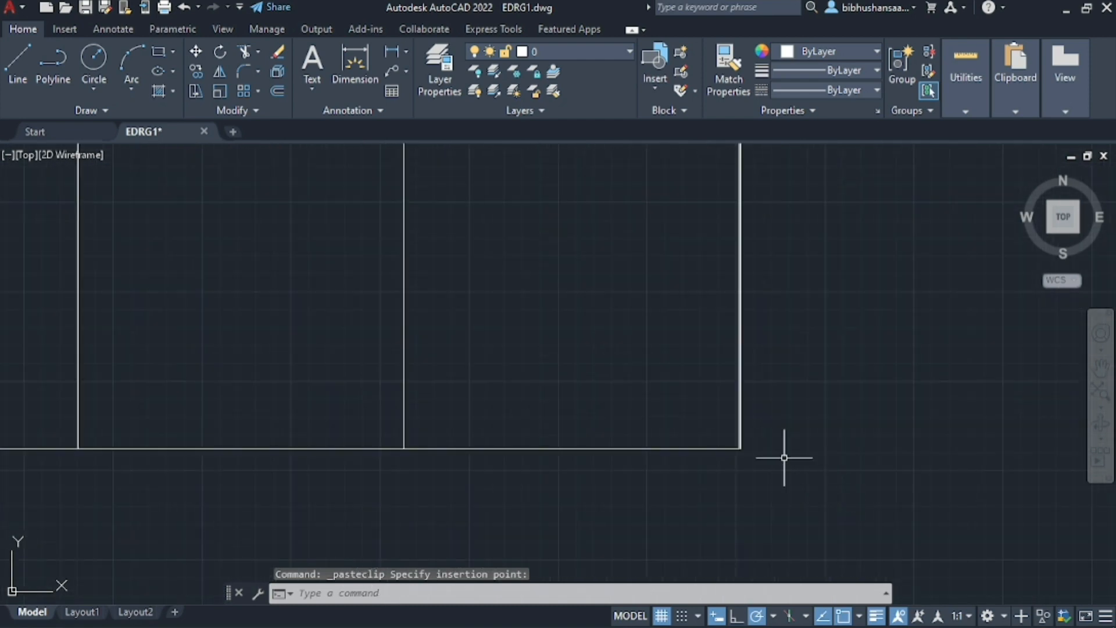
scroll(730, 468, up, 2)
click(733, 444)
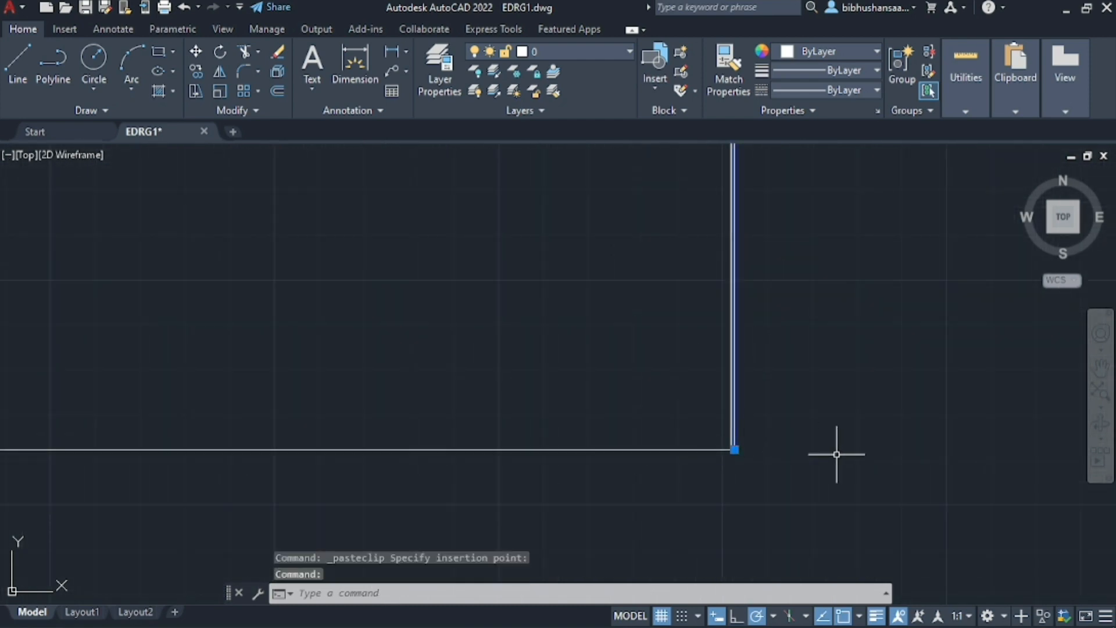
key(Delete)
scroll(836, 454, down, 4)
scroll(830, 456, down, 2)
scroll(802, 455, up, 2)
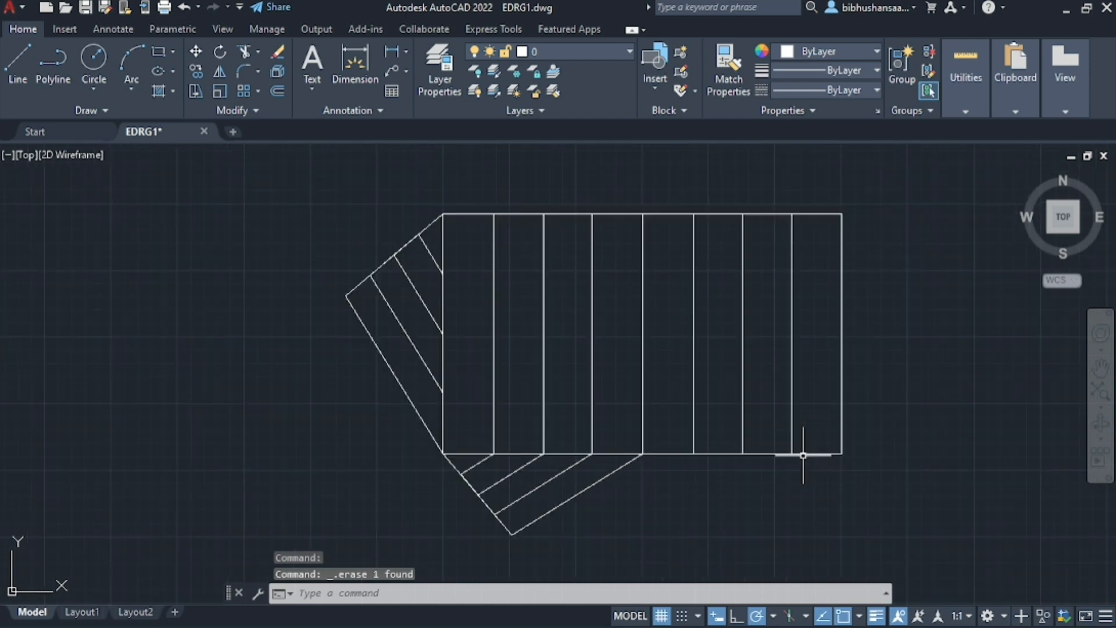
scroll(683, 390, up, 2)
scroll(682, 390, down, 2)
scroll(485, 423, down, 2)
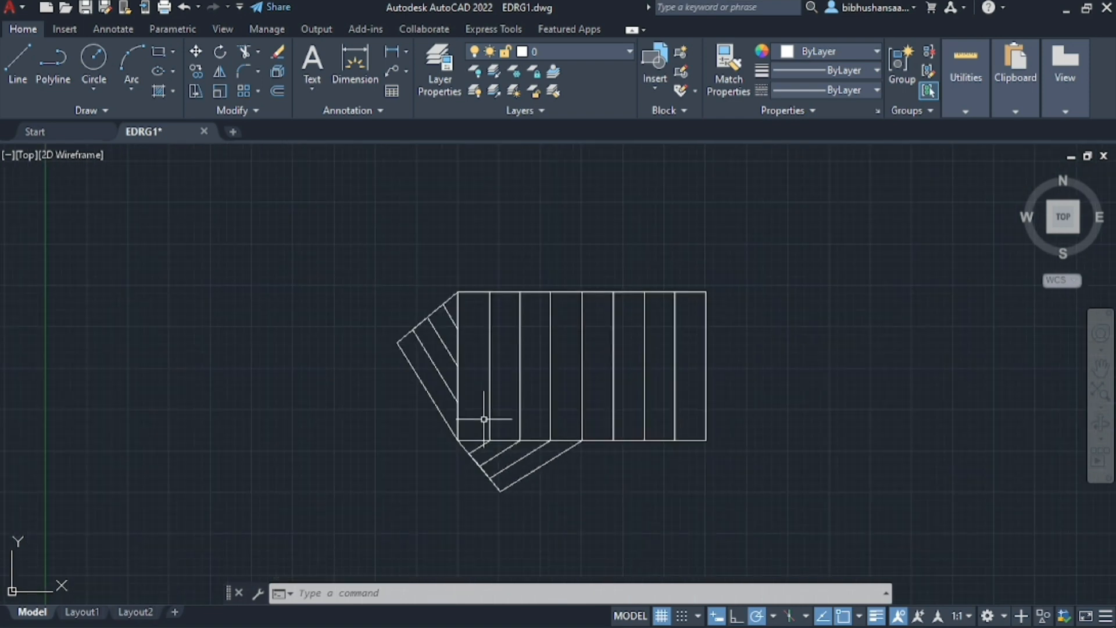
Draw lines joining the three division points on the rectangle's left side to the midpoint of its top edge
scroll(486, 424, up, 2)
scroll(497, 388, down, 3)
scroll(492, 315, up, 3)
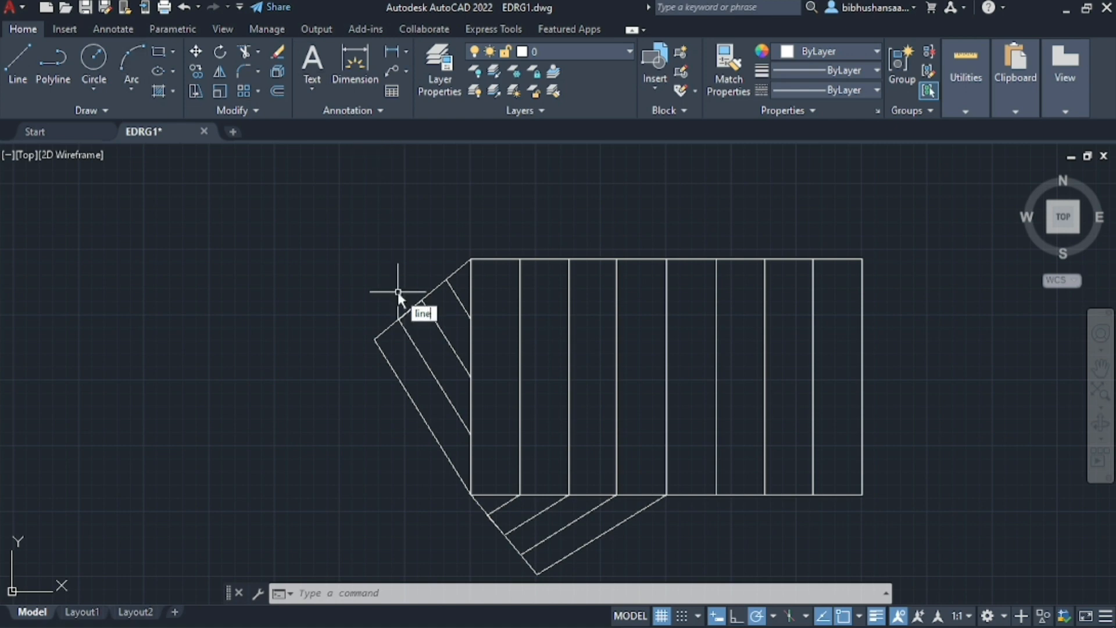
key(Return)
click(470, 433)
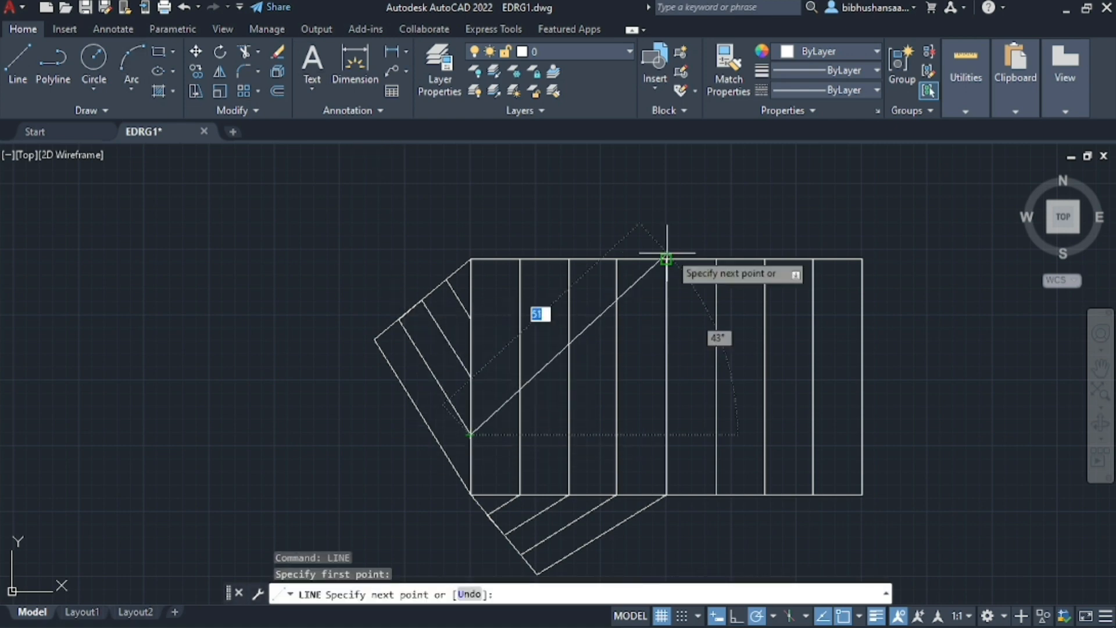
click(666, 258)
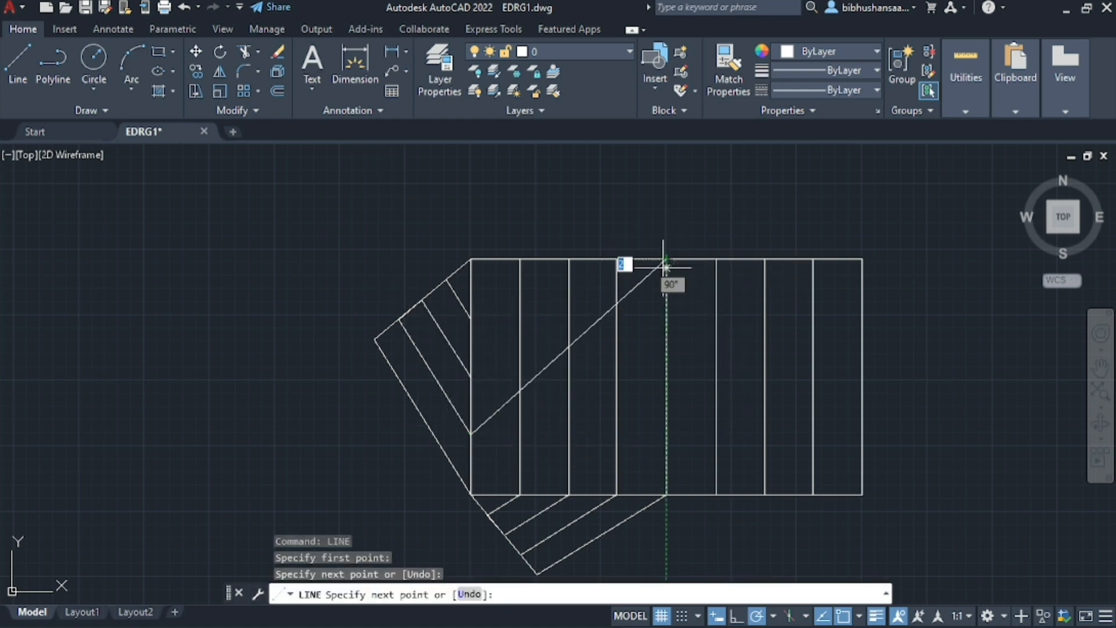
click(470, 377)
click(470, 318)
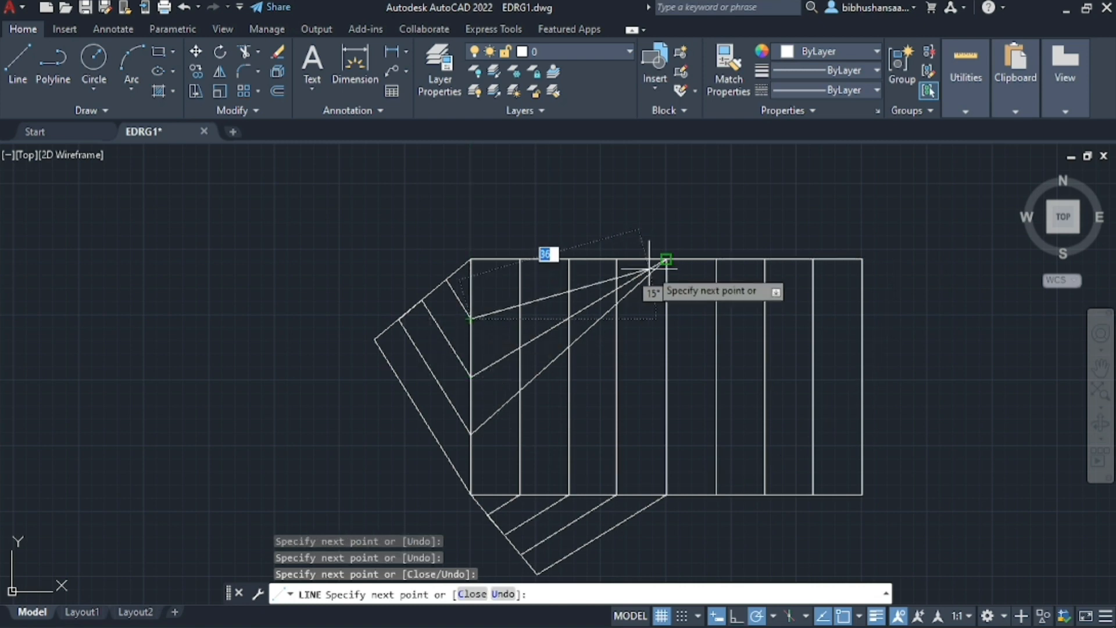
click(666, 259)
key(Escape)
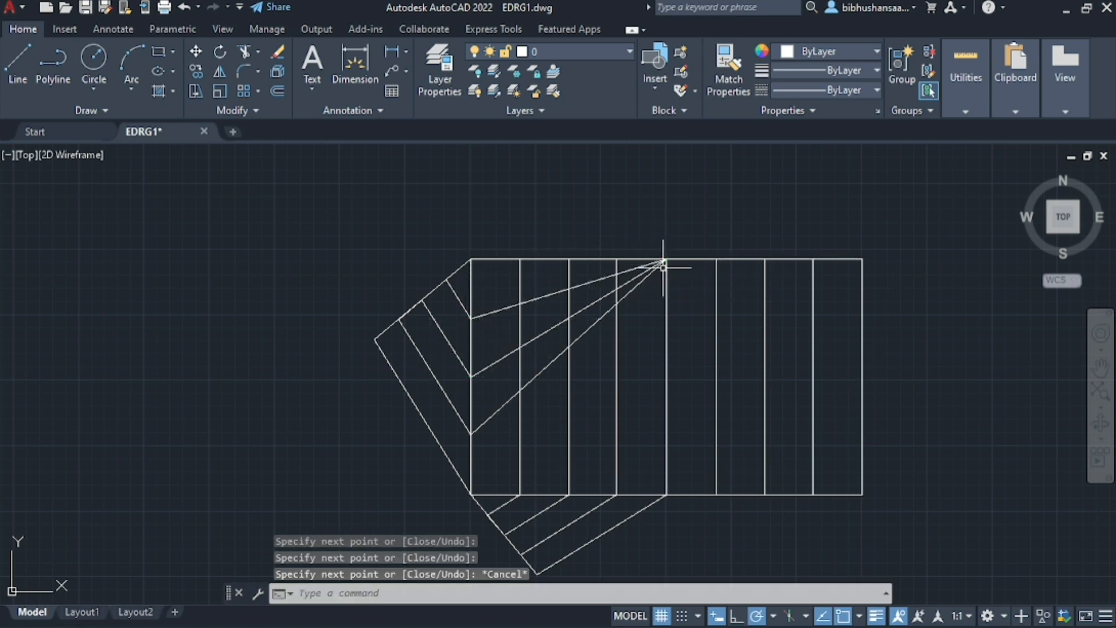
Make the objects layer current
scroll(750, 285, down, 1)
scroll(716, 301, up, 1)
scroll(598, 262, down, 2)
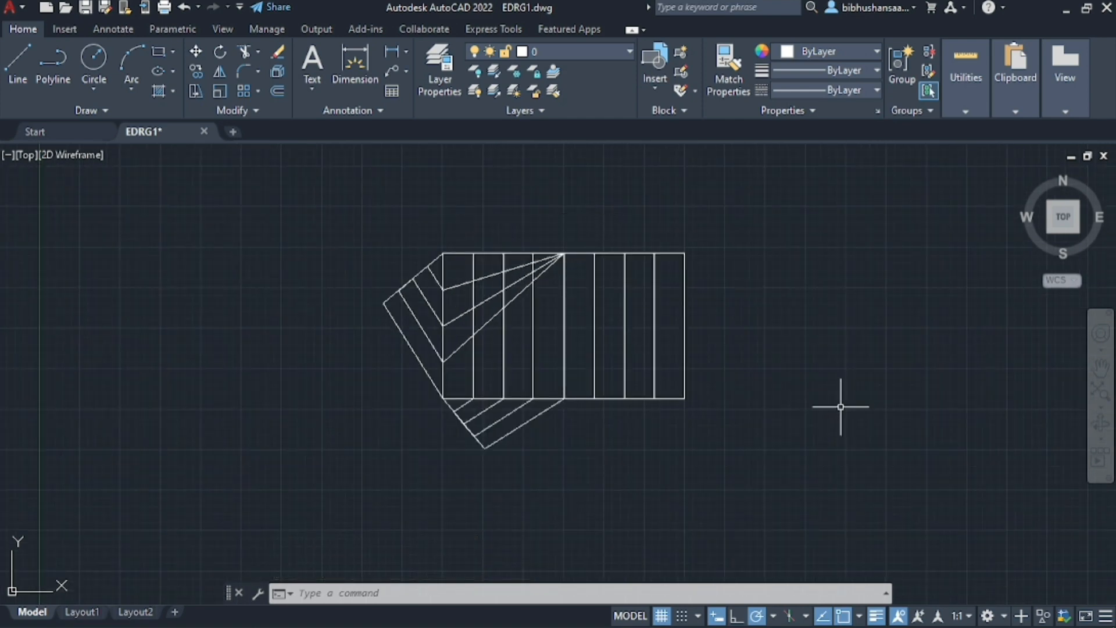
scroll(498, 269, up, 3)
scroll(495, 273, down, 1)
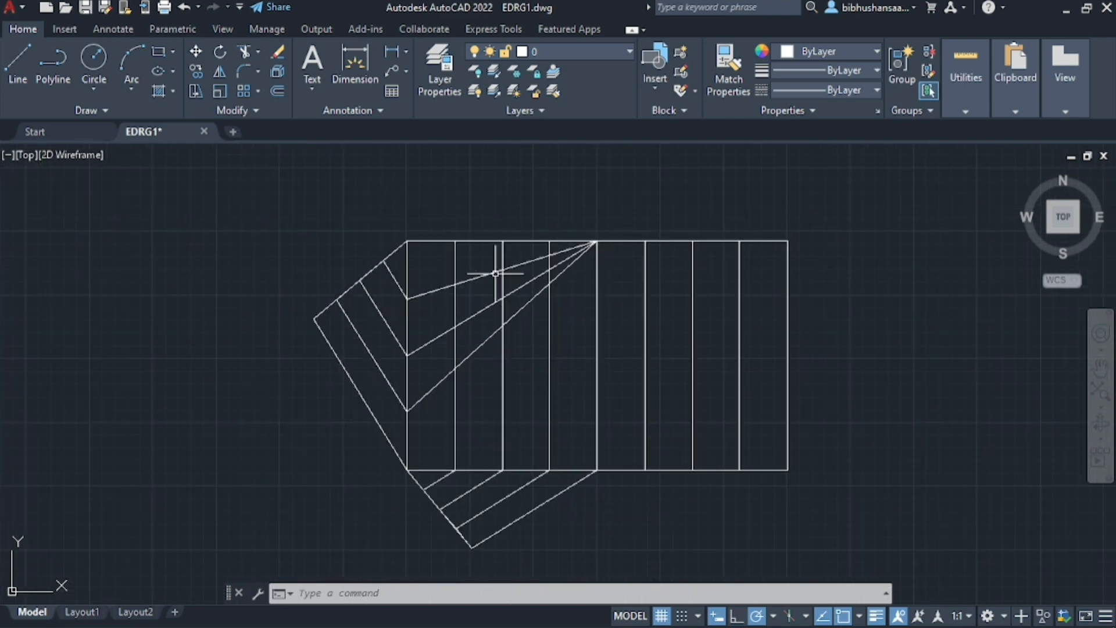
click(437, 73)
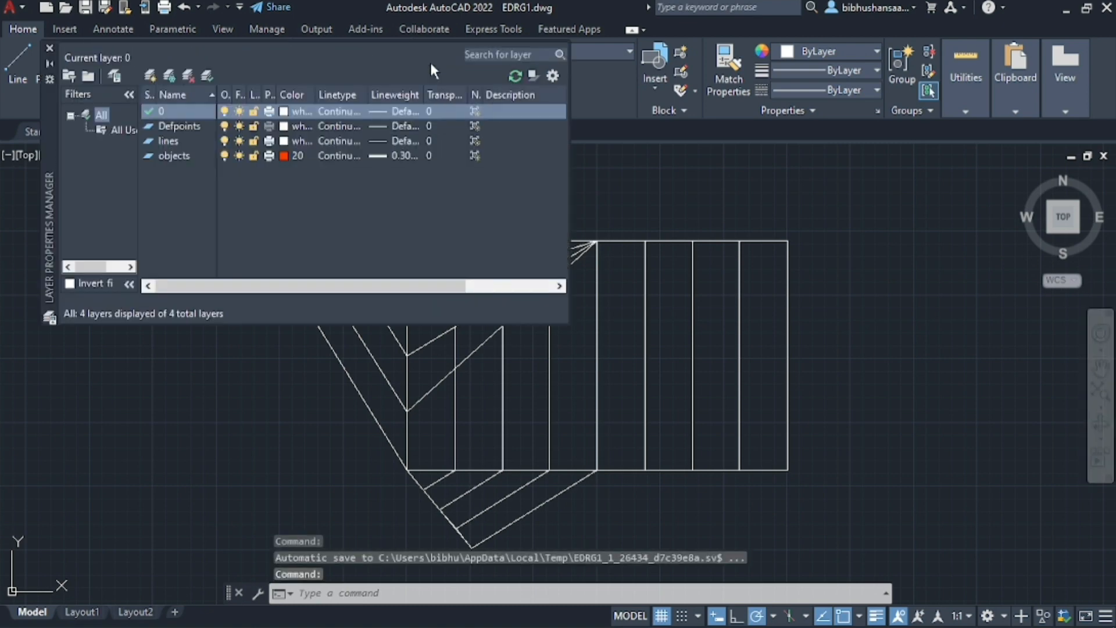
double_click(166, 156)
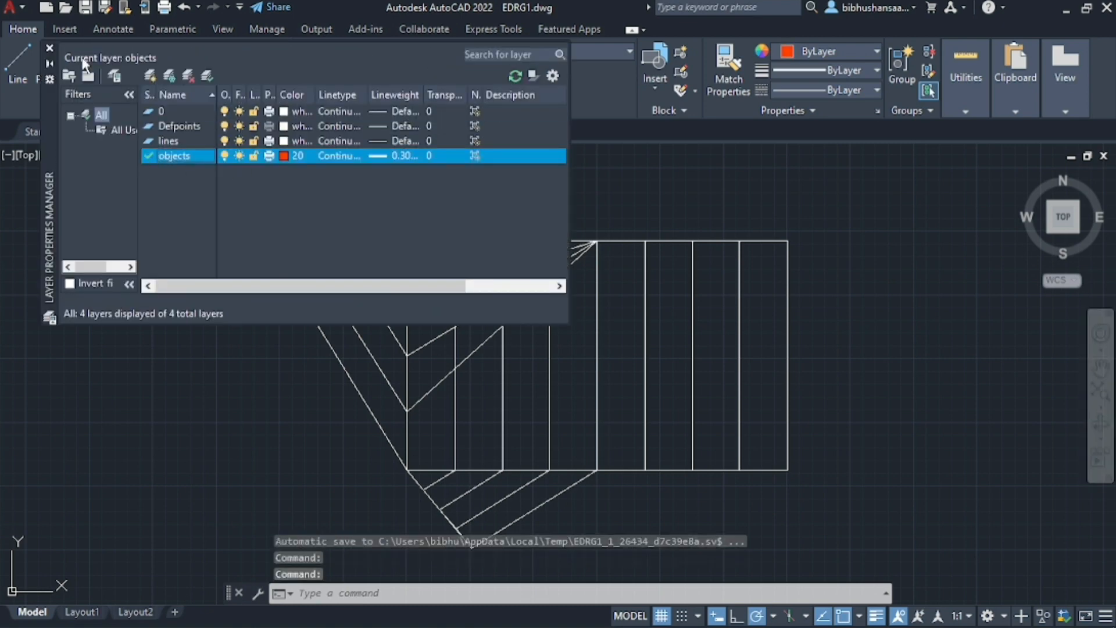
click(51, 46)
Draw a three-point arc from the rectangle's lower-left corner through the first vertical's lowest-ray intersection to the second vertical's middle-ray intersection
text(a)
key(Return)
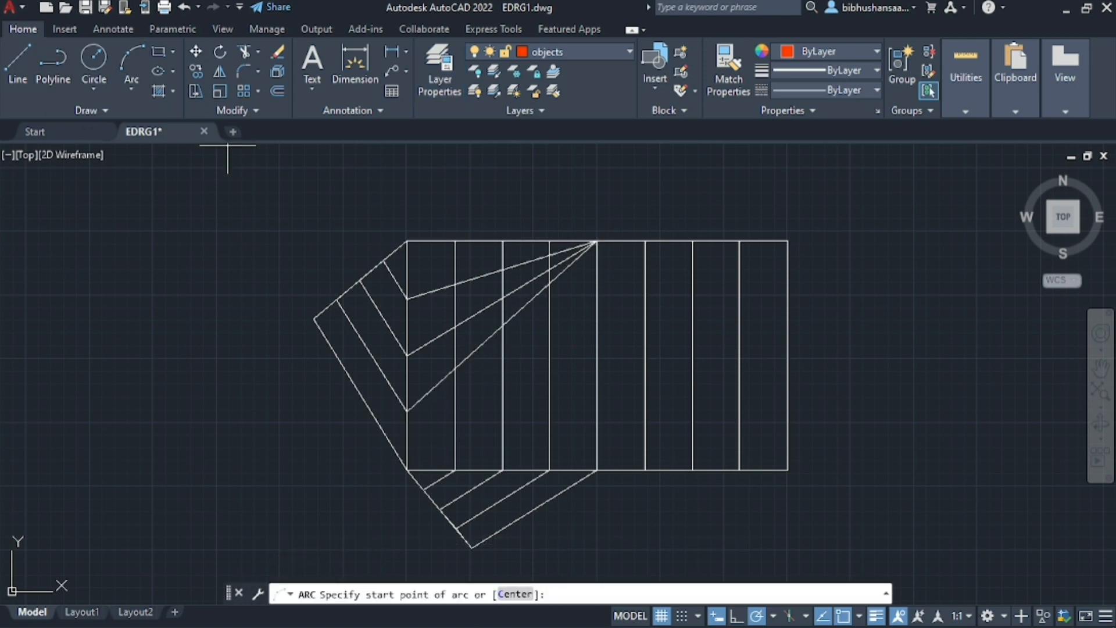
scroll(402, 469, up, 3)
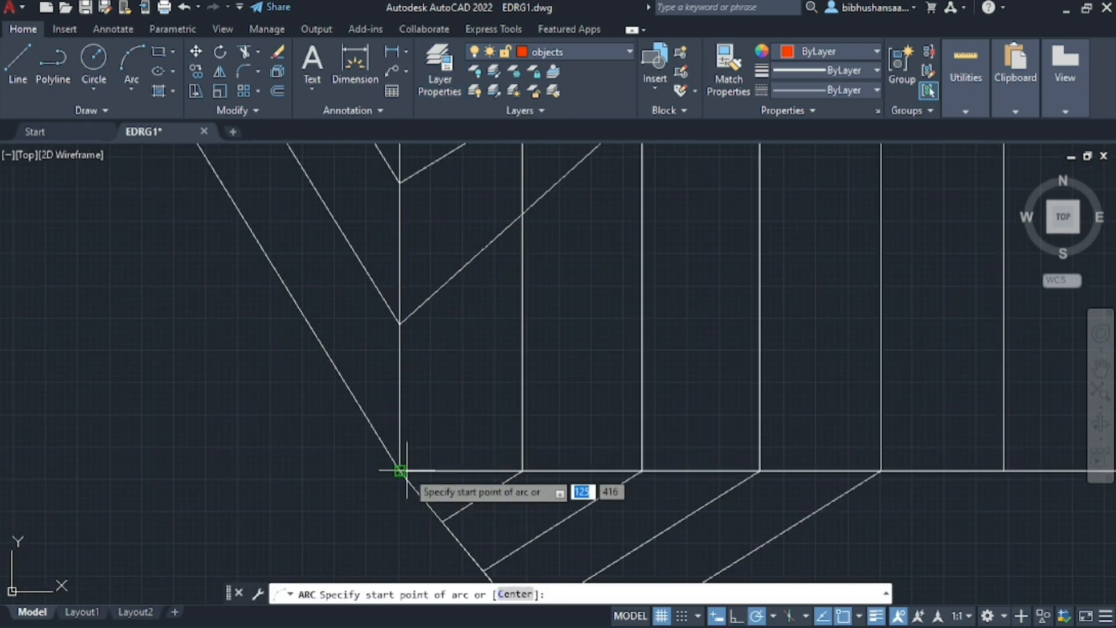
click(399, 470)
scroll(399, 465, down, 3)
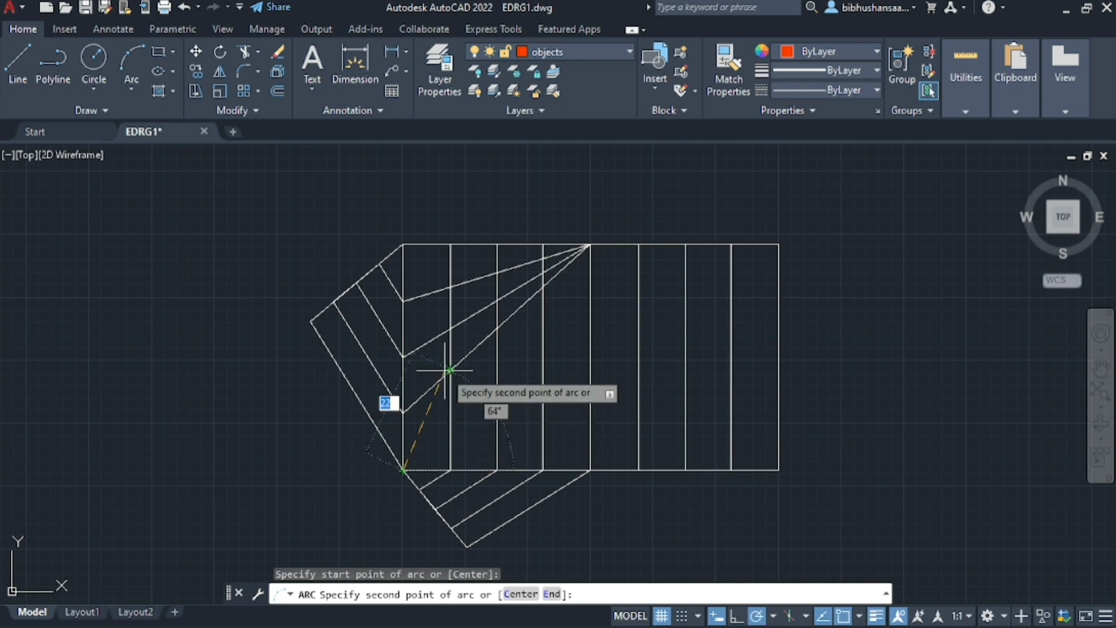
click(450, 370)
click(498, 298)
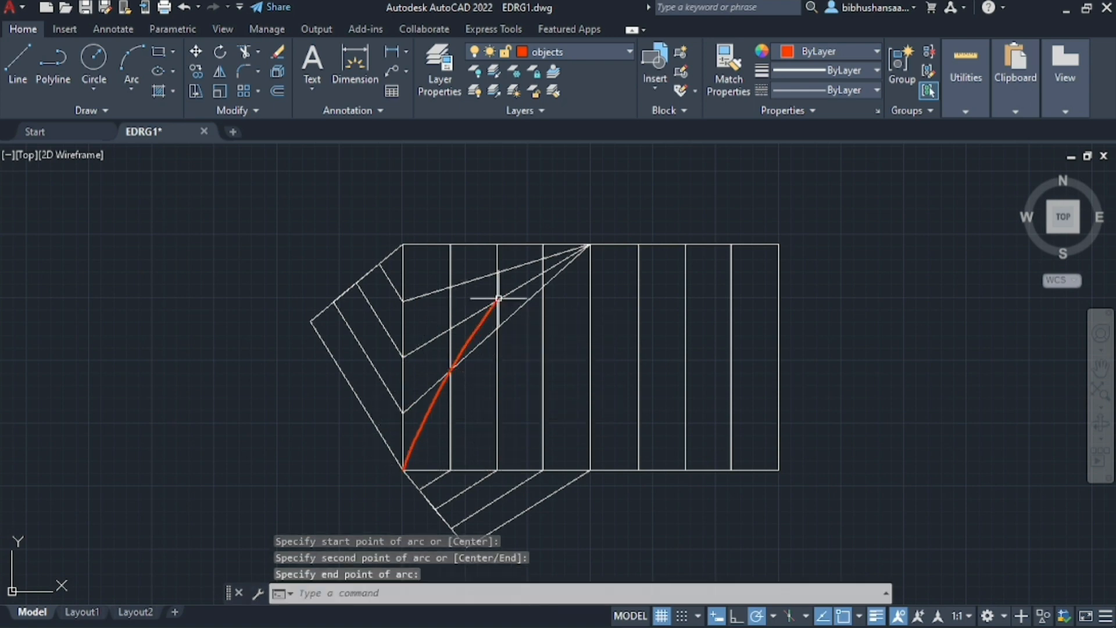
Draw a second three-point arc from the first arc's end through the third vertical's top-ray intersection to the top edge's midpoint
scroll(511, 284, up, 3)
click(121, 73)
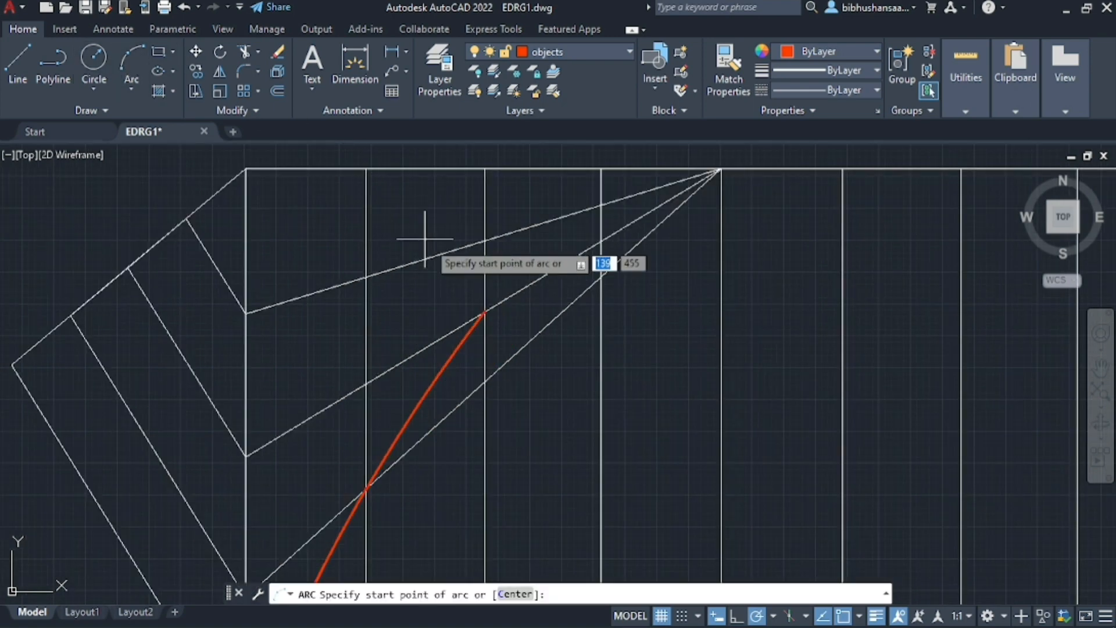
click(485, 312)
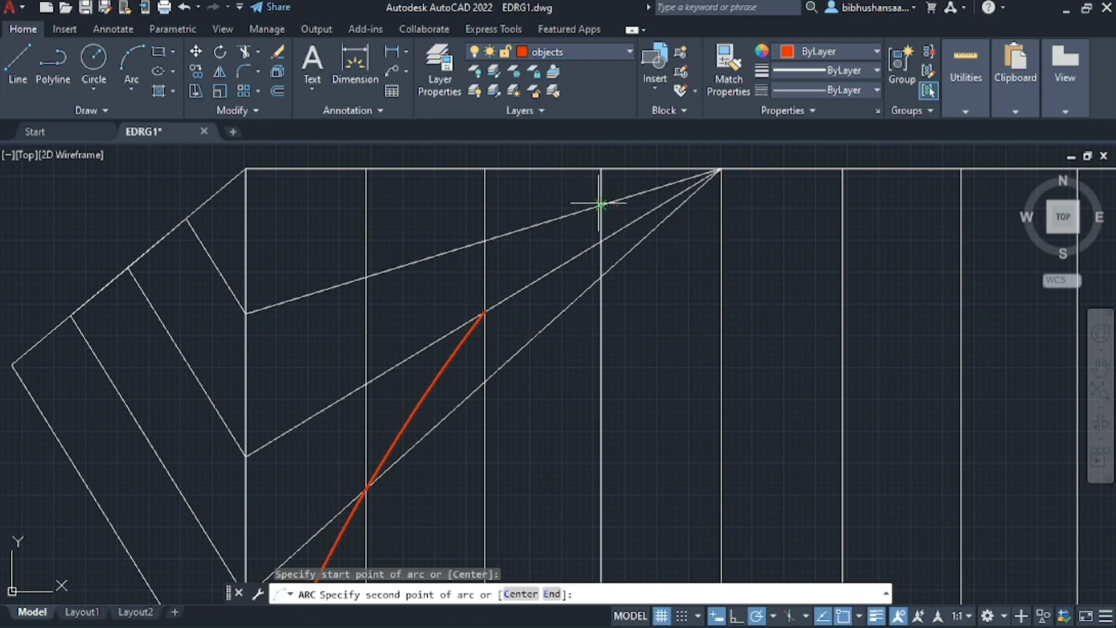
click(602, 204)
click(719, 171)
scroll(699, 191, up, 8)
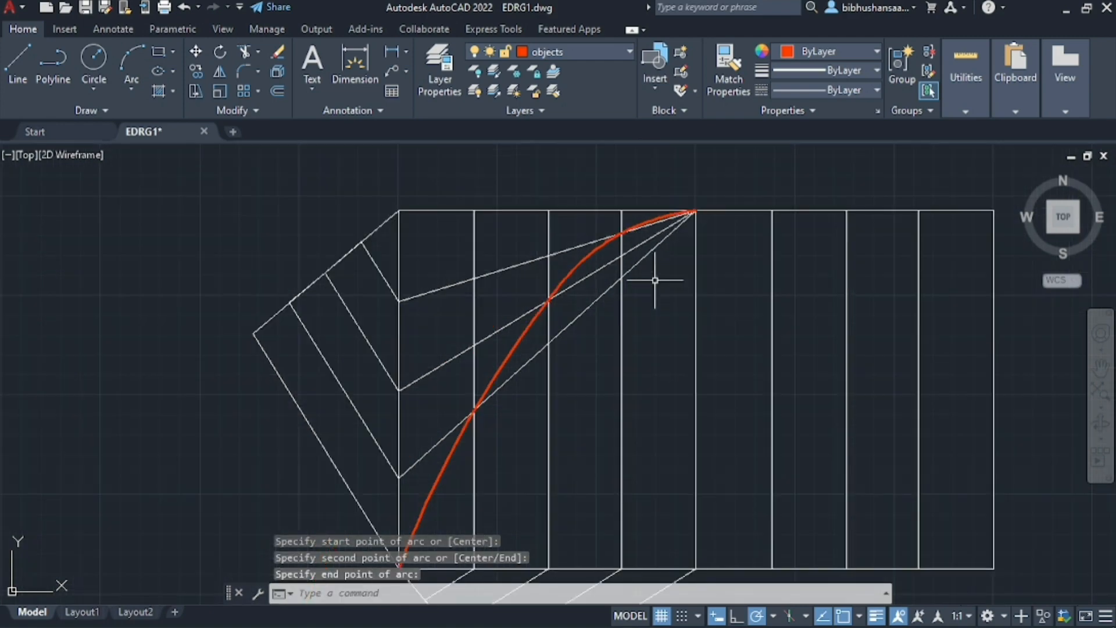
Copy both arcs of the path so that the copy starts at the rectangle's lower-right corner
scroll(622, 253, up, 8)
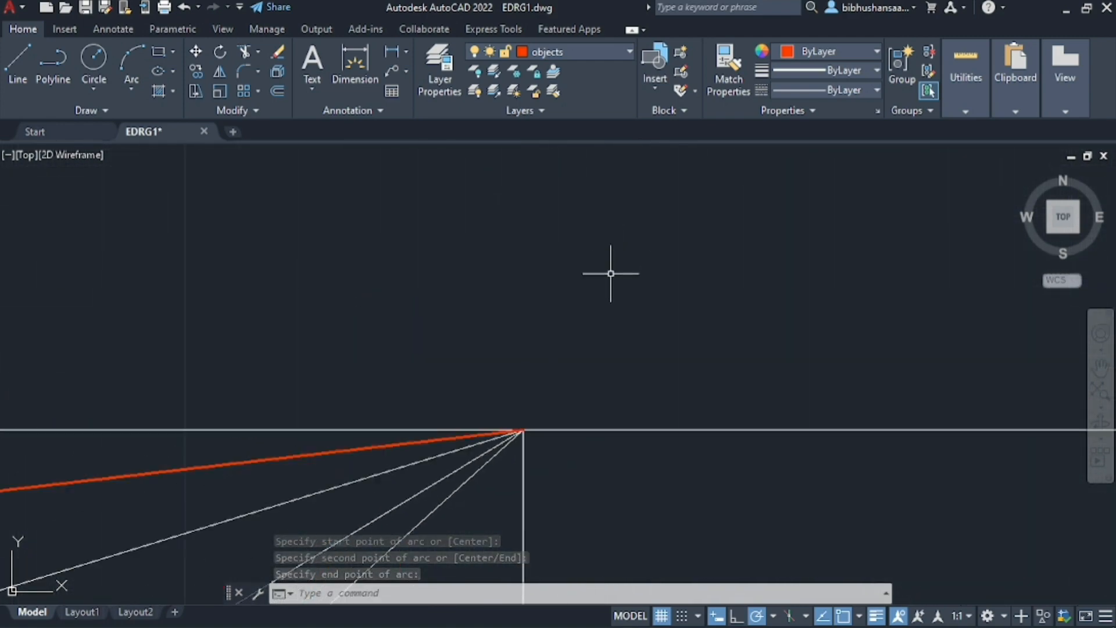
scroll(546, 366, down, 18)
scroll(643, 228, up, 2)
scroll(642, 229, up, 6)
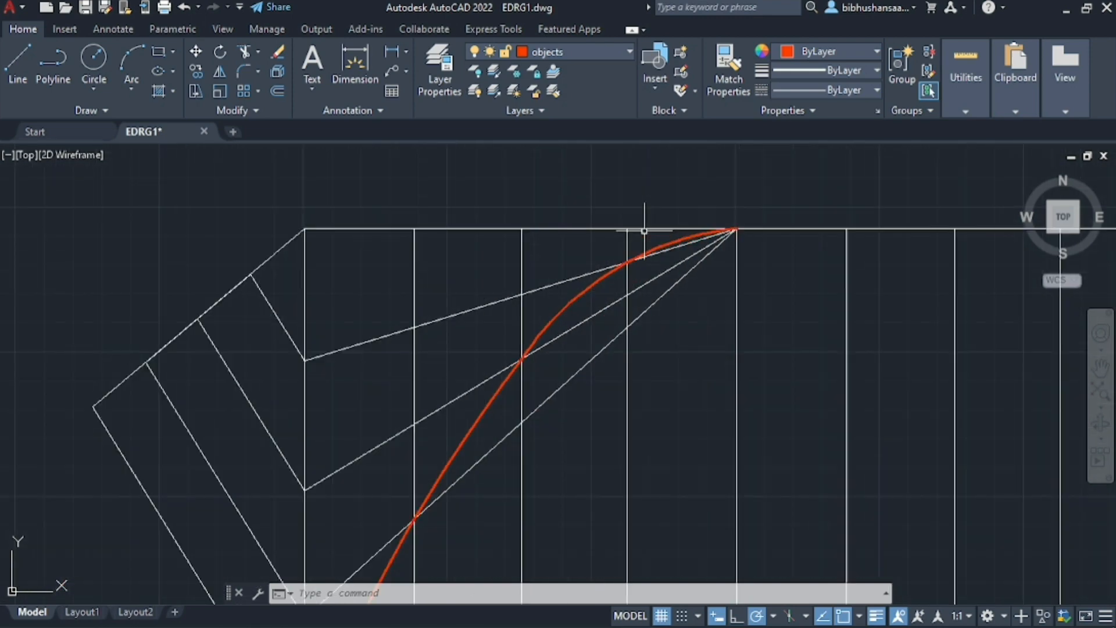
scroll(653, 249, down, 4)
scroll(535, 369, up, 2)
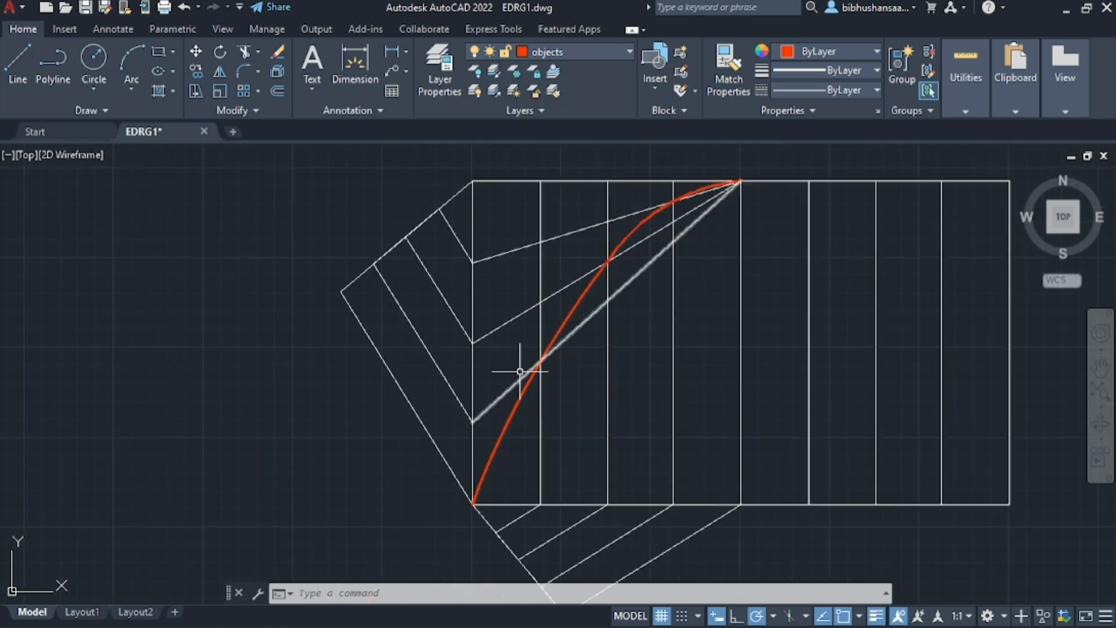
click(559, 326)
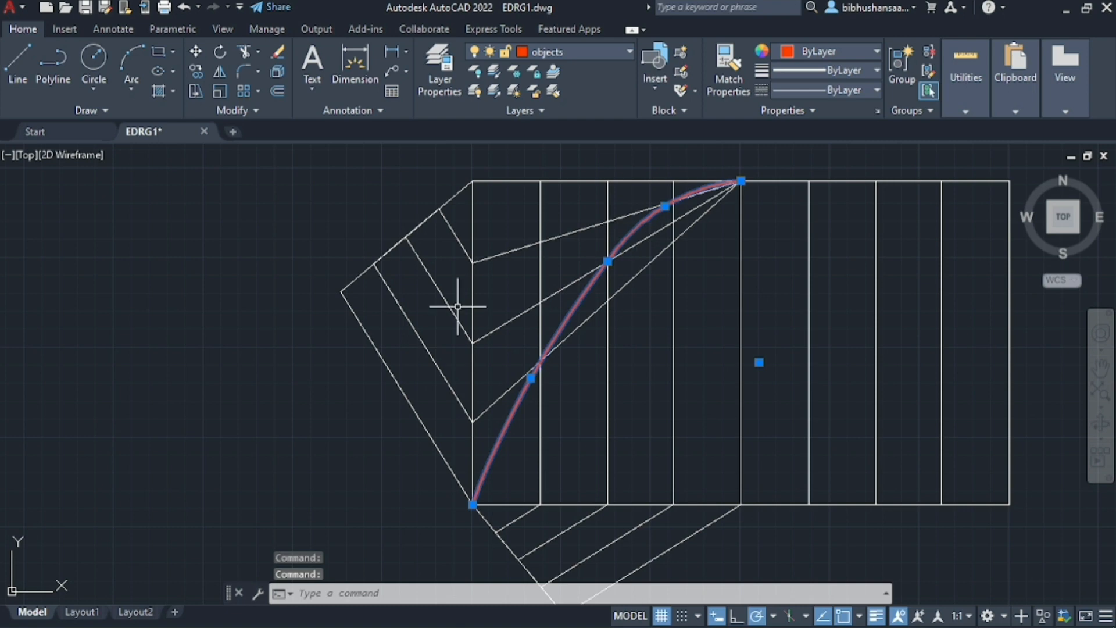
key(ctrl+v)
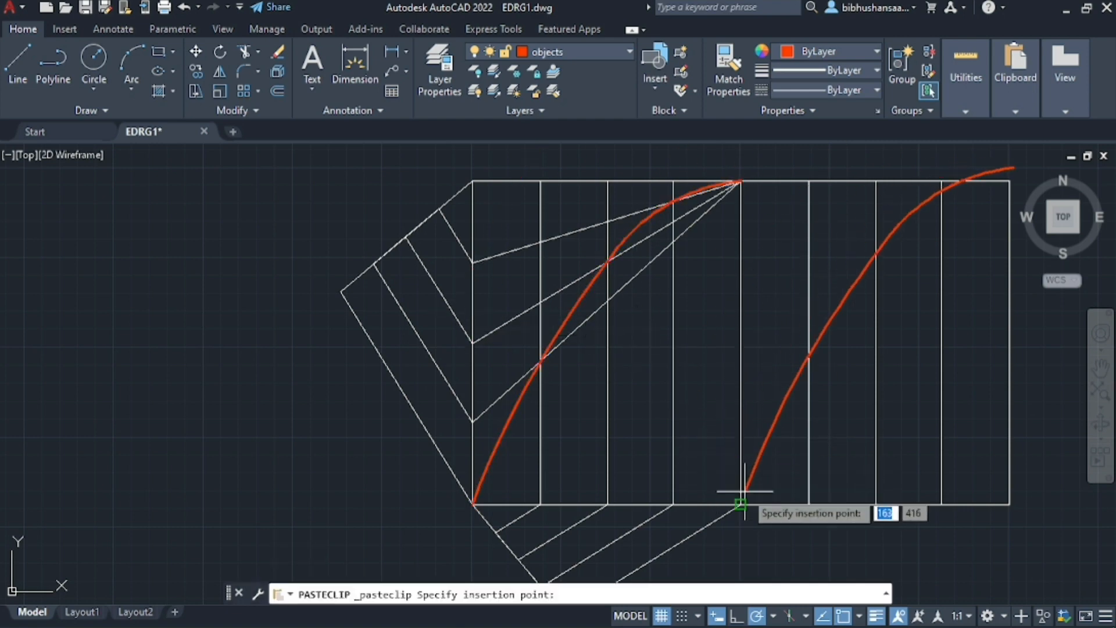
middle_drag(581, 499, 251, 470)
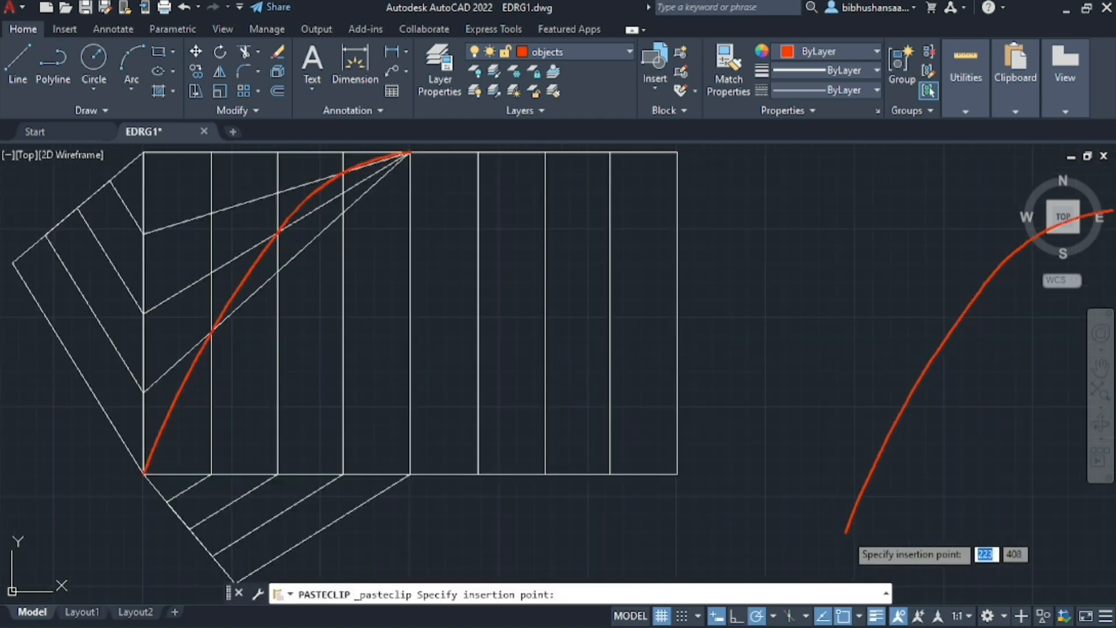
click(676, 472)
Mirror the two copied arcs about the rectangle's vertical right edge, erasing the source arcs
click(731, 356)
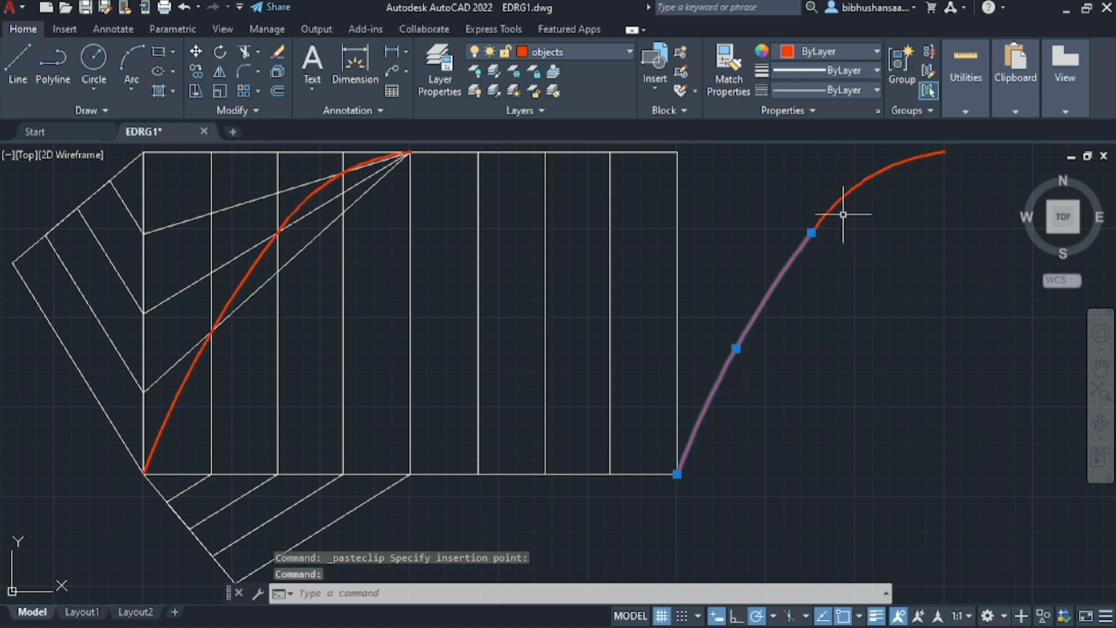
click(840, 195)
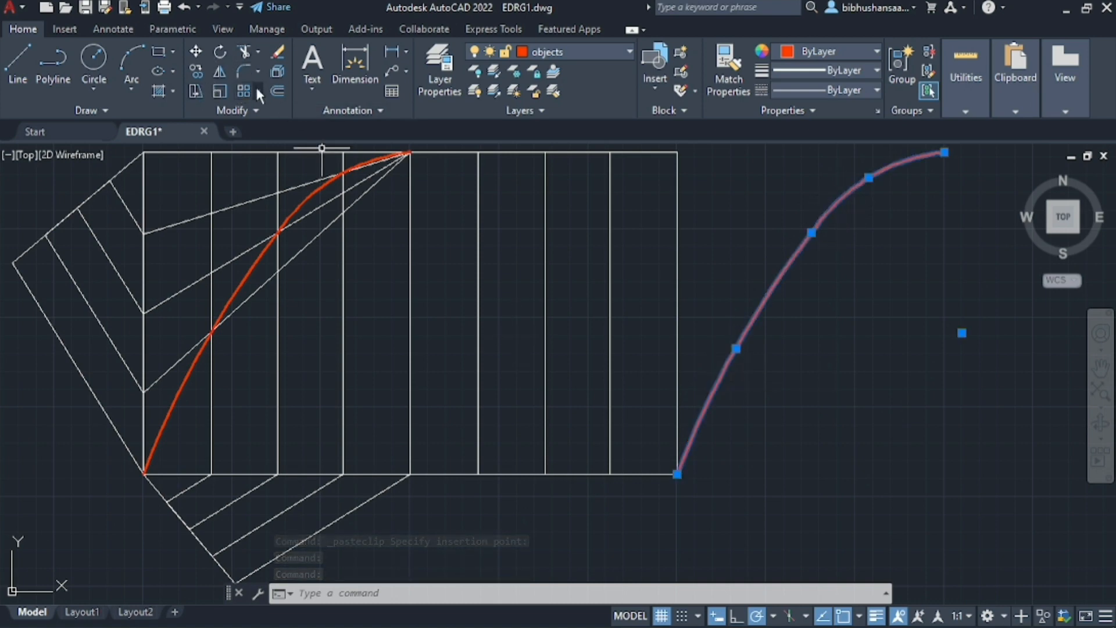
click(220, 72)
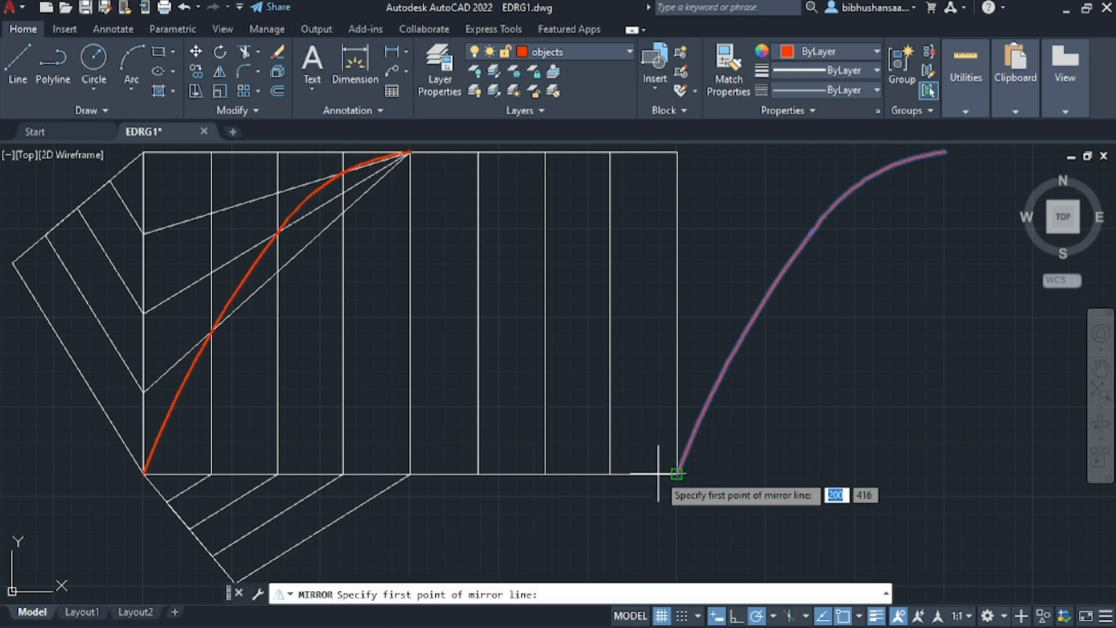
click(677, 473)
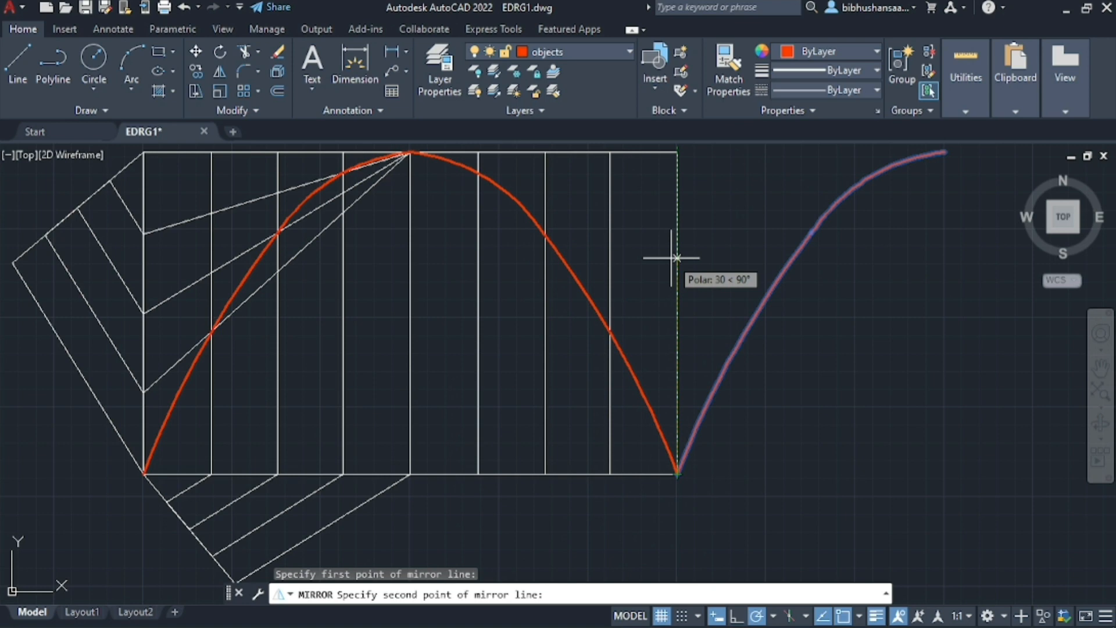
click(671, 257)
key(Down)
key(Return)
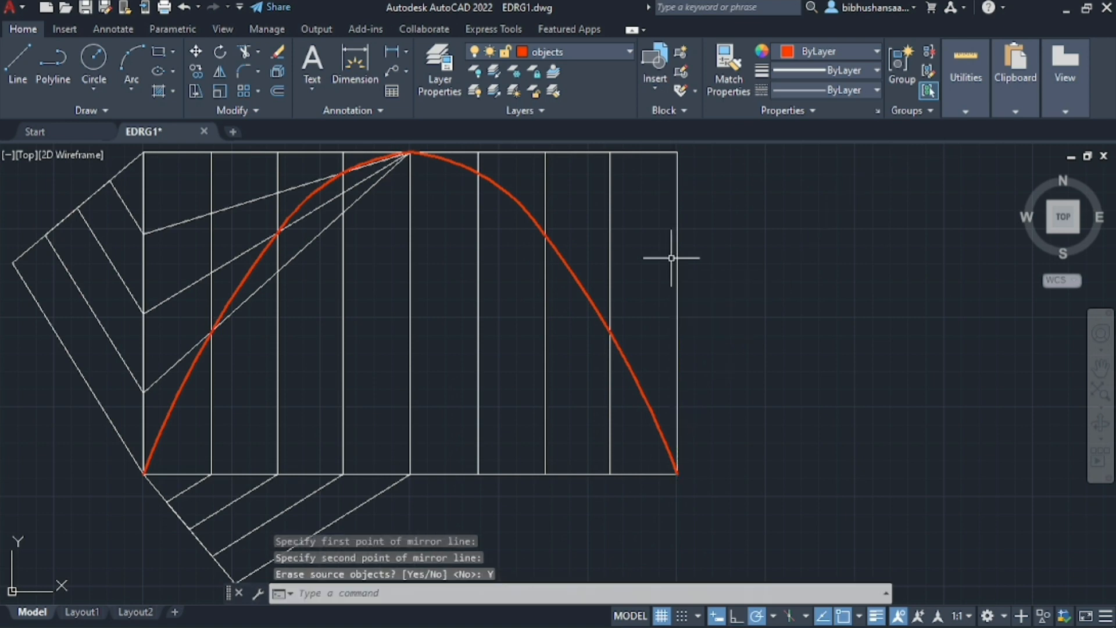
Examine the whole curved path against the rectangle and its division lines
scroll(747, 291, down, 2)
scroll(602, 321, down, 2)
scroll(551, 223, up, 4)
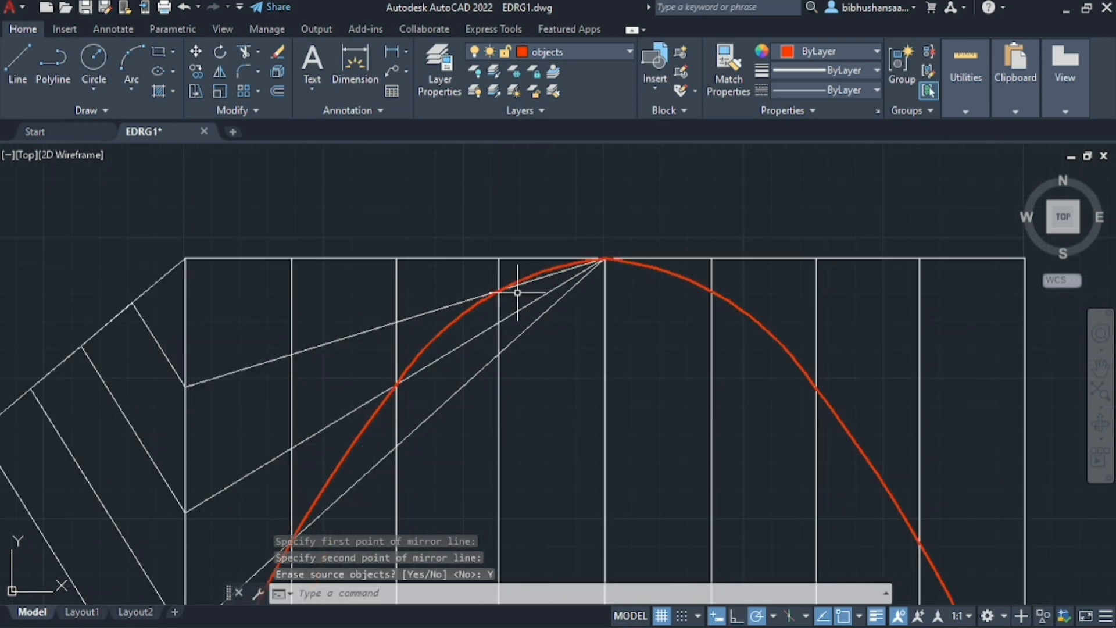
scroll(471, 242, down, 5)
scroll(474, 250, up, 6)
scroll(474, 250, down, 2)
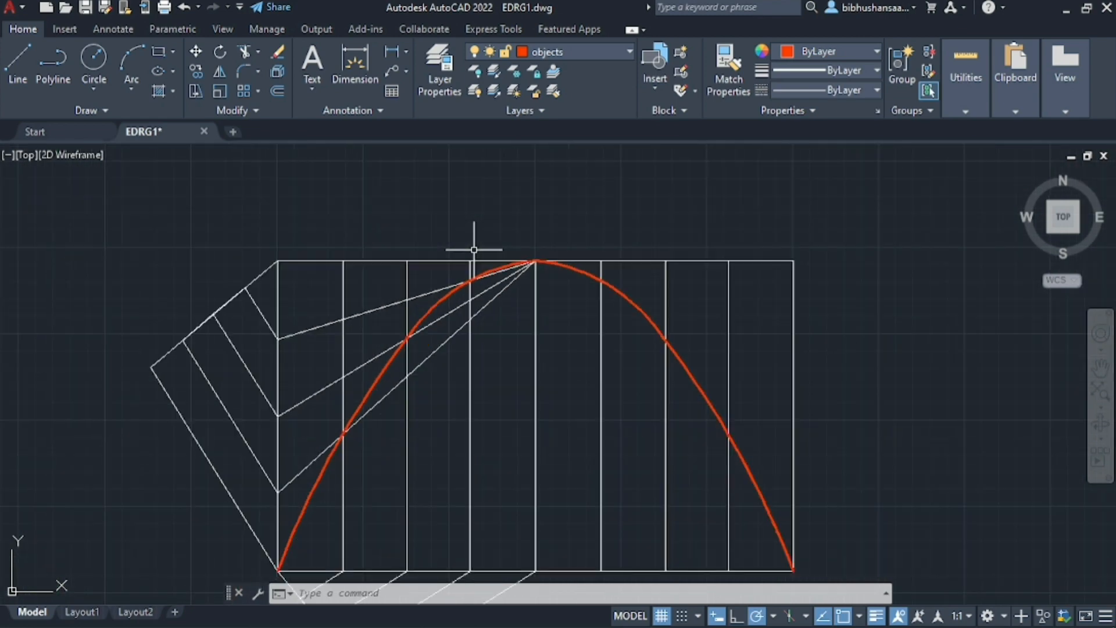
scroll(474, 250, down, 2)
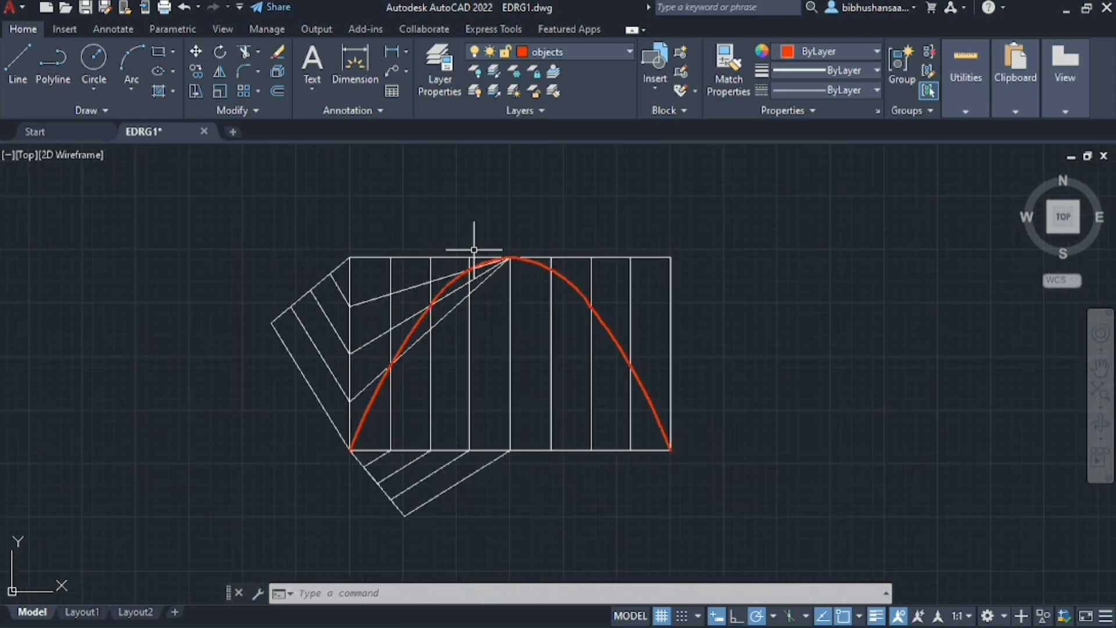
scroll(473, 250, down, 2)
scroll(561, 387, down, 2)
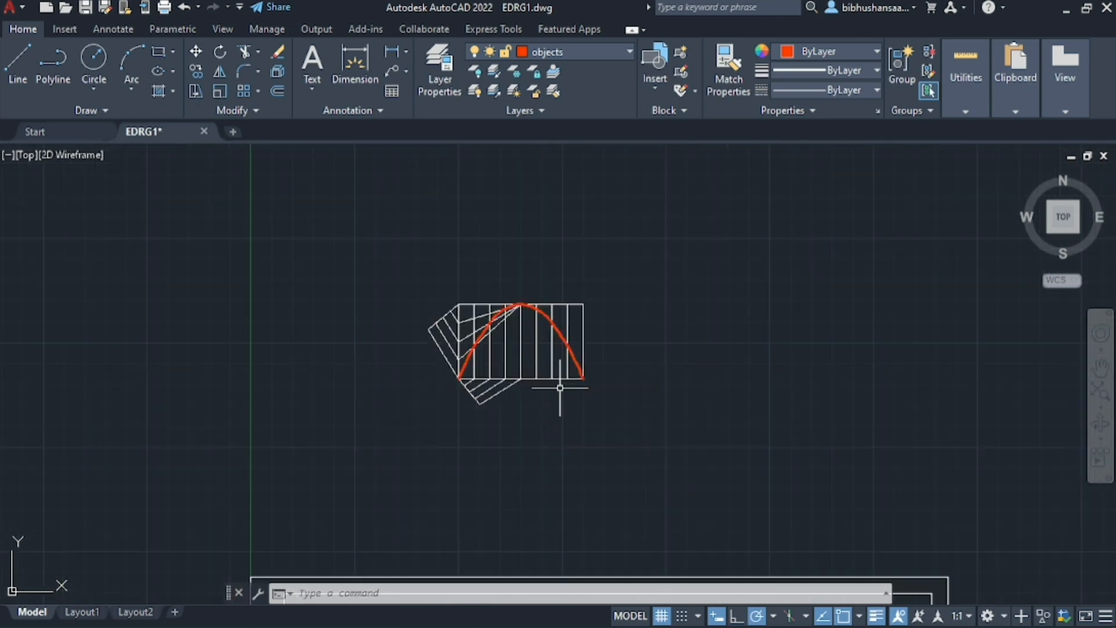
scroll(518, 277, up, 4)
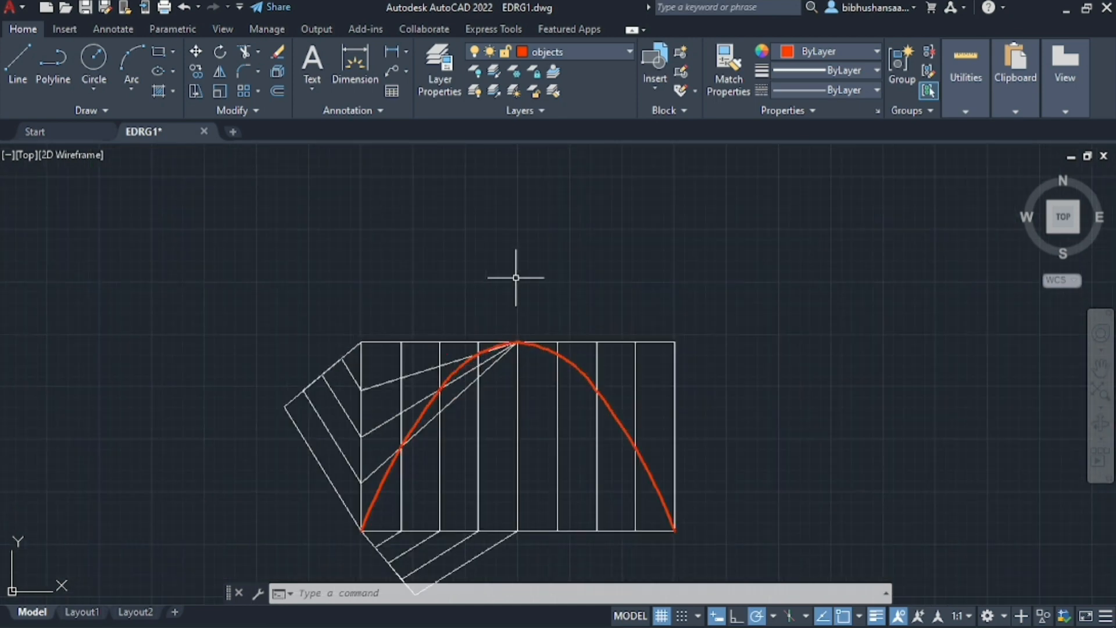
click(343, 47)
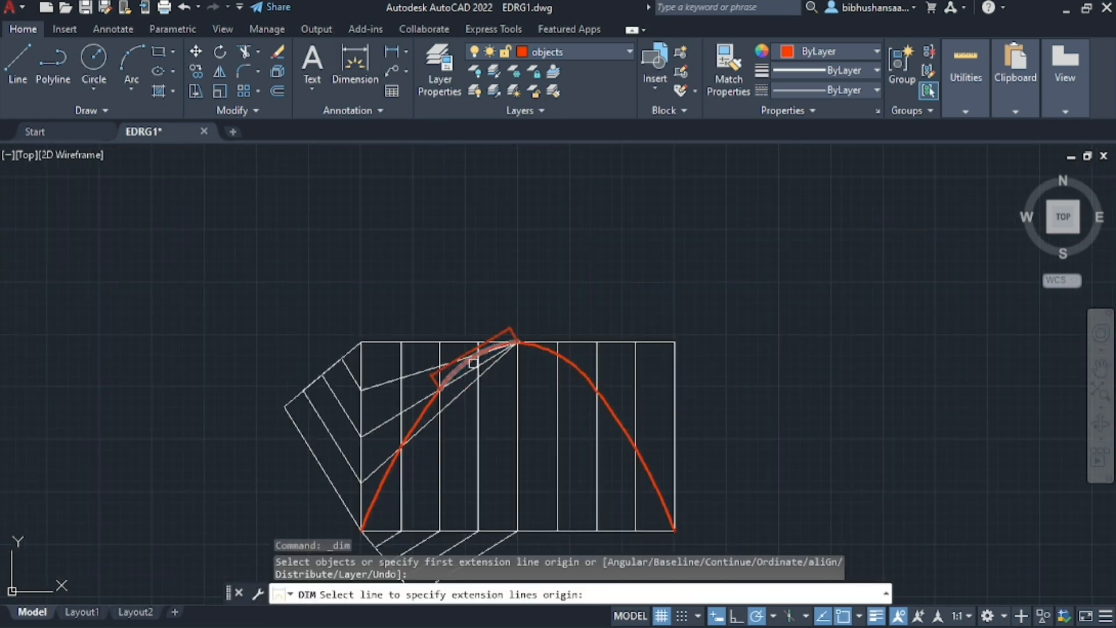
key(Return)
click(360, 342)
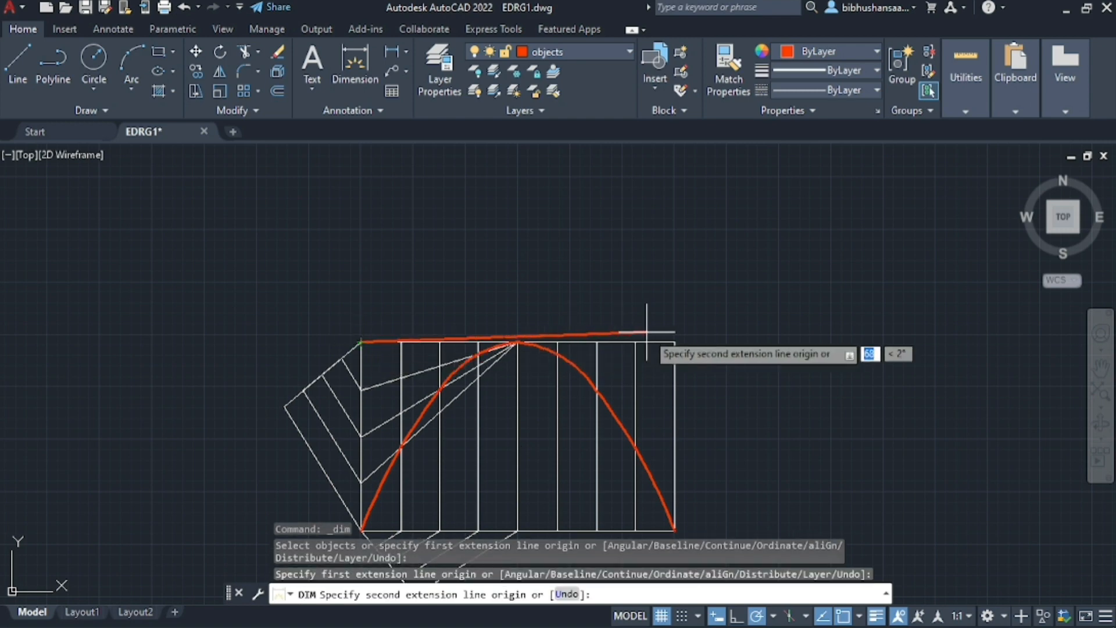
key(Escape)
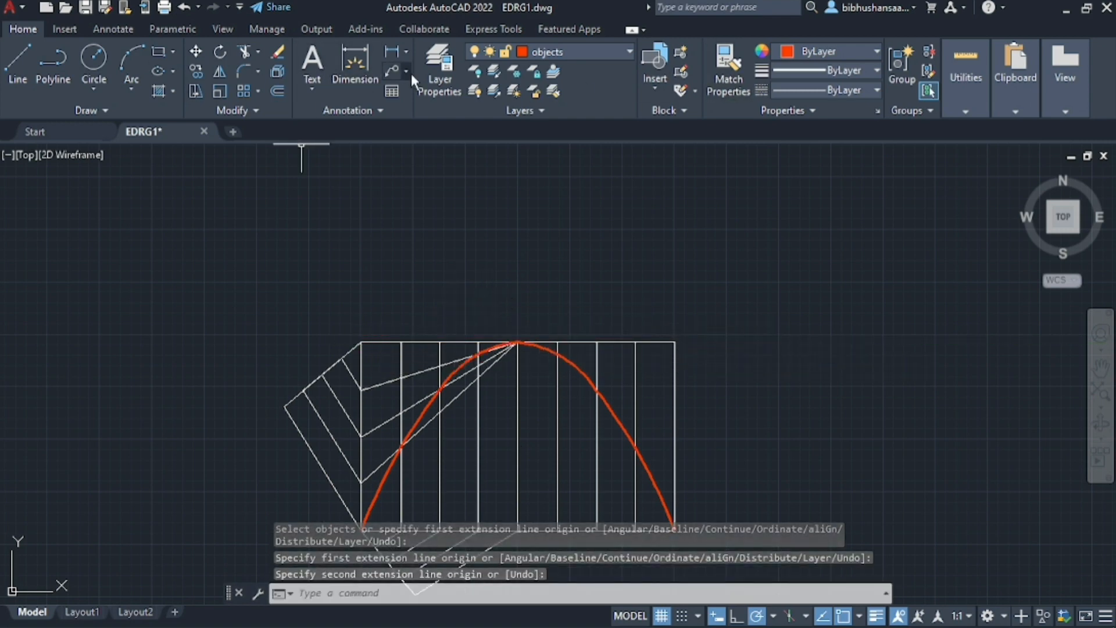
Make layer 0 the current layer
click(435, 69)
double_click(163, 111)
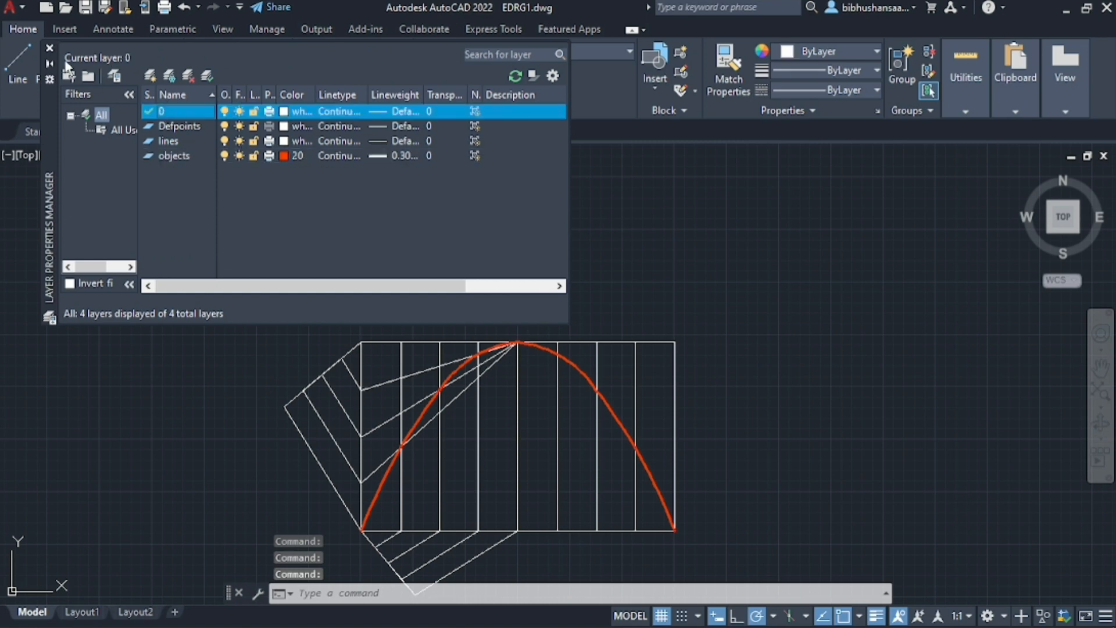
click(48, 50)
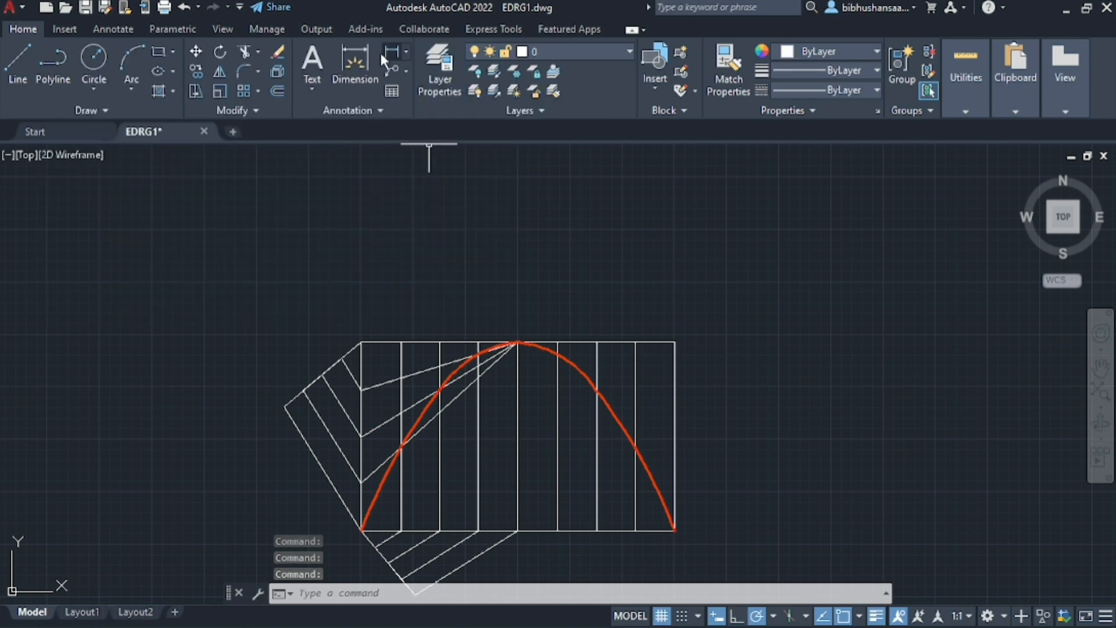
Dimension the rectangle's top edge between its upper corners, placing the dimension line just above the edge
click(354, 66)
click(361, 342)
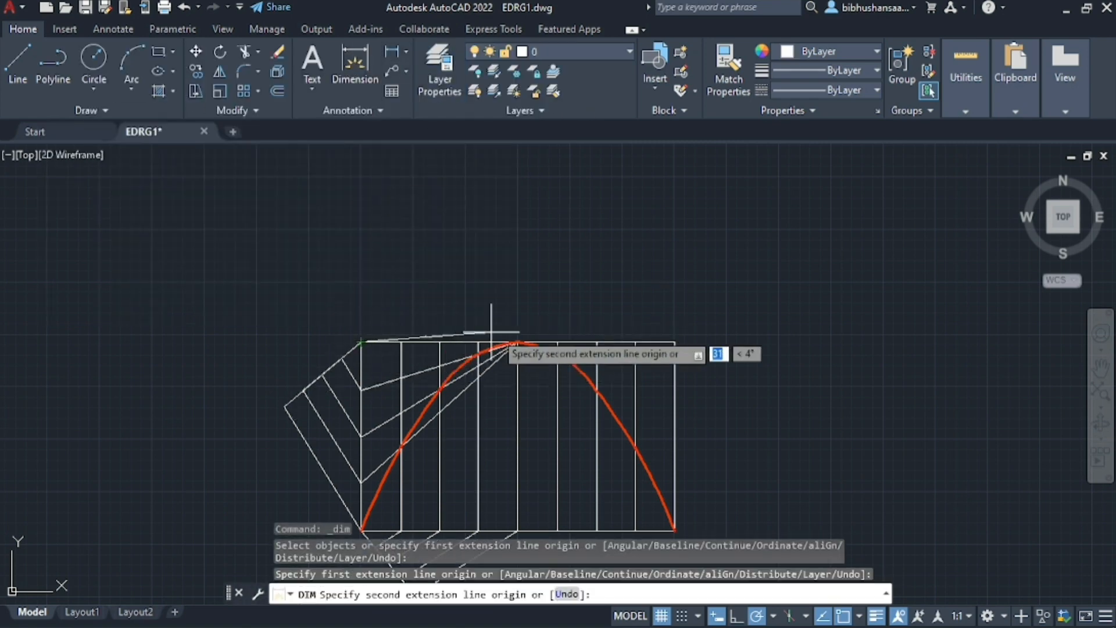
click(675, 342)
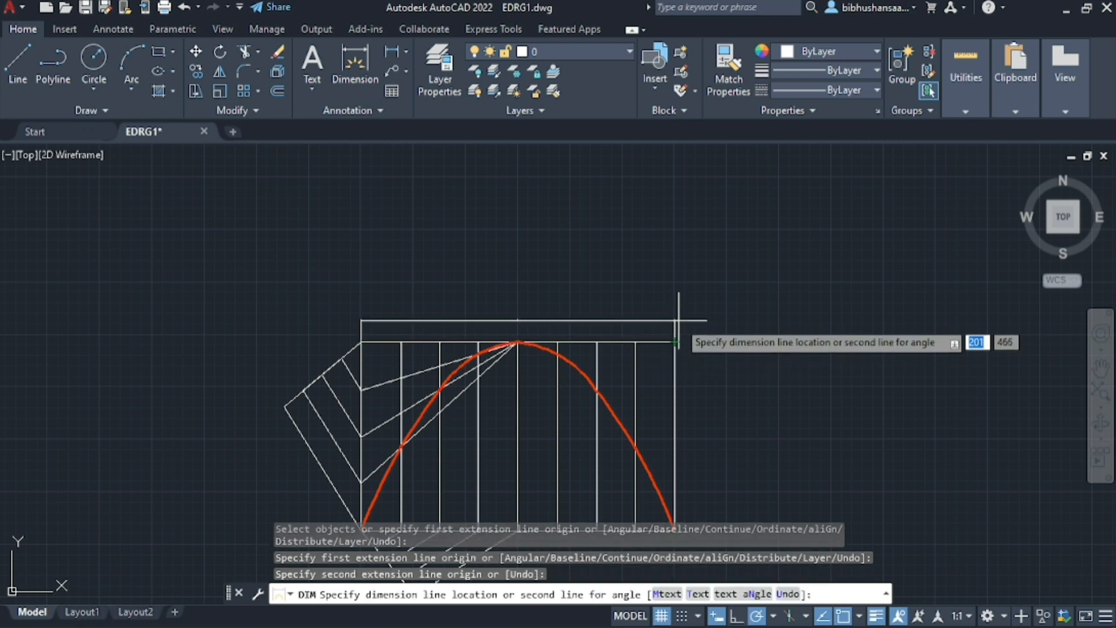
click(672, 323)
scroll(608, 348, up, 6)
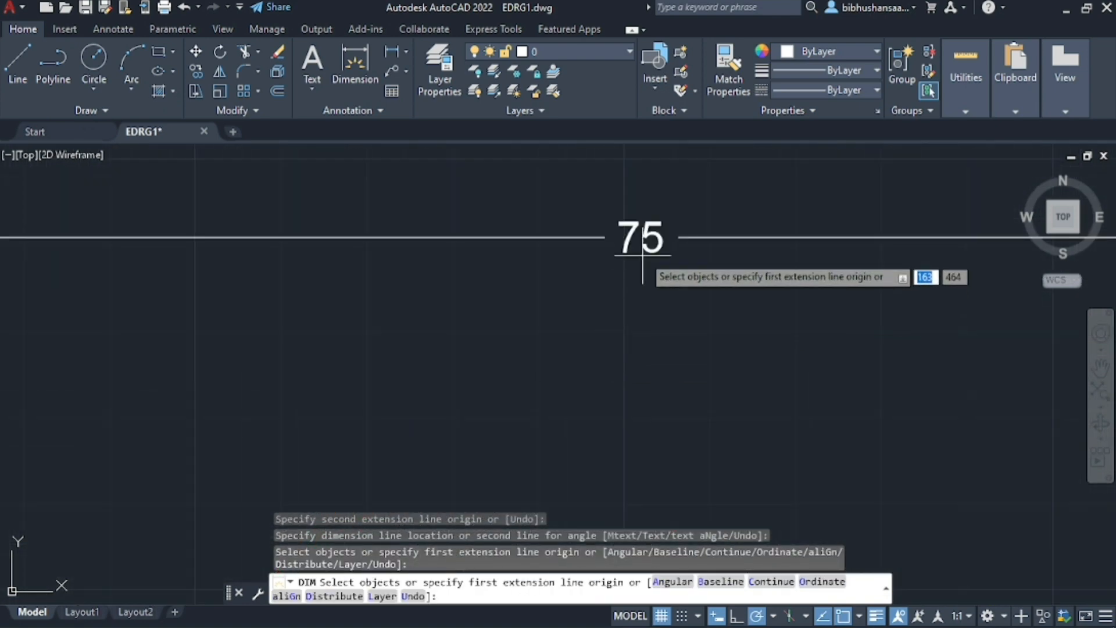
scroll(642, 254, down, 5)
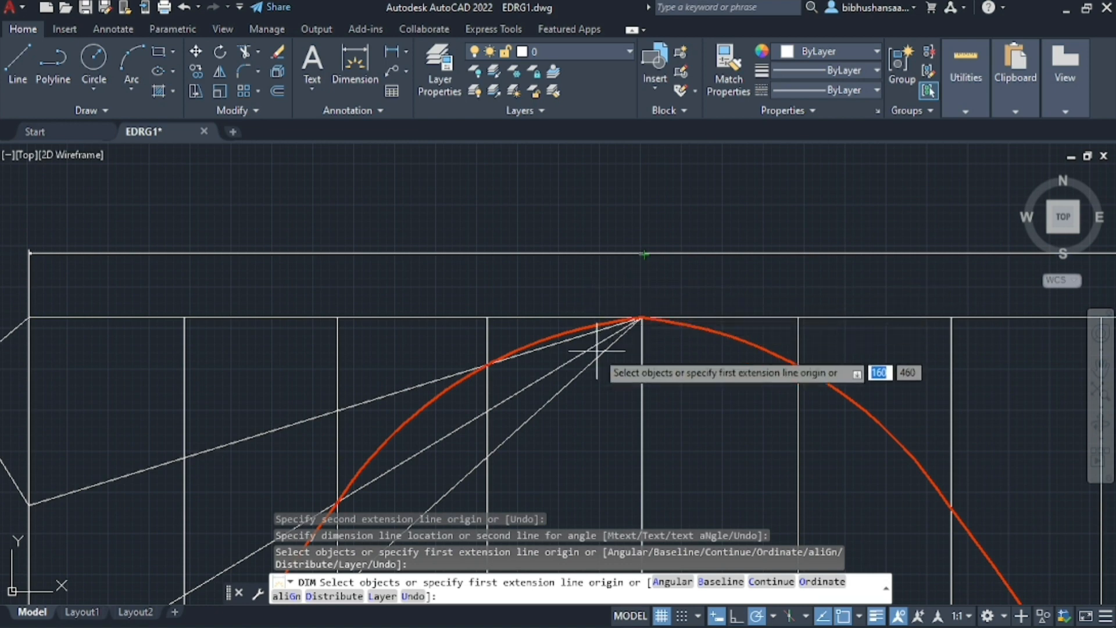
key(Escape)
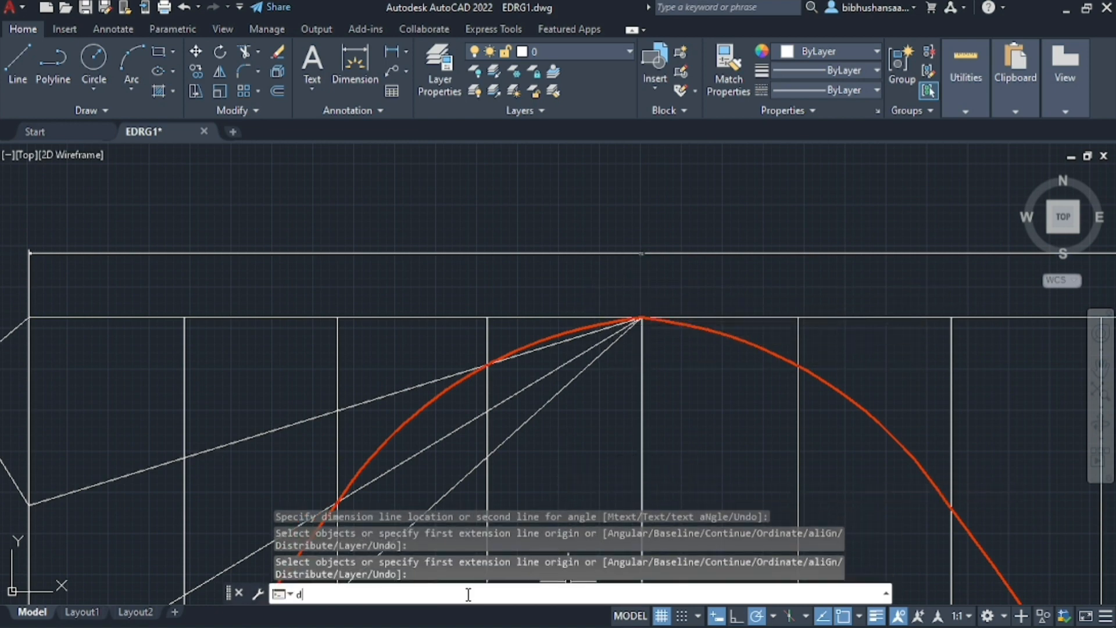
Modify the Standard dimension style to an arrow size of 5 and a text height of 5
text(d)
key(Return)
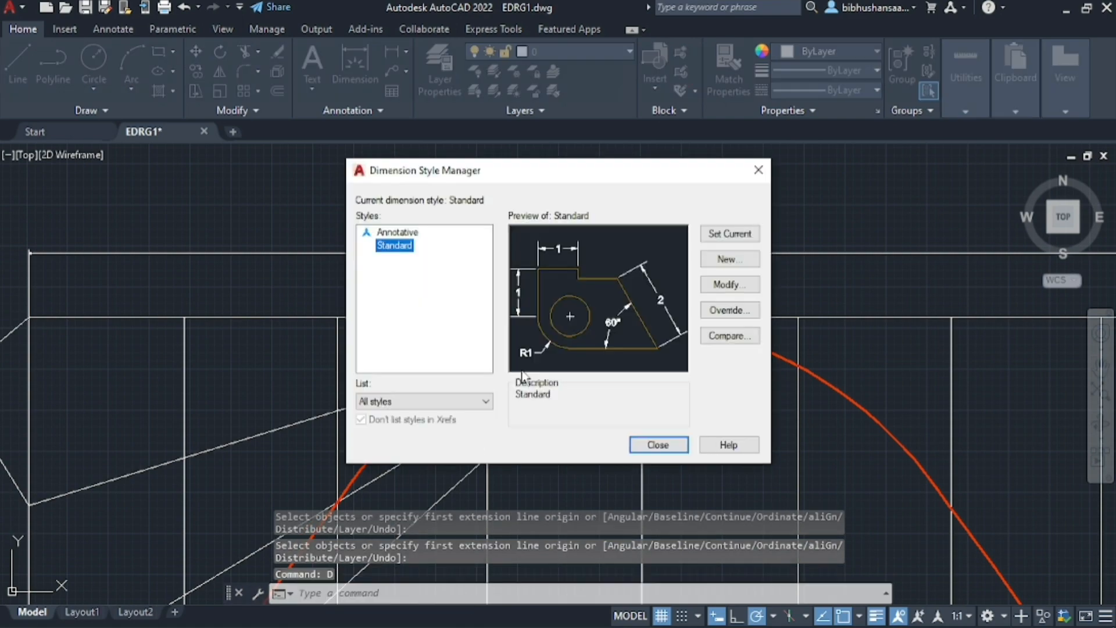
click(730, 285)
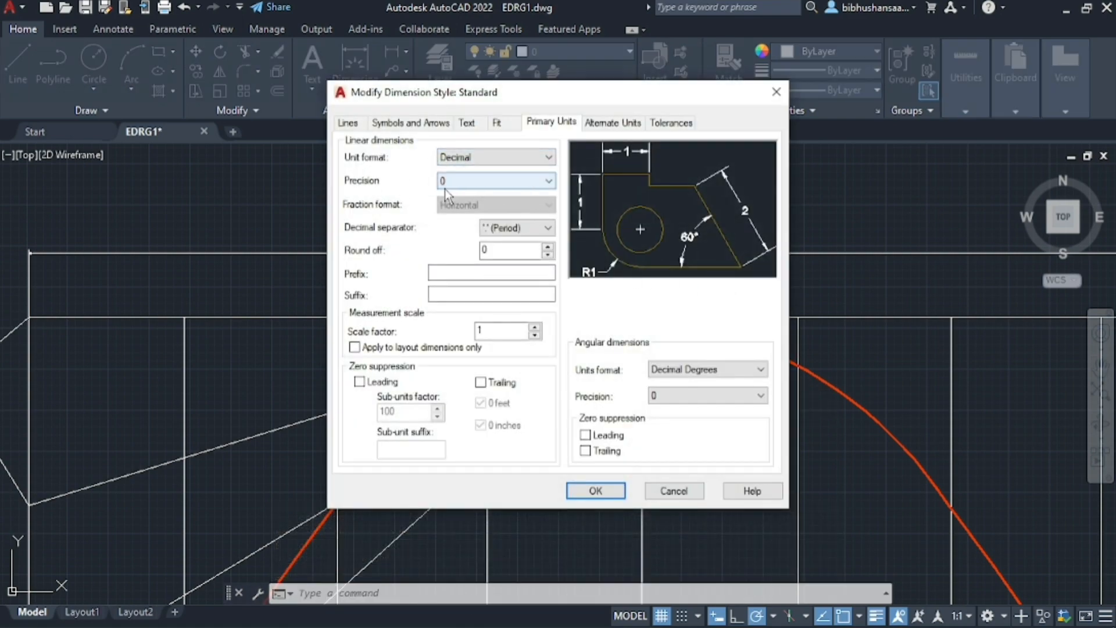
click(415, 123)
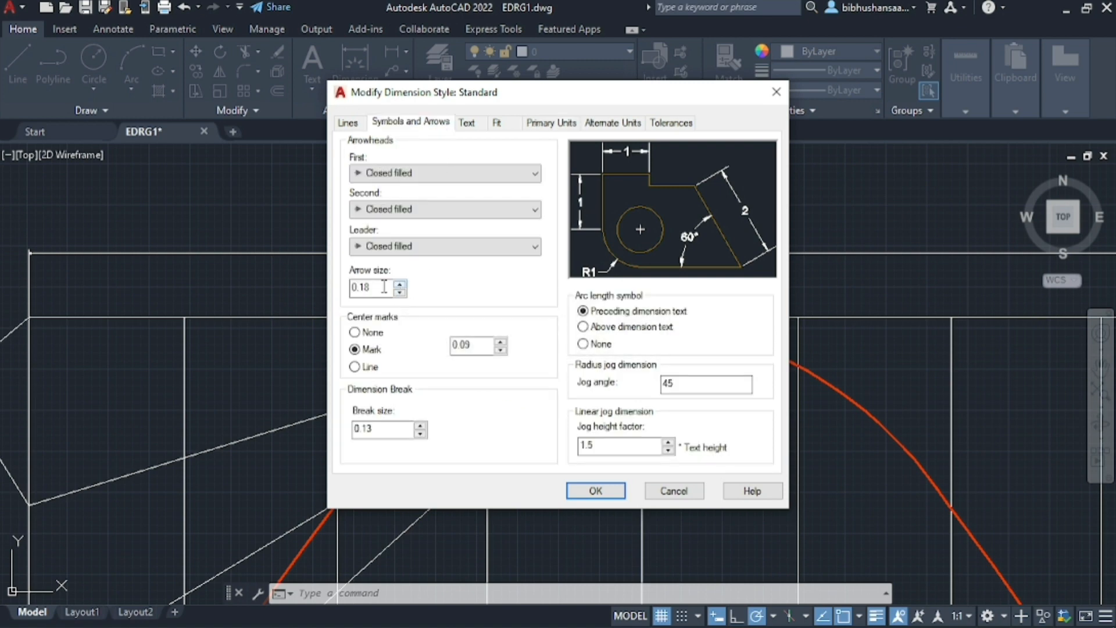
text(5)
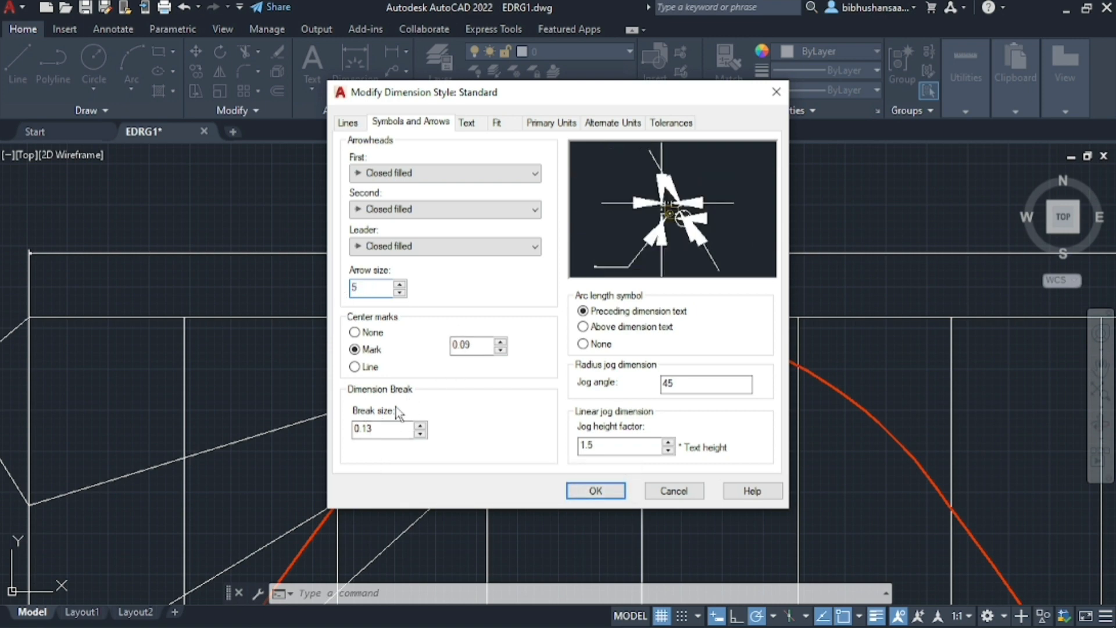
click(467, 123)
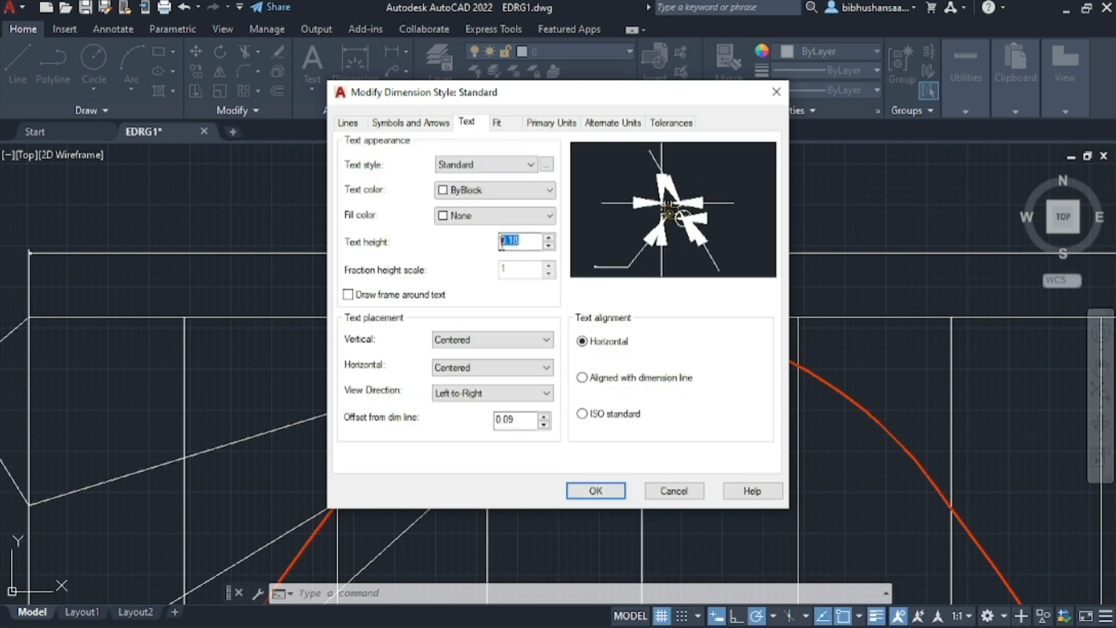
click(595, 492)
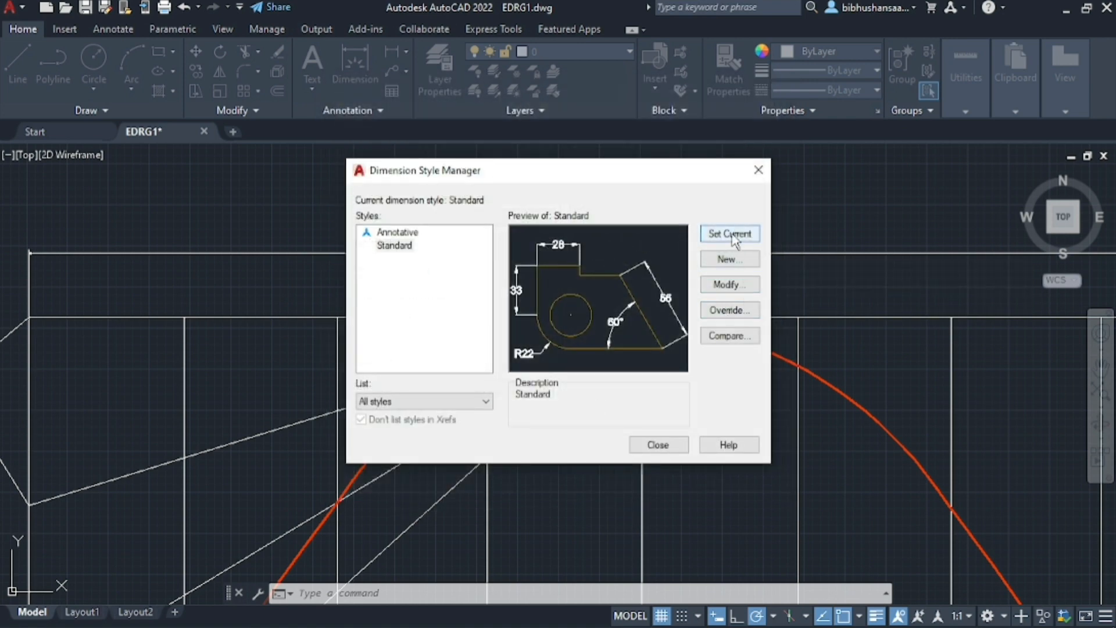
click(657, 445)
Move the top edge's dimension line farther up, so its text clears the rectangle and the curve
scroll(660, 448, down, 2)
scroll(480, 316, down, 3)
scroll(523, 279, down, 2)
scroll(524, 304, up, 6)
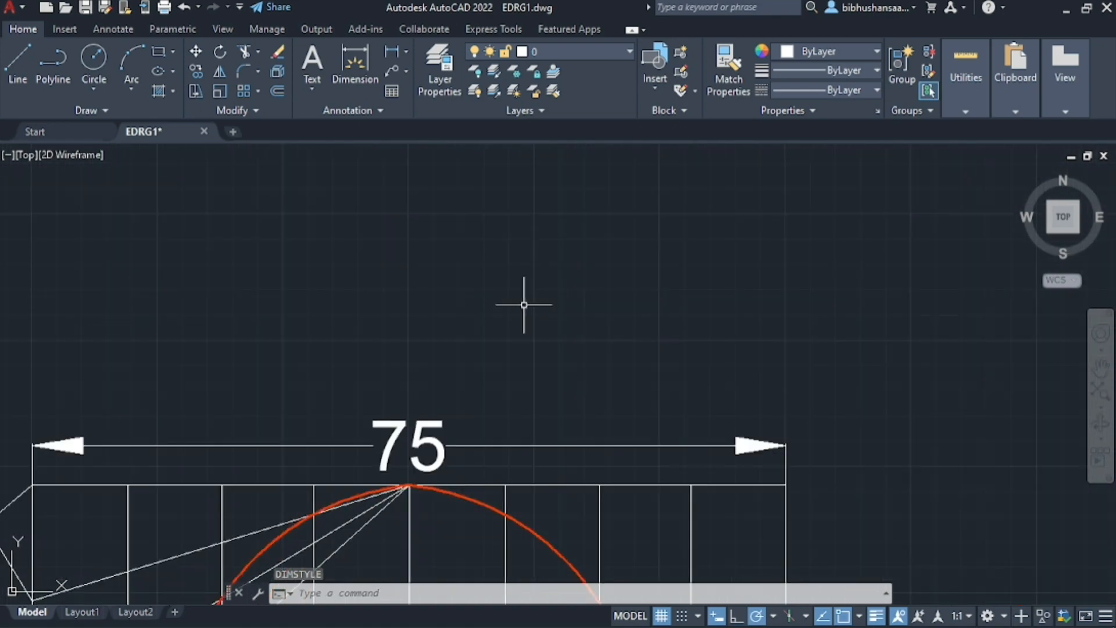
scroll(511, 337, down, 2)
scroll(498, 363, down, 1)
scroll(498, 363, up, 2)
click(452, 429)
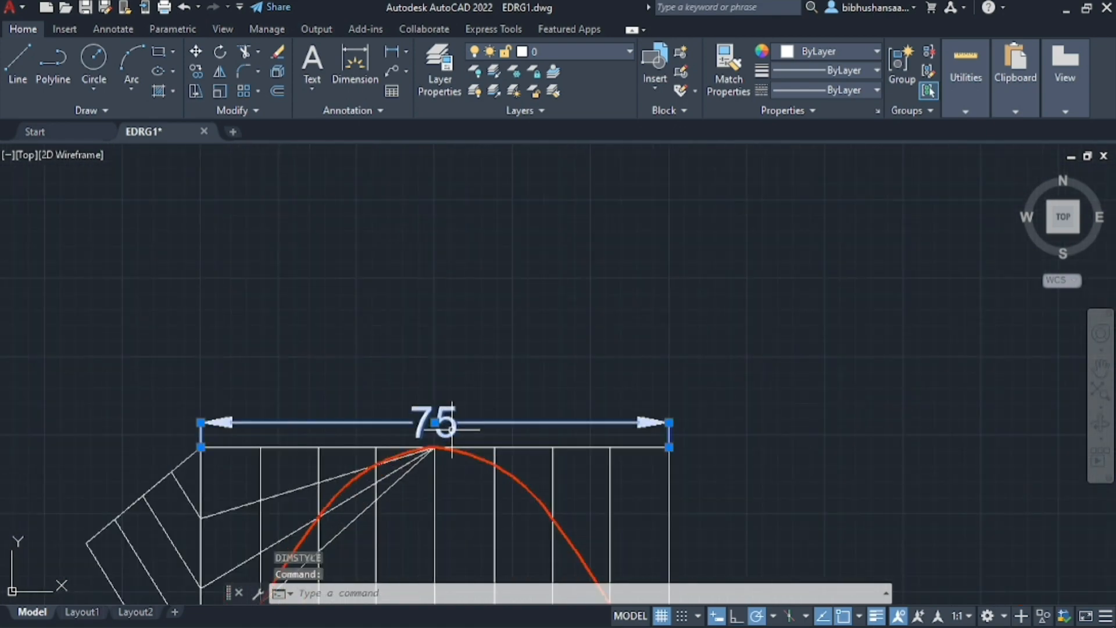
click(434, 422)
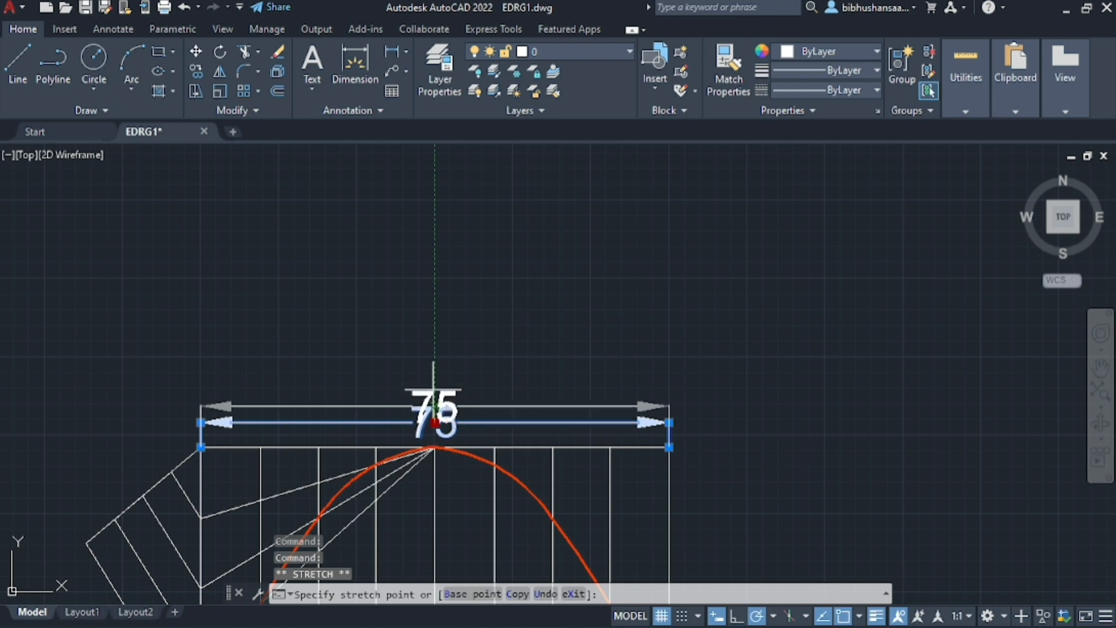
click(435, 383)
scroll(588, 361, down, 2)
click(645, 290)
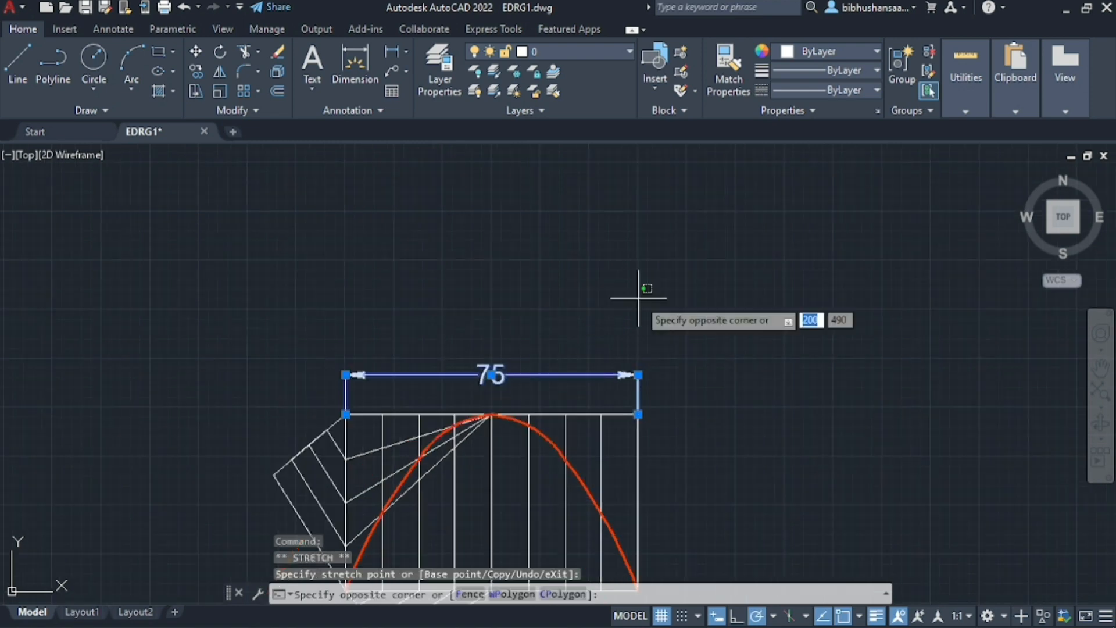
key(Escape)
key(Escape)
Dimension the rectangle's right edge from its upper to its lower corner, placing the dimension line outside the rectangle
scroll(646, 292, down, 2)
scroll(643, 456, up, 2)
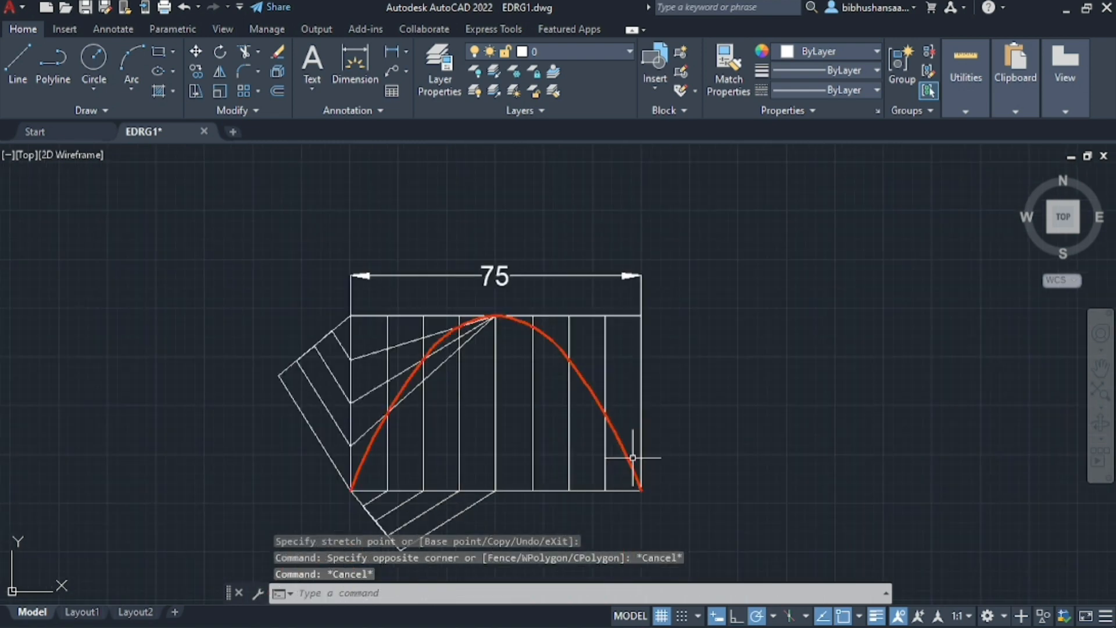
click(355, 61)
scroll(612, 356, up, 1)
click(641, 316)
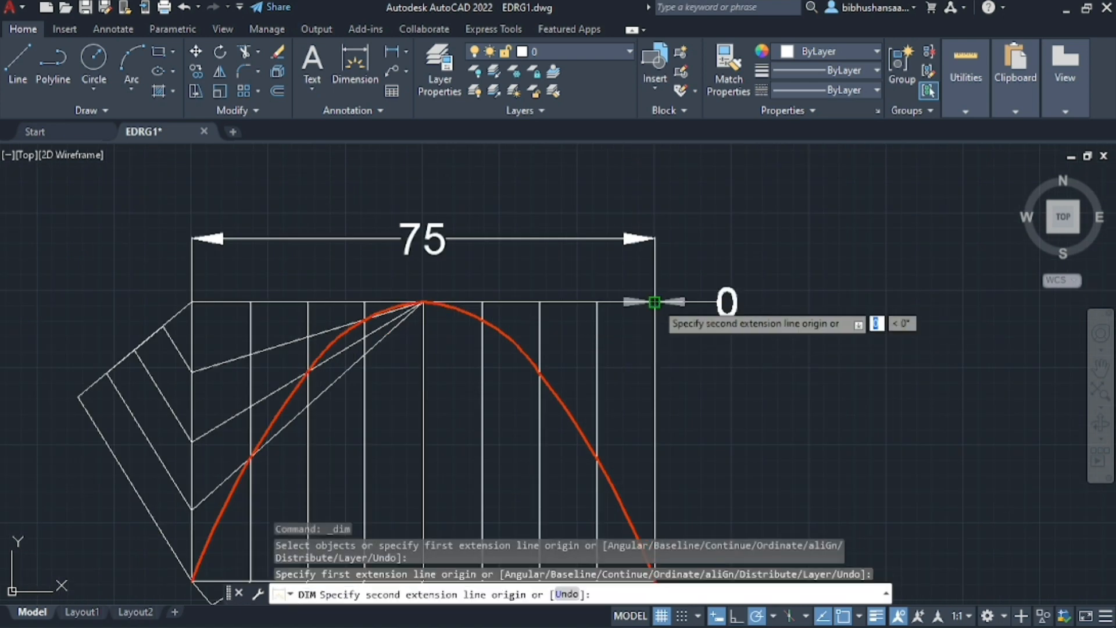
scroll(655, 302, down, 3)
click(655, 409)
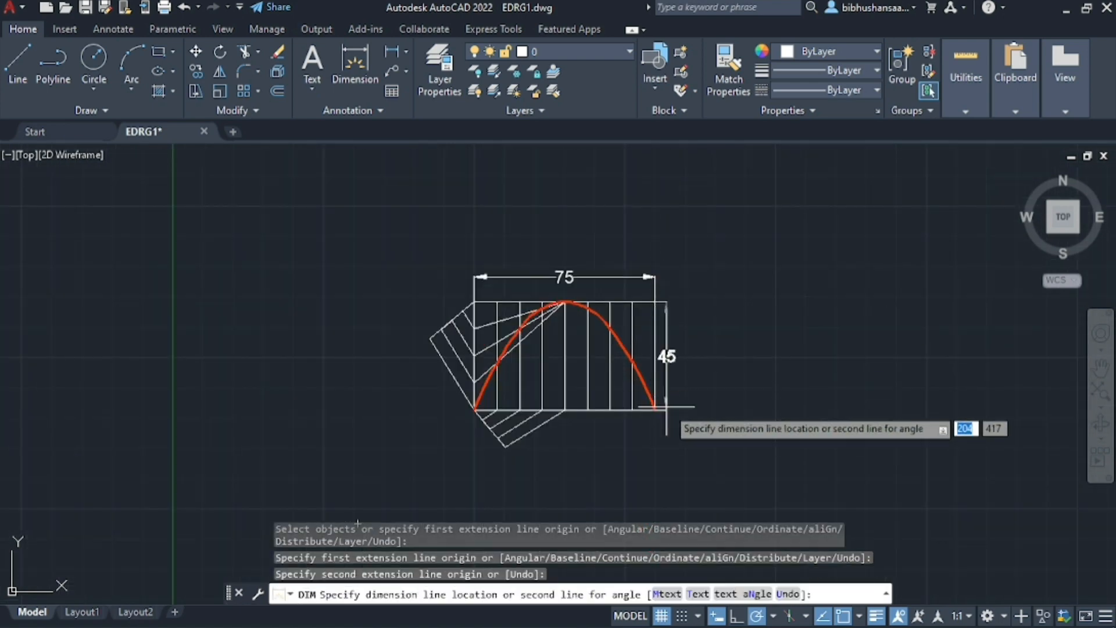
click(686, 407)
scroll(723, 300, down, 1)
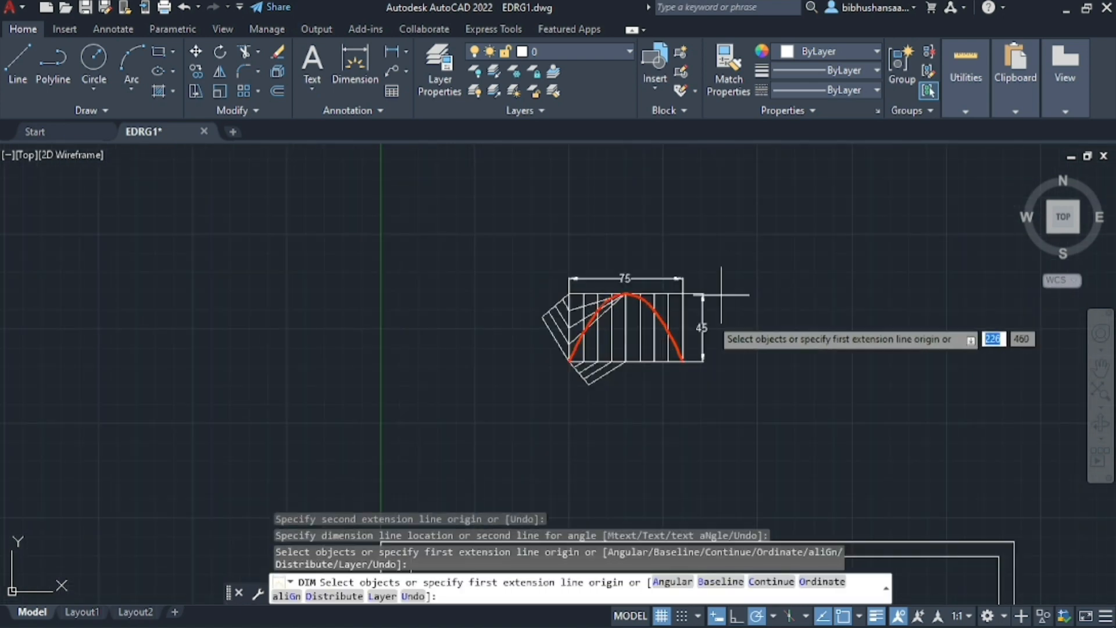
scroll(668, 396, up, 3)
scroll(573, 391, down, 2)
scroll(529, 361, up, 4)
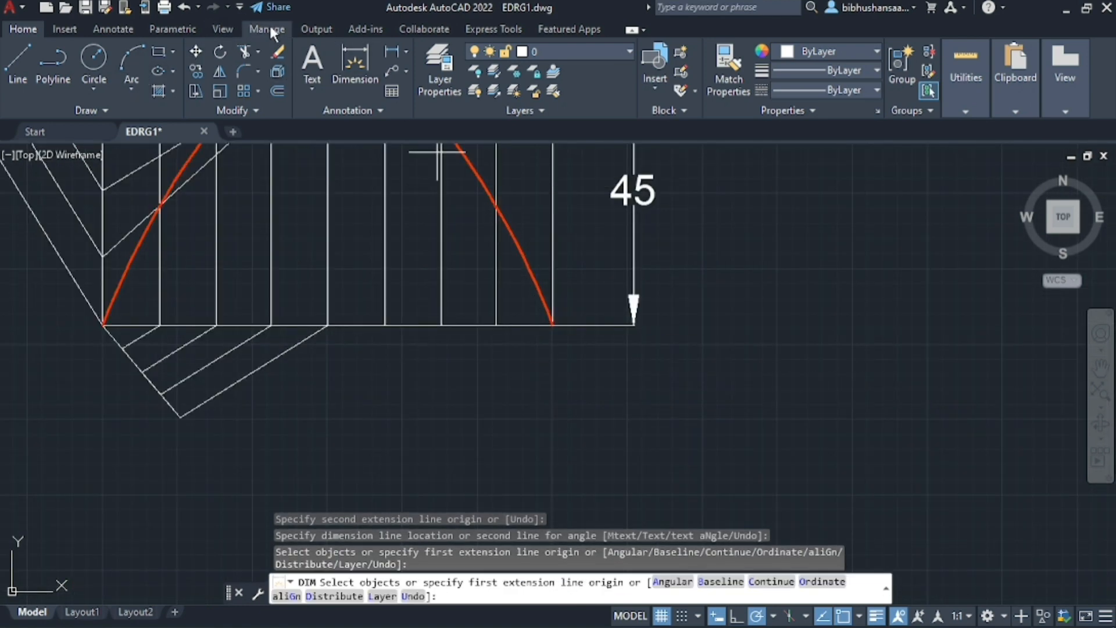
Add the multiline text "PARABOLA" at height 8 below the dimensioned rectangle and save the text
click(308, 68)
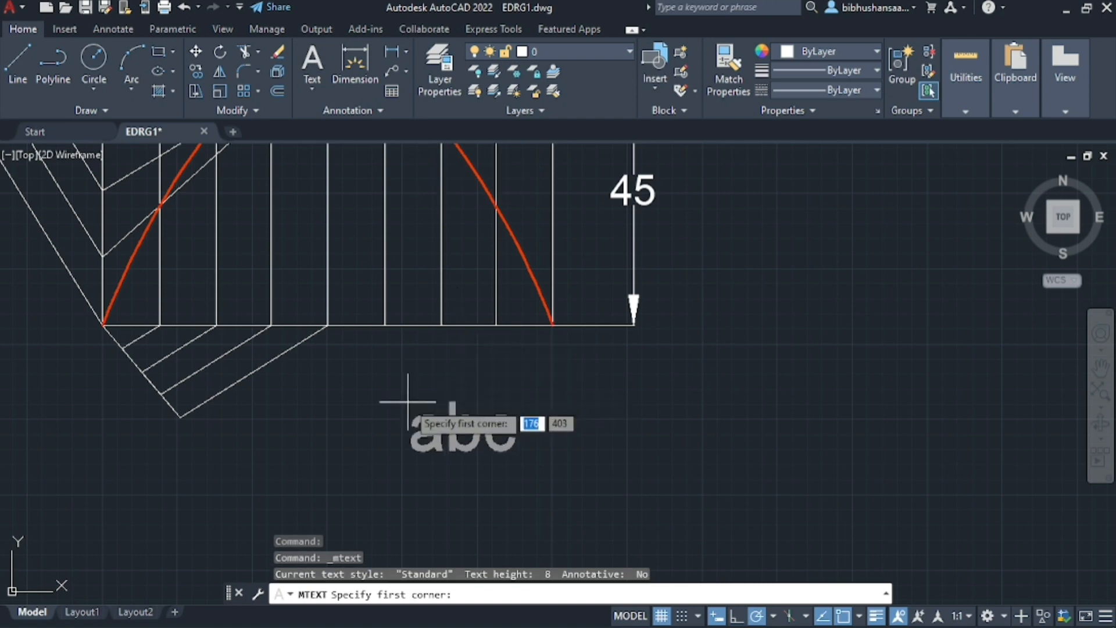
scroll(427, 424, up, 3)
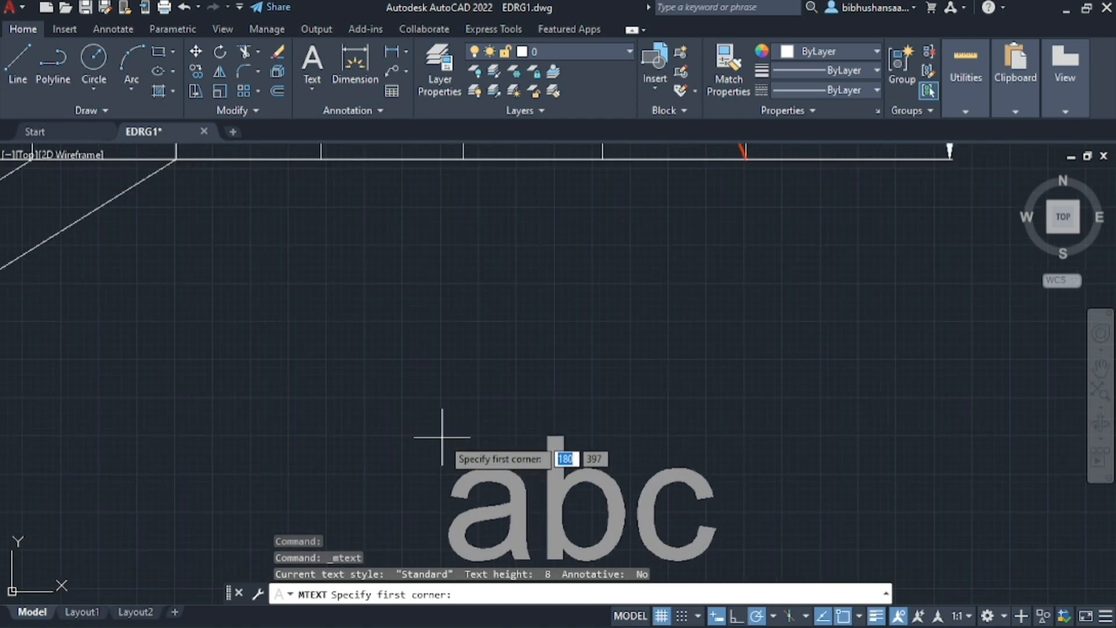
click(443, 435)
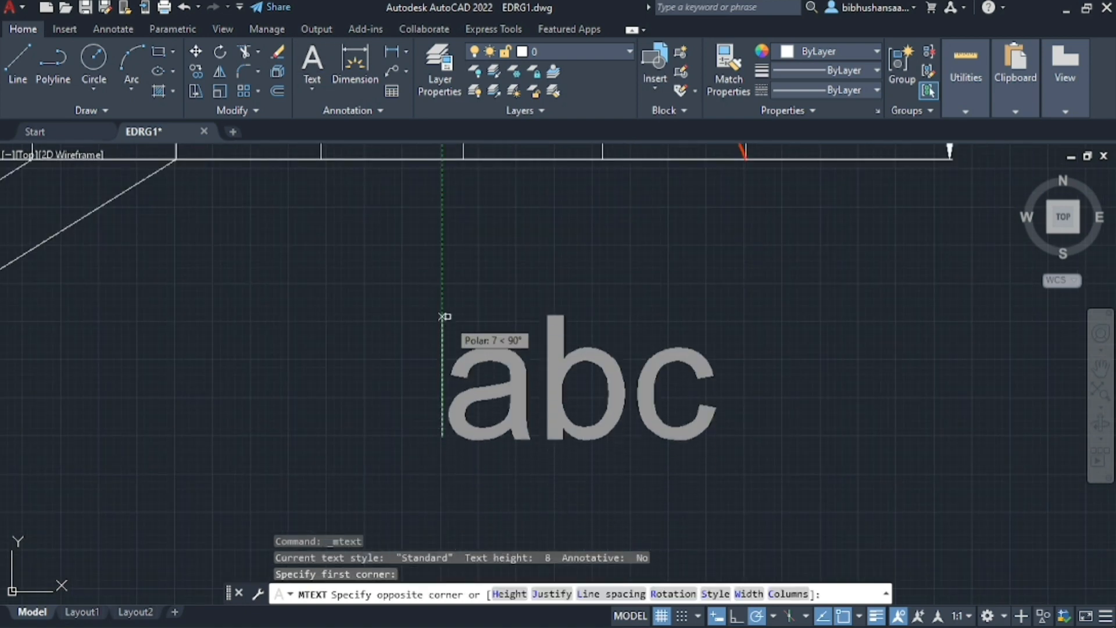
click(443, 284)
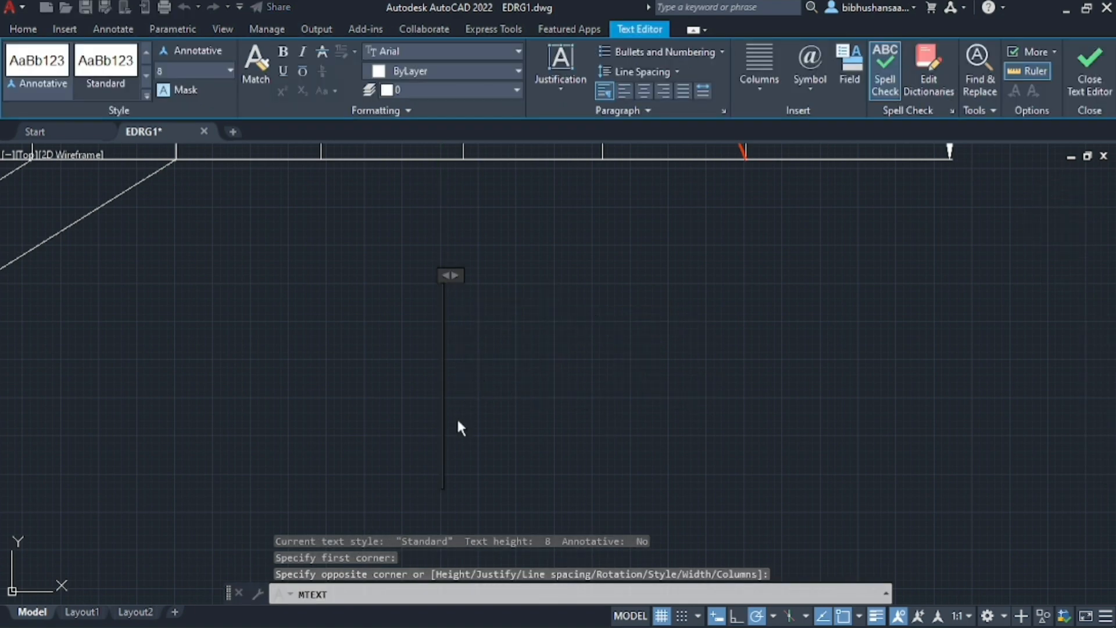
text(para)
key(BackSpace)
key(BackSpace)
key(BackSpace)
key(BackSpace)
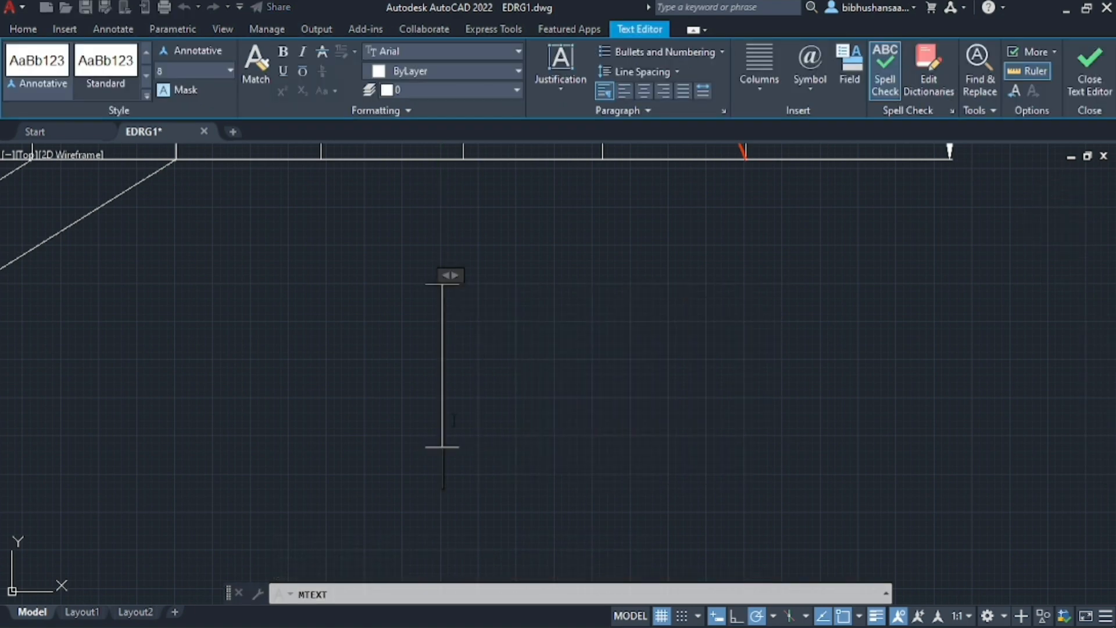
text(PARABOLA)
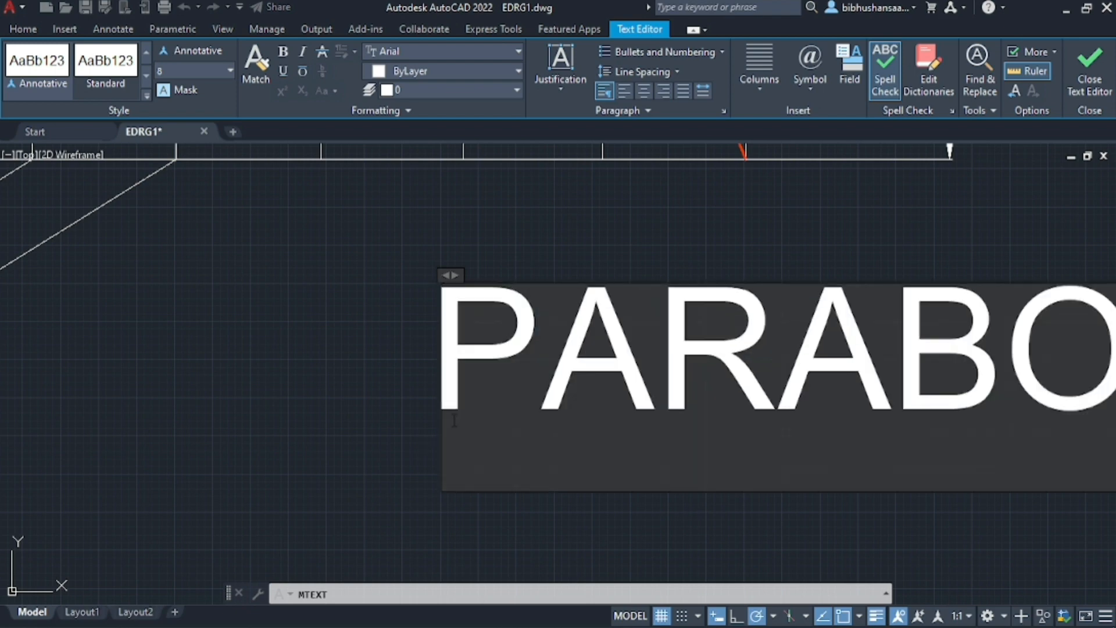
scroll(681, 359, down, 4)
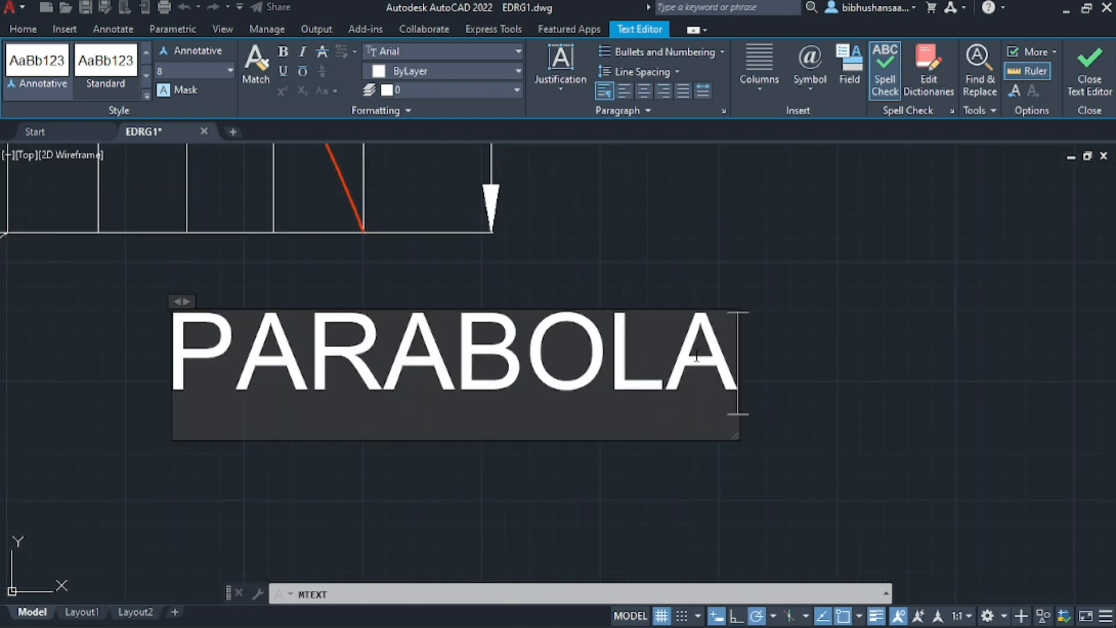
key(Return)
key(Escape)
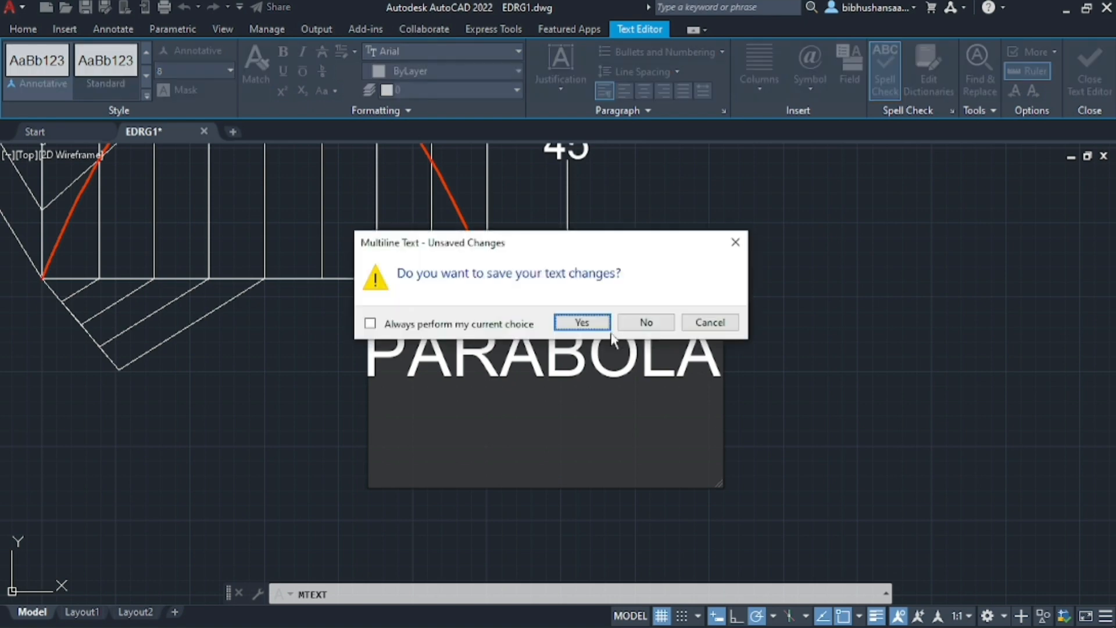
click(563, 323)
scroll(796, 342, down, 3)
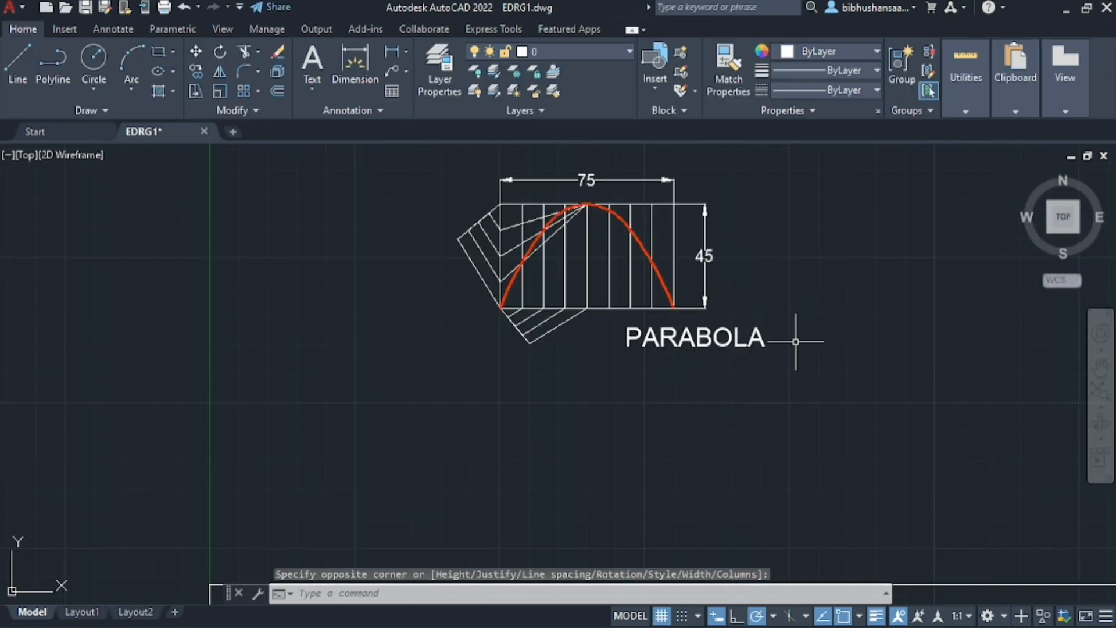
Move the PARABOLA title so it sits beneath the middle of the parabola's rectangle, clear of the construction lines
click(730, 336)
drag(682, 345, 591, 379)
scroll(717, 299, up, 5)
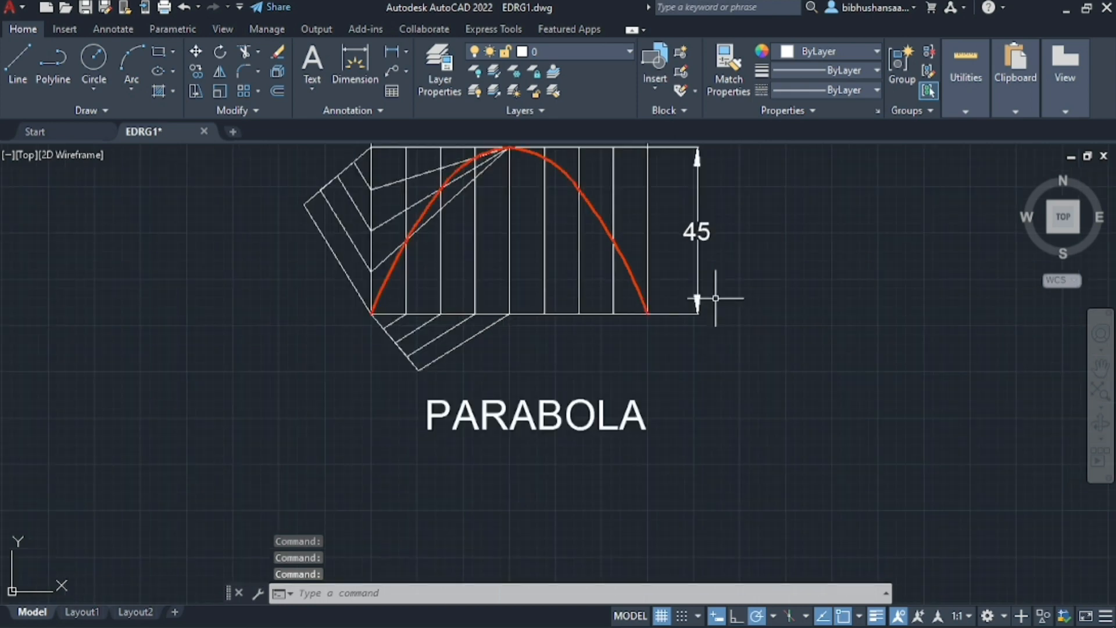
scroll(705, 319, down, 5)
scroll(741, 427, up, 3)
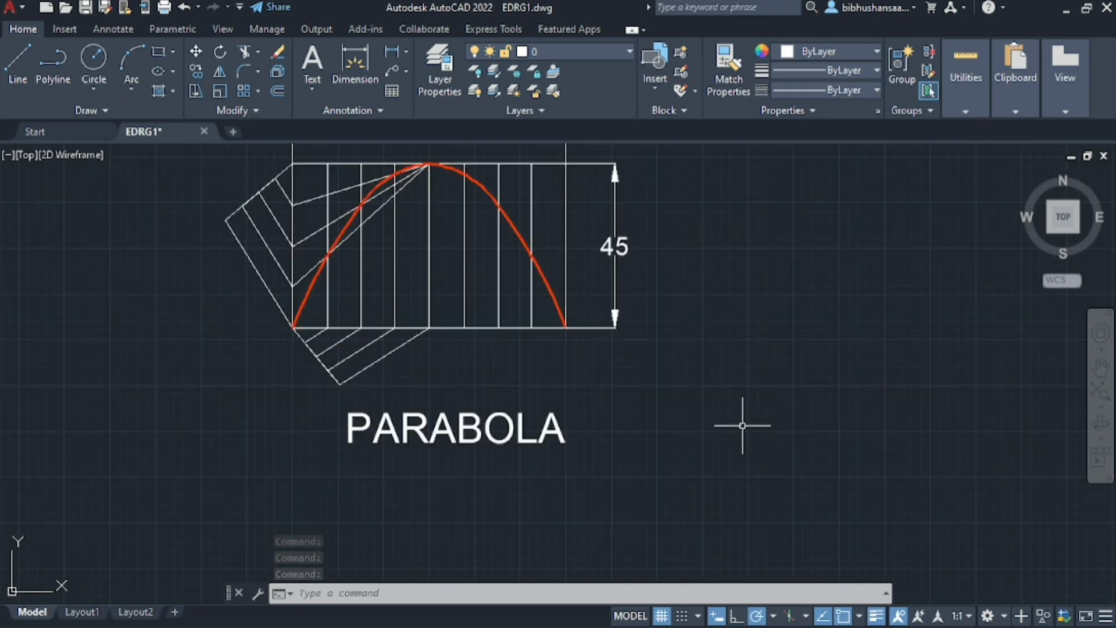
scroll(447, 383, down, 3)
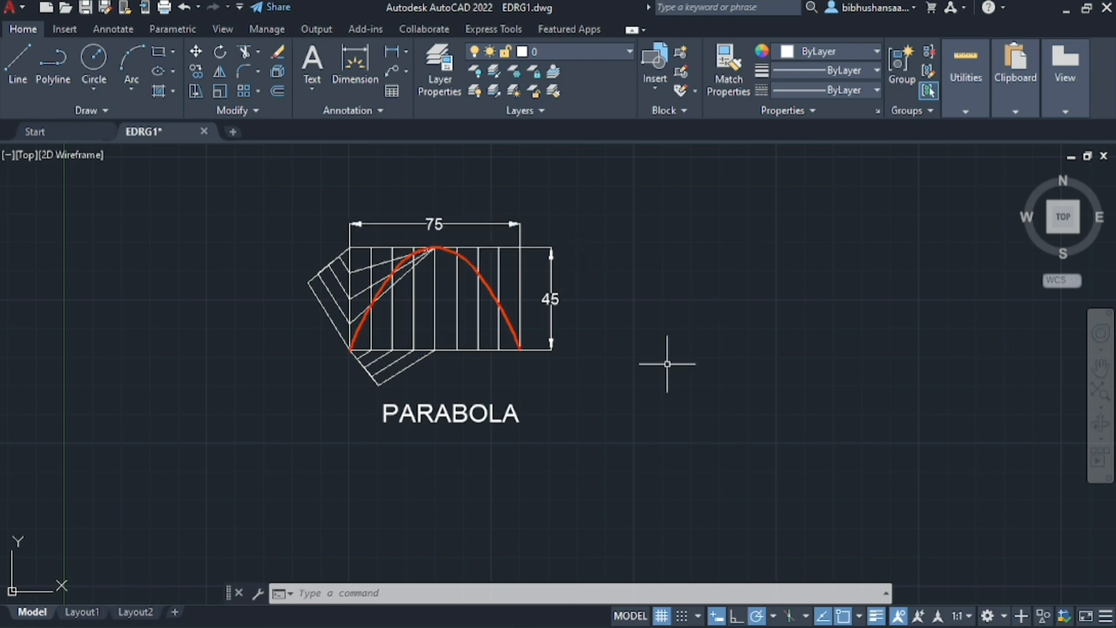
scroll(667, 364, up, 2)
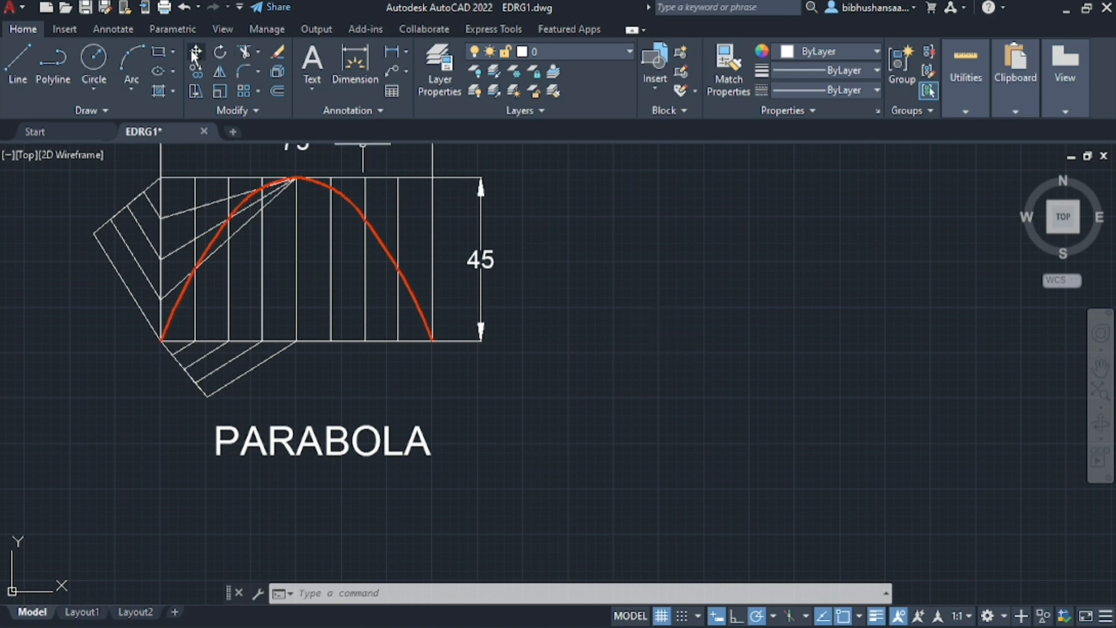
click(314, 74)
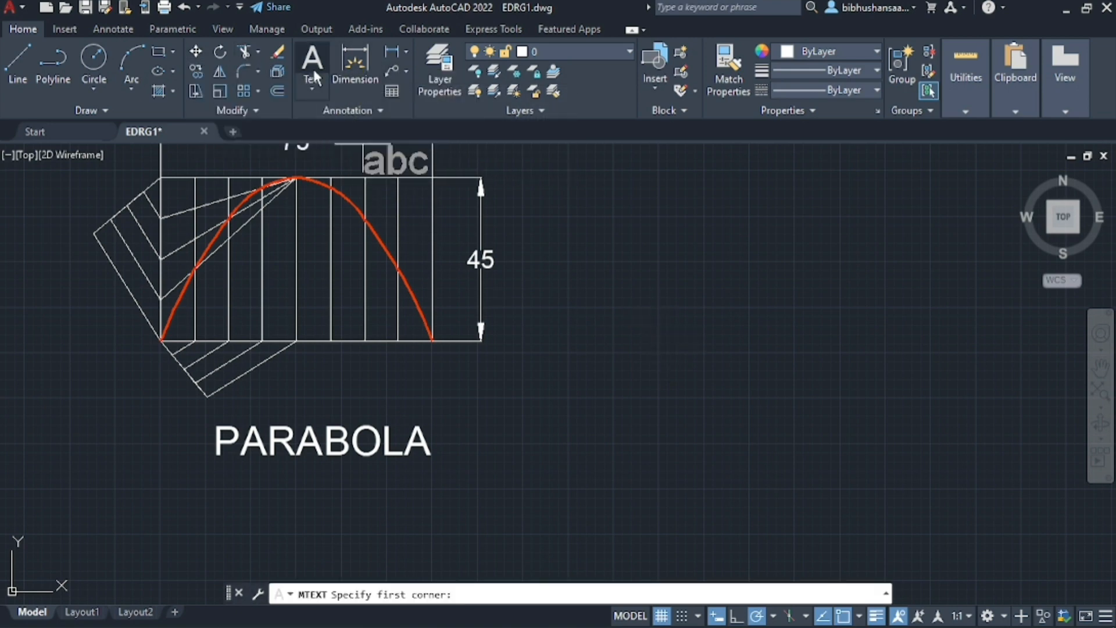
scroll(511, 406, up, 2)
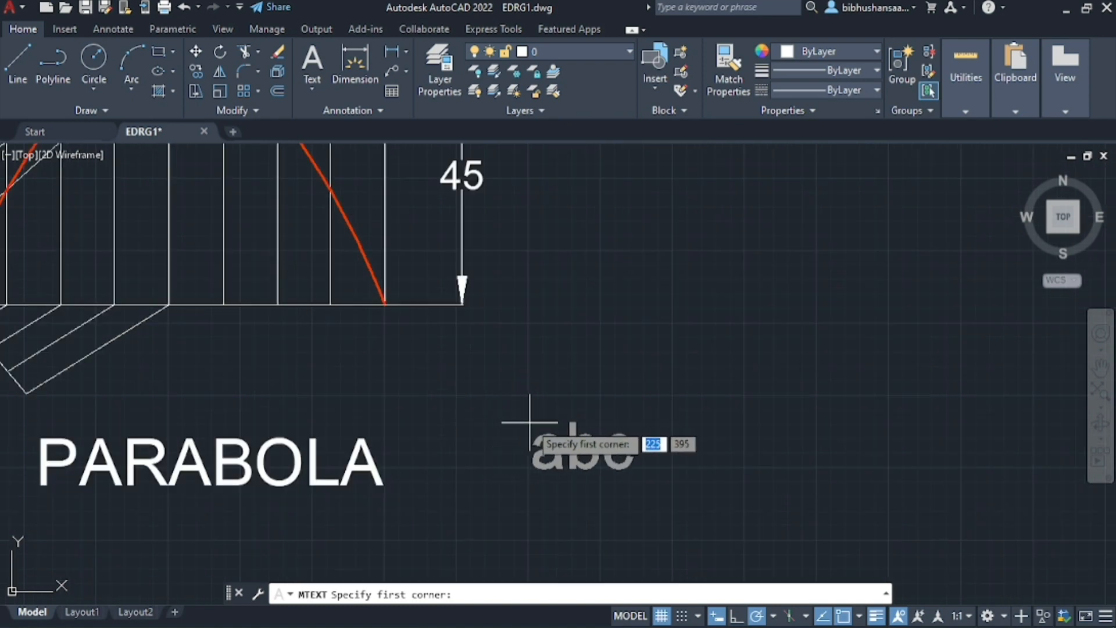
click(530, 422)
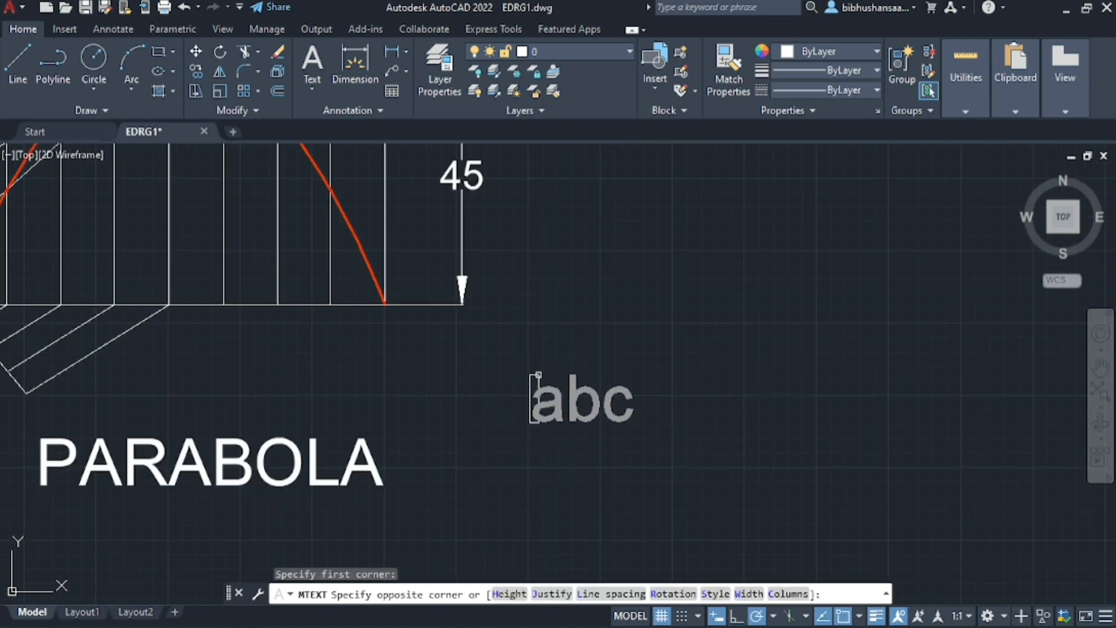
click(538, 375)
text(SCALE:)
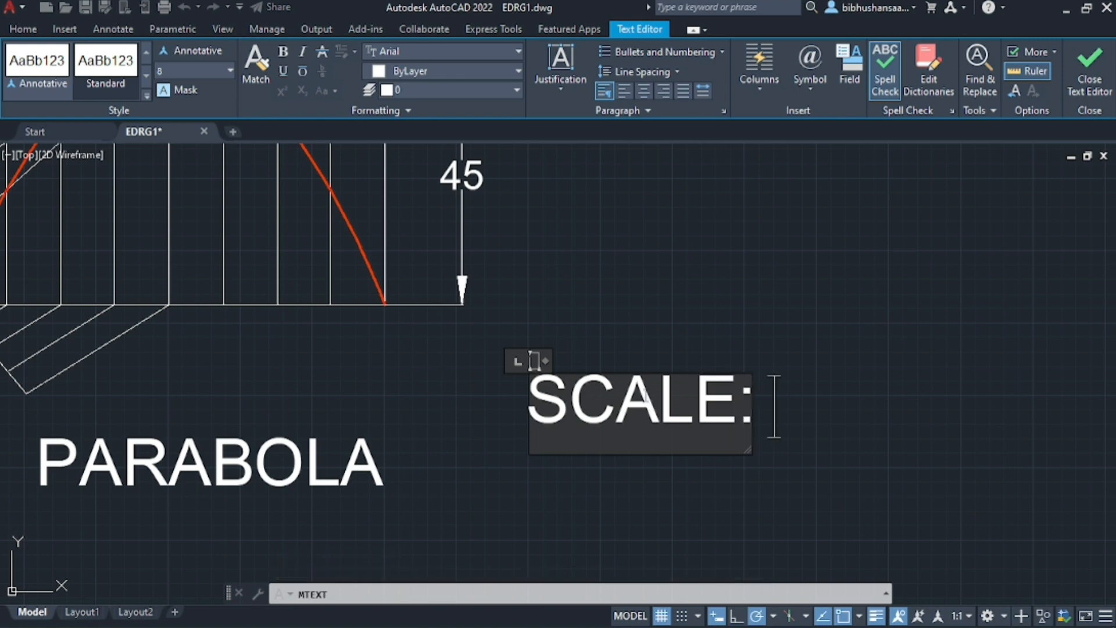
key(Return)
text(1)
key(BackSpace)
key(BackSpace)
key(Return)
text(1)
key(BackSpace)
key(BackSpace)
key(Return)
text(Q)
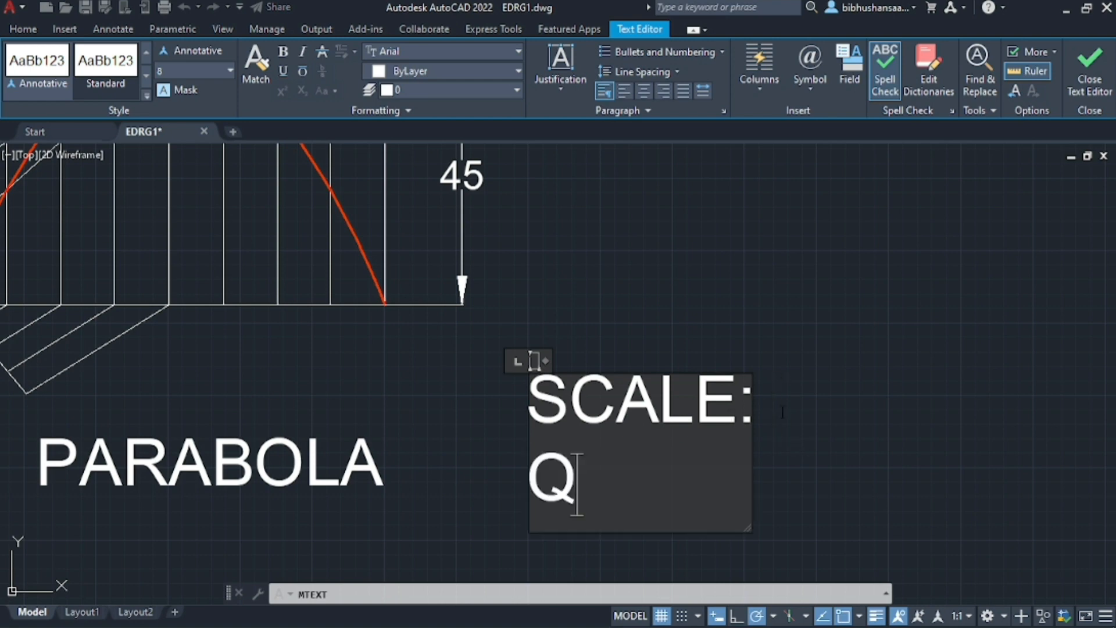
key(BackSpace)
key(BackSpace)
key(BackSpace)
key(BackSpace)
key(BackSpace)
key(BackSpace)
key(BackSpace)
key(BackSpace)
key(ctrl+z)
key(Escape)
click(647, 326)
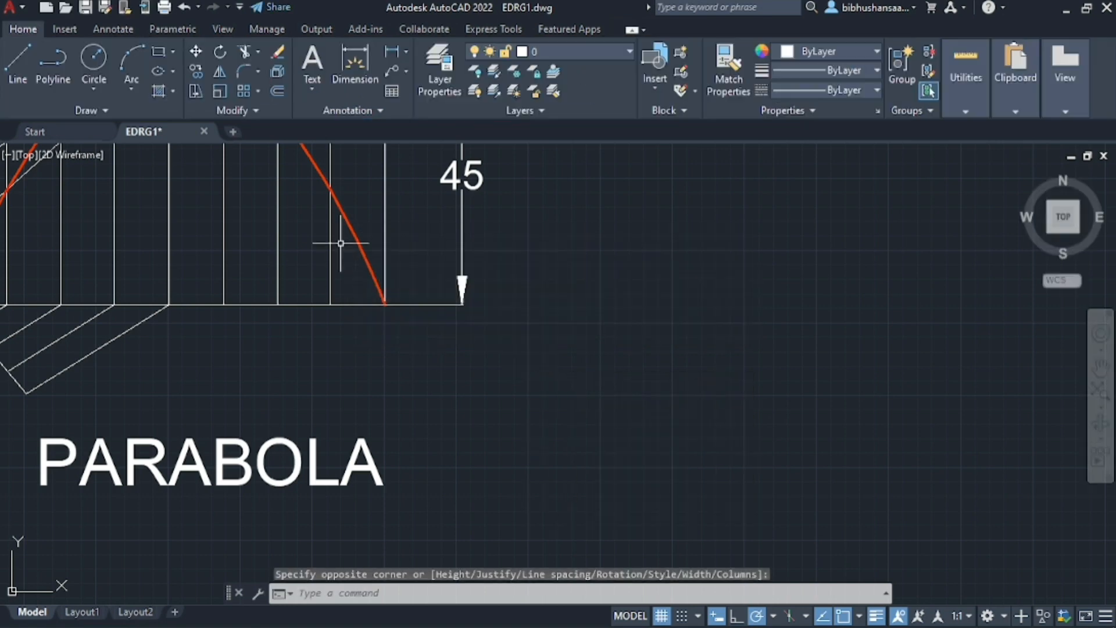
Add the multiline text "SCALE:1:1000" below and to the right of the 45 dimension, in a frame wide enough for one line
click(312, 64)
click(527, 388)
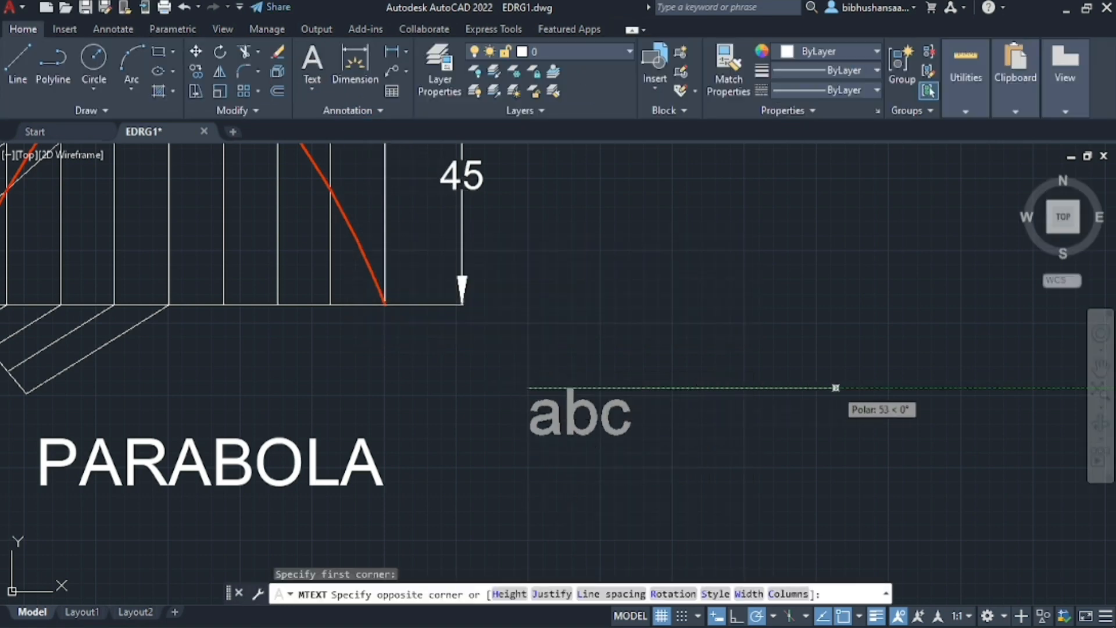
click(1036, 388)
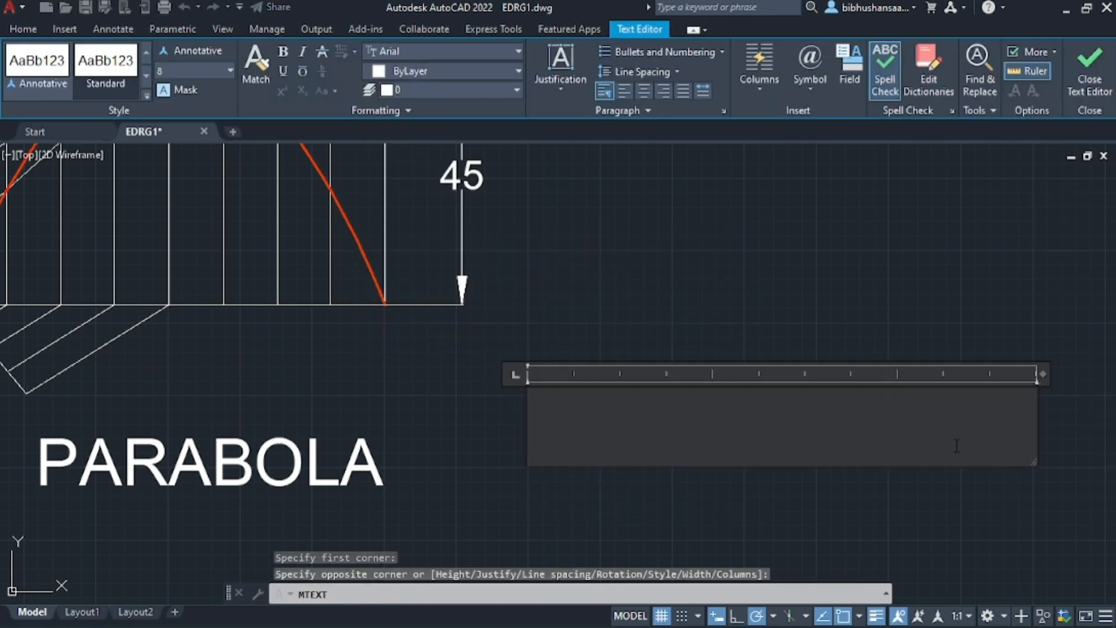
text(SCALE:)
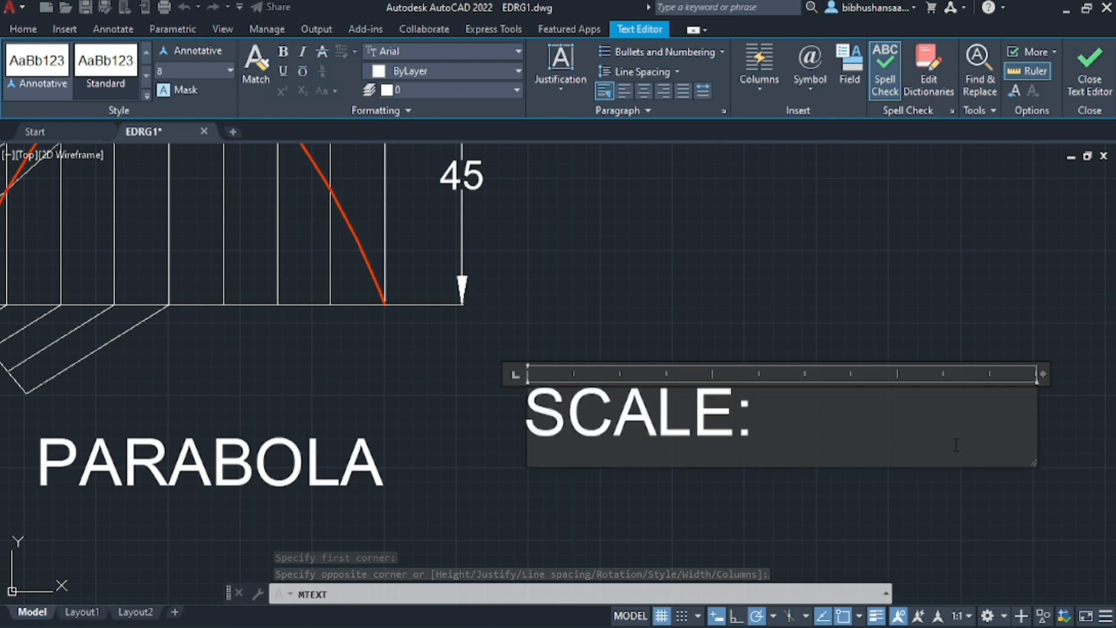
text(1:1000)
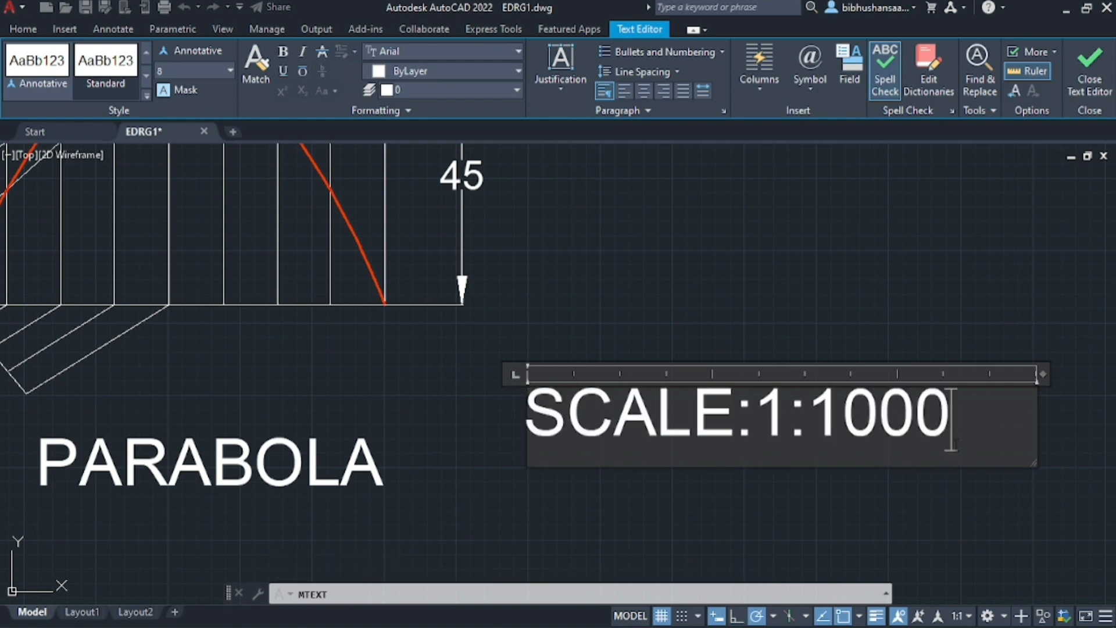
click(938, 299)
scroll(939, 300, down, 3)
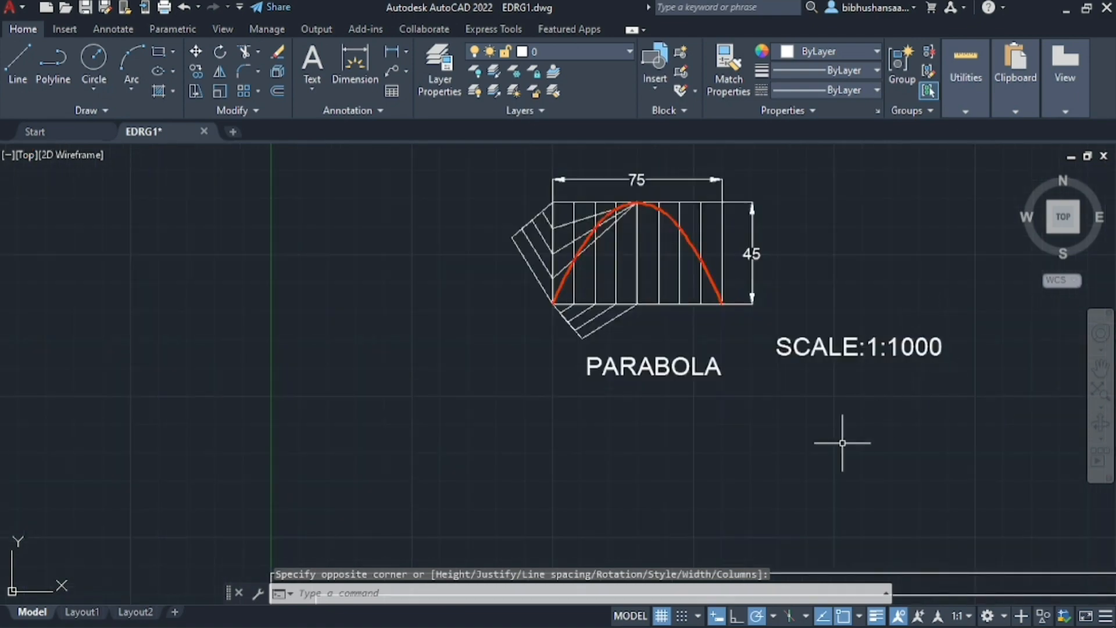
scroll(713, 198, up, 3)
Move the SCALE:1:1000 note horizontally closer to the parabola drawing
click(844, 439)
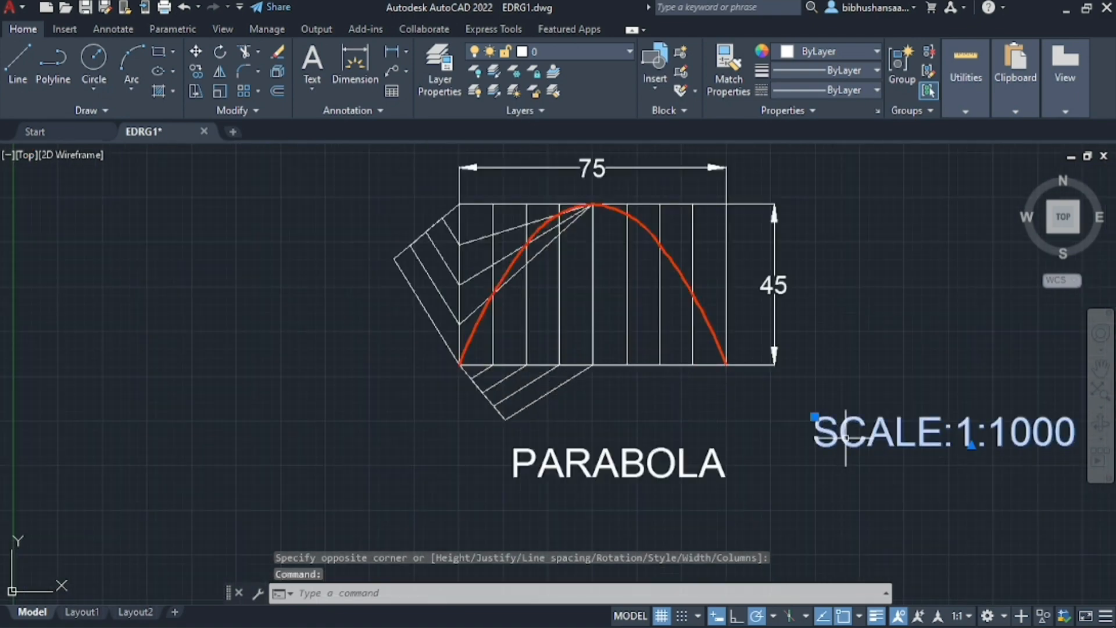
scroll(762, 404, down, 3)
scroll(763, 404, up, 5)
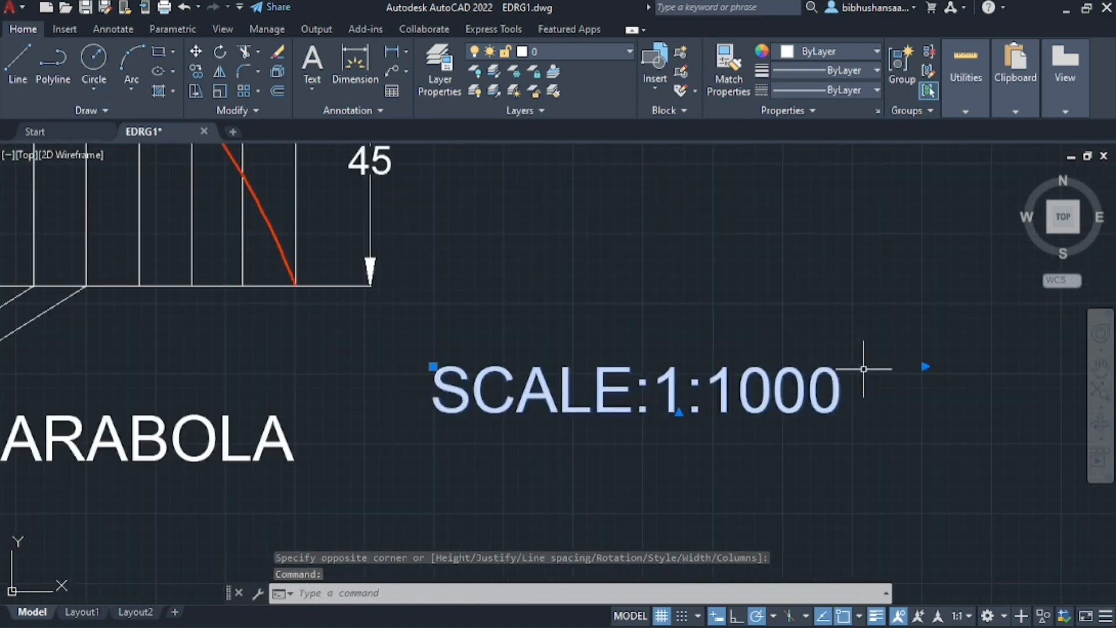
click(436, 367)
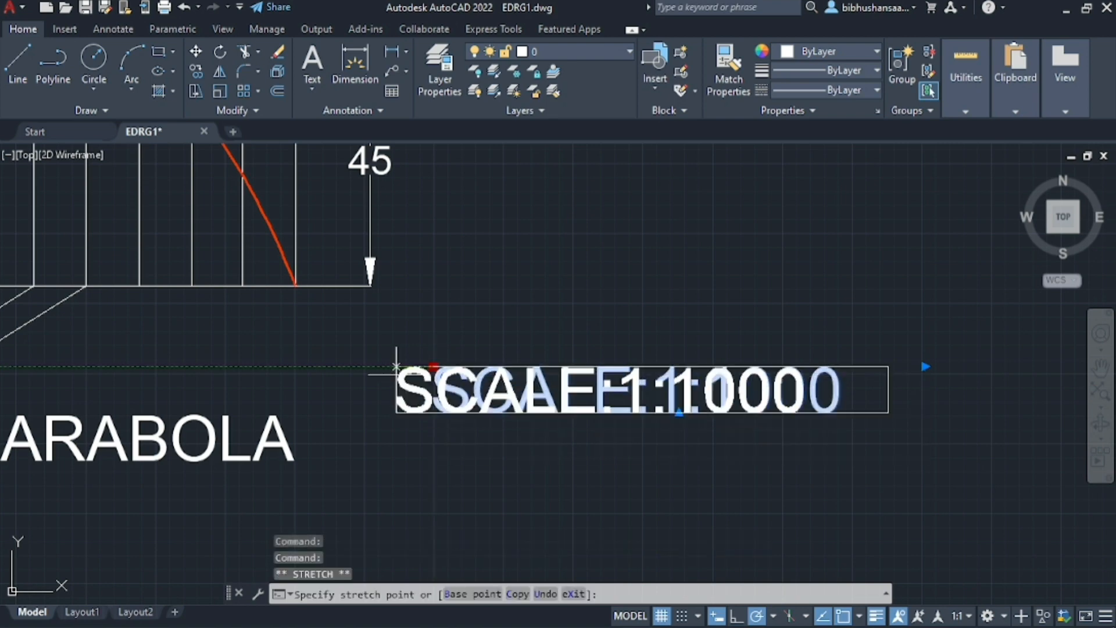
click(373, 368)
Narrow the scale note's text frame to end just after its last digit and adjust the frame's height
scroll(681, 379, up, 2)
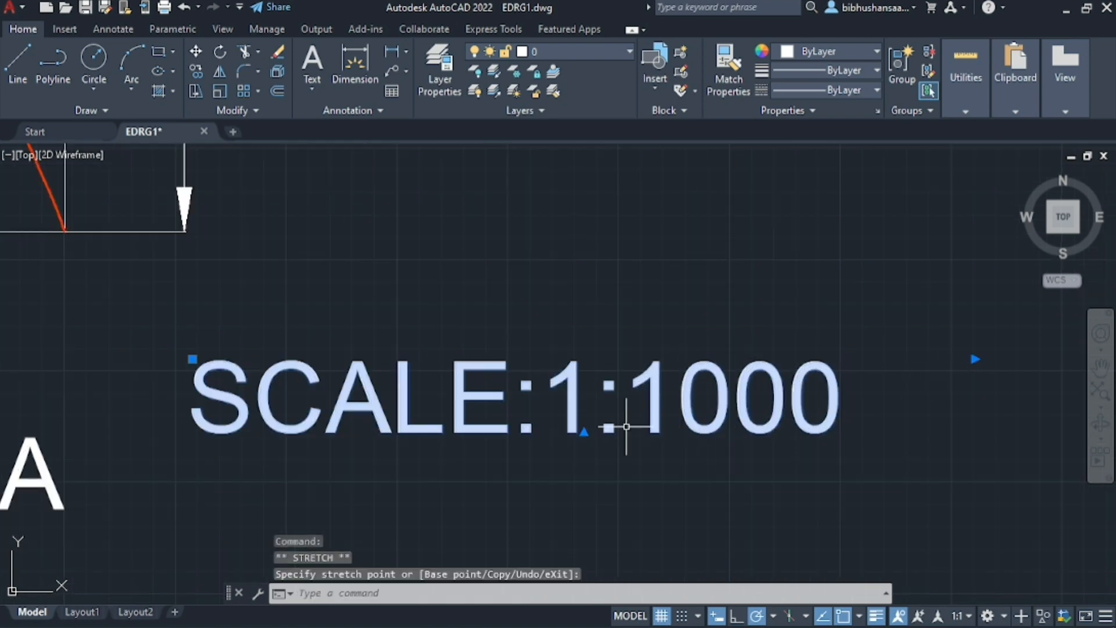
click(583, 433)
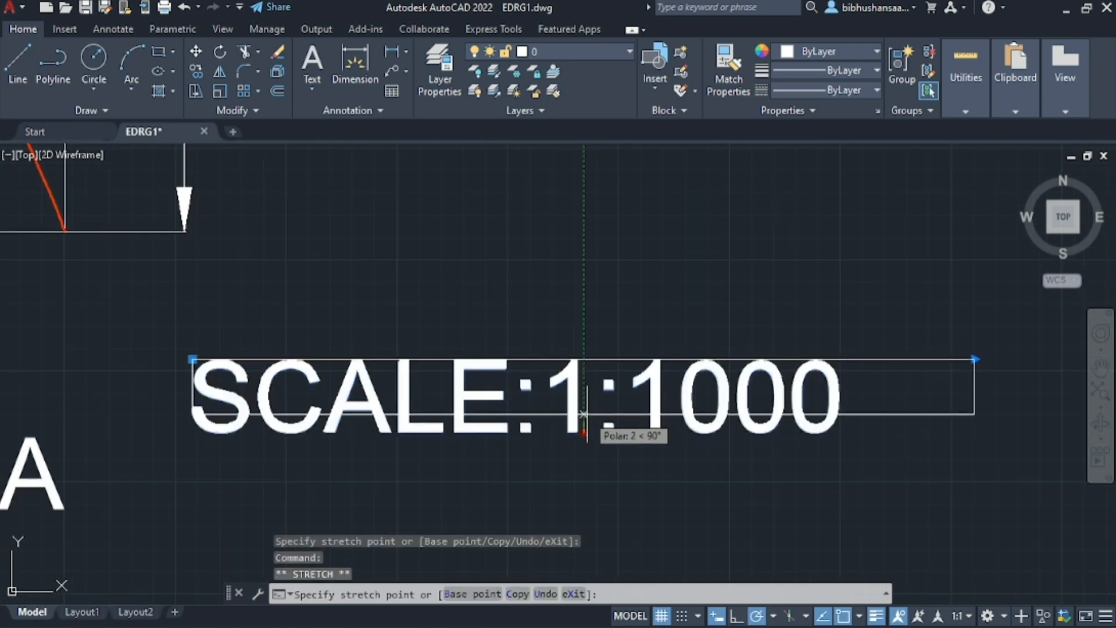
click(587, 411)
click(974, 359)
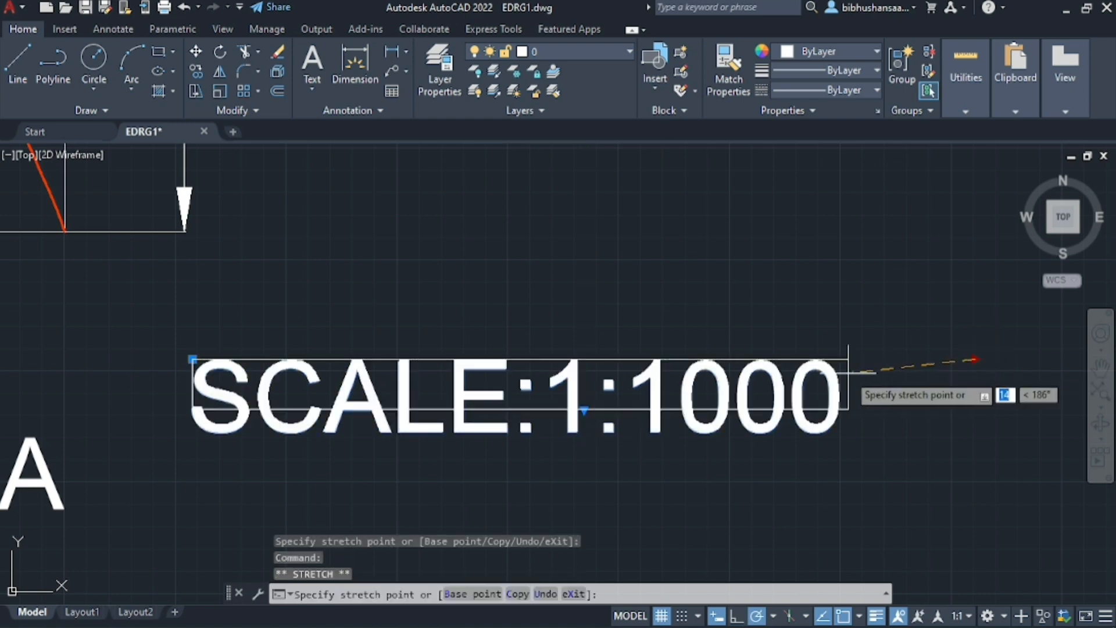
click(848, 372)
click(520, 411)
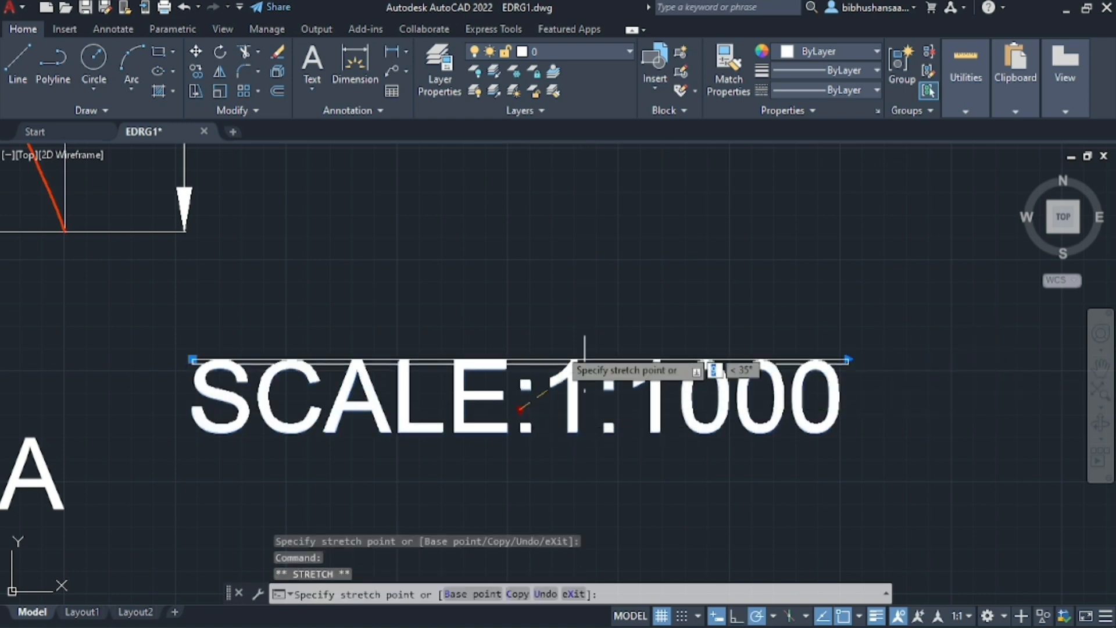
click(437, 427)
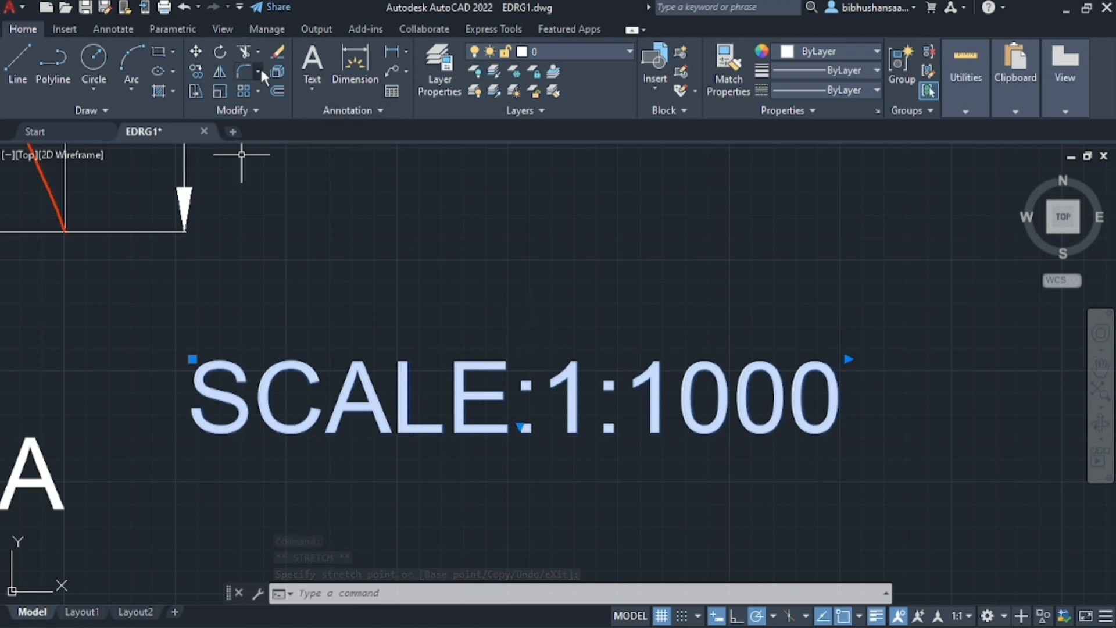
Scale down the SCALE:1:1000 note about a base point within its text, making it smaller than the PARABOLA title
click(219, 91)
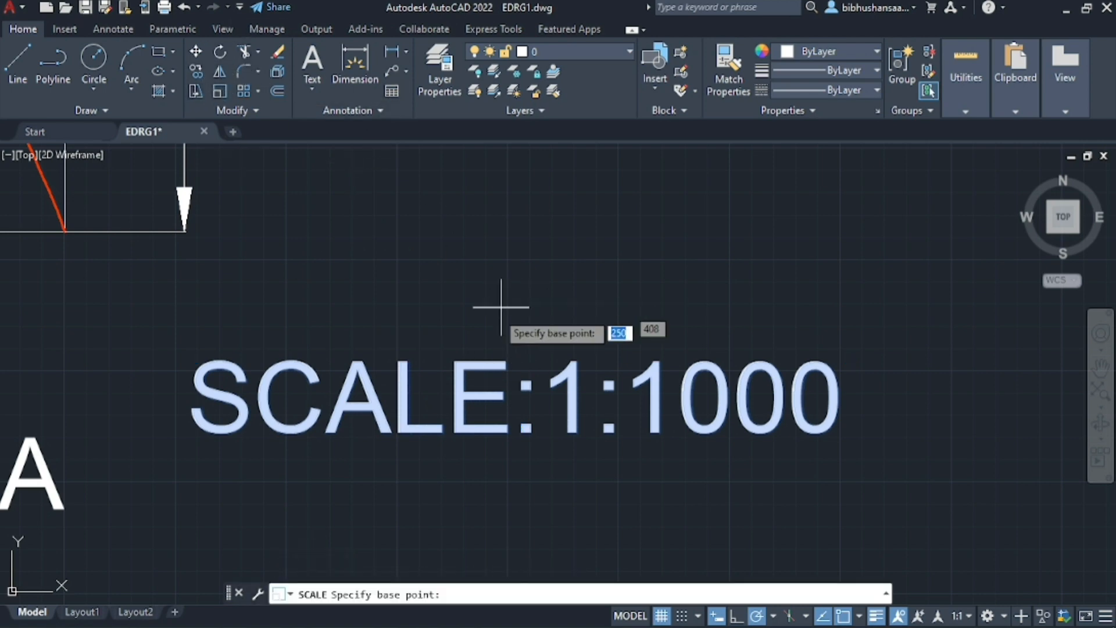
click(405, 390)
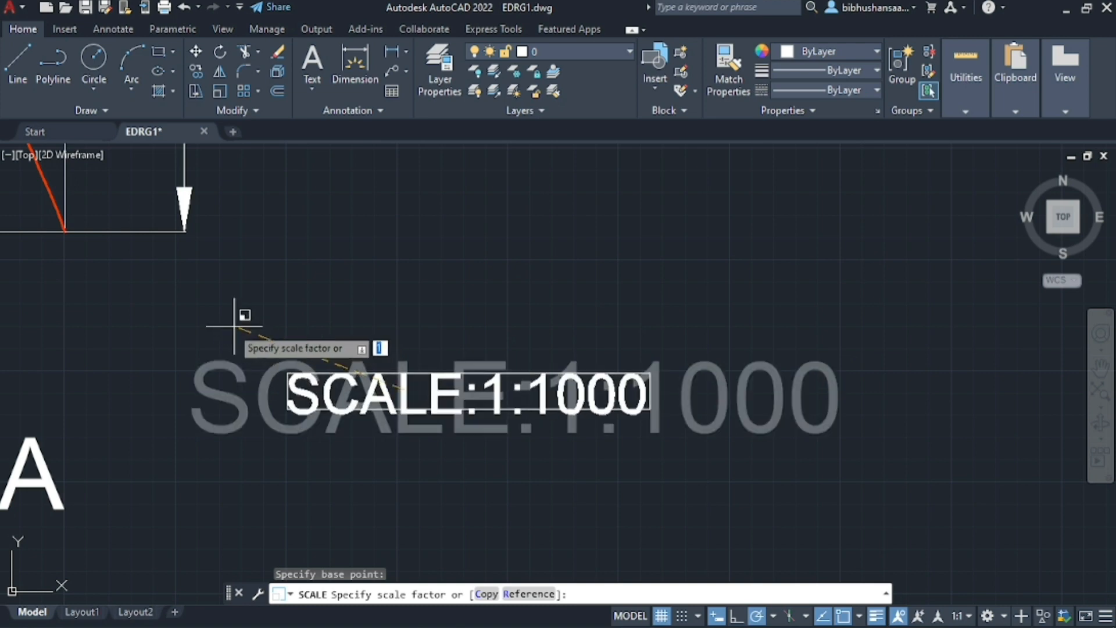
click(200, 302)
scroll(528, 266, down, 5)
scroll(687, 440, down, 3)
scroll(546, 253, up, 3)
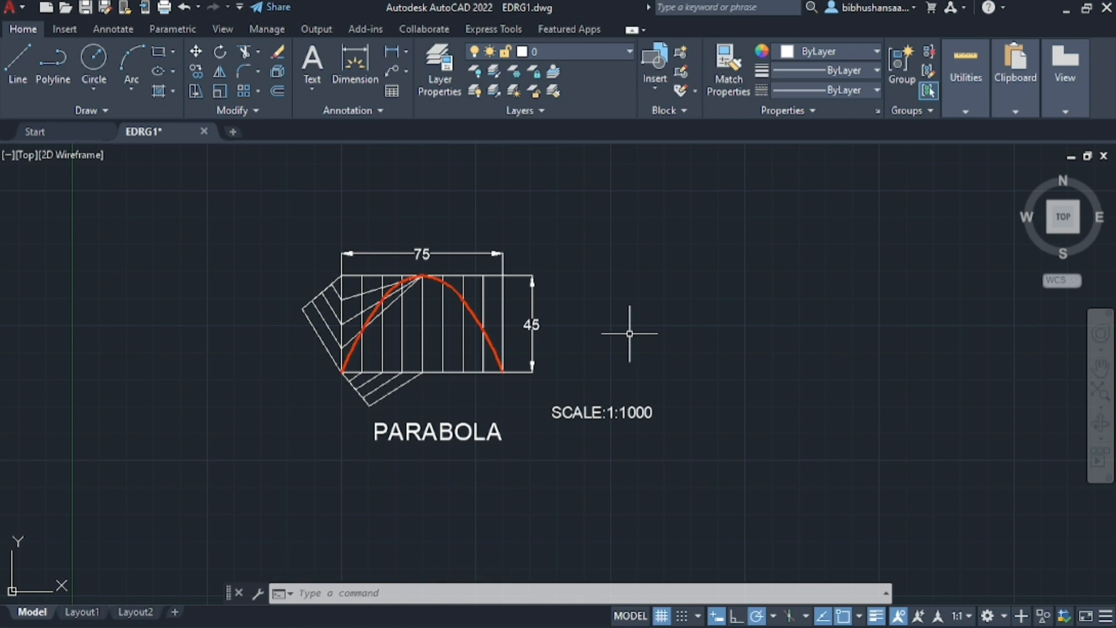
scroll(456, 338, down, 6)
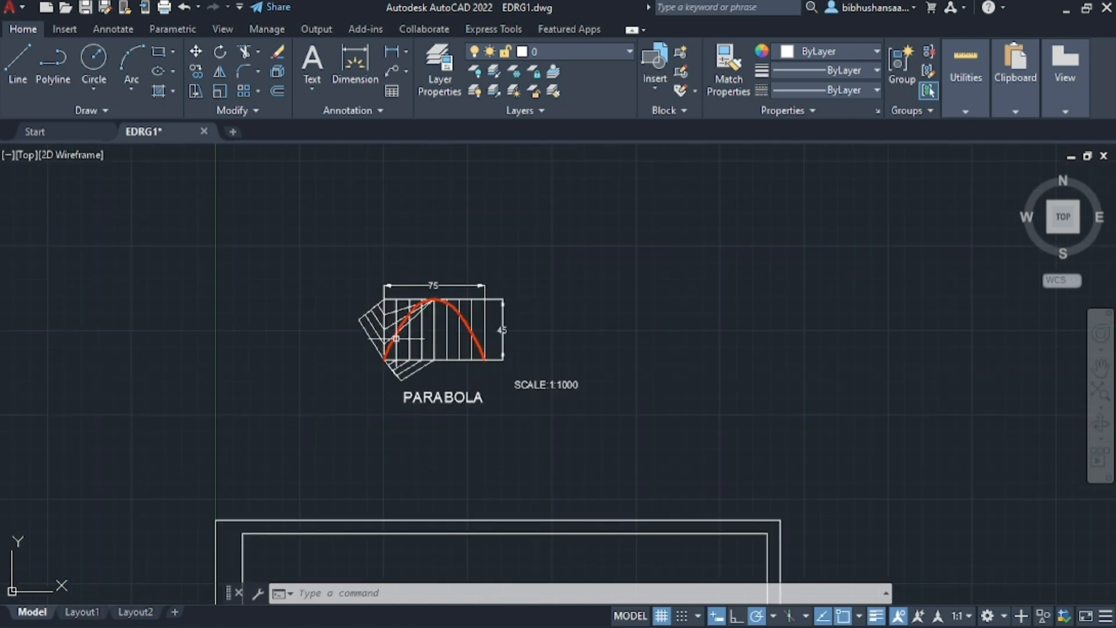
Start a line in the empty area to the right of the scale note
scroll(477, 200, up, 4)
scroll(442, 250, down, 2)
scroll(503, 461, up, 4)
scroll(503, 462, up, 2)
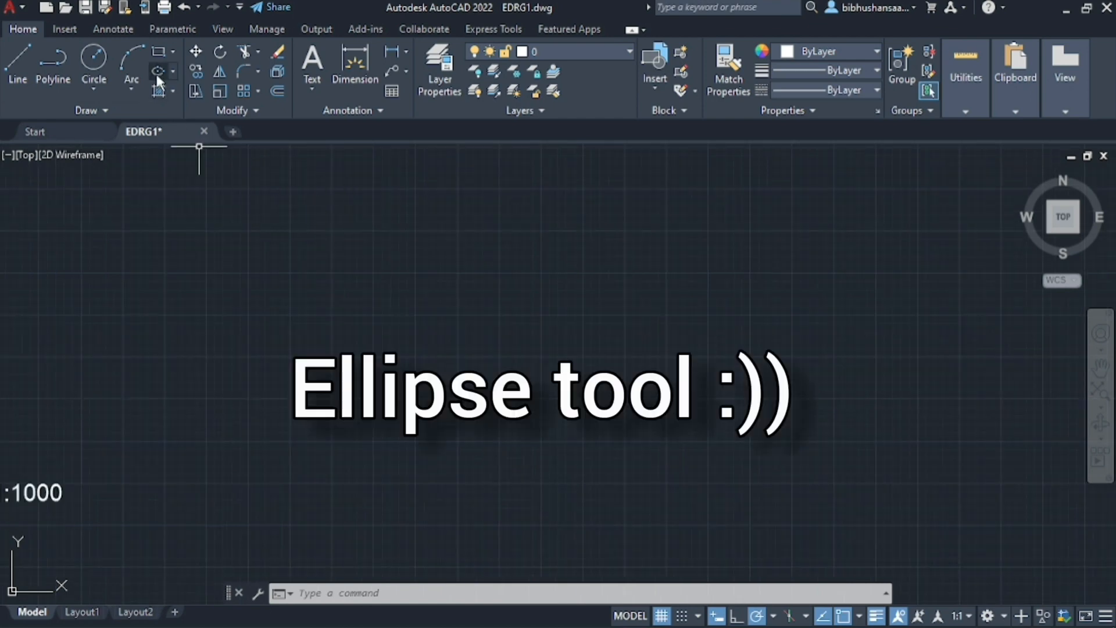
click(173, 70)
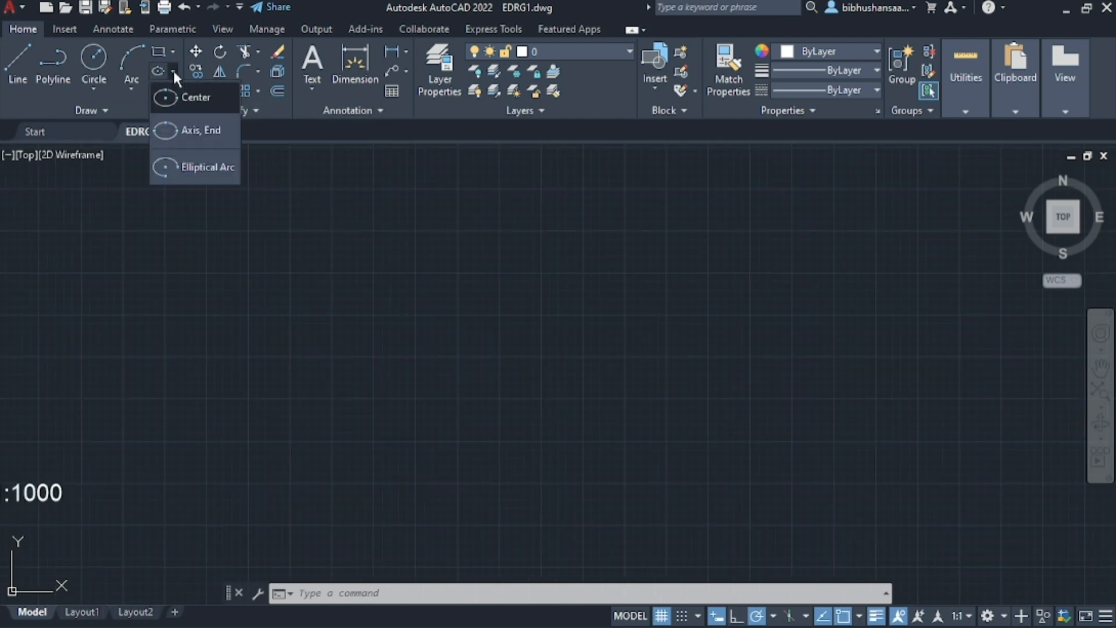
click(173, 70)
click(24, 64)
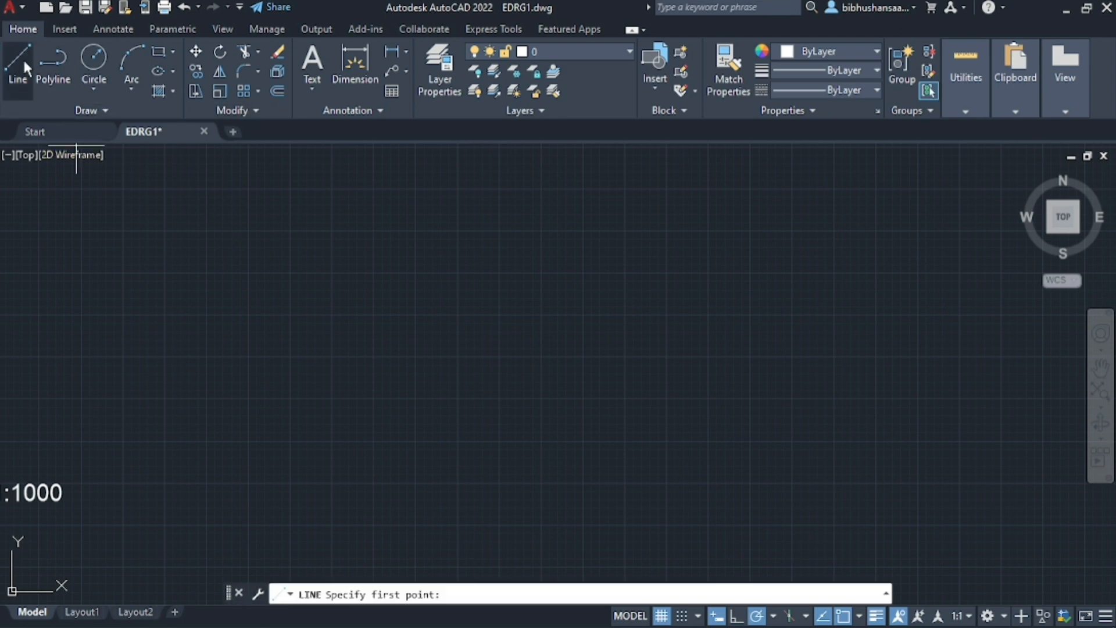
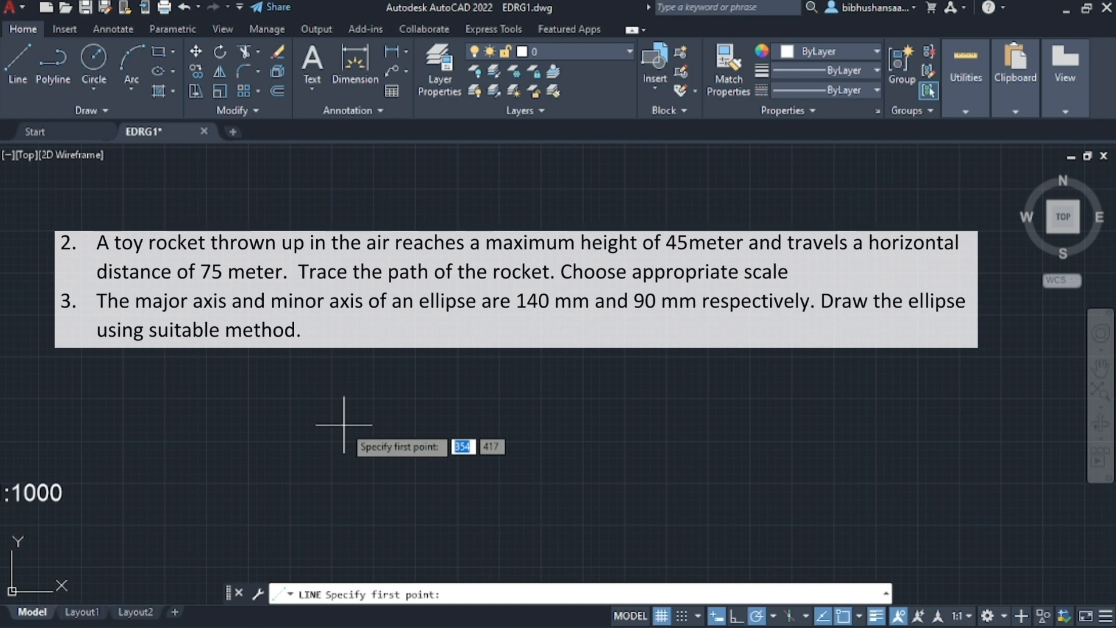
Draw a horizontal line 140 mm long in the empty area and run back 70 mm along it to its midpoint
click(373, 316)
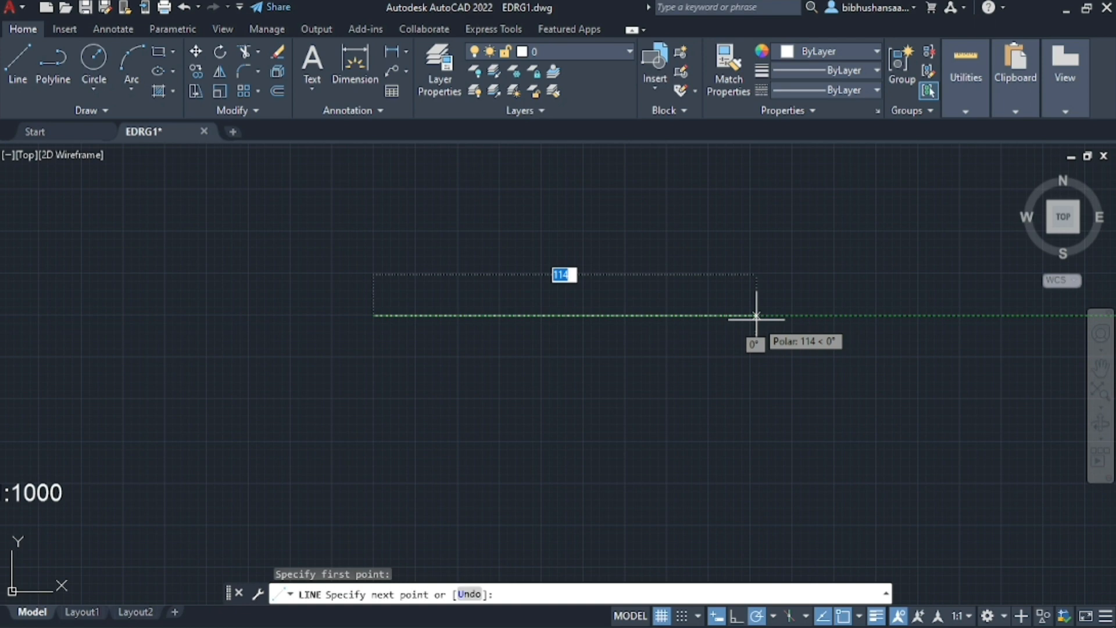
text(140)
key(Return)
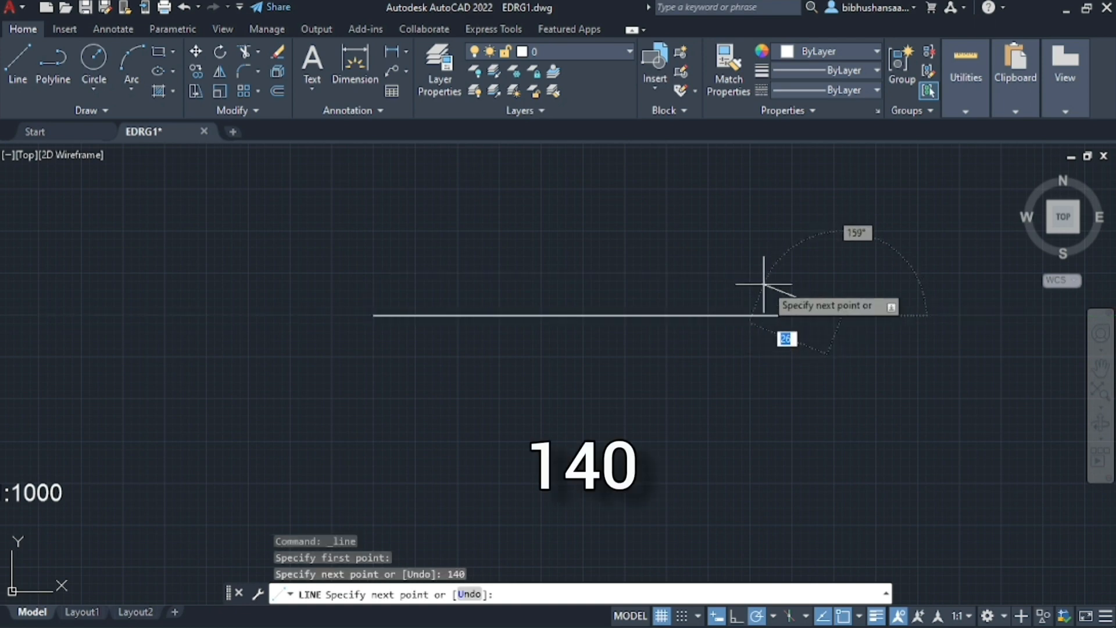
text(70)
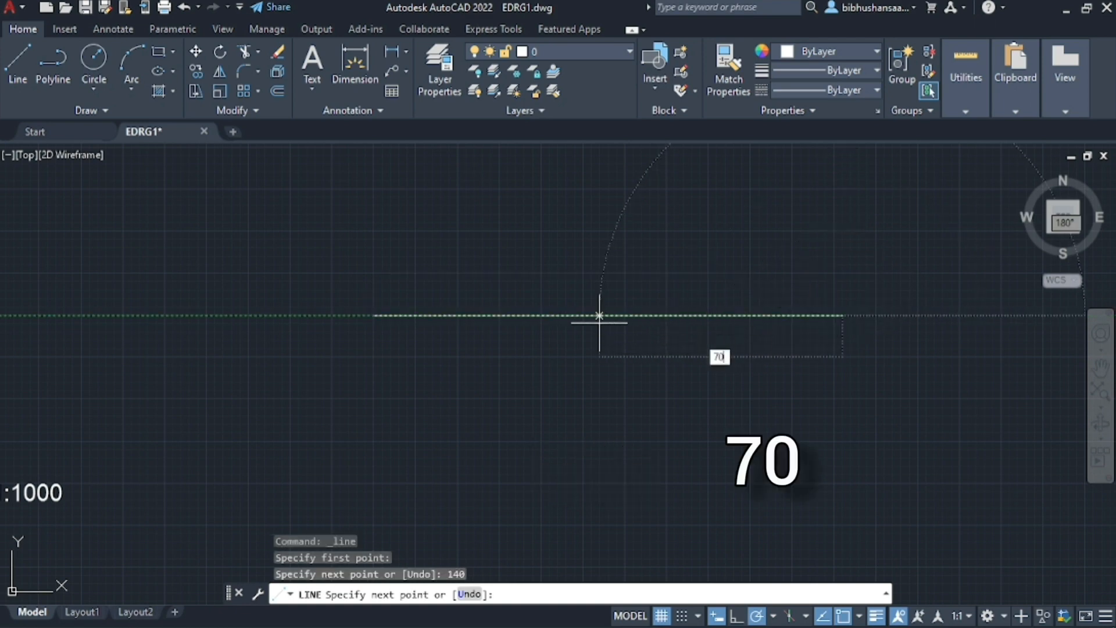
key(Return)
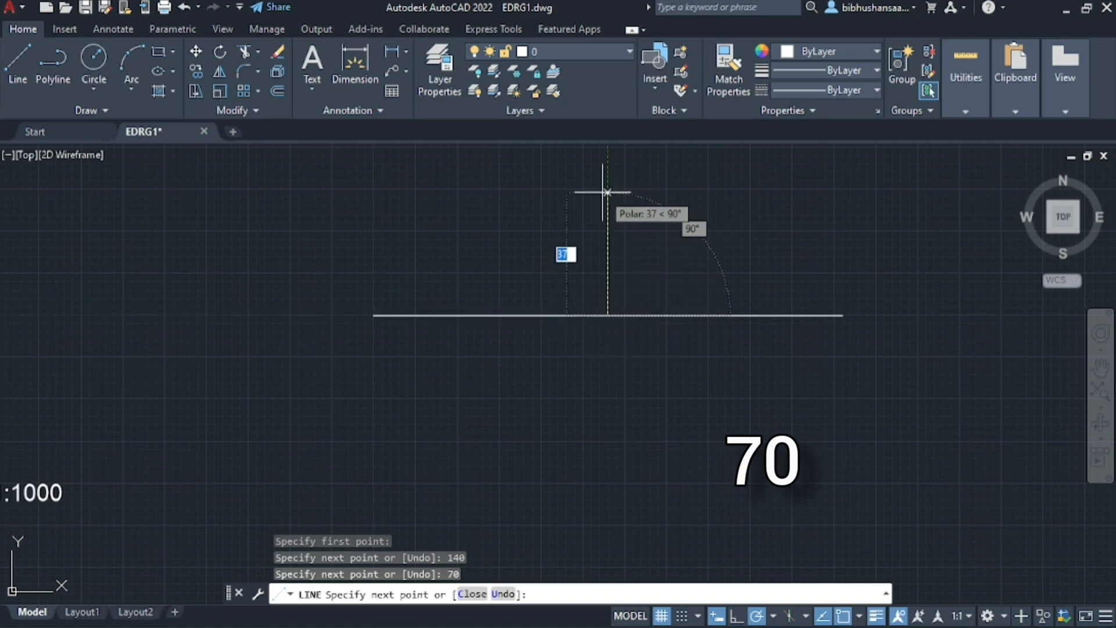
Complete the minor axis by continuing the line 45 mm upward from the midpoint, then 90 mm straight down
text(45)
key(Return)
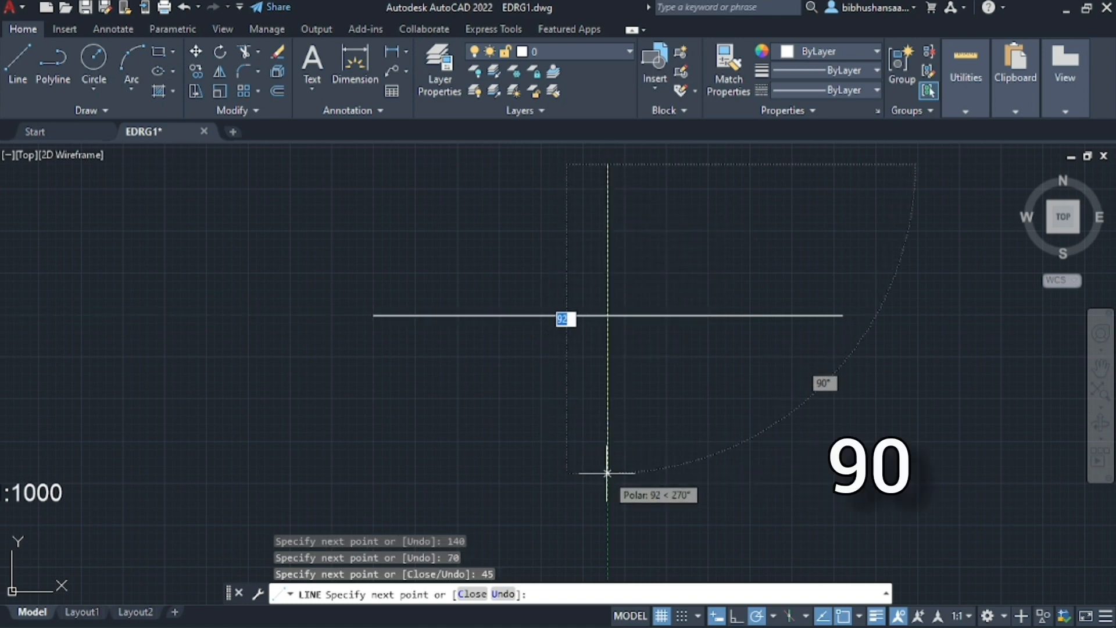
text(90)
key(Return)
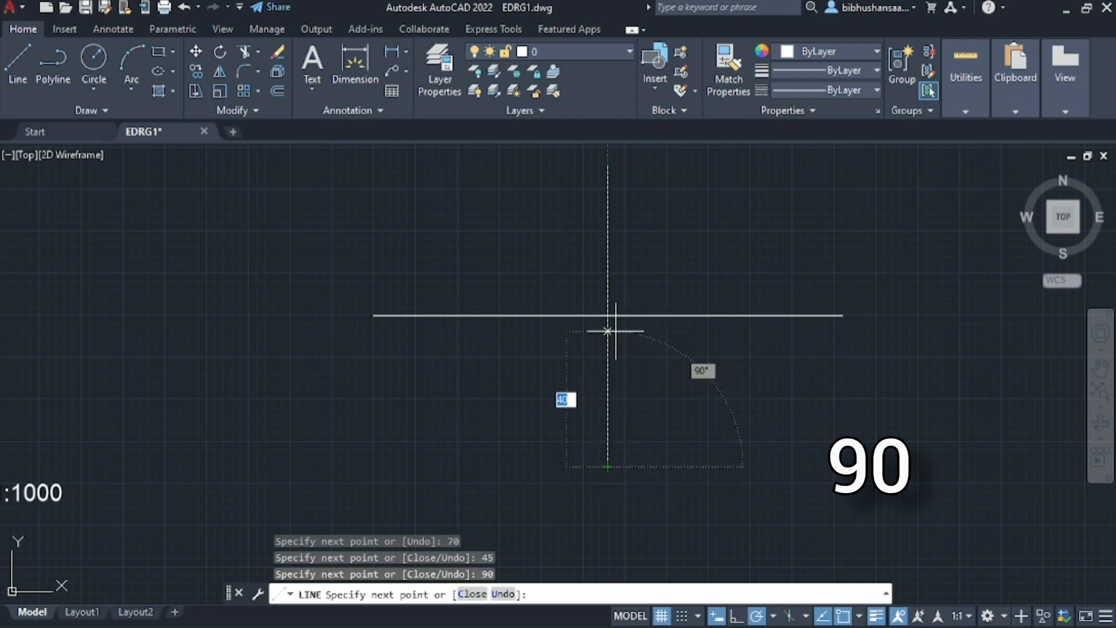
key(Escape)
Draw a circle of radius 45 mm centred on the axes' intersection, reaching the upper end of the vertical line
scroll(498, 437, down, 4)
scroll(498, 437, up, 4)
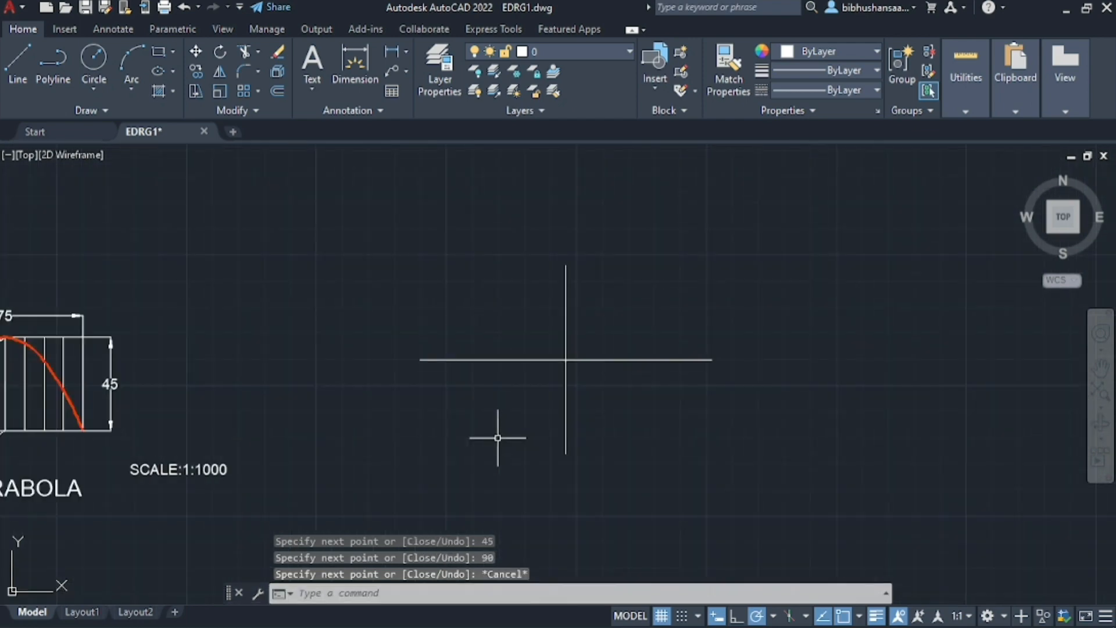
click(103, 57)
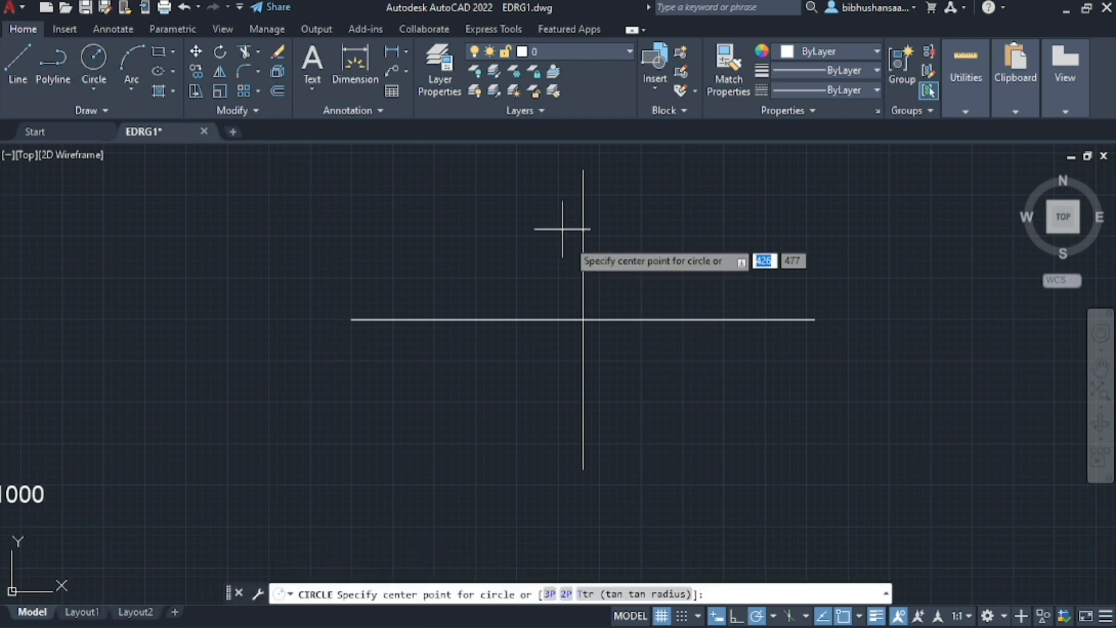
scroll(328, 346, down, 3)
scroll(407, 321, up, 3)
click(532, 333)
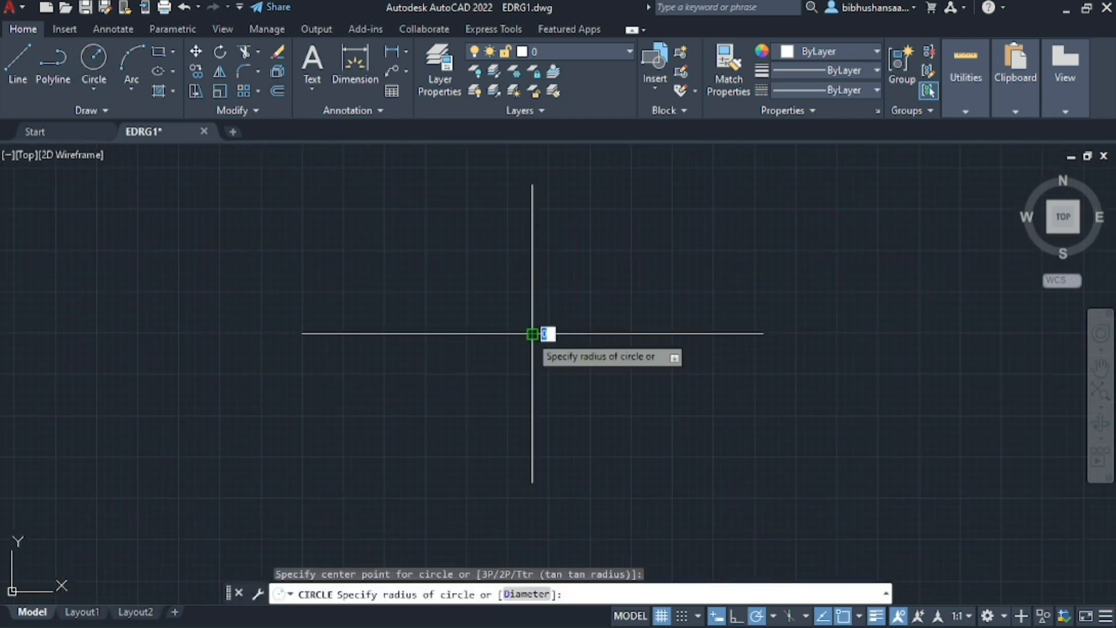
click(532, 185)
Draw a concentric circle of radius 70 mm from the same centre to the right end of the horizontal line
key(Return)
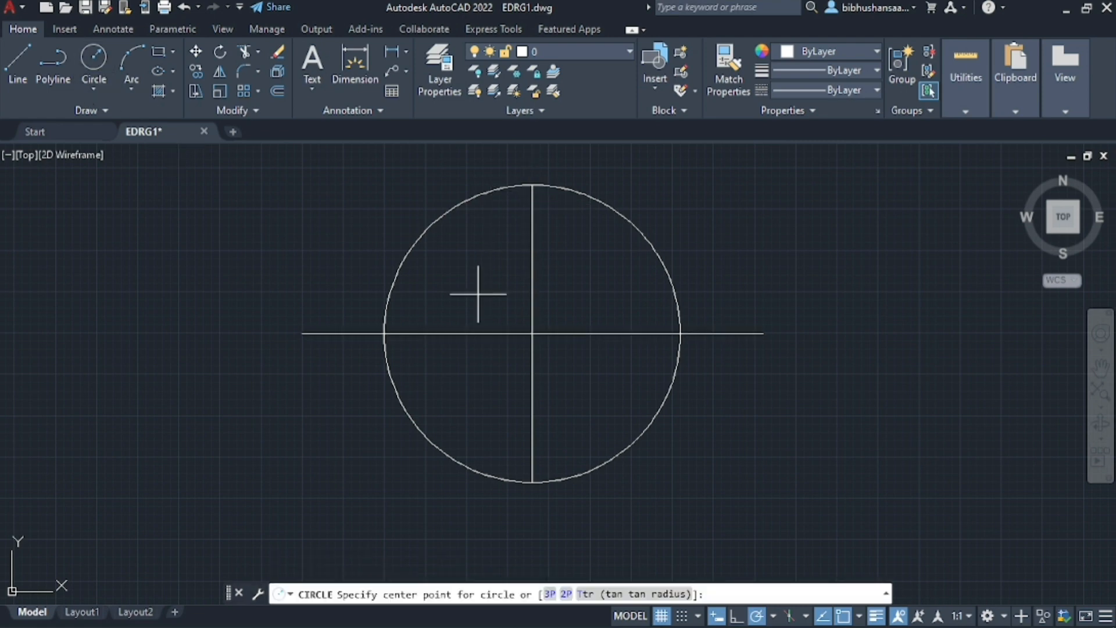
click(532, 333)
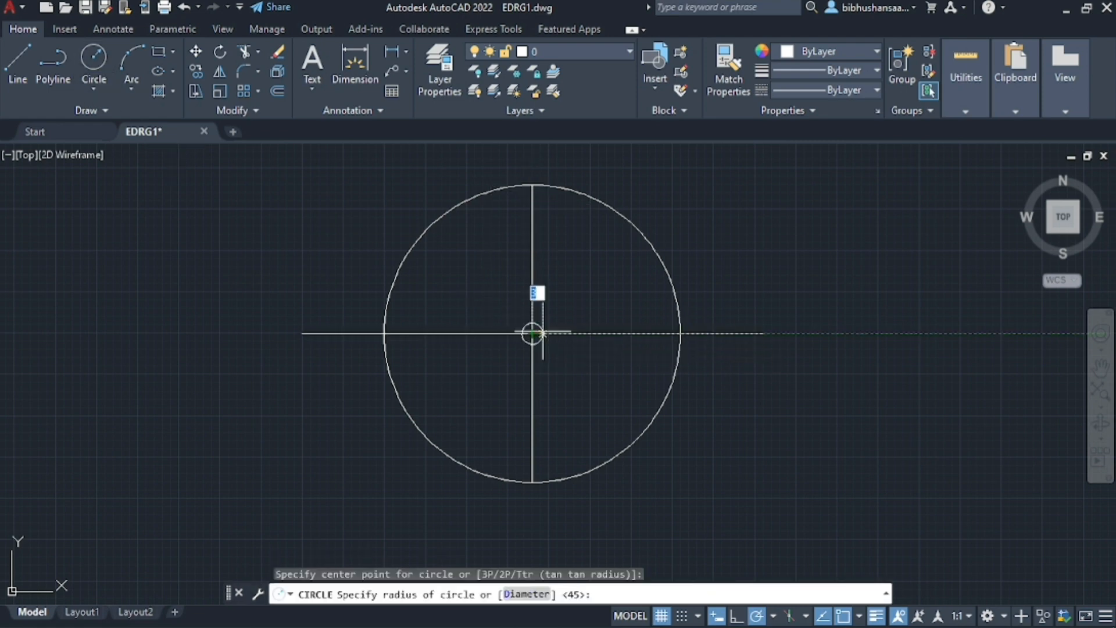
click(762, 334)
Draw a radial line from the circles' centre, 70 mm long at 30°, to the upper right of the outer circle
scroll(384, 325, down, 2)
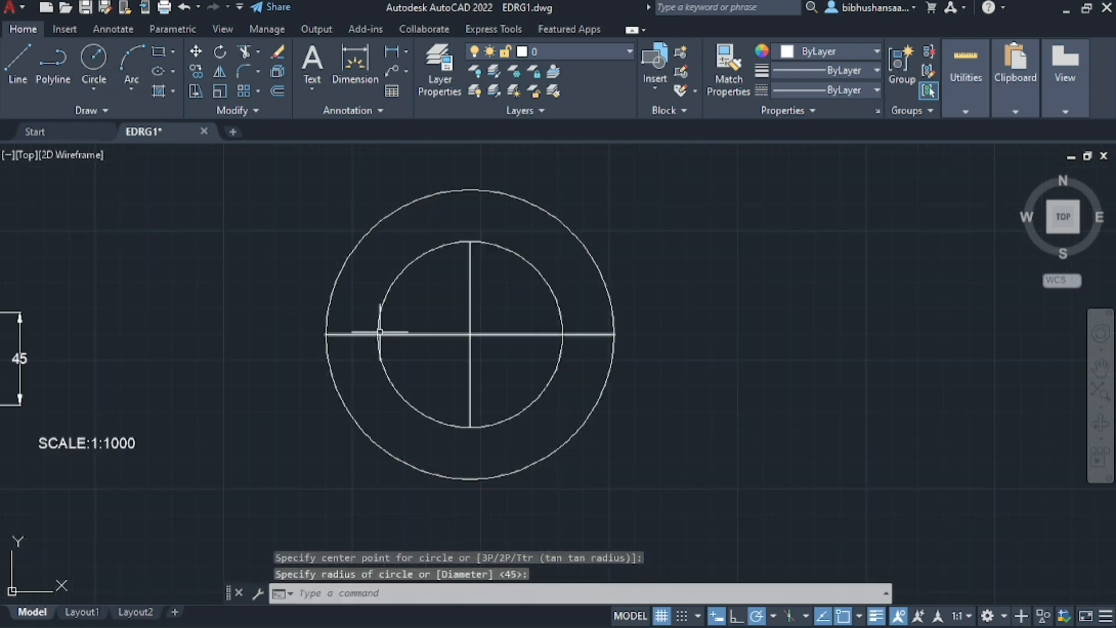
scroll(373, 323, up, 2)
scroll(377, 324, down, 2)
scroll(462, 323, up, 4)
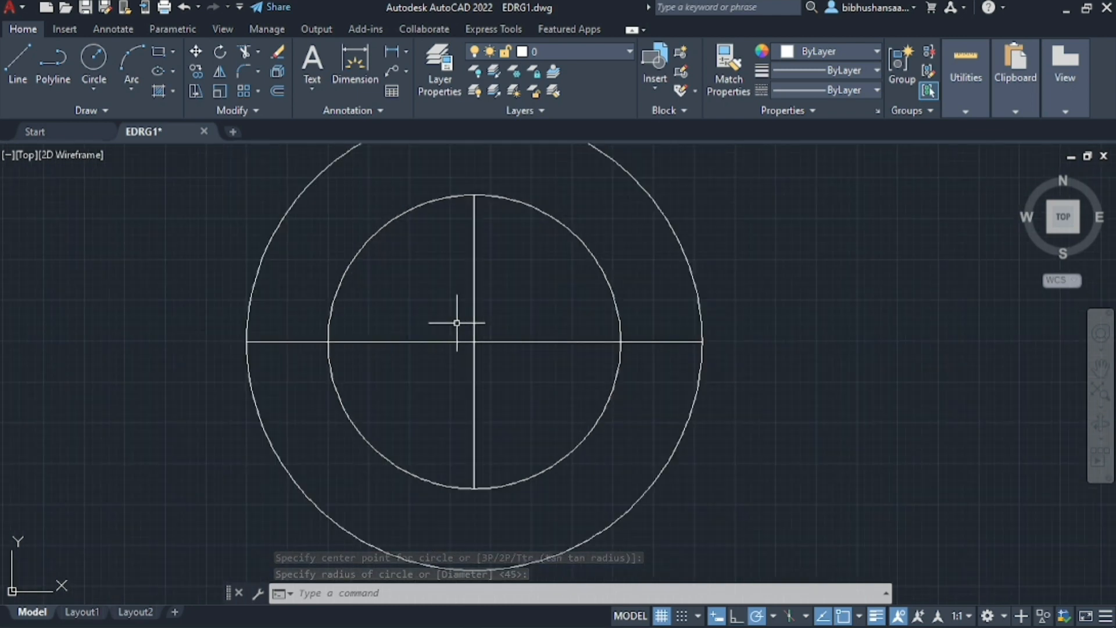
scroll(488, 342, down, 2)
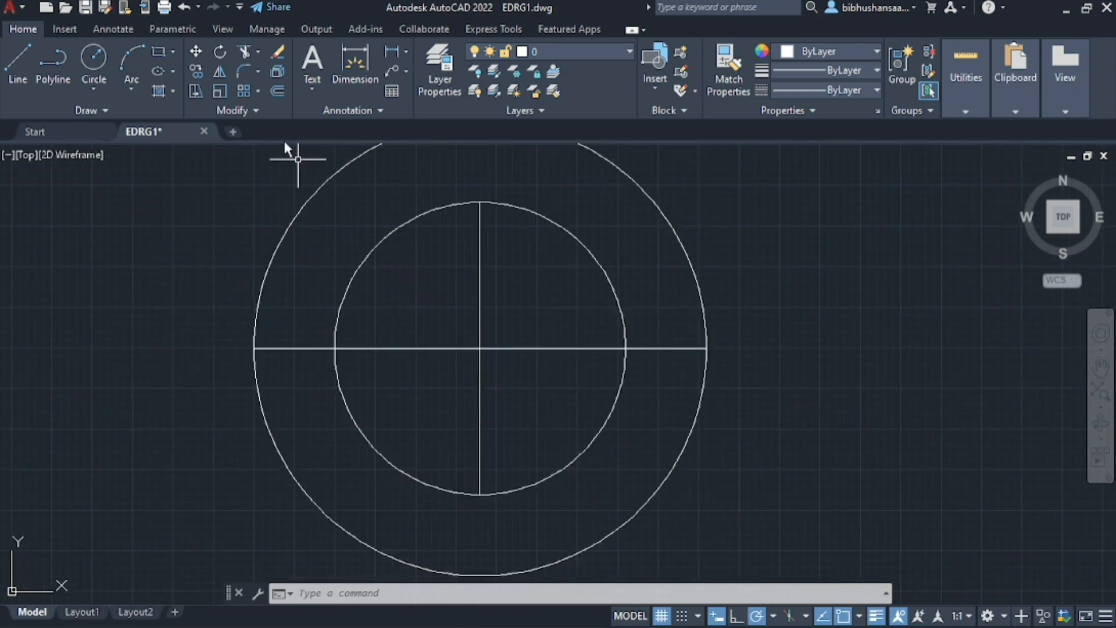
click(18, 64)
click(480, 349)
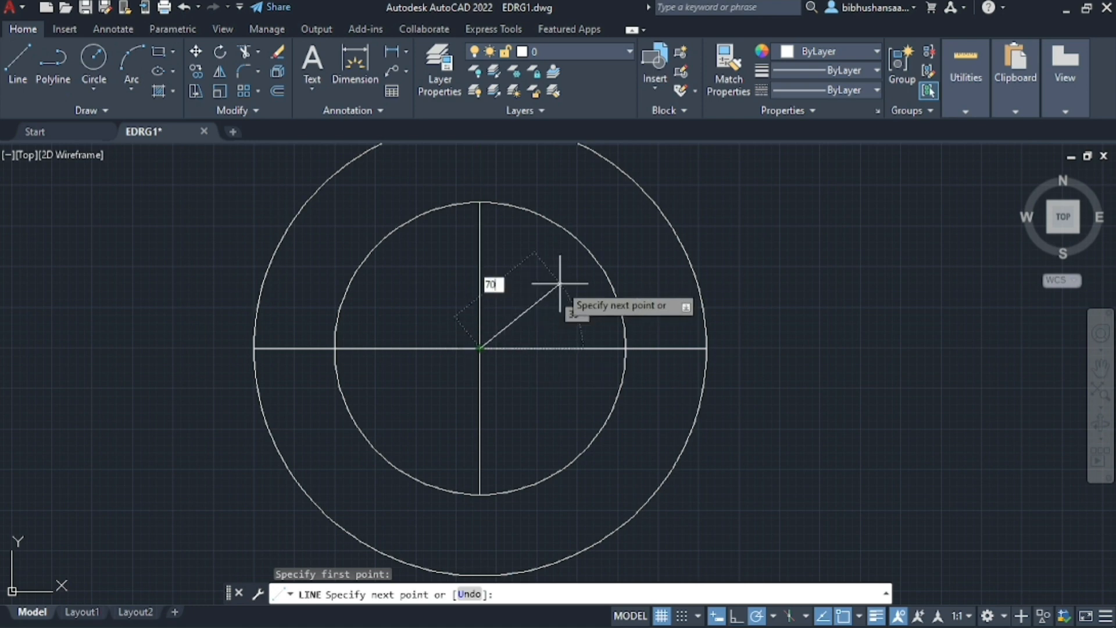
text(70)
key(Tab)
text(30)
key(Return)
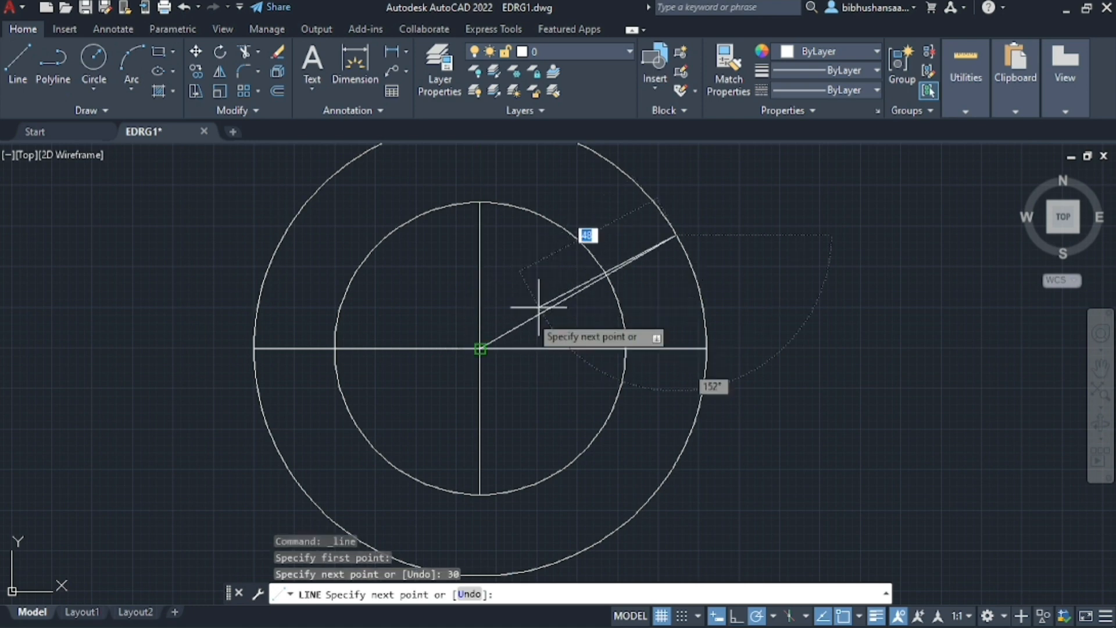
Continue the line through the centre with a 70 mm radial segment to the lower left of the outer circle and return to the centre
click(285, 461)
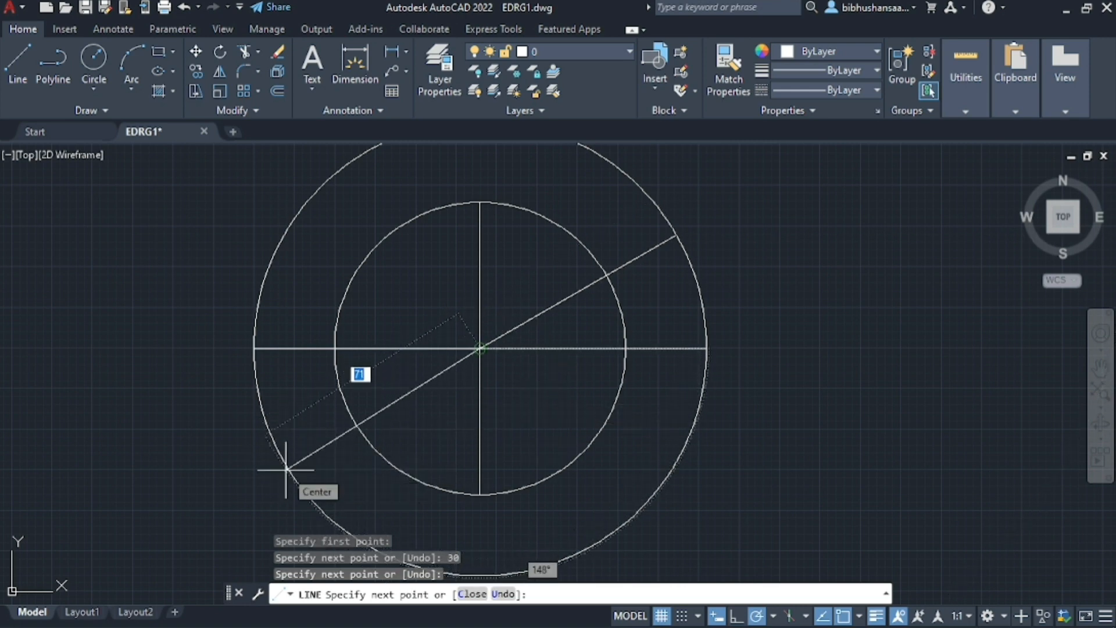
key(Return)
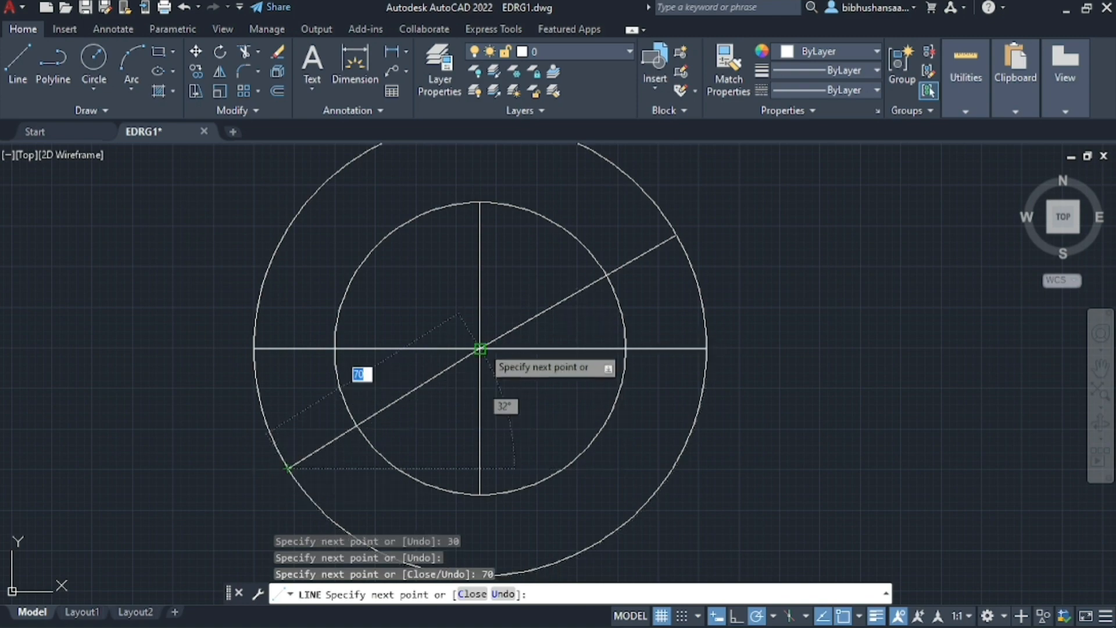
scroll(312, 174, down, 3)
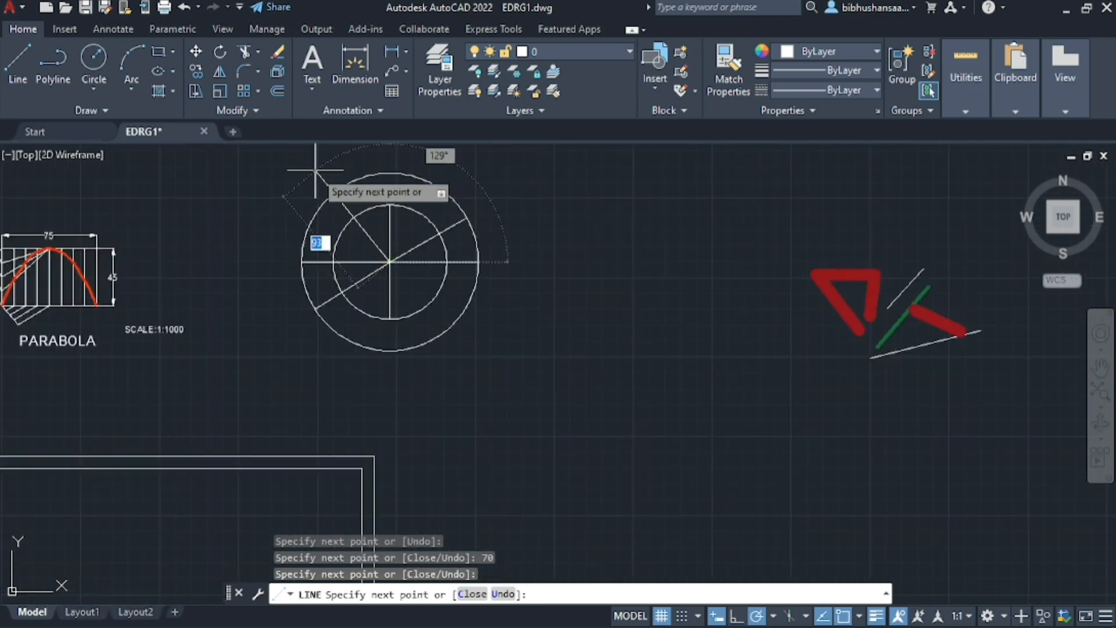
Draw the next radial segment from the centre, 70 mm long at 120°, to the upper left of the outer circle
scroll(373, 217, up, 5)
scroll(378, 257, down, 1)
text(70)
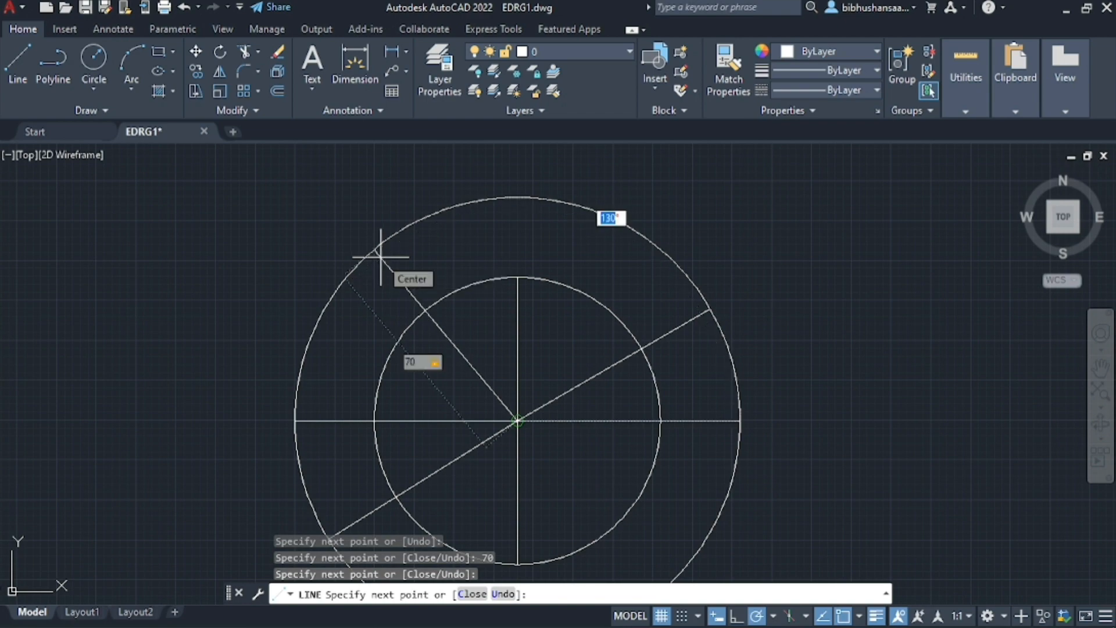
text(120)
key(Return)
Continue from the upper-left end of the 120° segment with a 140 mm line at 60° downward through the centre to the opposite side
scroll(575, 485, down, 4)
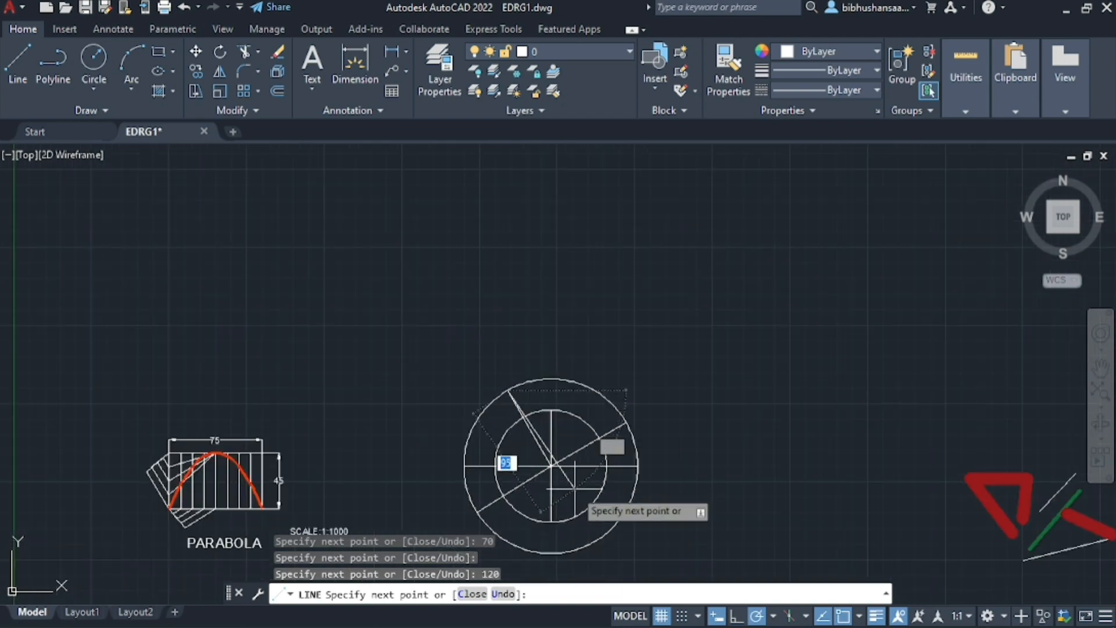
scroll(574, 487, up, 4)
text(140)
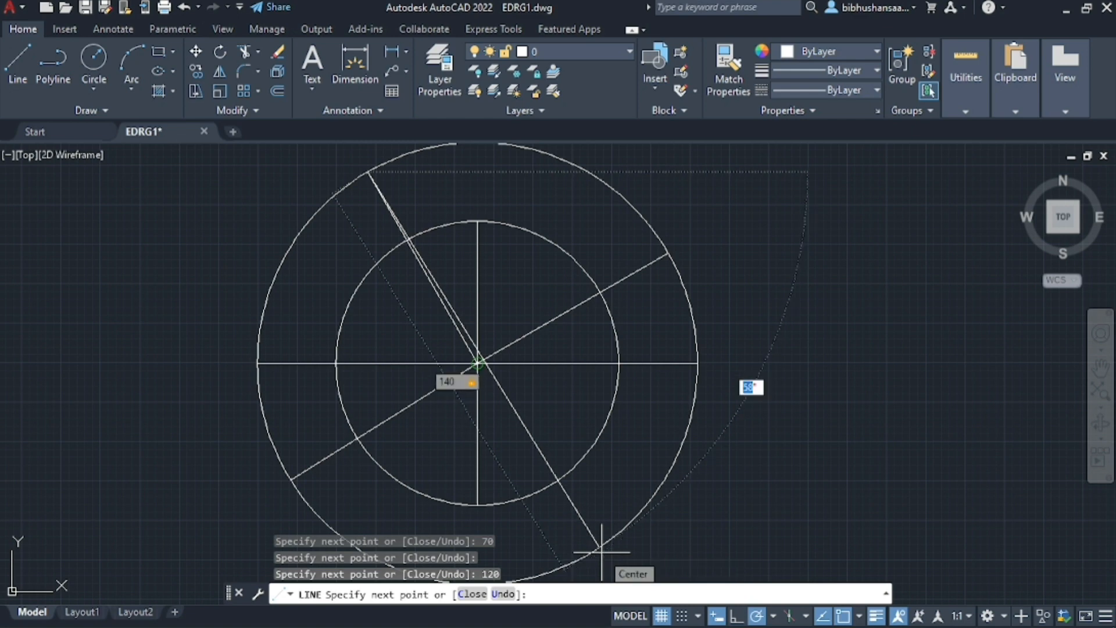
text(60)
key(Return)
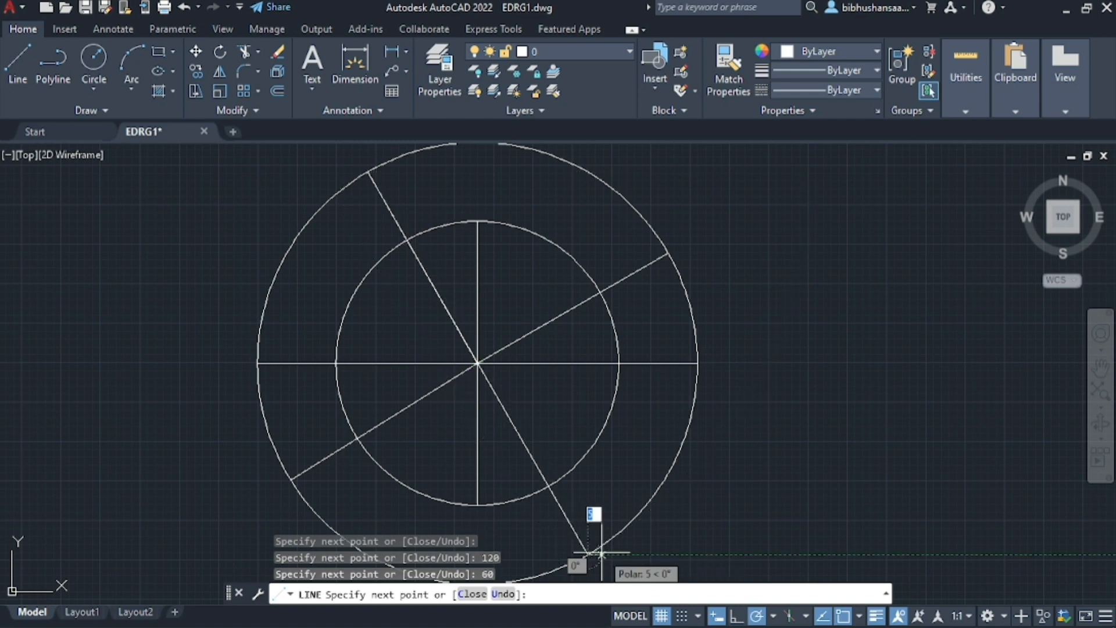
Return the line to the centre and add a 70 mm radial segment at 60° to the upper right of the outer circle
click(478, 362)
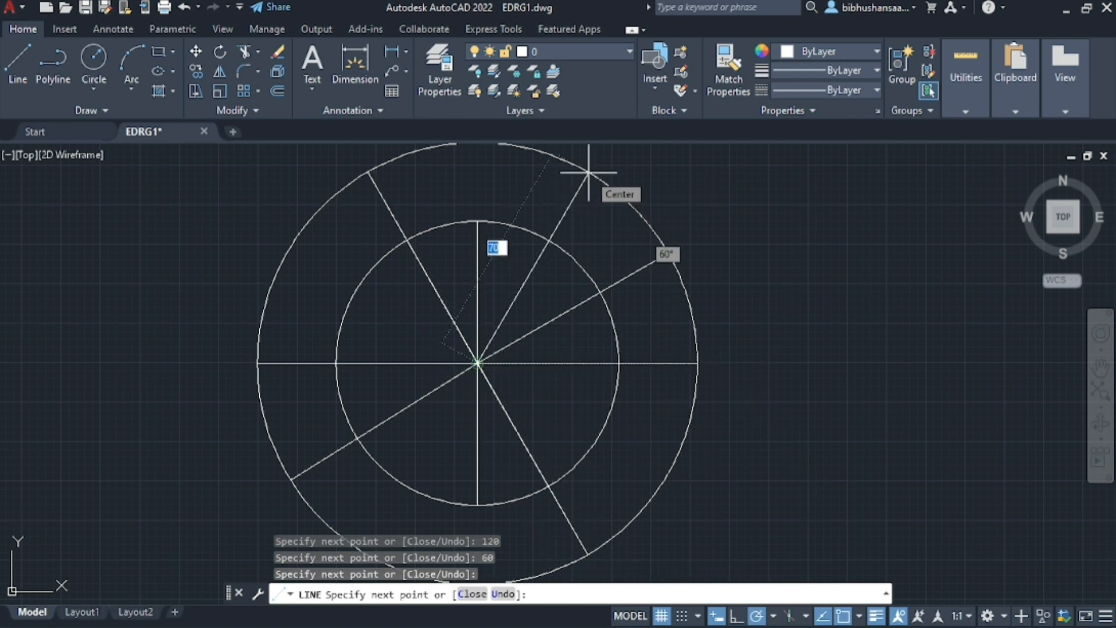
key(Tab)
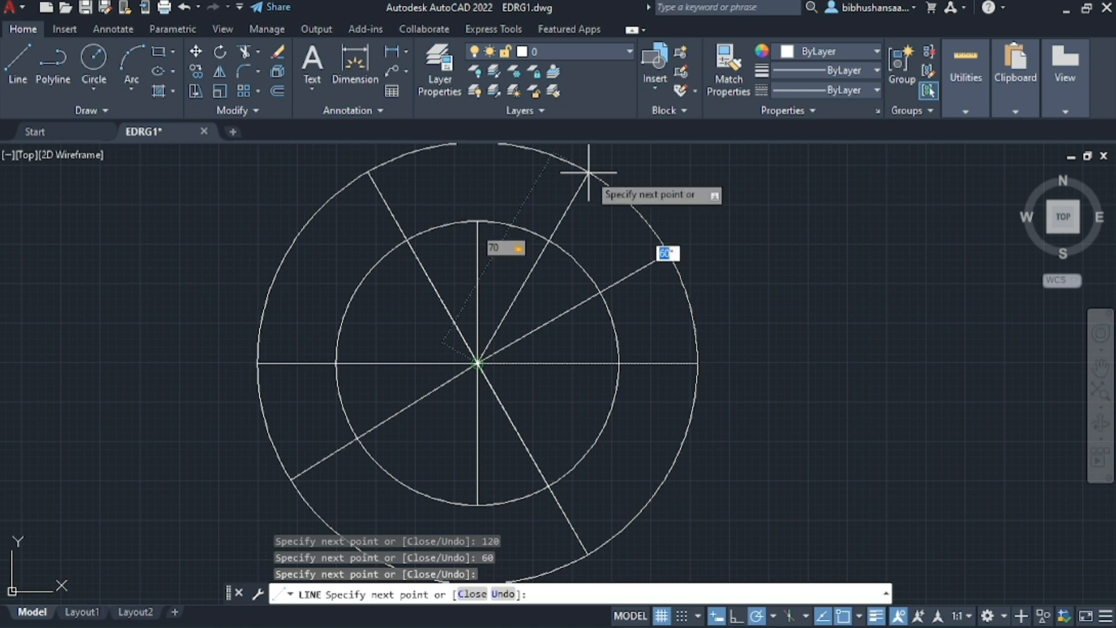
key(Return)
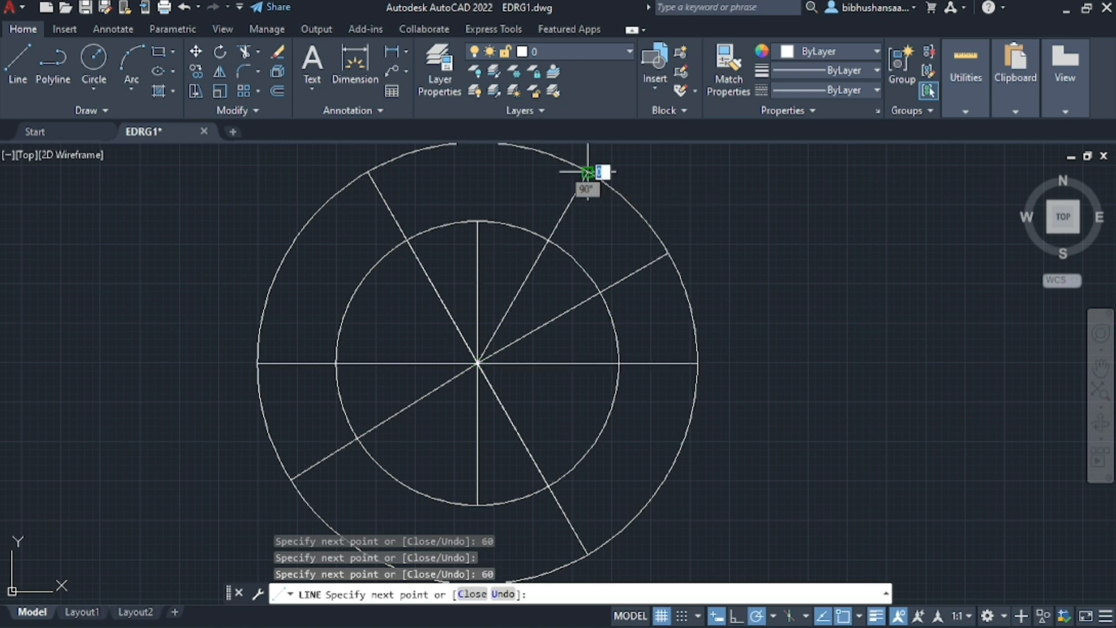
Return to the centre and add a 70 mm radial segment at 120° below the horizontal axis, toward the lower left
click(477, 363)
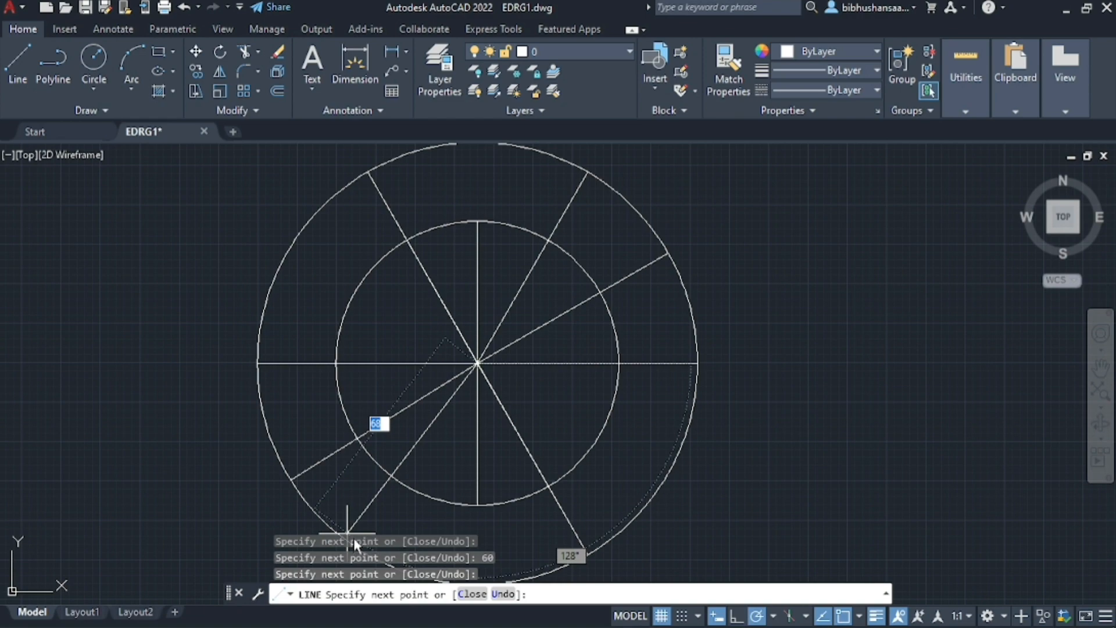
scroll(348, 533, down, 4)
scroll(360, 498, up, 6)
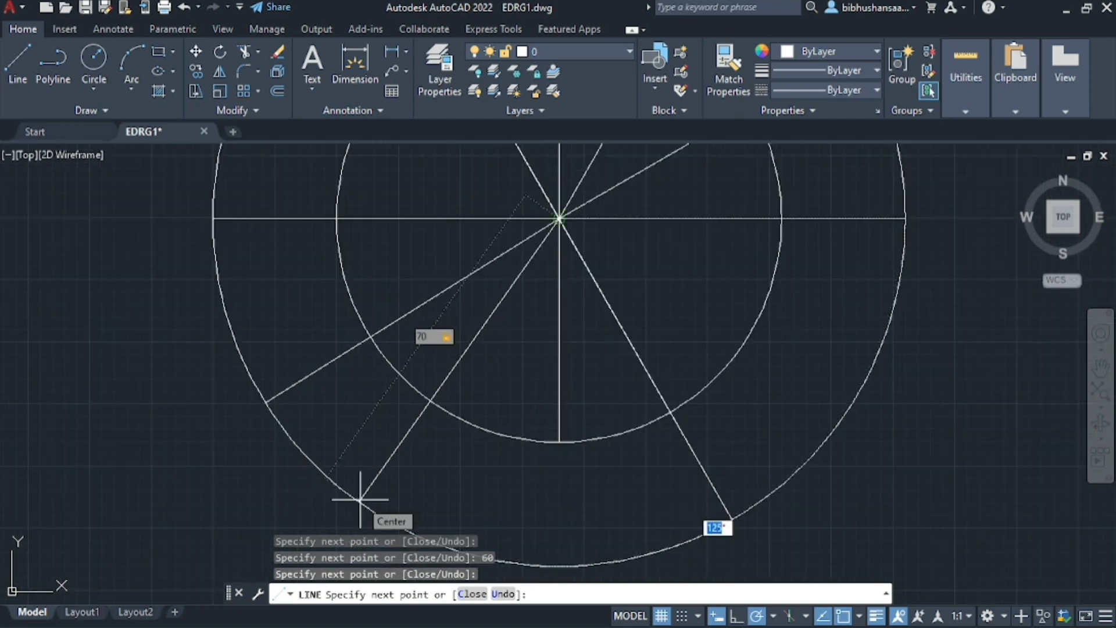
key(Return)
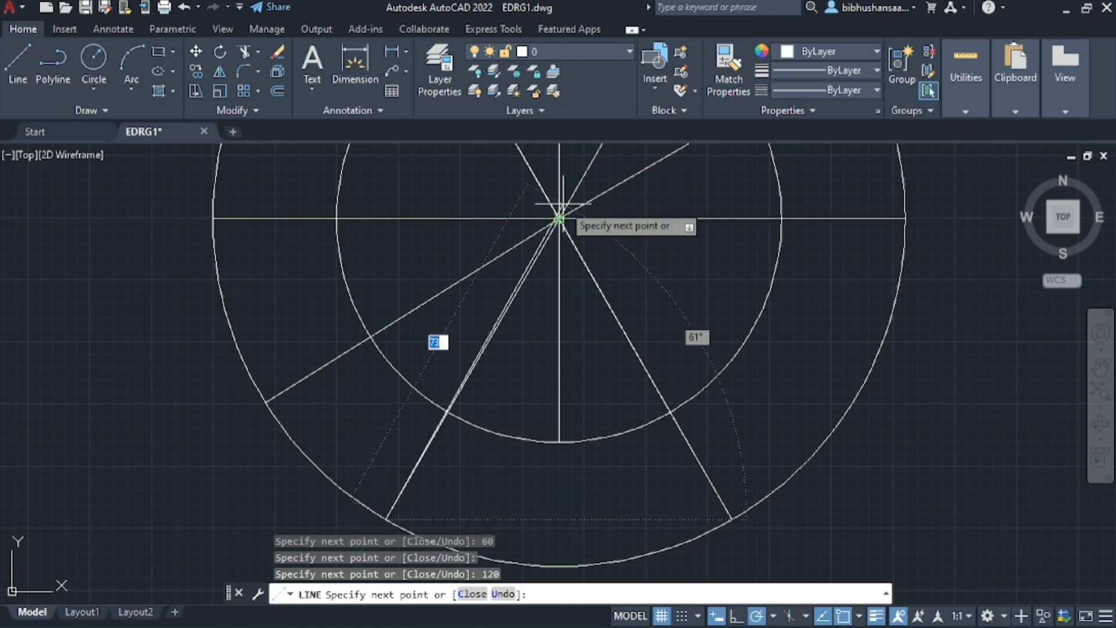
Return to the centre and add a 70 mm radial segment at 150° above the horizontal axis, toward the upper left
scroll(443, 324, down, 3)
scroll(407, 210, up, 3)
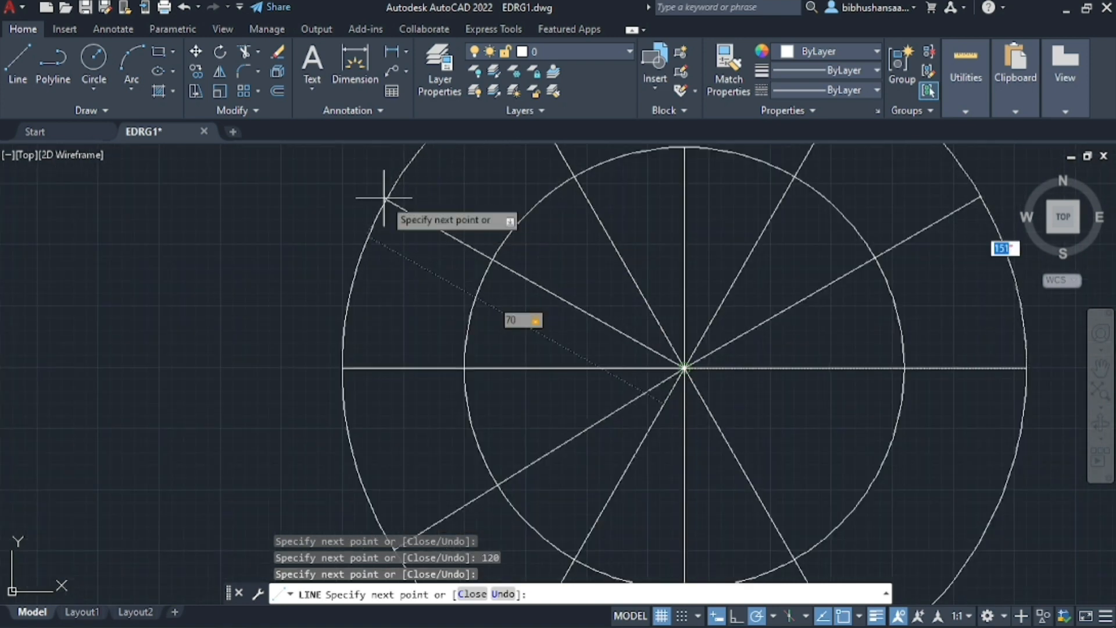
key(Return)
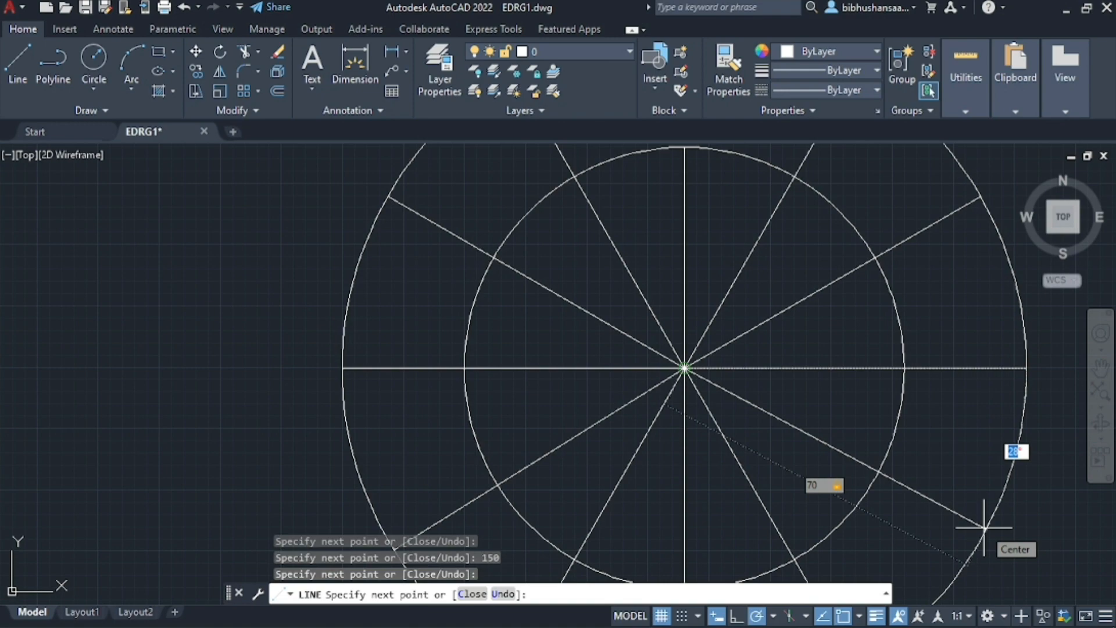
Add the last radial segment from the centre, 70 mm long at 30° below the horizontal axis toward the lower right, and end the line
text(30)
key(Return)
scroll(937, 498, down, 5)
key(Escape)
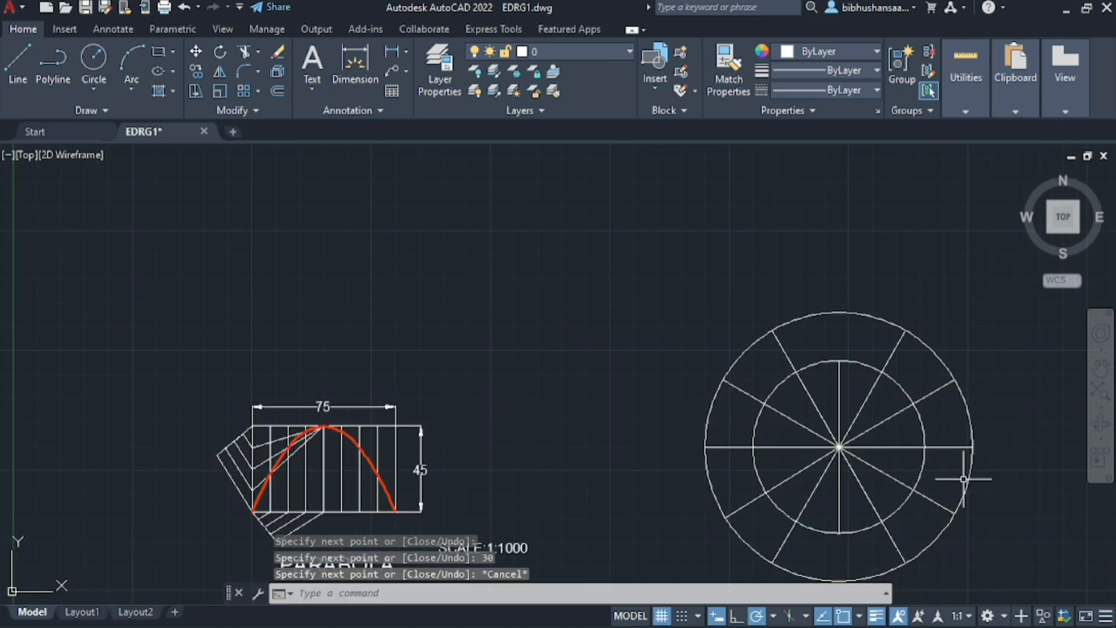
Make the "objects" layer the current layer
scroll(963, 479, down, 1)
scroll(916, 480, up, 2)
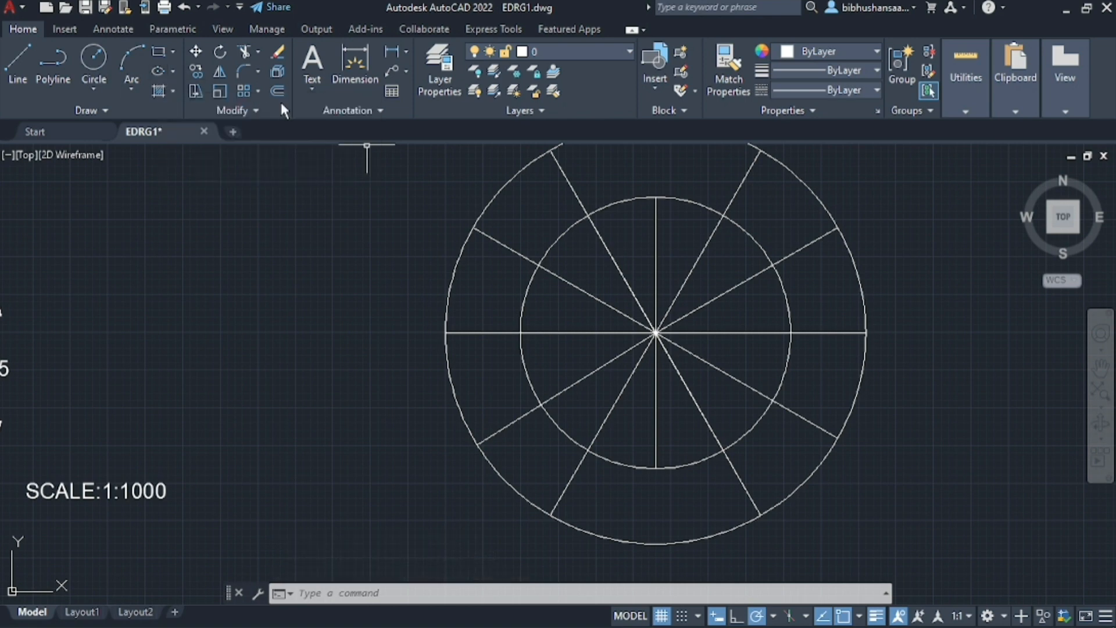
click(447, 67)
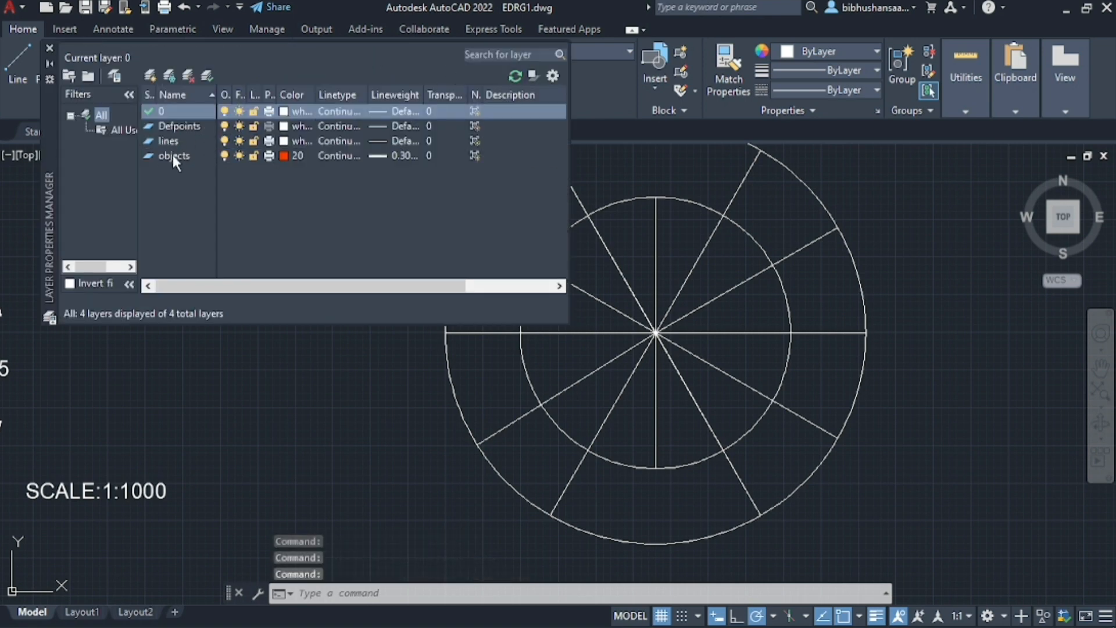
double_click(173, 155)
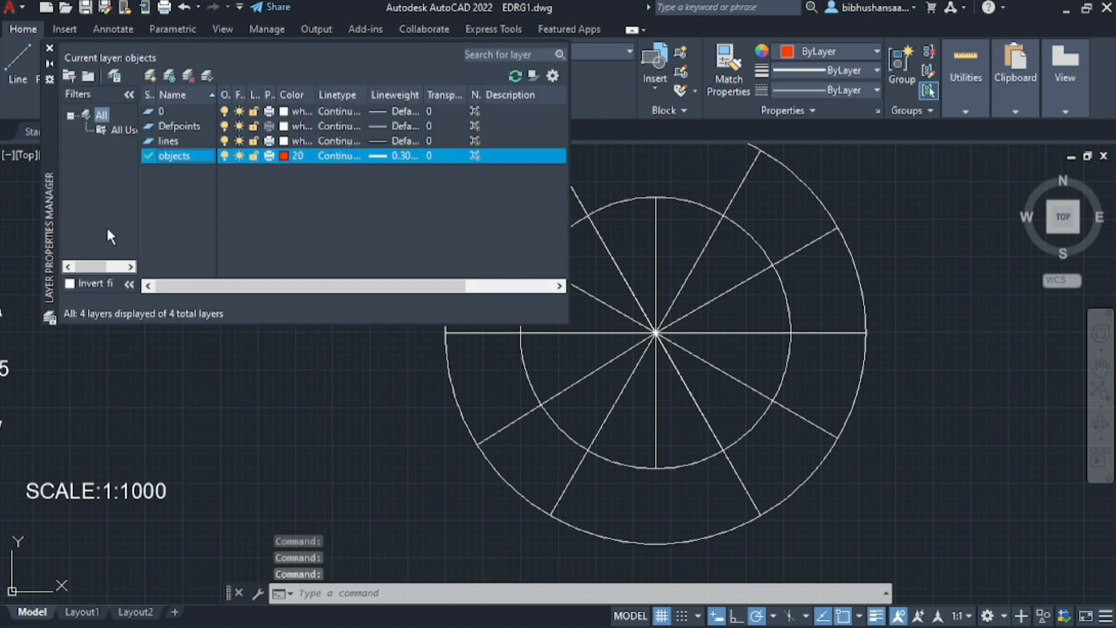
Draw an ellipse from the circles' common centre, its axes ending at the outer circle's left end and the inner circle's top
click(50, 50)
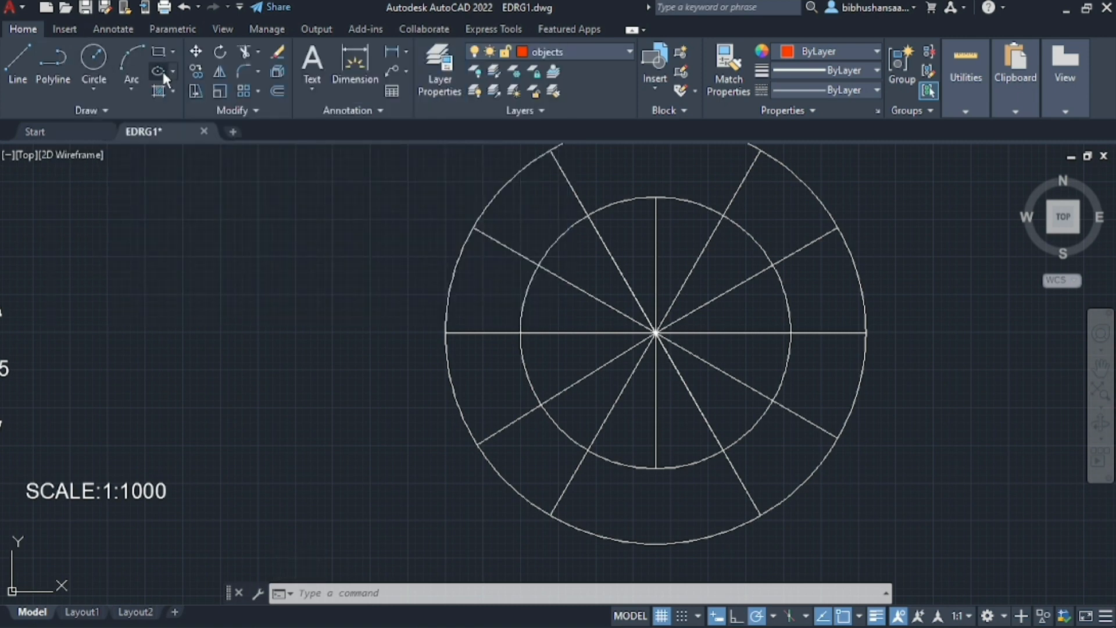
click(159, 72)
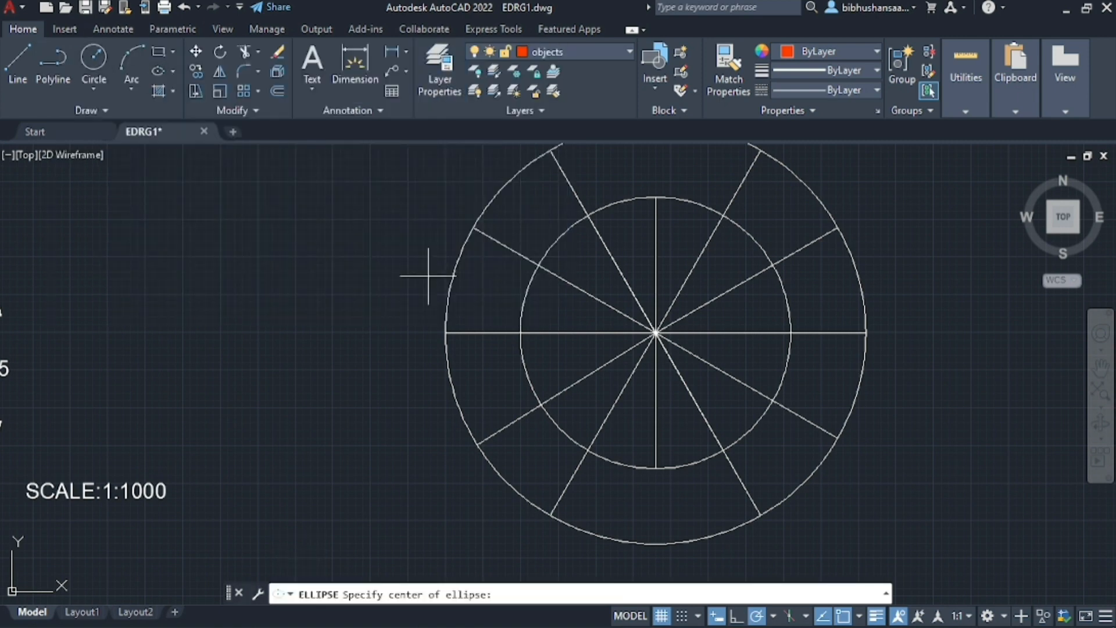
click(655, 333)
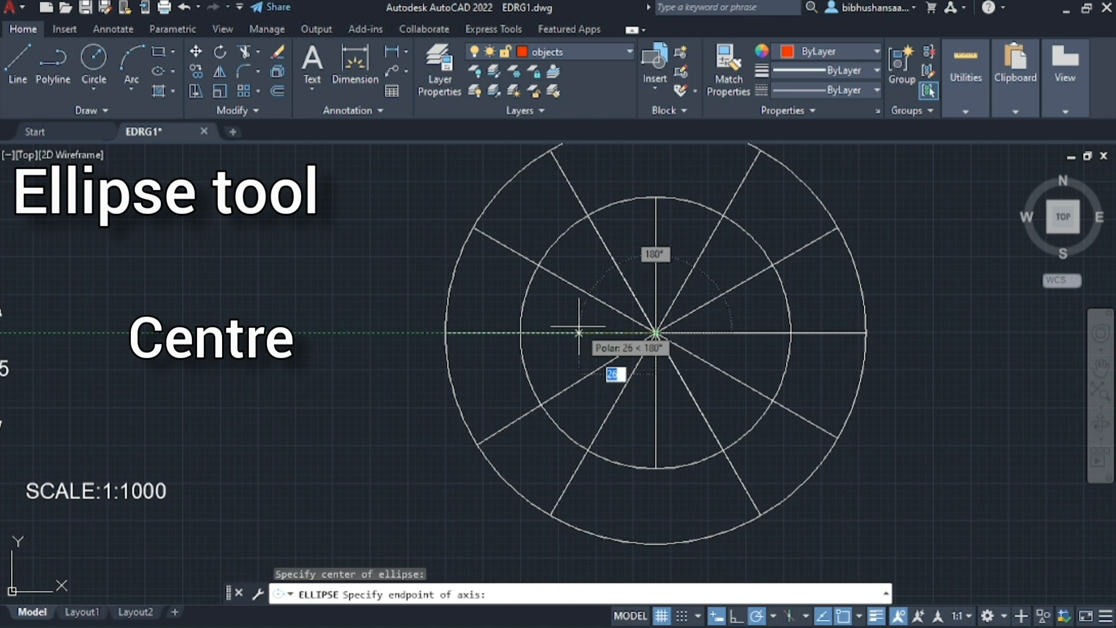
click(446, 332)
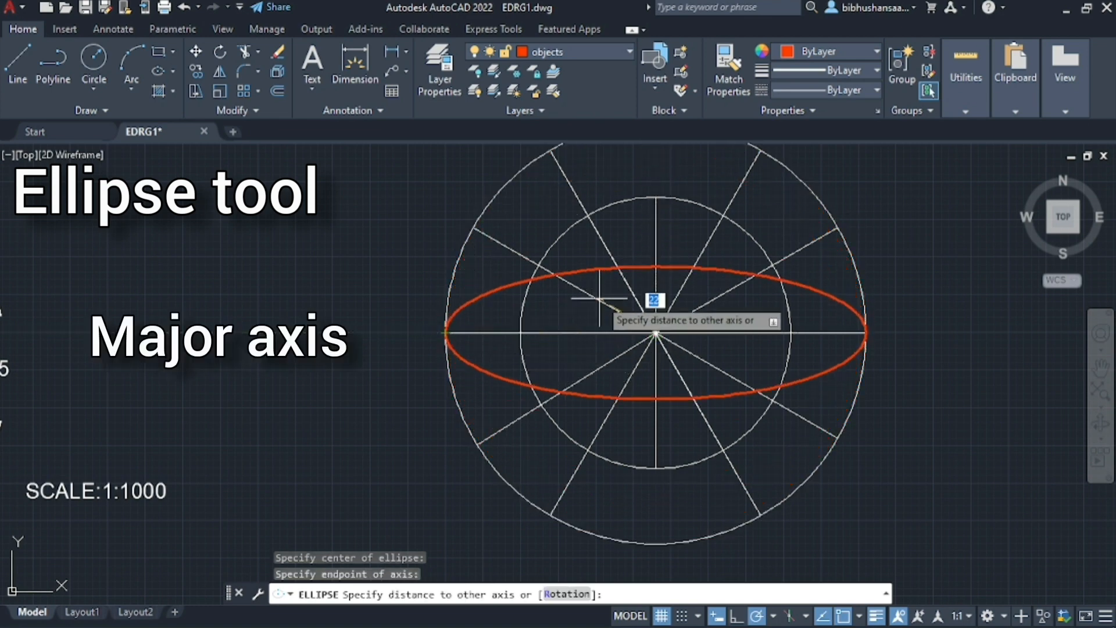
click(655, 197)
Examine the ellipse against the two construction circles, the radial lines and the neighbouring parabola drawing
scroll(817, 334, down, 2)
scroll(810, 332, up, 4)
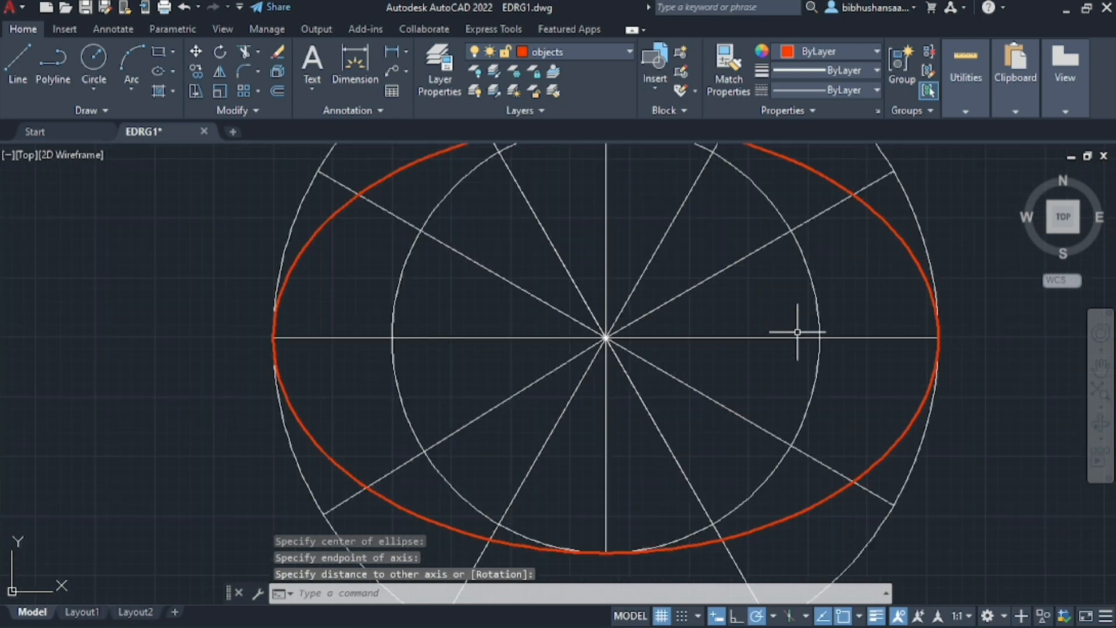
scroll(799, 326, down, 4)
scroll(802, 325, up, 2)
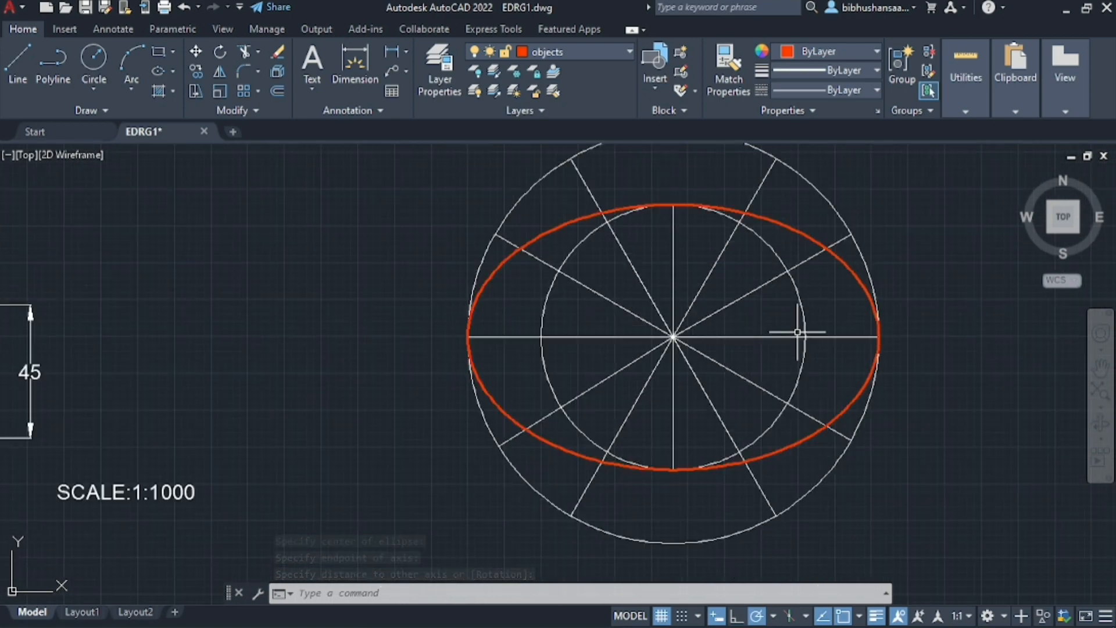
scroll(797, 323, down, 1)
scroll(796, 324, up, 1)
scroll(508, 306, up, 2)
scroll(433, 304, down, 4)
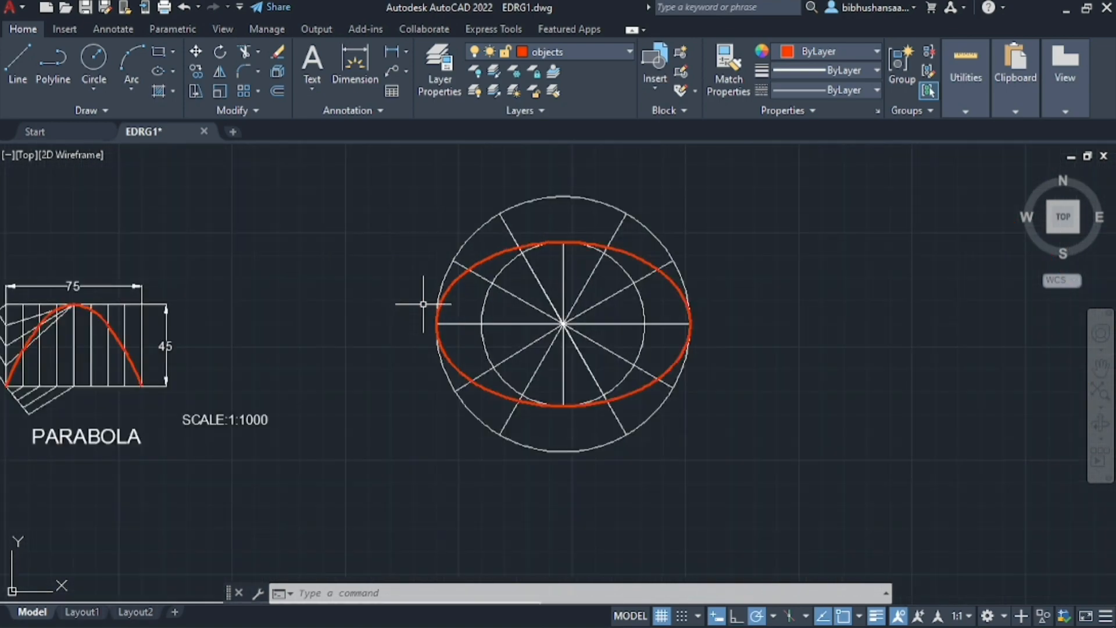
scroll(378, 300, up, 2)
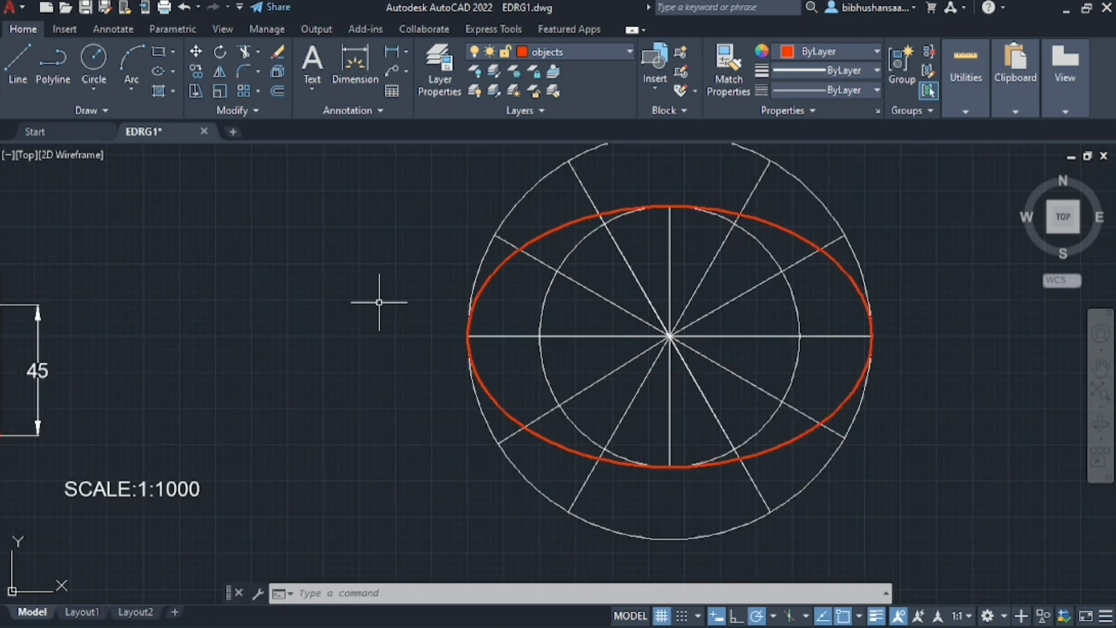
scroll(379, 302, down, 2)
Undo the view changes and the ellipse, leaving only the circles and radial lines
key(ctrl+z)
key(ctrl+z)
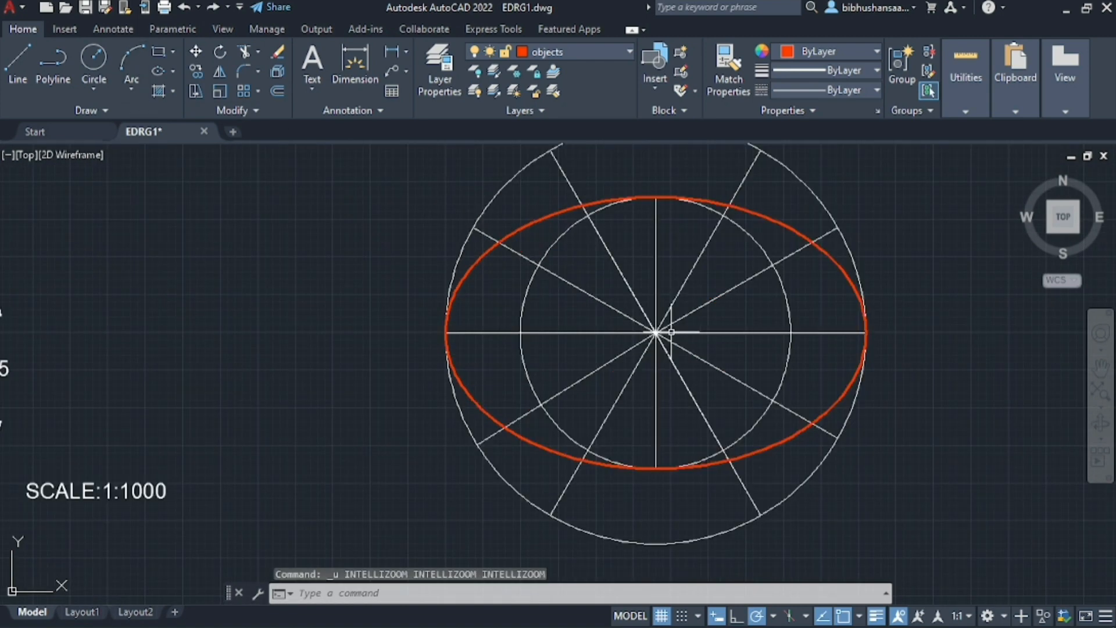
scroll(490, 349, down, 2)
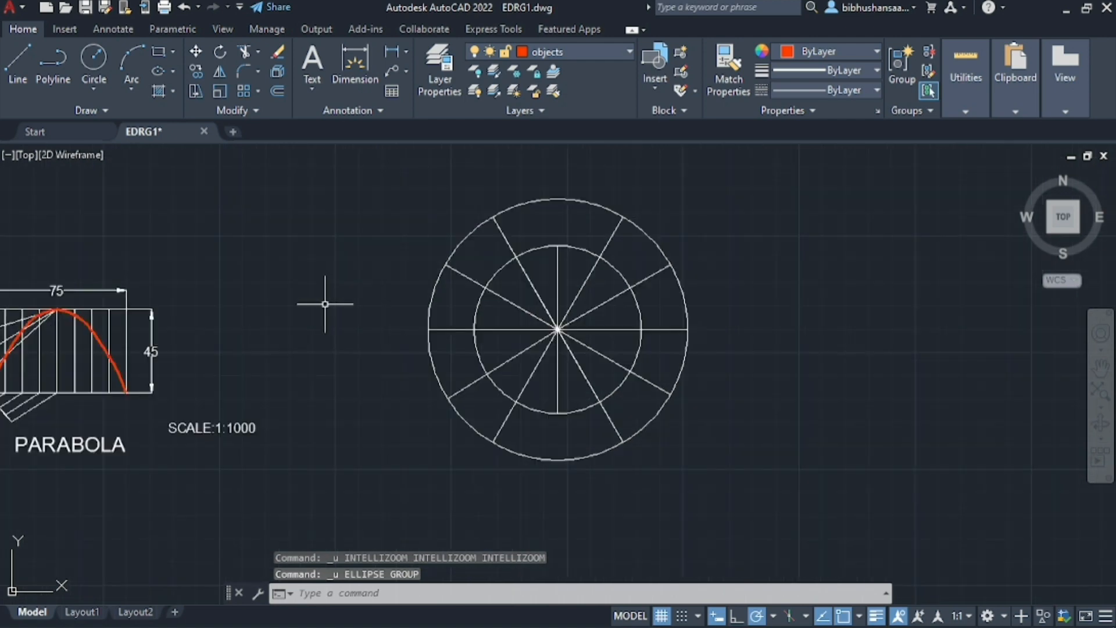
scroll(633, 267, up, 3)
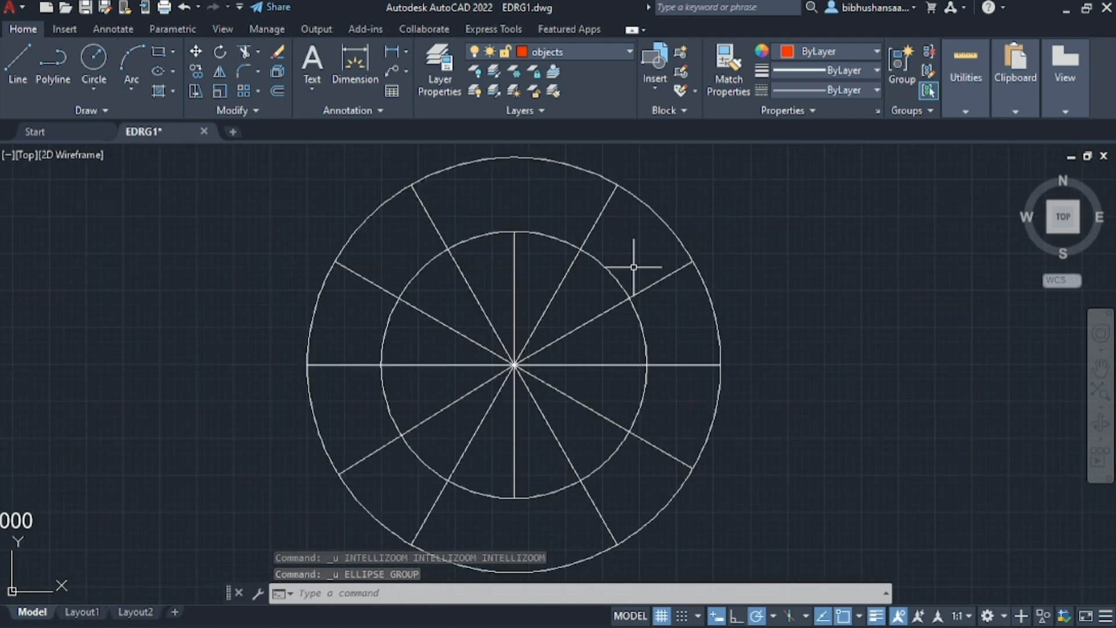
click(12, 61)
scroll(605, 349, down, 2)
scroll(594, 233, up, 2)
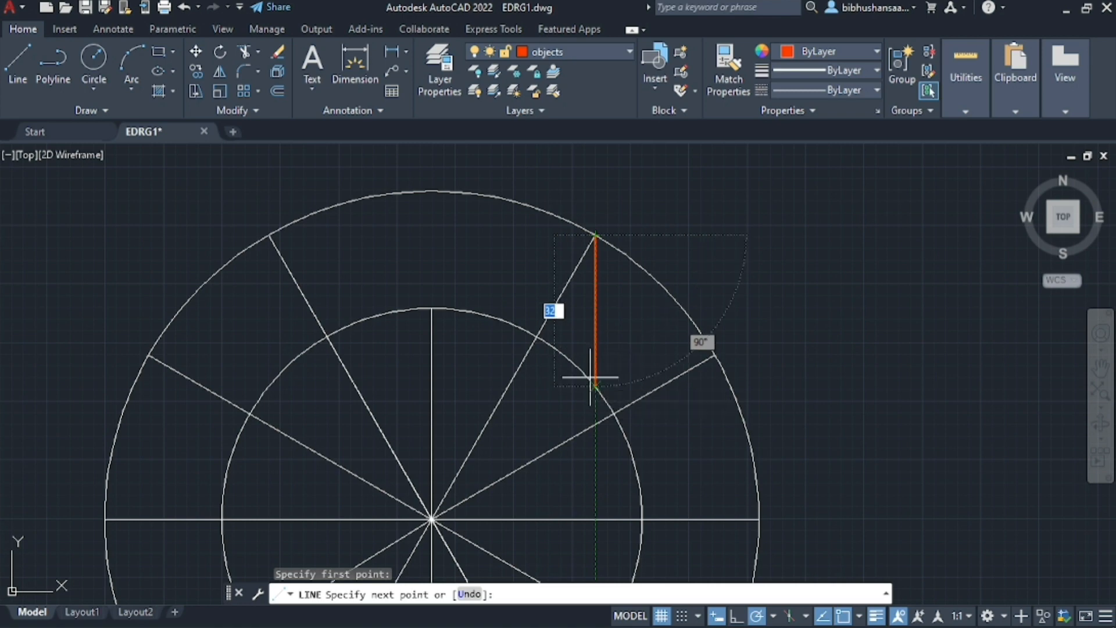
key(Escape)
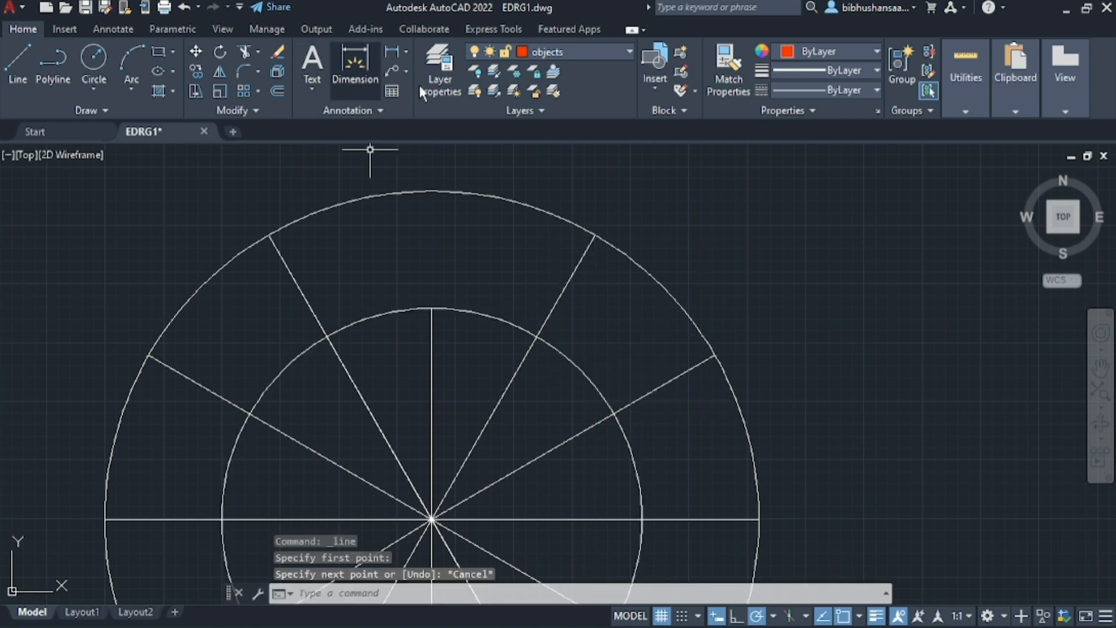
Make layer 0 the current layer
click(439, 89)
double_click(164, 110)
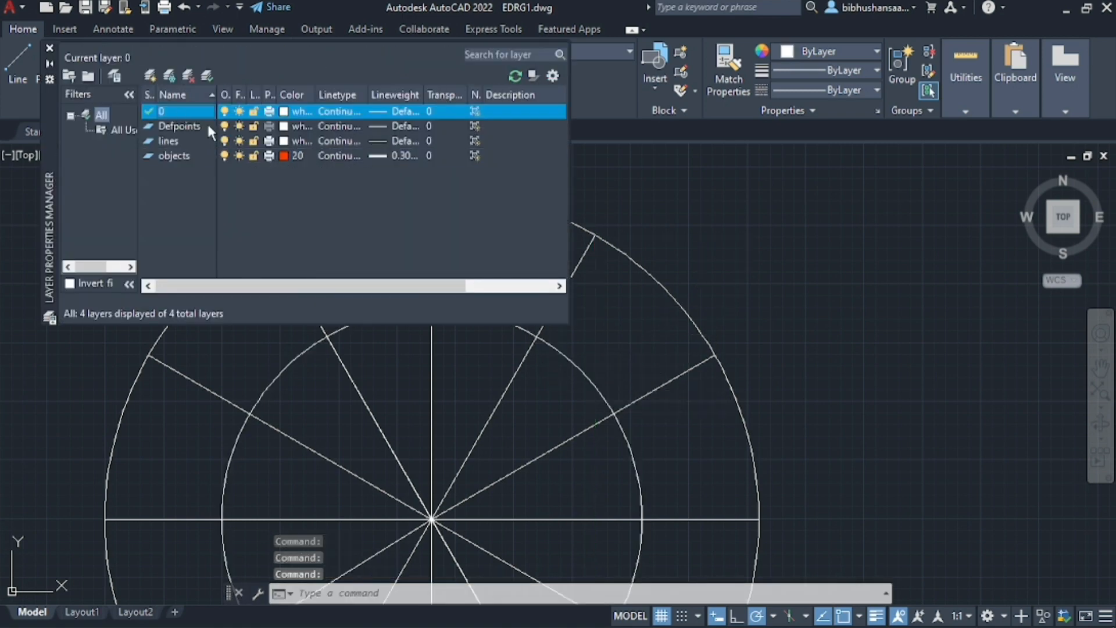
click(50, 48)
Draw a vertical line about 32 mm long downward from the outer-circle end of the upper-right 60° radial
text(l)
key(Return)
click(595, 235)
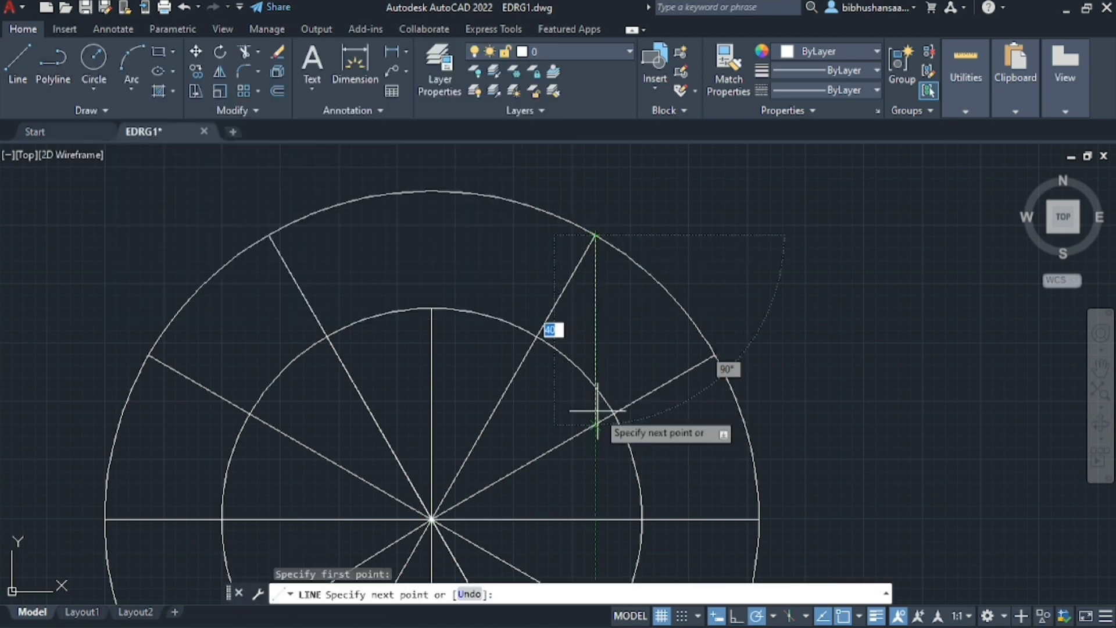
click(595, 386)
key(Escape)
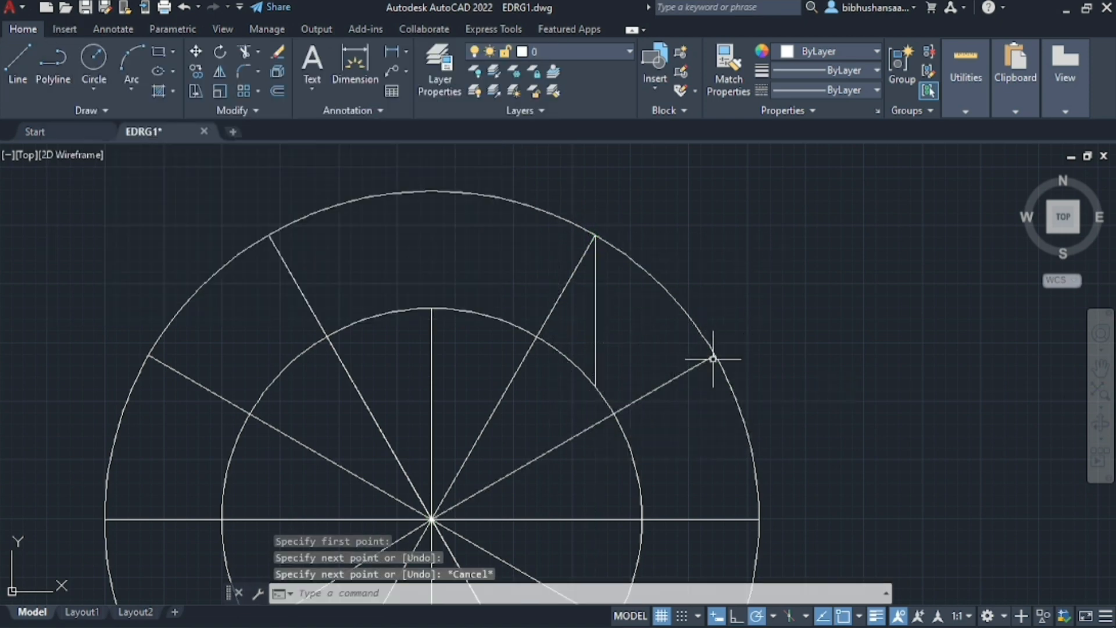
Draw a 17 mm horizontal line rightward from where the upper-right 60° radial meets the inner circle, crossing the vertical
scroll(578, 321, up, 2)
text(l)
key(Return)
click(511, 344)
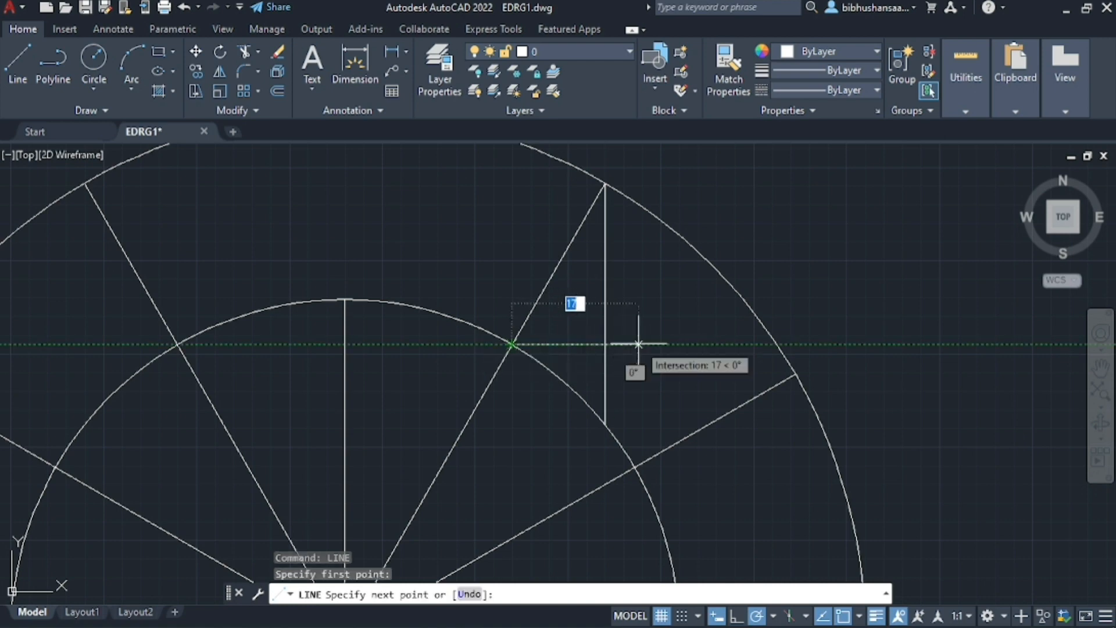
click(638, 344)
key(Escape)
On the upper-right 30° radial, draw a vertical down from its outer end and a crossing horizontal rightward from the inner-circle intersection
key(Return)
click(795, 374)
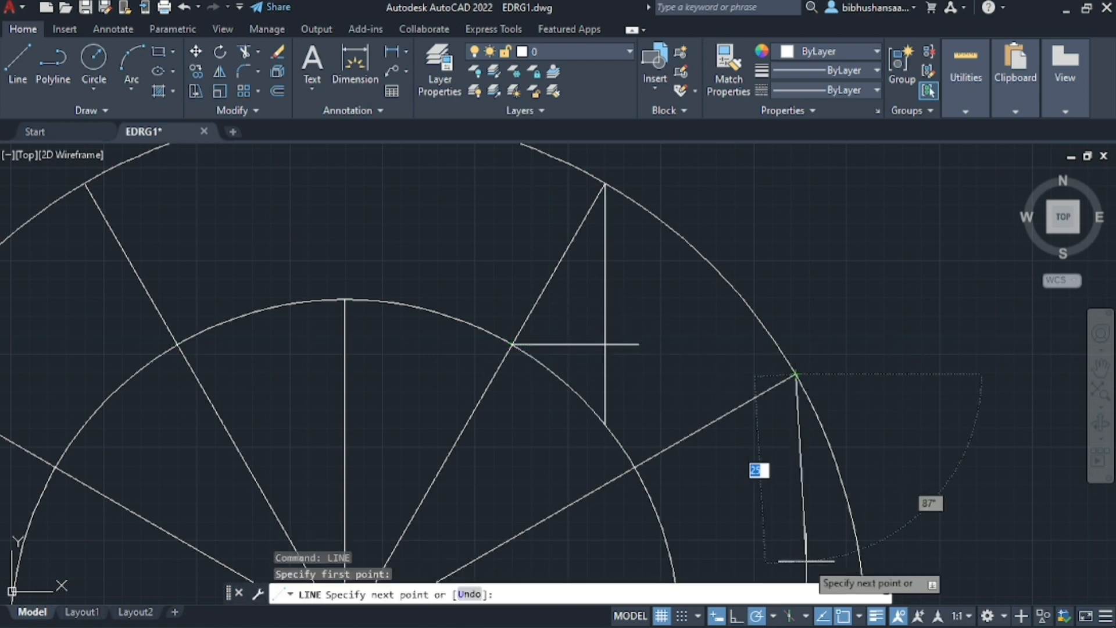
click(692, 493)
key(Escape)
key(Return)
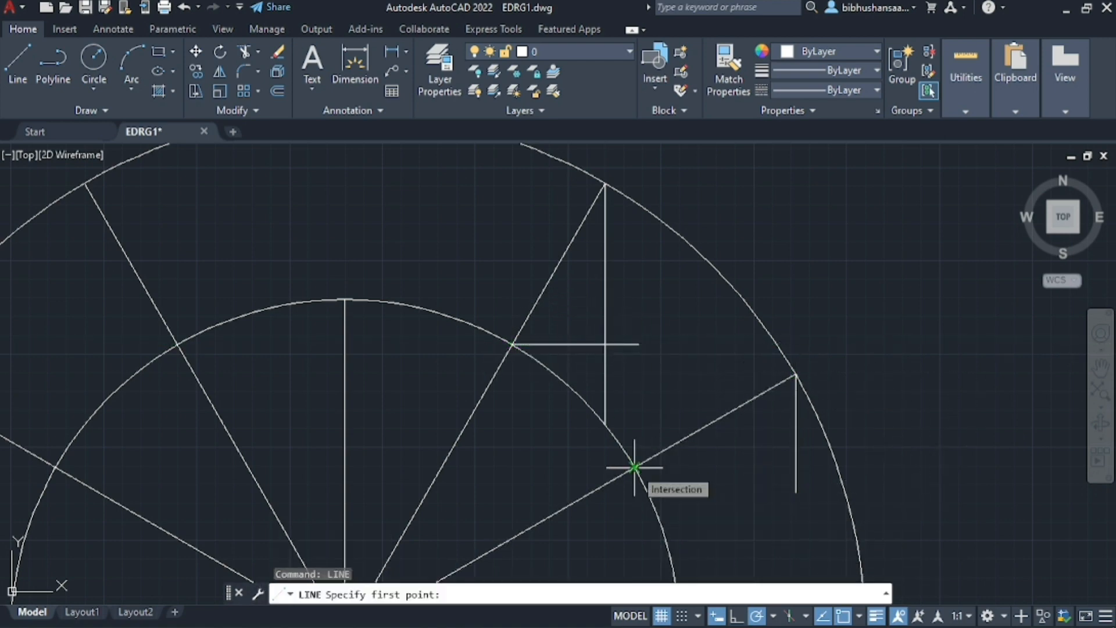
click(634, 468)
click(810, 469)
key(Escape)
Draw a short horizontal line leftward from where the upper-left 120° radial meets the inner circle
scroll(810, 468, down, 3)
scroll(620, 428, up, 3)
scroll(619, 429, up, 2)
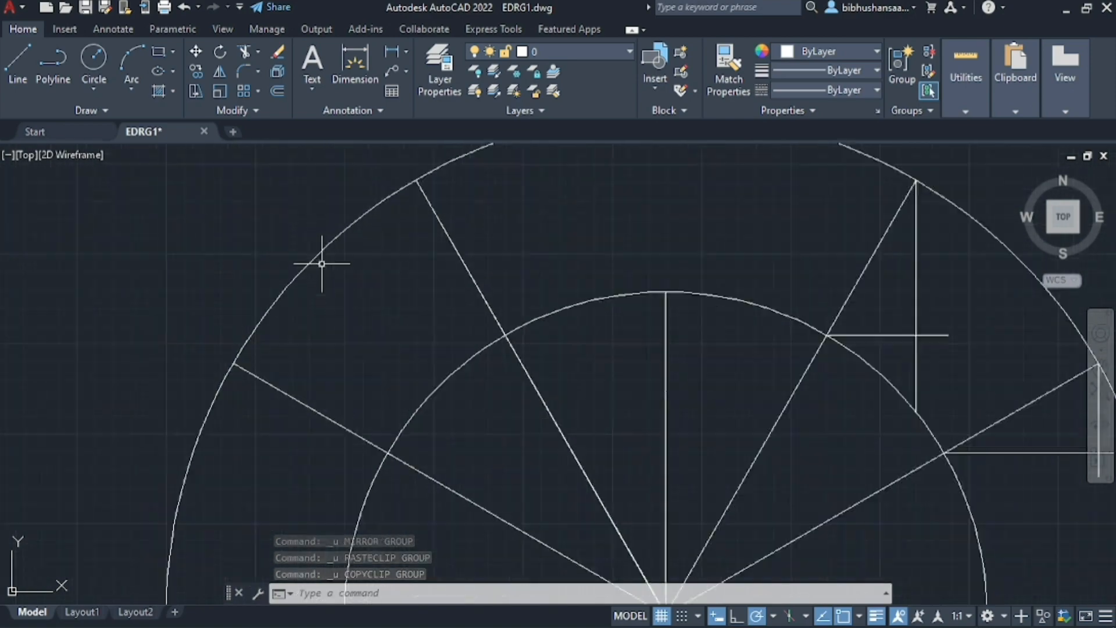
click(17, 64)
click(505, 335)
click(387, 336)
key(Escape)
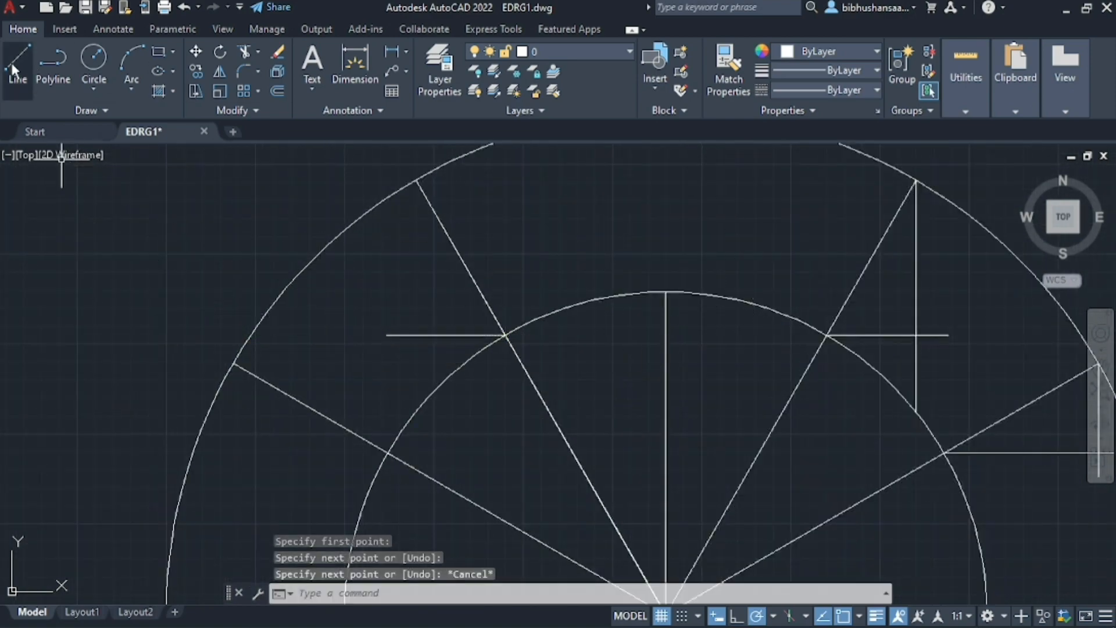
Draw a 25 mm horizontal line leftward from where the upper-left 150° radial meets the inner circle
key(Return)
click(388, 452)
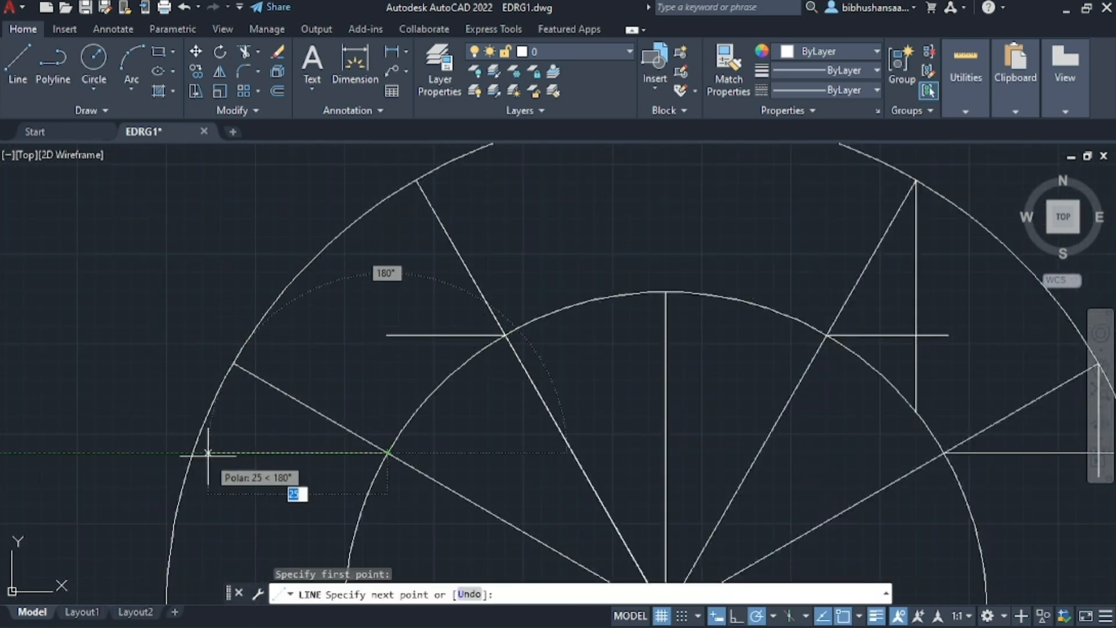
click(207, 452)
scroll(175, 386, down, 2)
key(Escape)
Draw vertical lines down from the outer ends of the upper-left 120° and 150° radials, each crossing its horizontal line
key(Return)
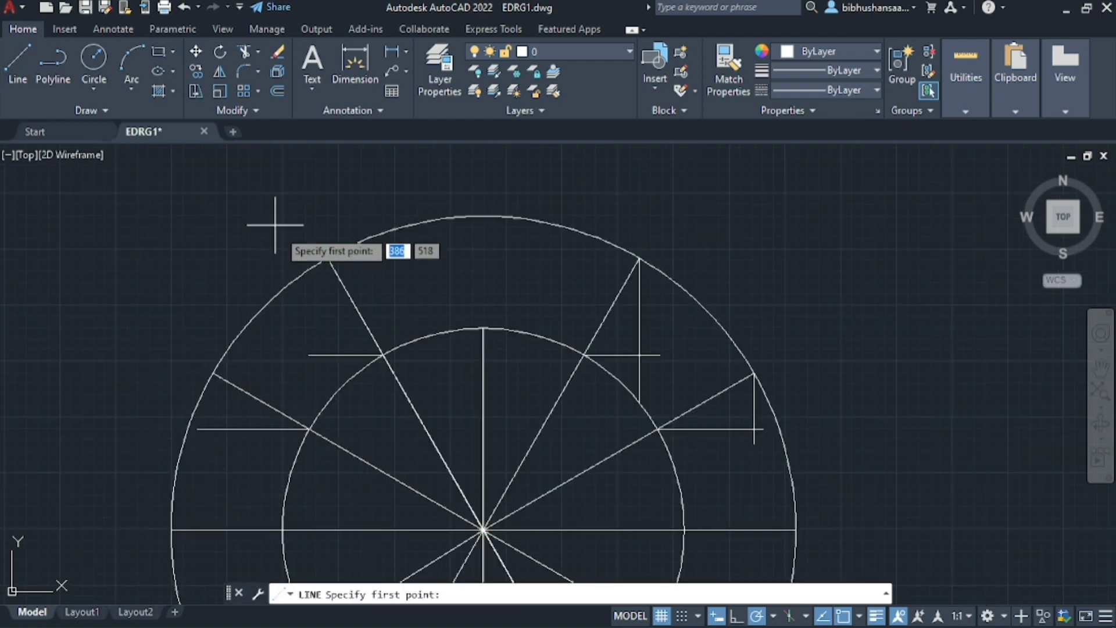
click(327, 257)
click(327, 376)
key(Escape)
key(Return)
click(213, 374)
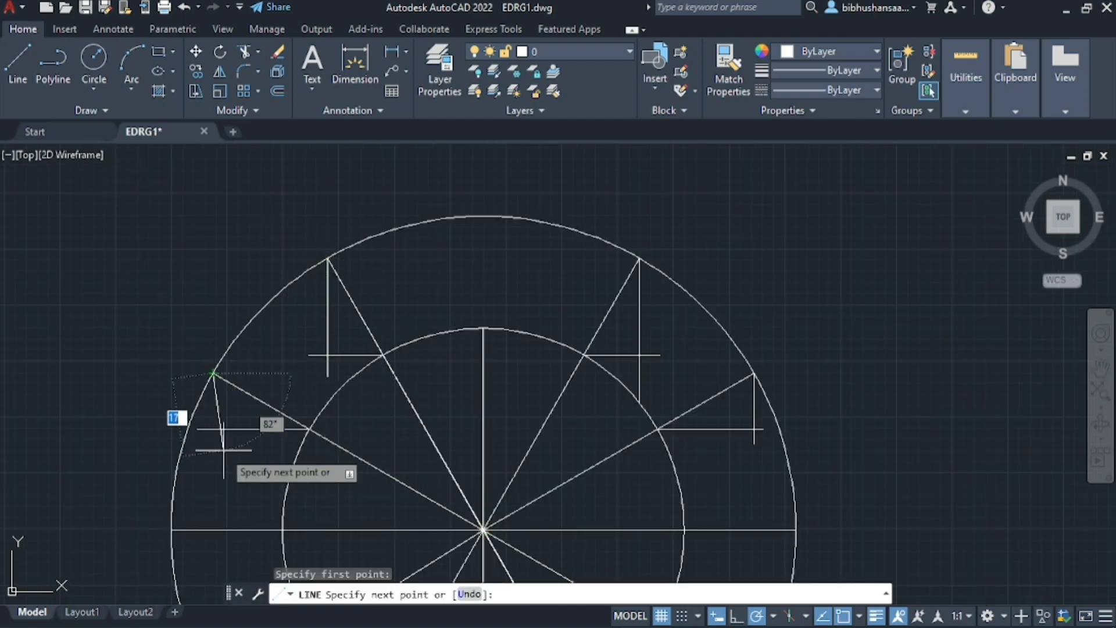
click(214, 449)
key(Escape)
On the lower-right 30° radial, draw a vertical up from its outer end and a 23 mm horizontal rightward from the inner-circle intersection
scroll(214, 449, down, 2)
key(Return)
scroll(261, 366, up, 4)
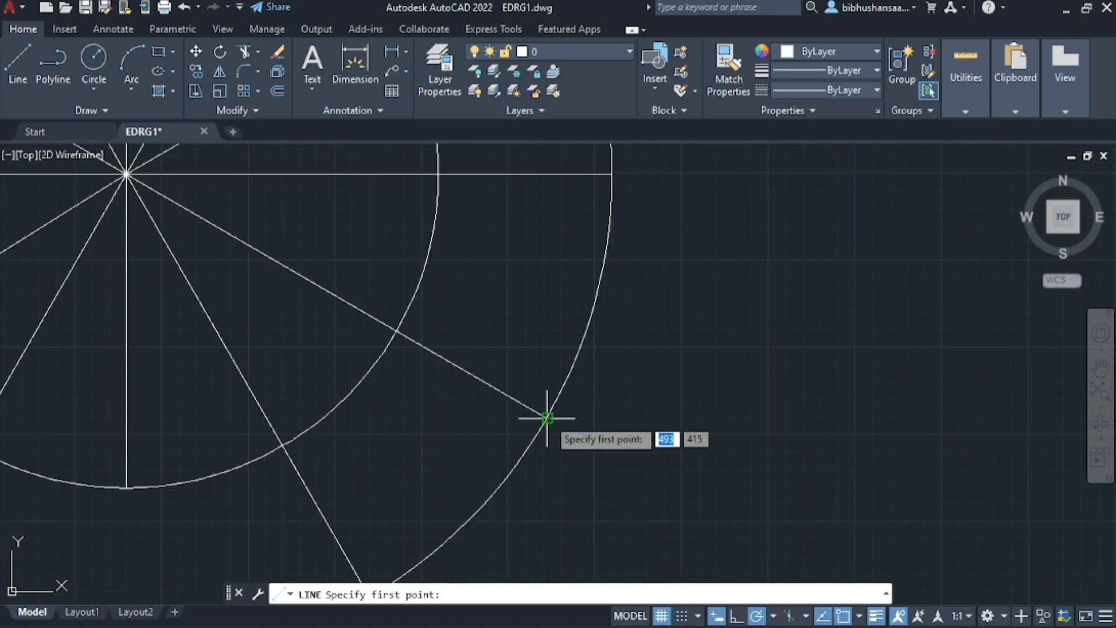
click(546, 416)
key(Escape)
key(Return)
click(393, 338)
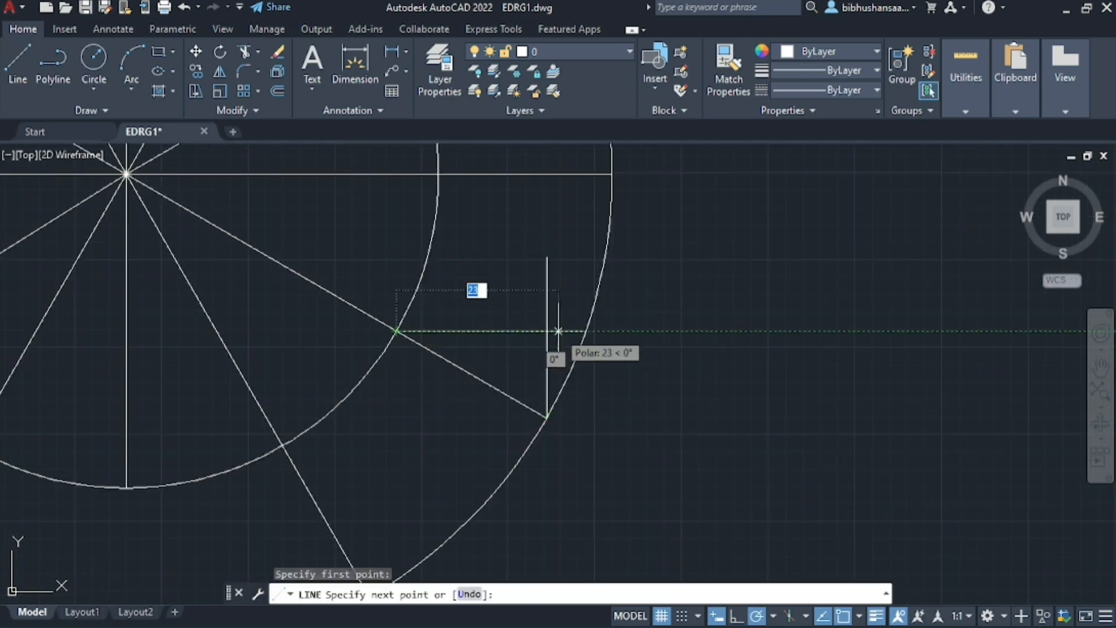
click(546, 339)
key(Escape)
Draw a 26 mm vertical line upward from the outer-circle end of the lower-right 60° radial
scroll(546, 339, down, 4)
scroll(495, 413, up, 2)
key(Return)
click(468, 450)
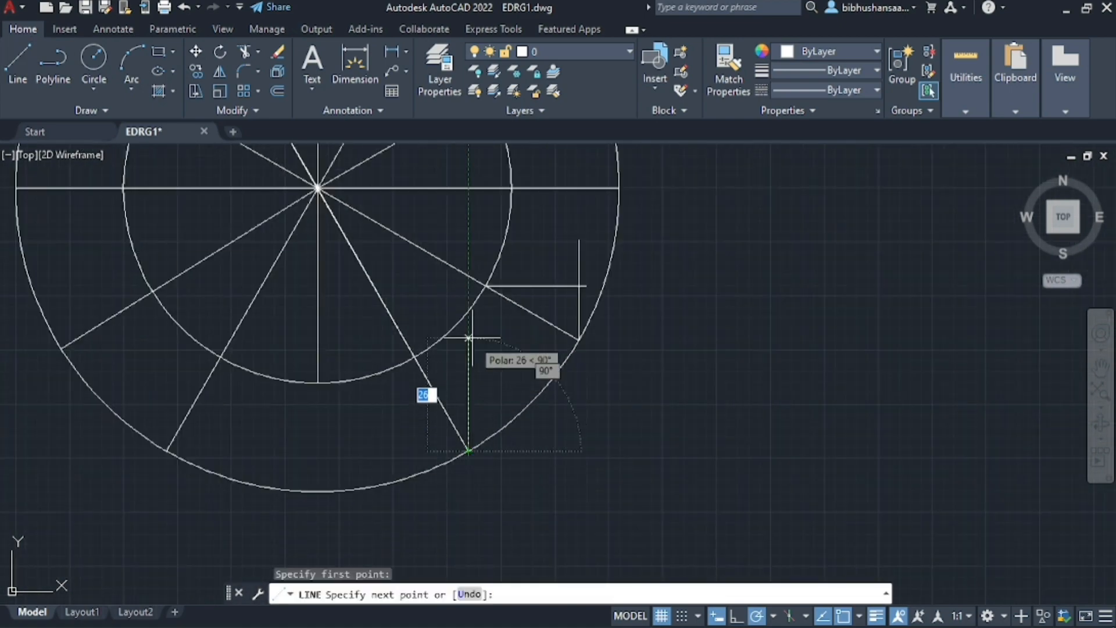
click(469, 337)
key(Escape)
Draw a horizontal line rightward from where the lower-right 60° radial meets the inner circle, crossing the vertical
click(17, 64)
click(415, 356)
click(508, 357)
key(Escape)
On the lower-left 120° radial, draw a horizontal leftward from the inner-circle intersection and a 27 mm vertical up from its outer end
scroll(182, 352, down, 2)
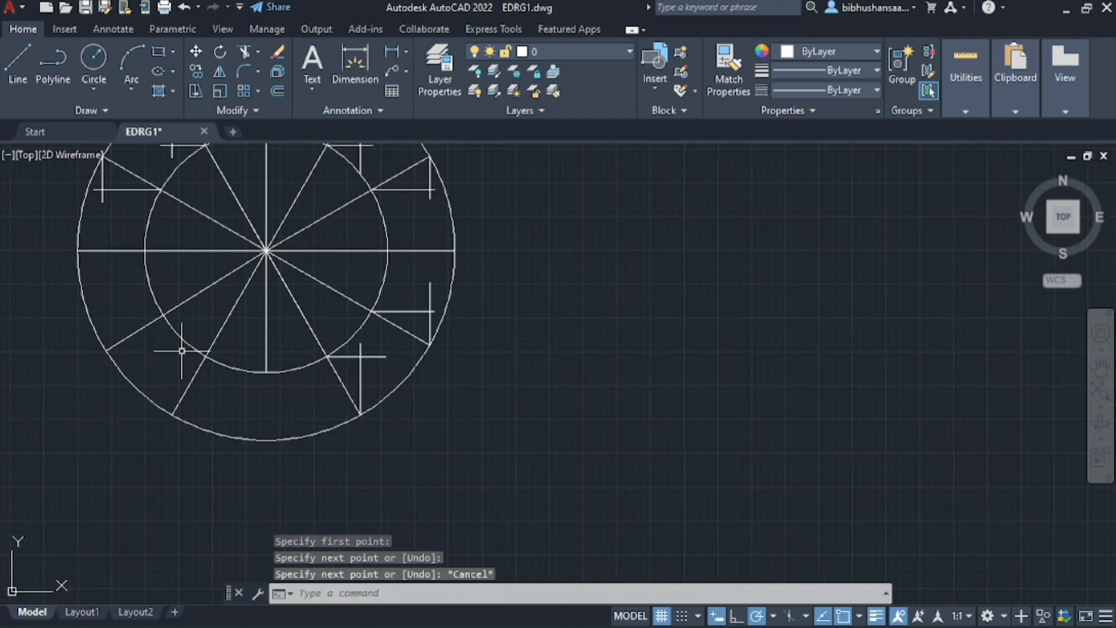
scroll(173, 352, up, 2)
click(17, 64)
click(227, 356)
click(127, 356)
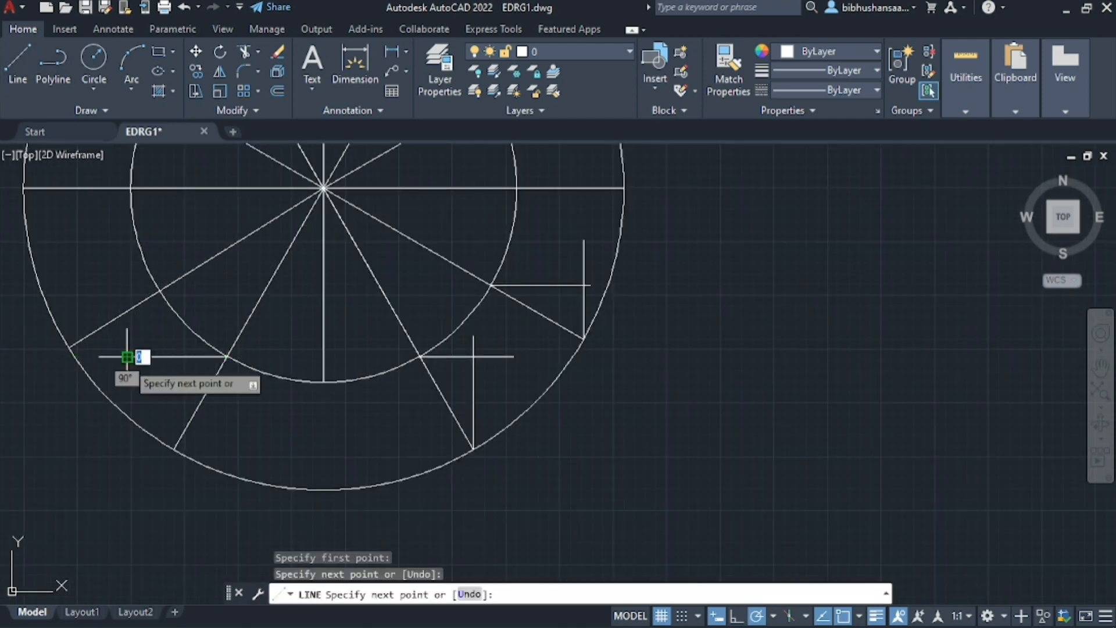
click(18, 64)
click(173, 449)
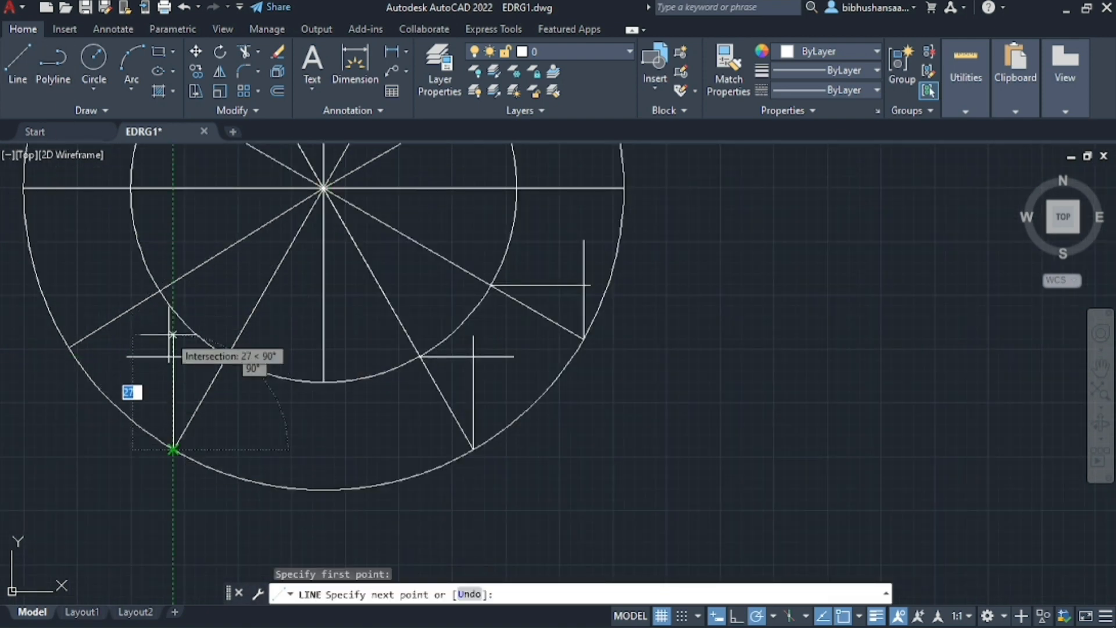
click(173, 336)
key(Escape)
Draw a 21 mm vertical line upward from the outer end of the lower-left radial nearest the horizontal axis
scroll(268, 395, down, 2)
scroll(157, 361, up, 2)
click(25, 63)
click(265, 407)
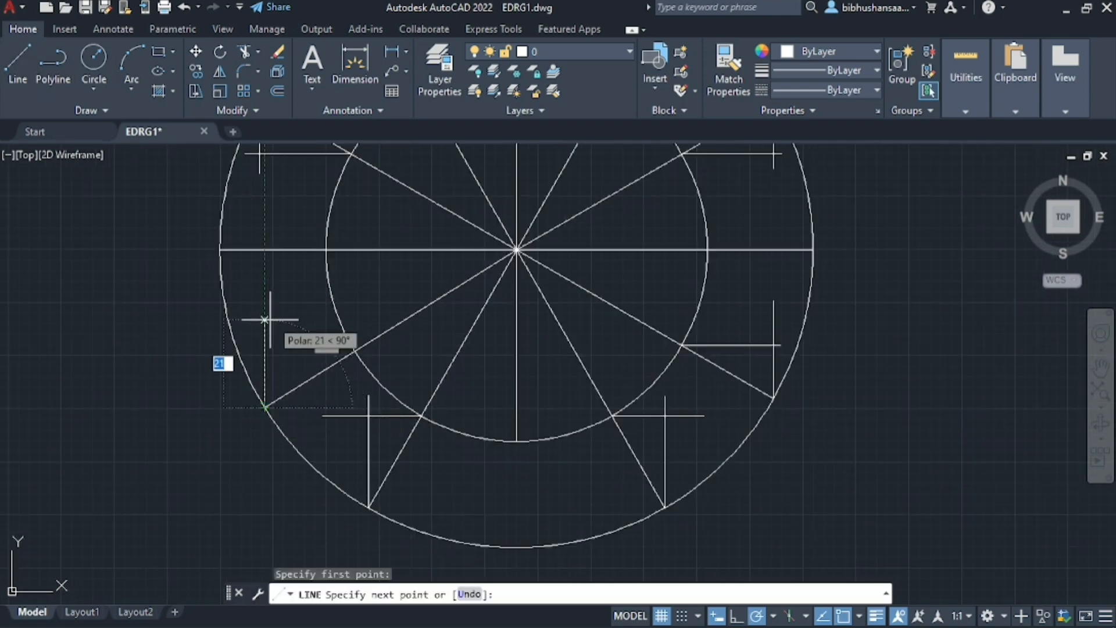
click(265, 318)
key(Return)
key(Return)
Draw a horizontal line leftward from where that same lower-left radial meets the inner circle, crossing the last vertical
click(354, 351)
click(251, 351)
key(Escape)
scroll(530, 498, down, 4)
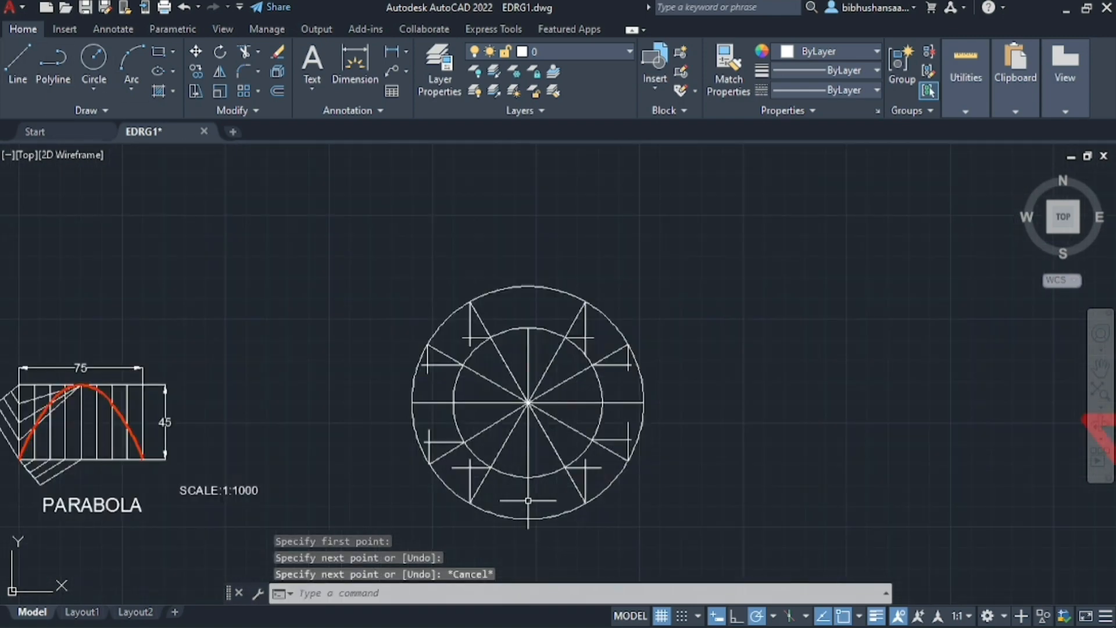
Make the "objects" layer current again for drawing the curve
scroll(553, 461, up, 2)
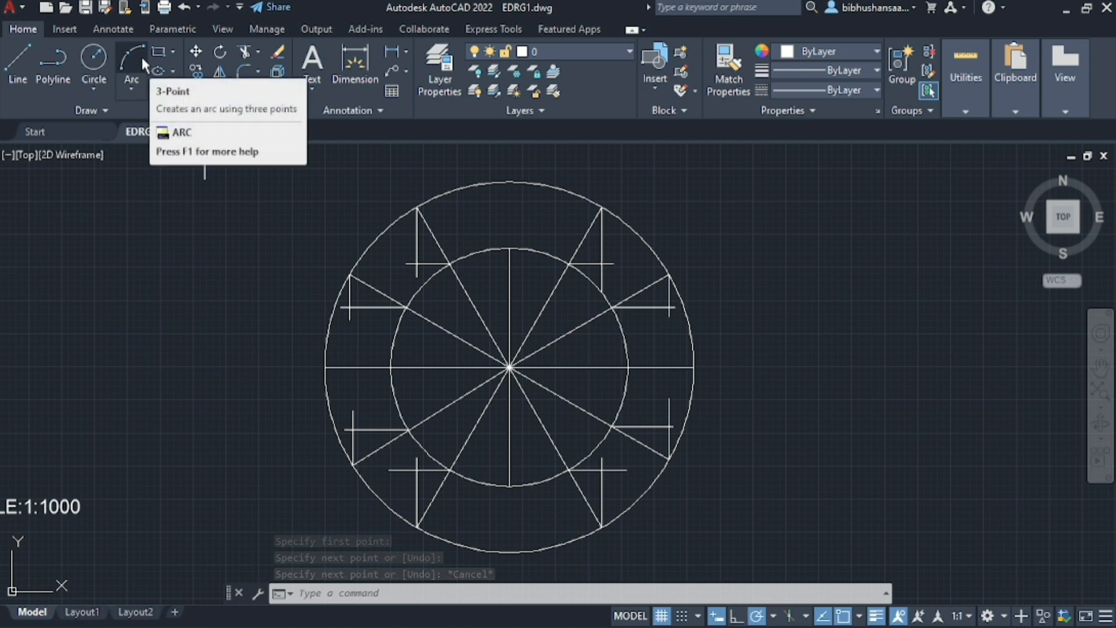
click(444, 73)
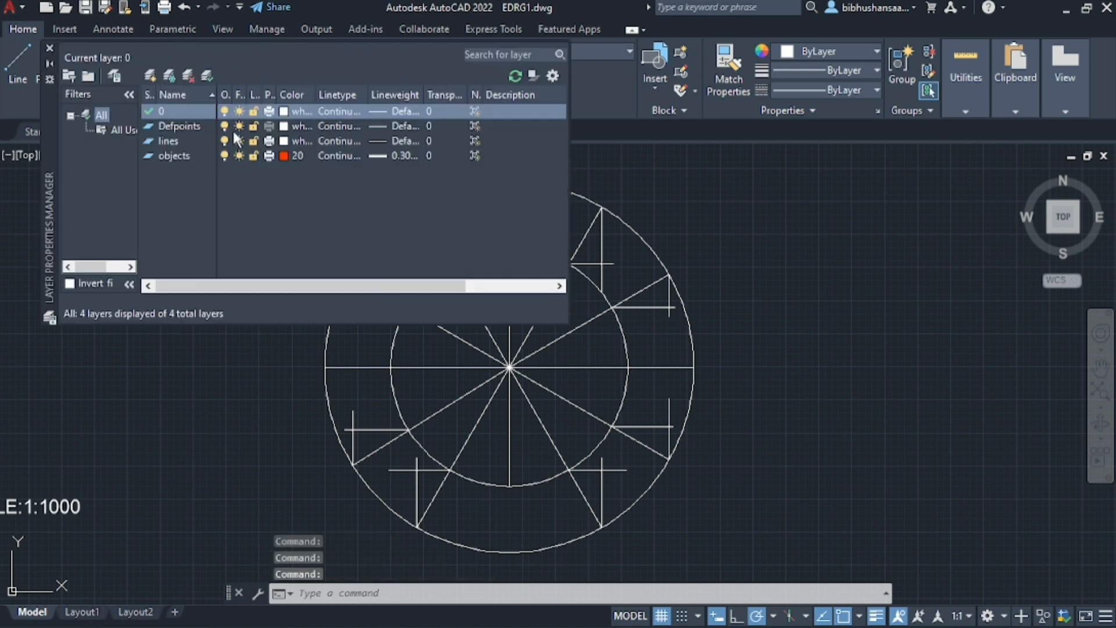
double_click(175, 155)
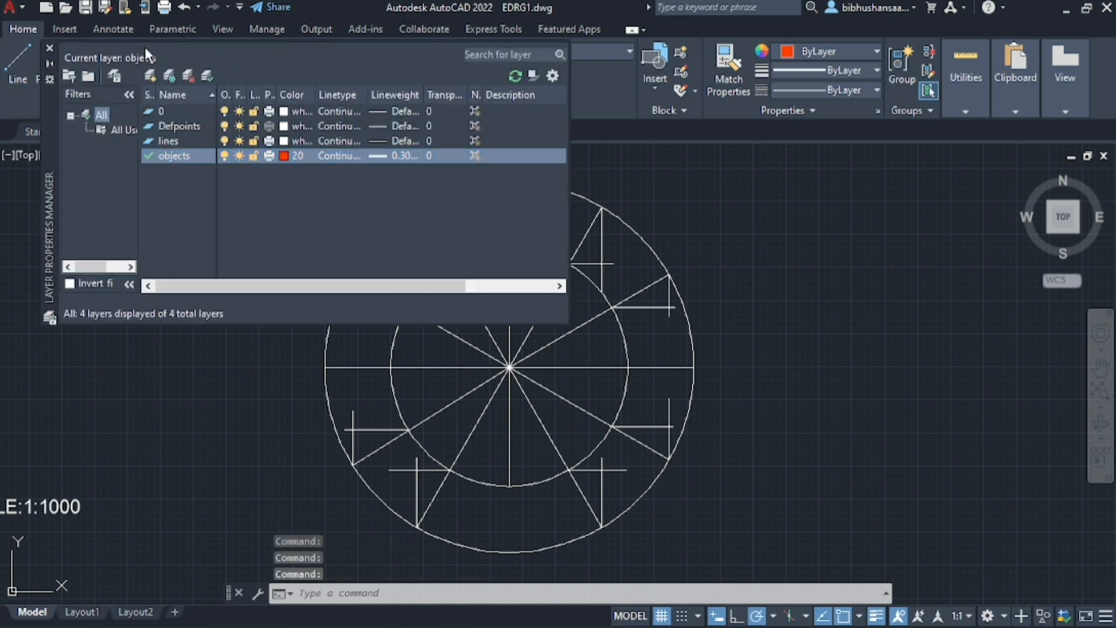
Draw a three-point arc from the horizontal axis's left end through the two projected intersections in the upper-left quadrant
click(50, 47)
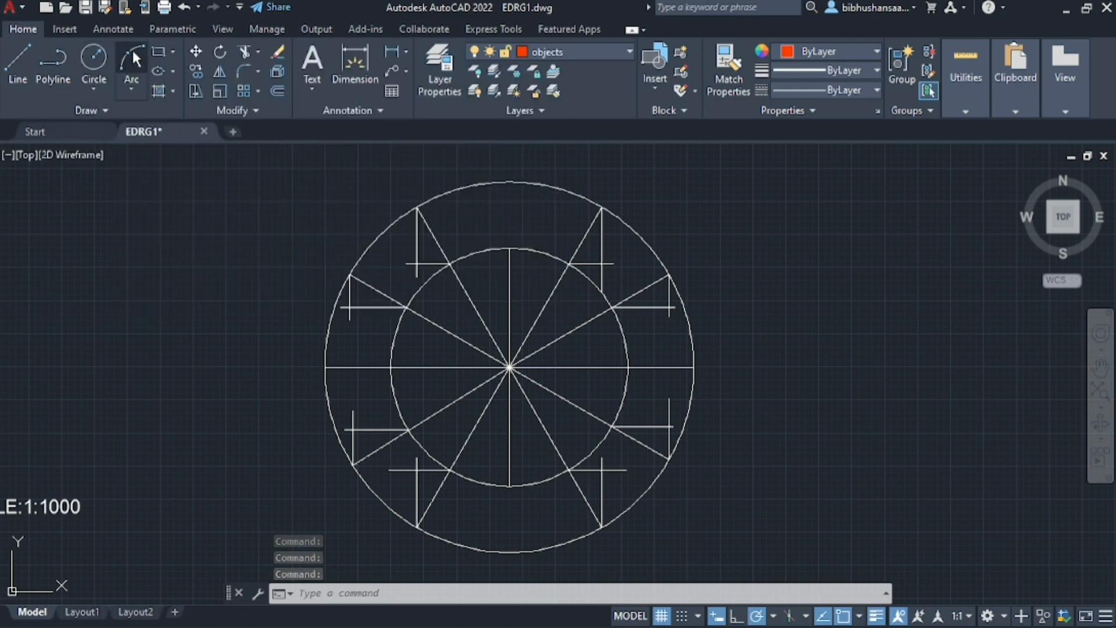
click(122, 58)
scroll(274, 304, down, 2)
scroll(386, 381, up, 4)
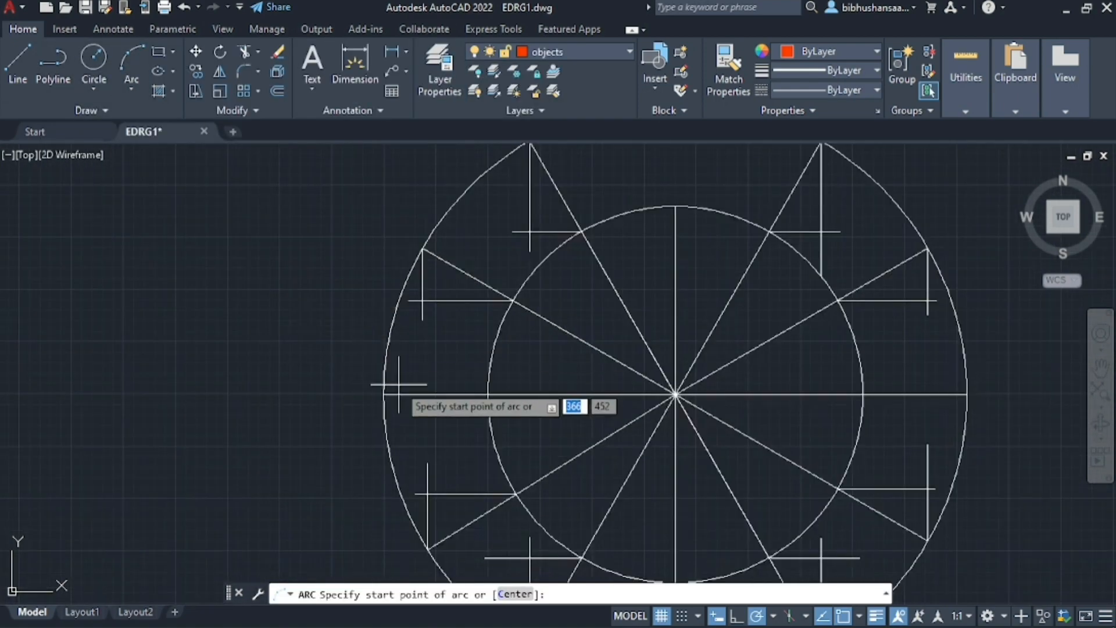
click(384, 394)
click(423, 301)
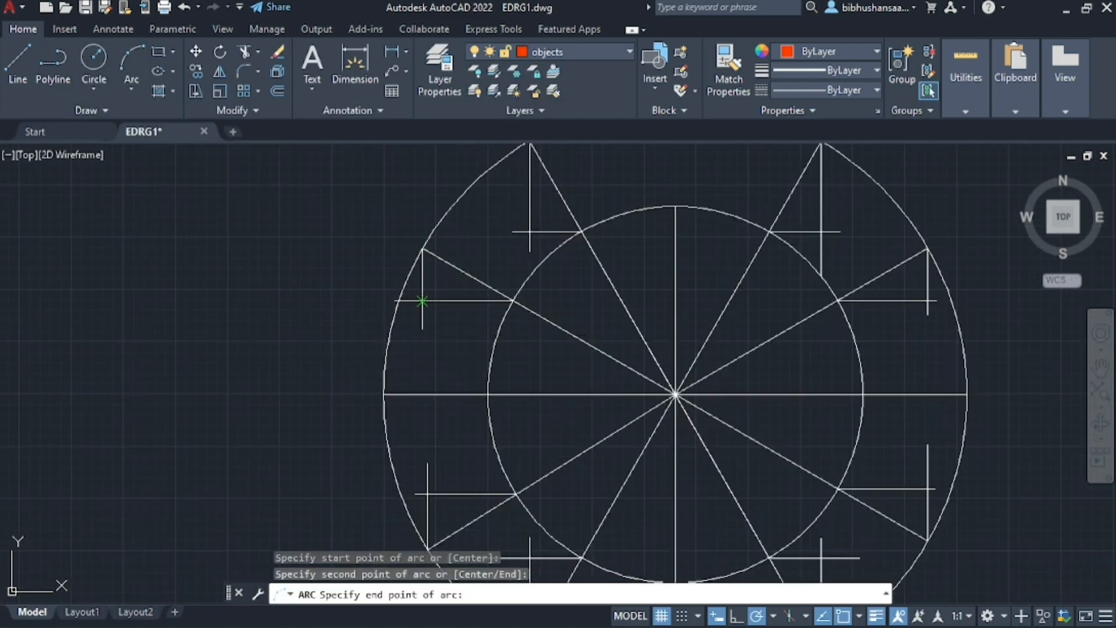
click(529, 232)
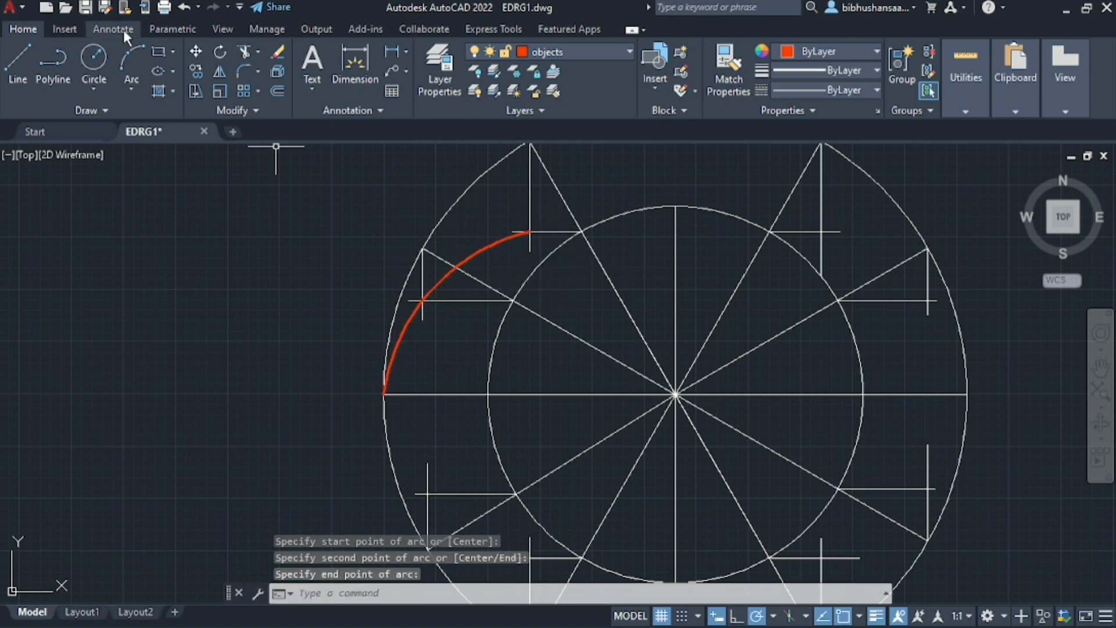
Draw a second arc from the last intersection through the inner circle's top to the matching projected intersection on the upper right
key(space)
click(529, 233)
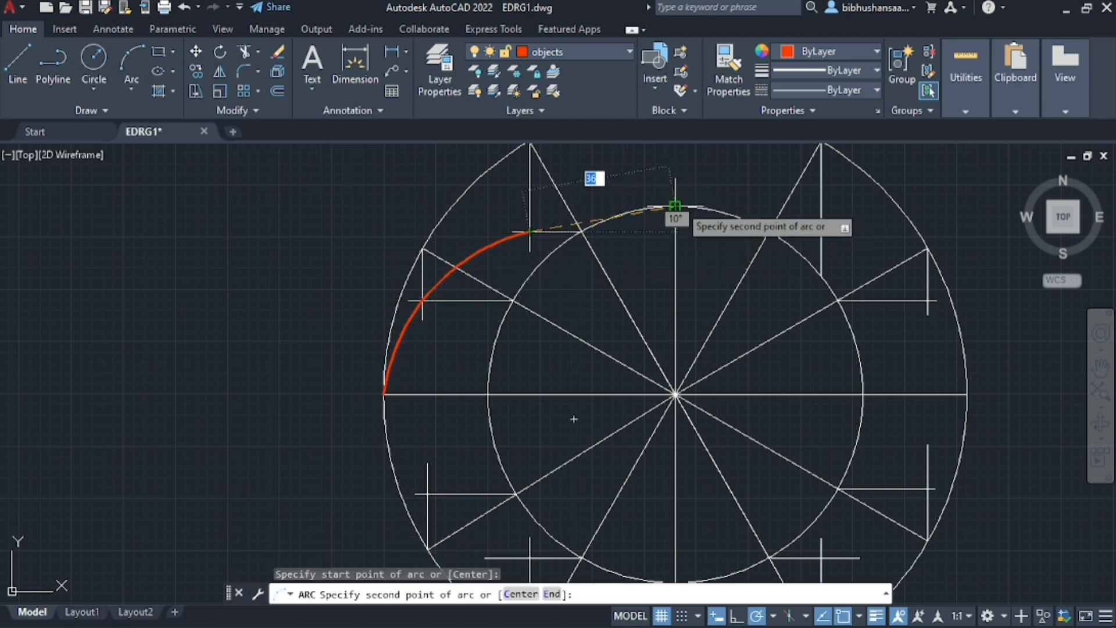
click(675, 206)
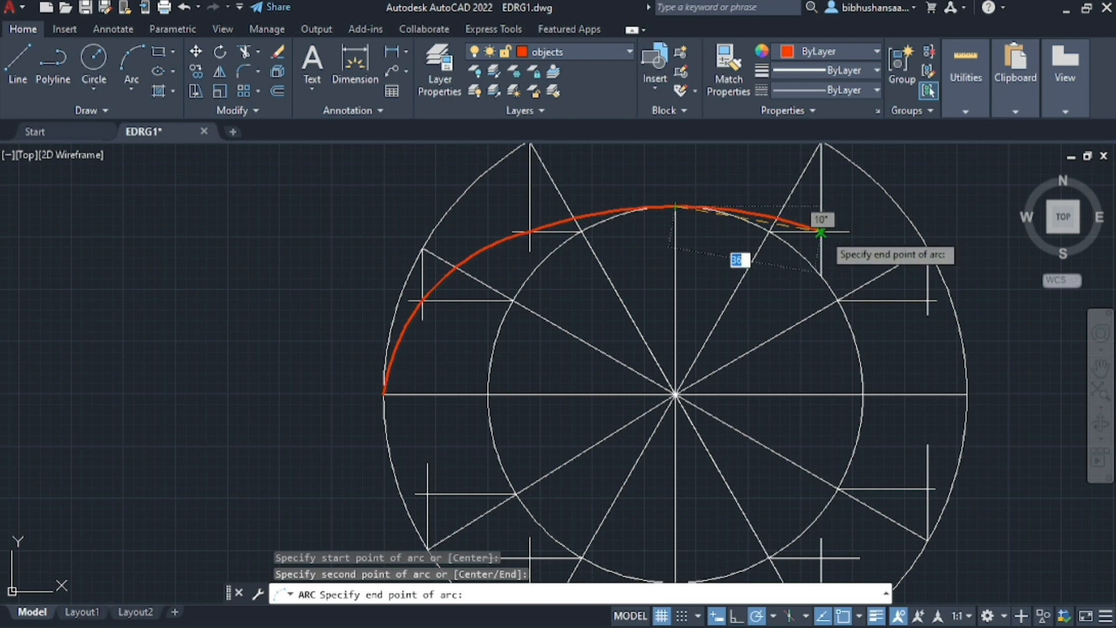
click(820, 232)
Draw a third arc from there through the remaining upper-right intersection to the horizontal axis's right end
key(space)
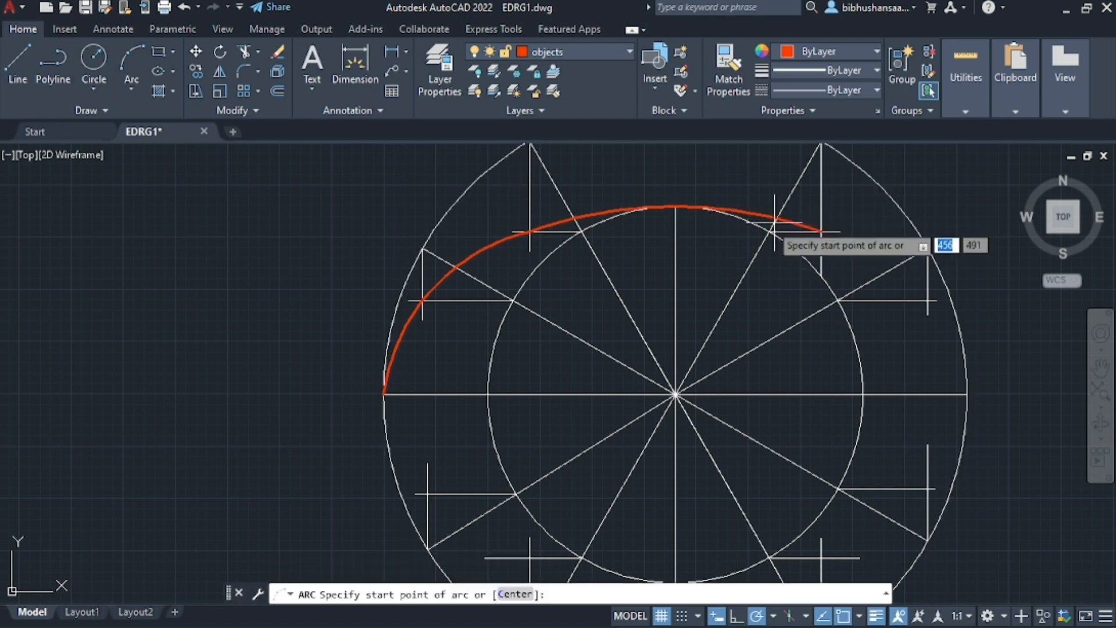
click(820, 232)
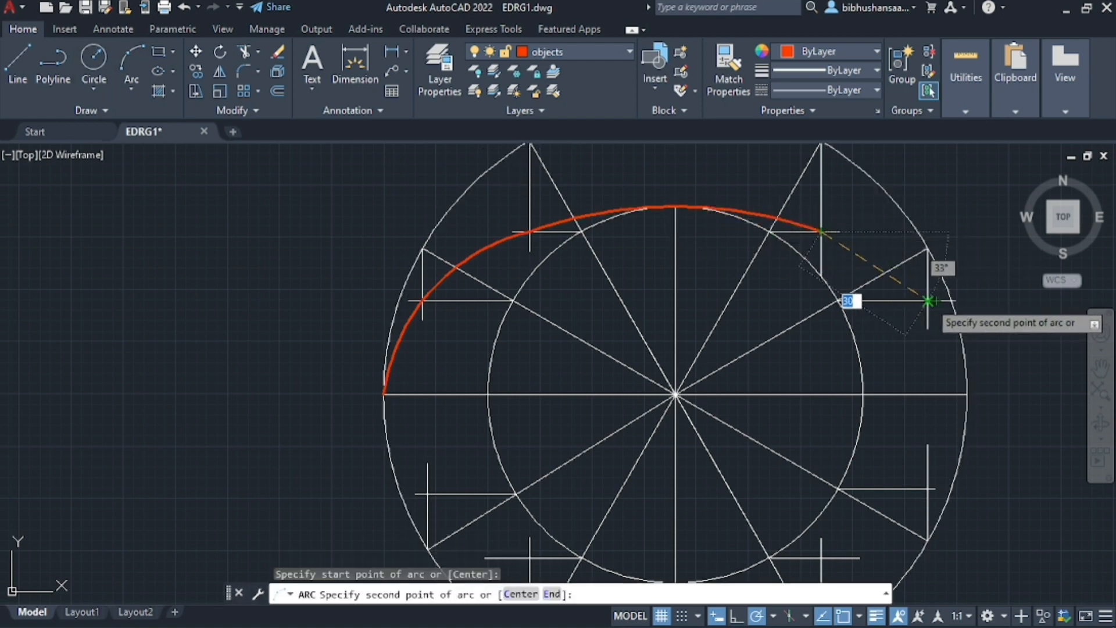
click(928, 300)
click(967, 394)
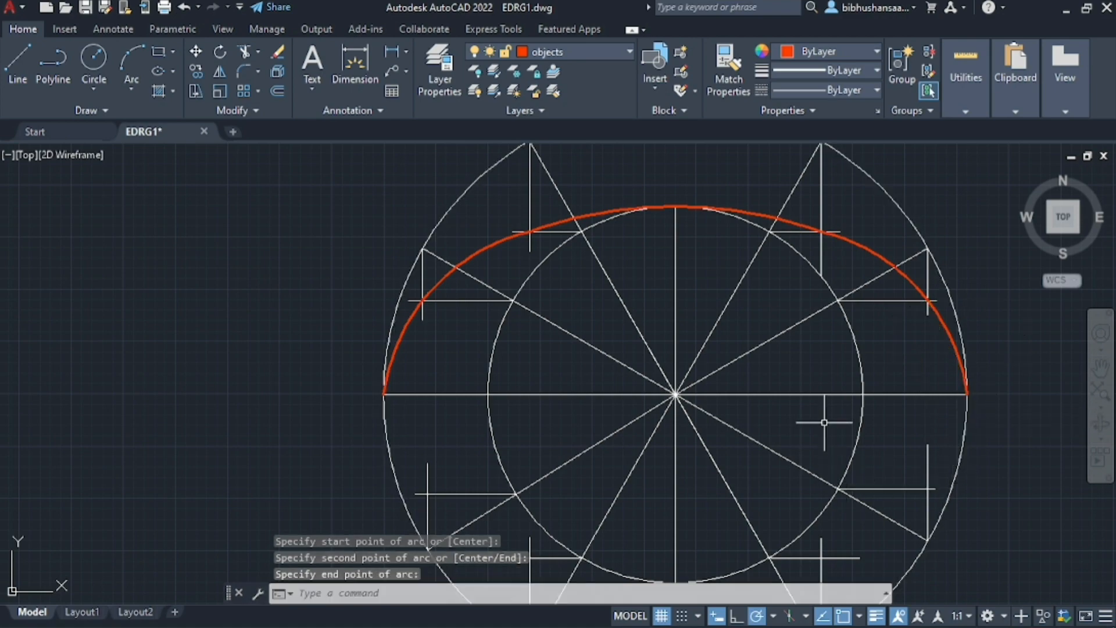
Undo the three arcs drawn over the upper half of the circles
scroll(824, 422, down, 5)
scroll(782, 441, up, 5)
scroll(782, 442, down, 2)
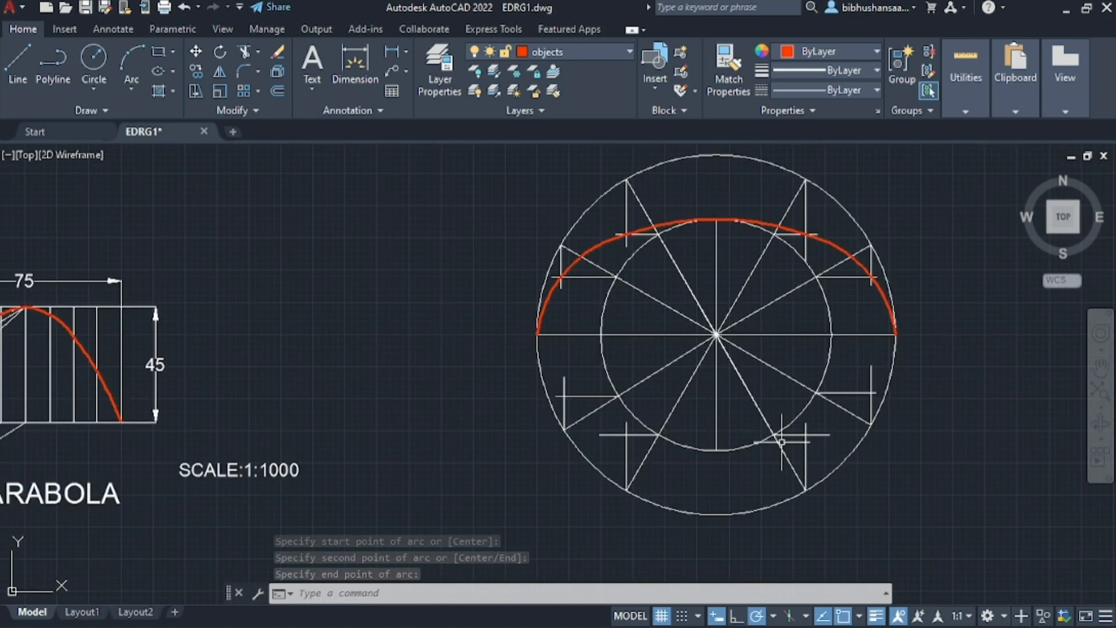
middle_drag(592, 254, 491, 259)
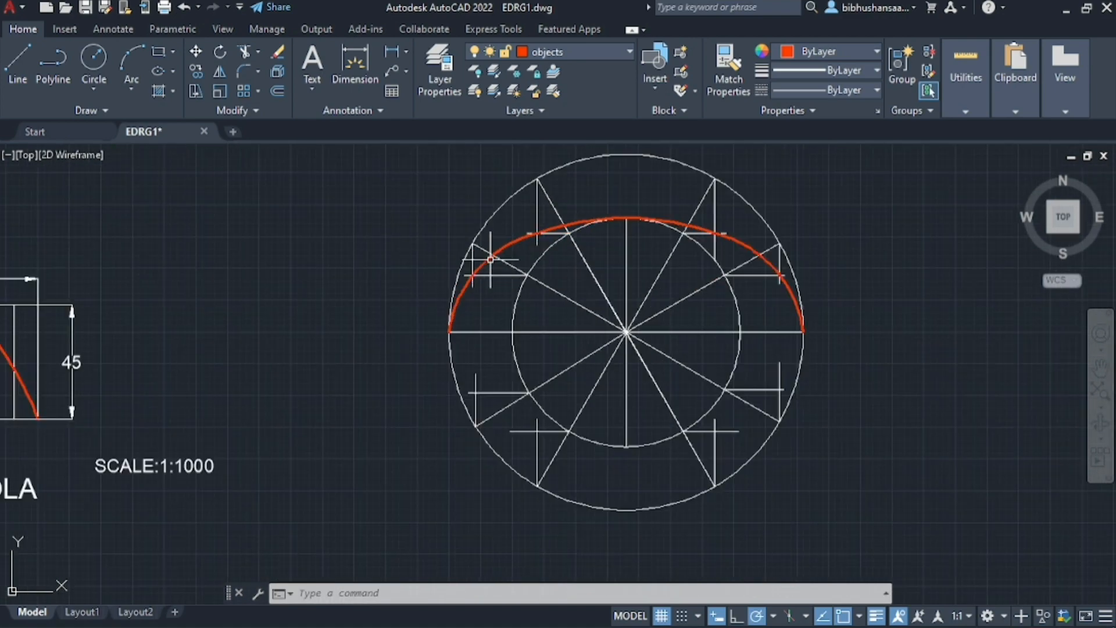
key(ctrl+z)
key(ctrl+z)
key(ctrl+z)
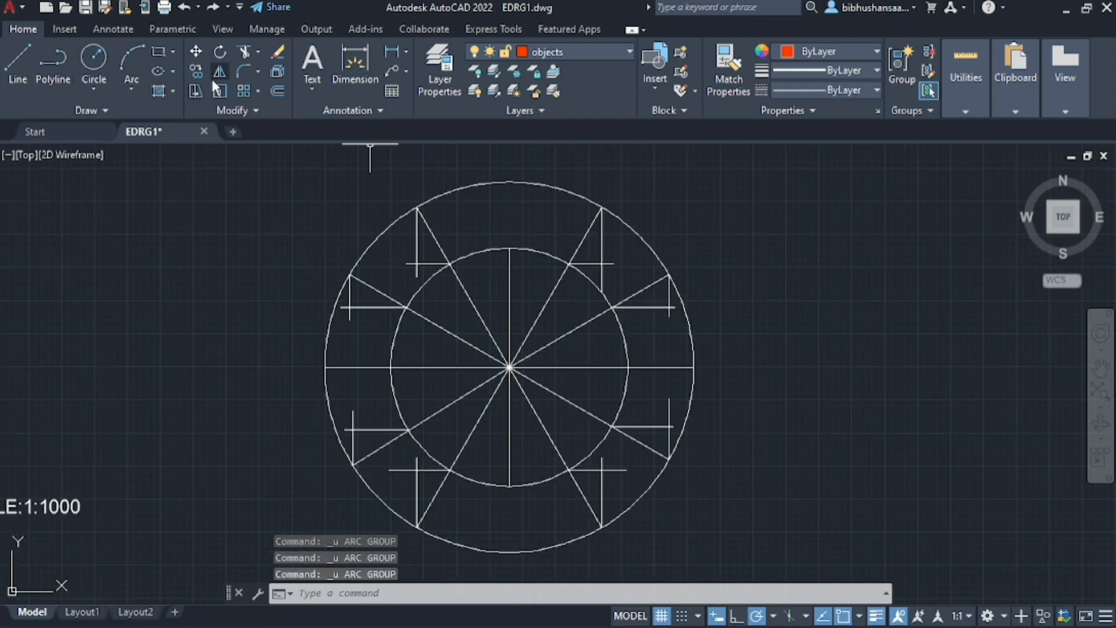
Draw an ellipse centred on the circles, with its horizontal axis ending on the outer circle and its vertical axis at the inner circle's top
click(158, 70)
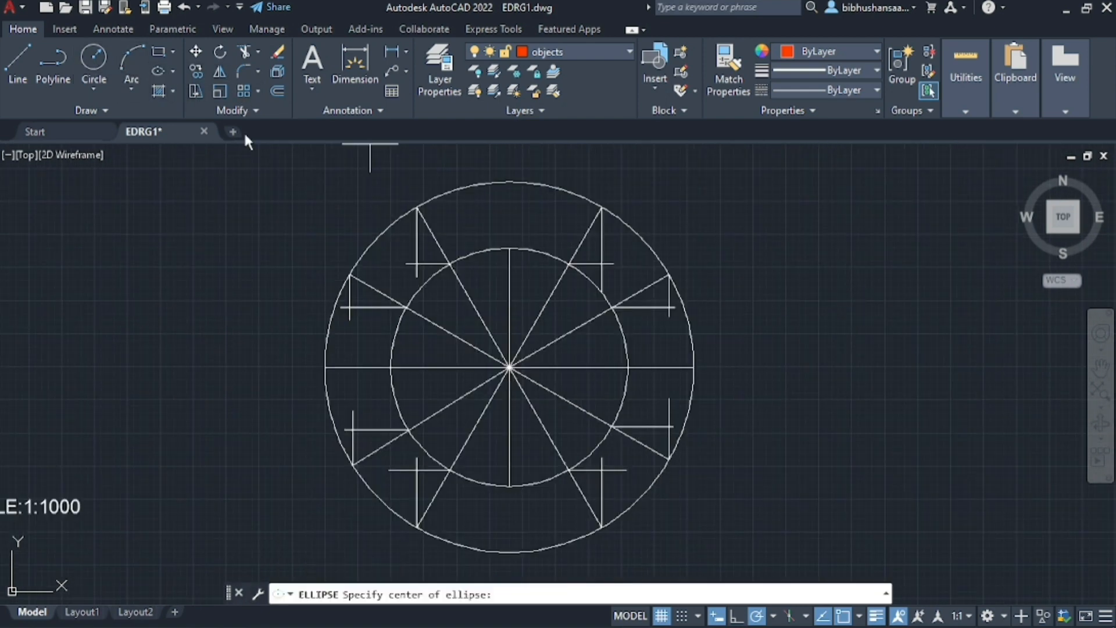
click(509, 367)
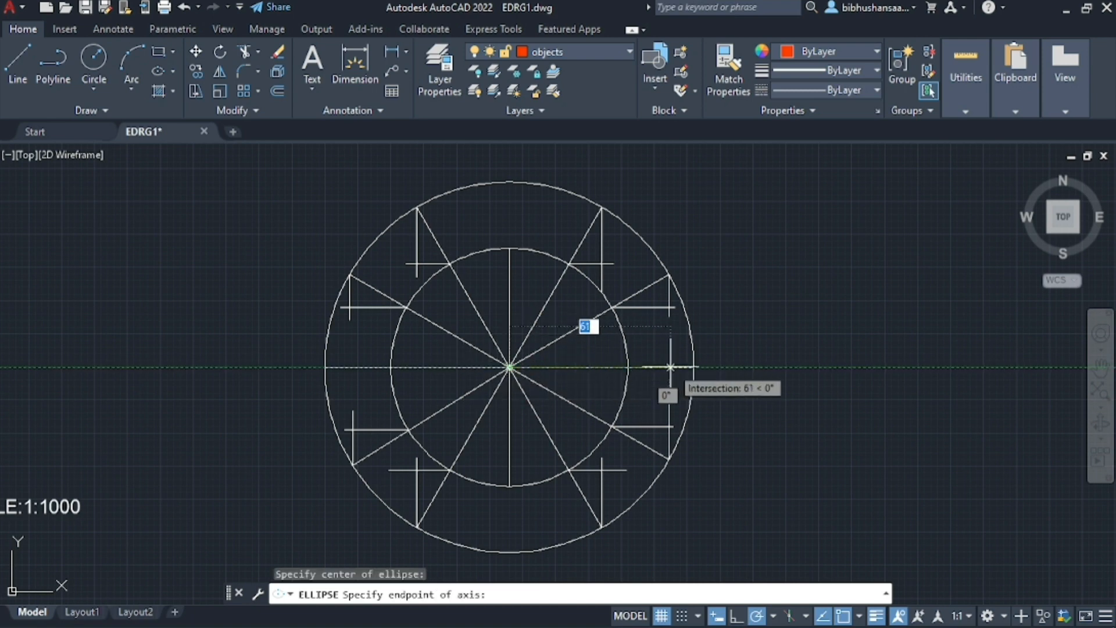
click(693, 367)
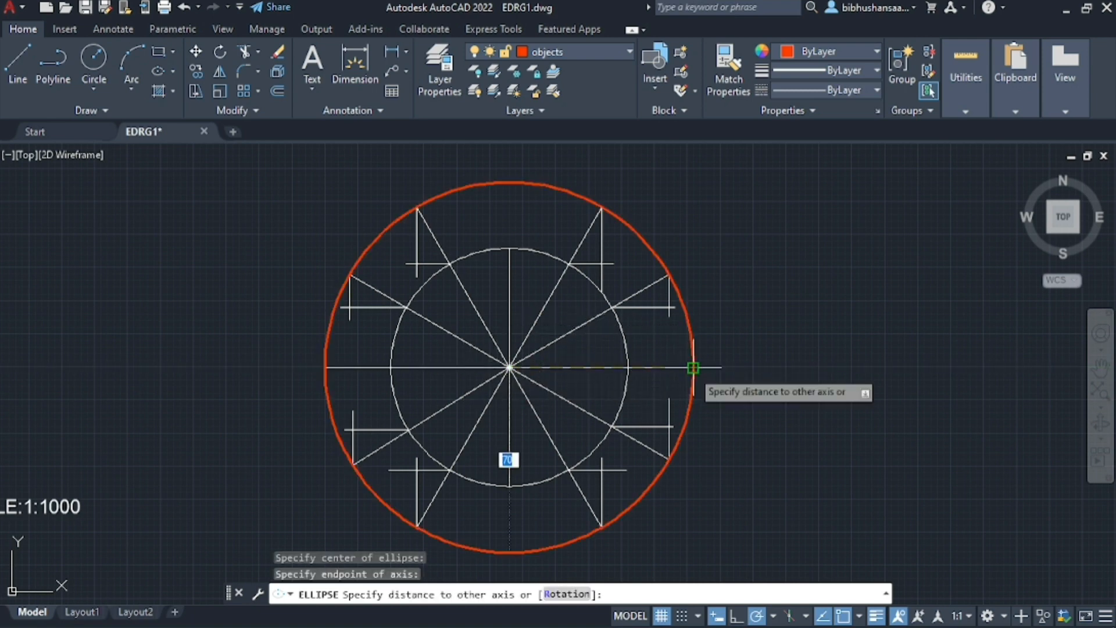
click(509, 249)
Examine around the ellipse whether it passes through each intersection of the projected vertical and horizontal lines
scroll(759, 349, down, 3)
scroll(505, 324, up, 6)
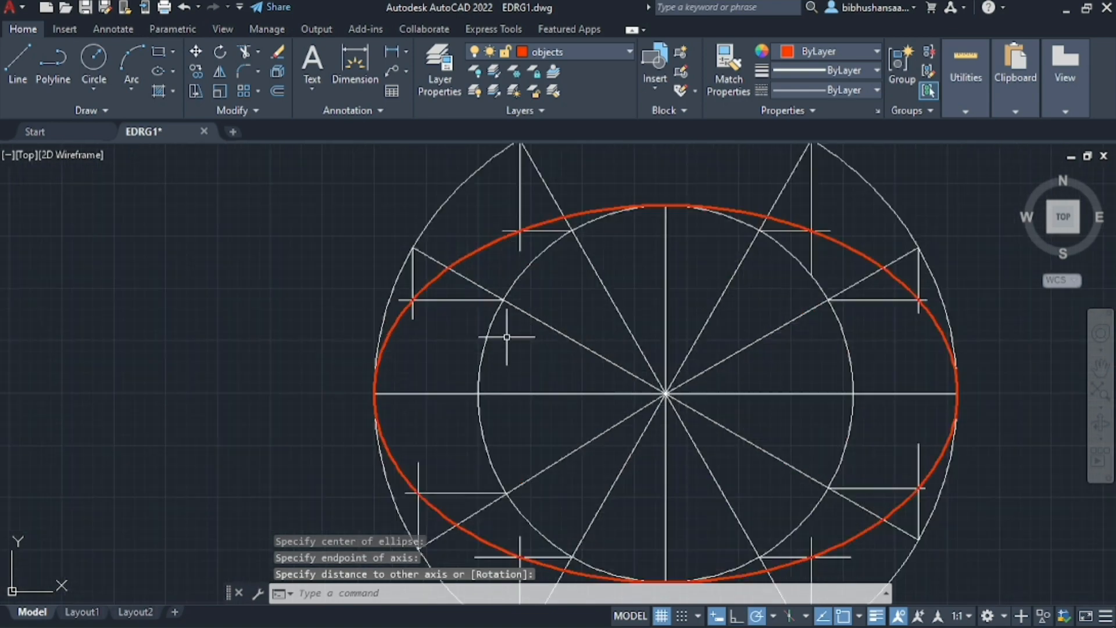
scroll(353, 299, up, 2)
scroll(369, 329, down, 4)
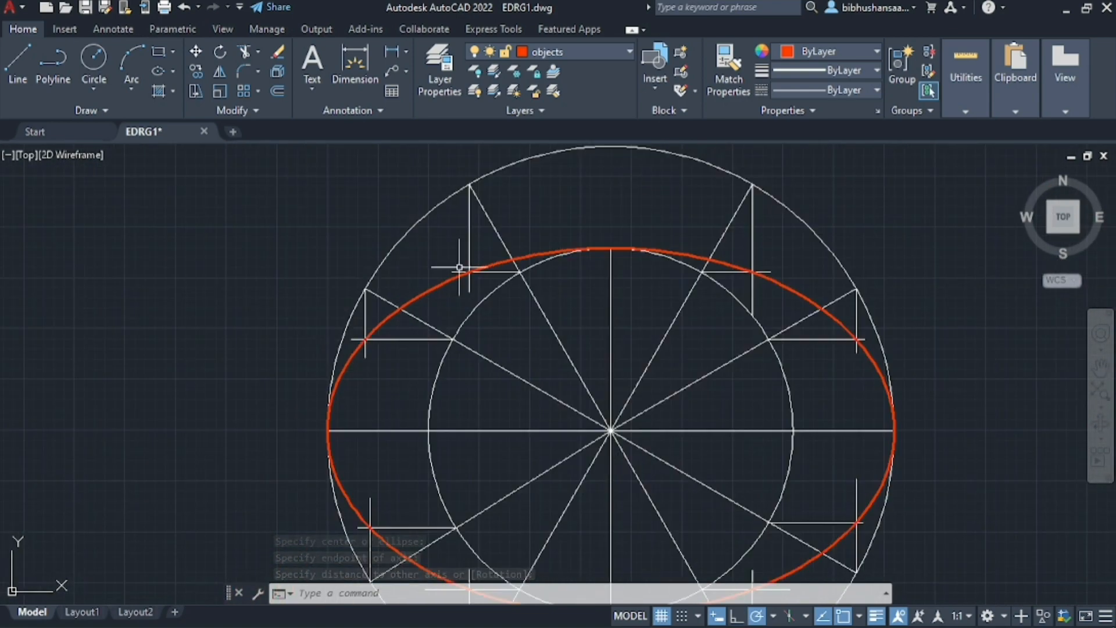
scroll(461, 269, up, 5)
scroll(368, 279, down, 4)
scroll(678, 224, up, 4)
scroll(436, 229, down, 3)
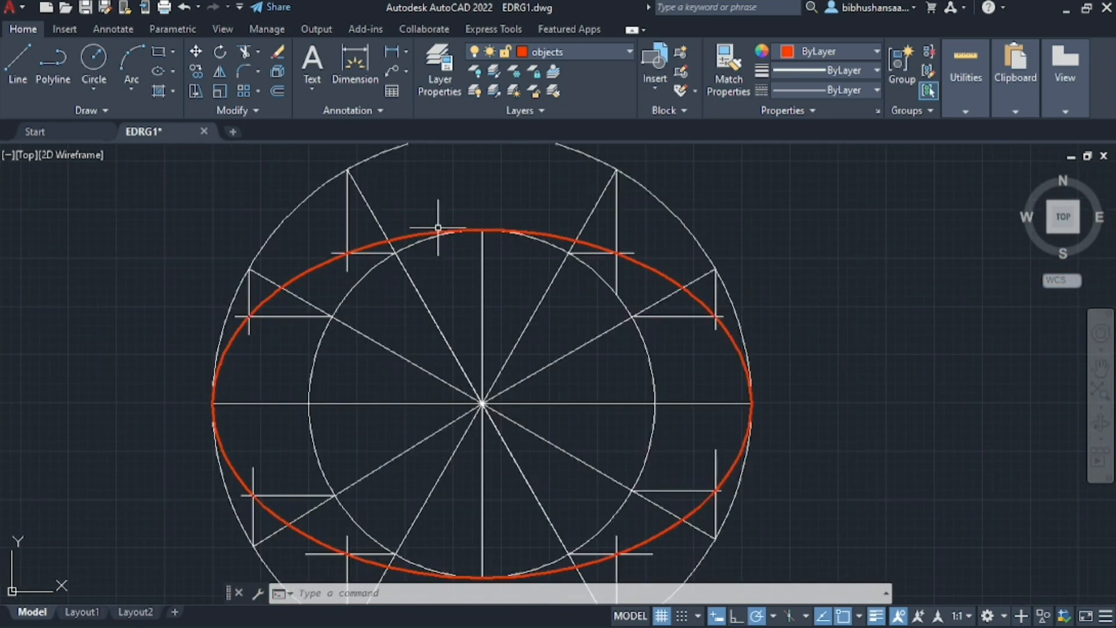
scroll(613, 246, up, 5)
scroll(613, 246, down, 4)
scroll(605, 282, up, 4)
scroll(548, 249, down, 1)
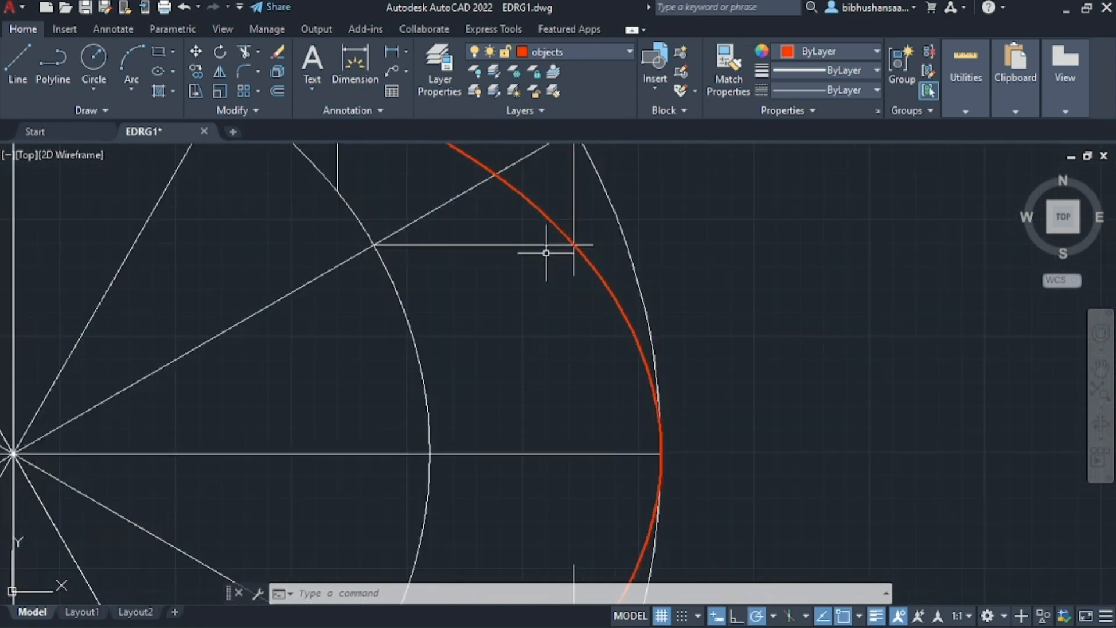
scroll(624, 378, up, 2)
scroll(643, 319, down, 4)
scroll(639, 325, up, 2)
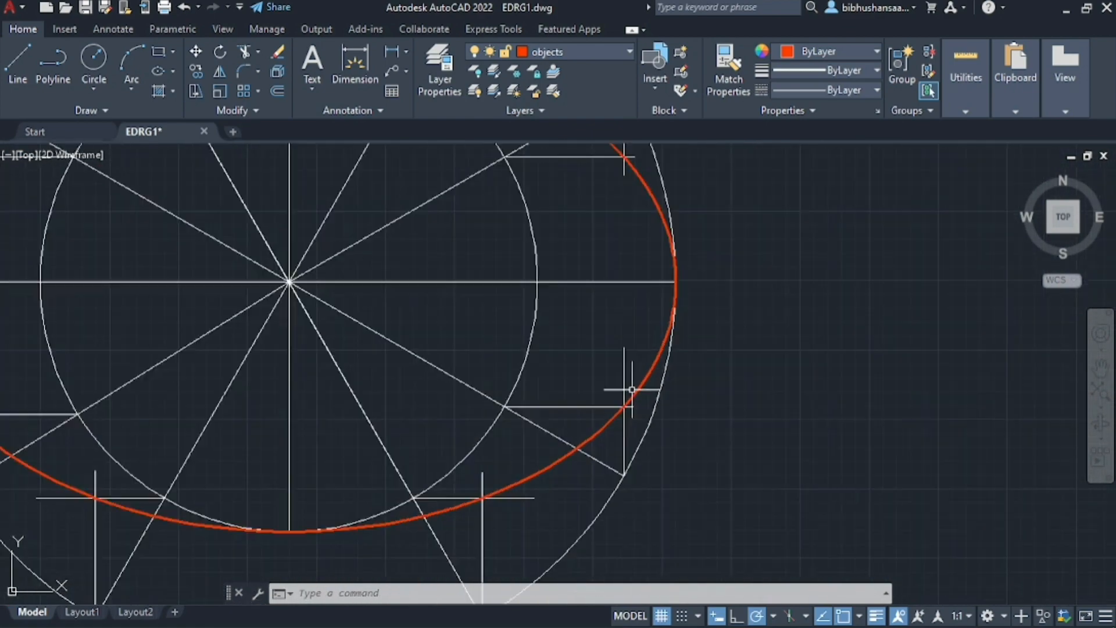
scroll(630, 385, up, 3)
scroll(576, 429, down, 4)
scroll(399, 424, up, 4)
scroll(398, 423, down, 4)
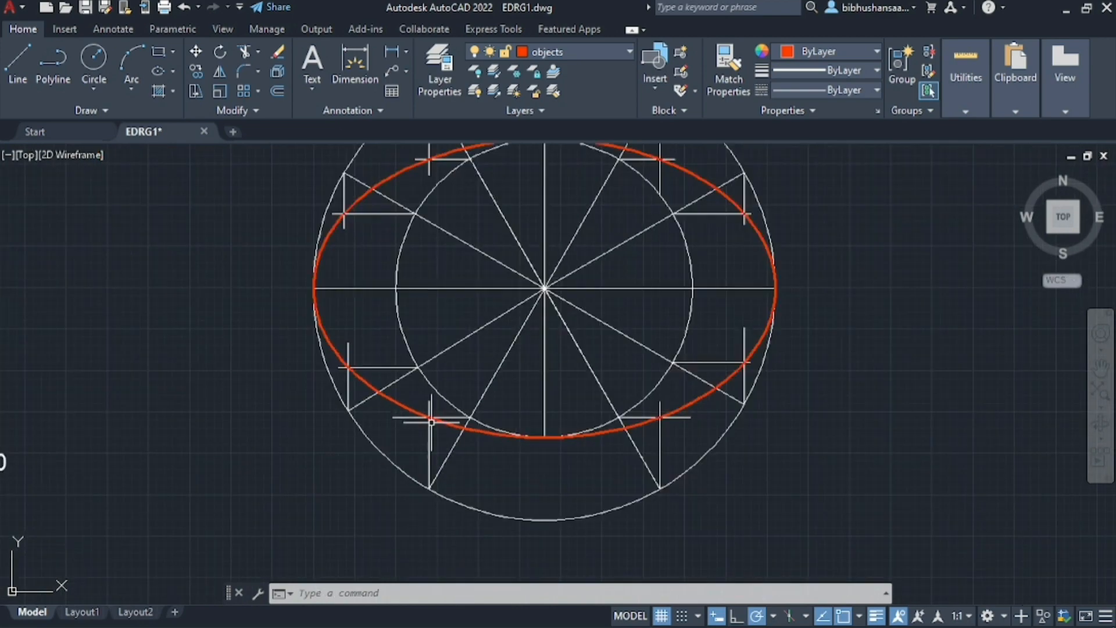
scroll(327, 363, up, 4)
scroll(326, 364, down, 4)
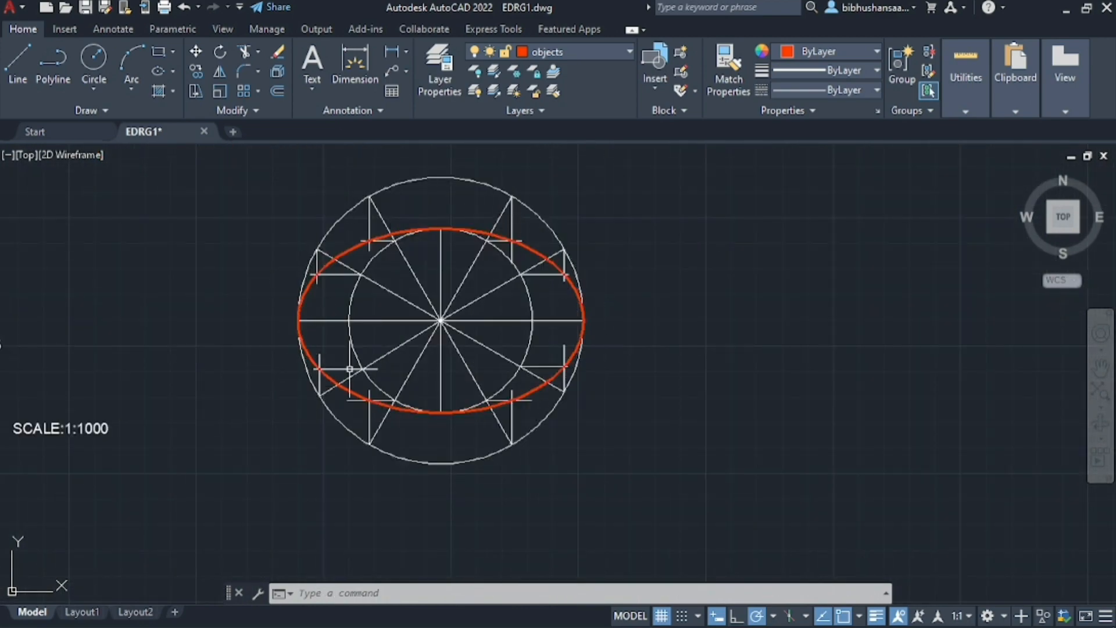
scroll(505, 318, down, 4)
scroll(604, 287, up, 4)
scroll(437, 302, down, 3)
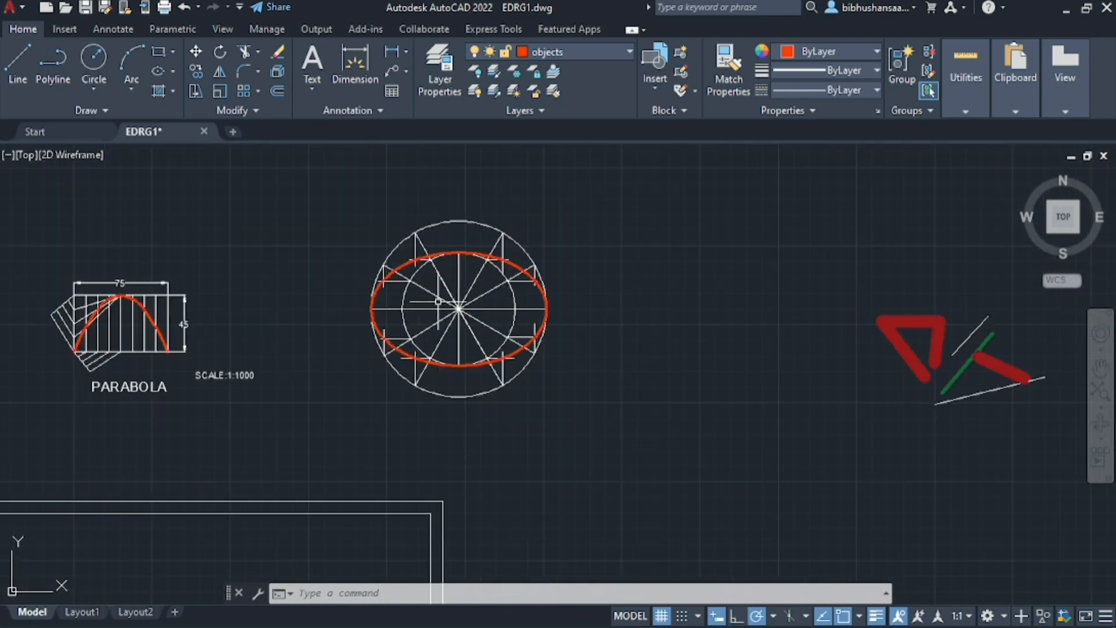
scroll(401, 268, up, 4)
scroll(366, 175, down, 5)
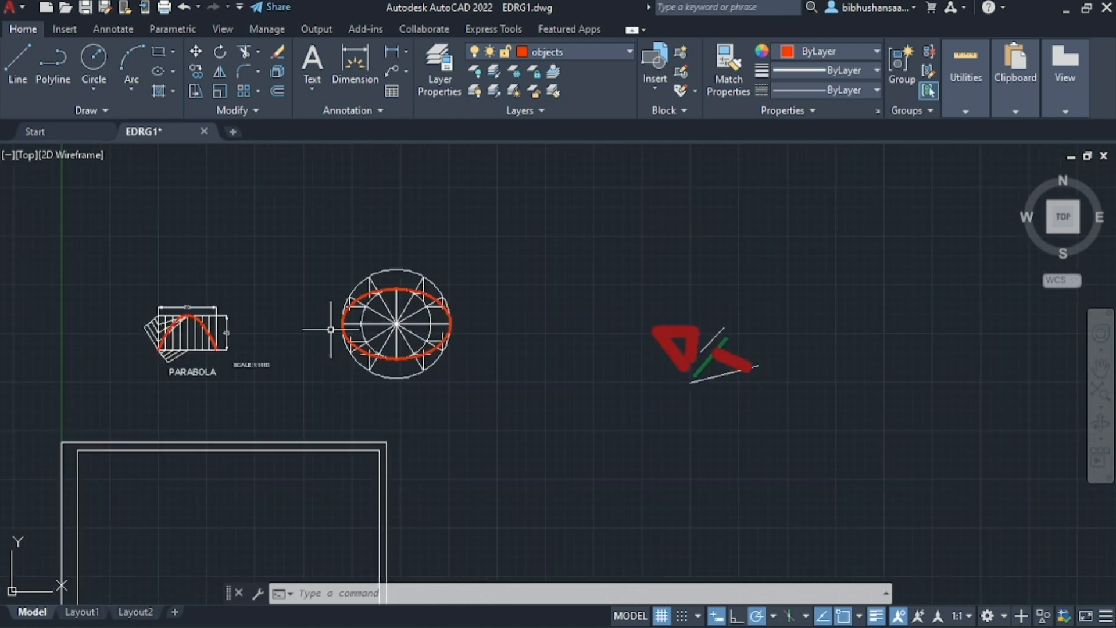
Make layer 0 the current layer for dimensioning
scroll(330, 267, up, 4)
click(354, 64)
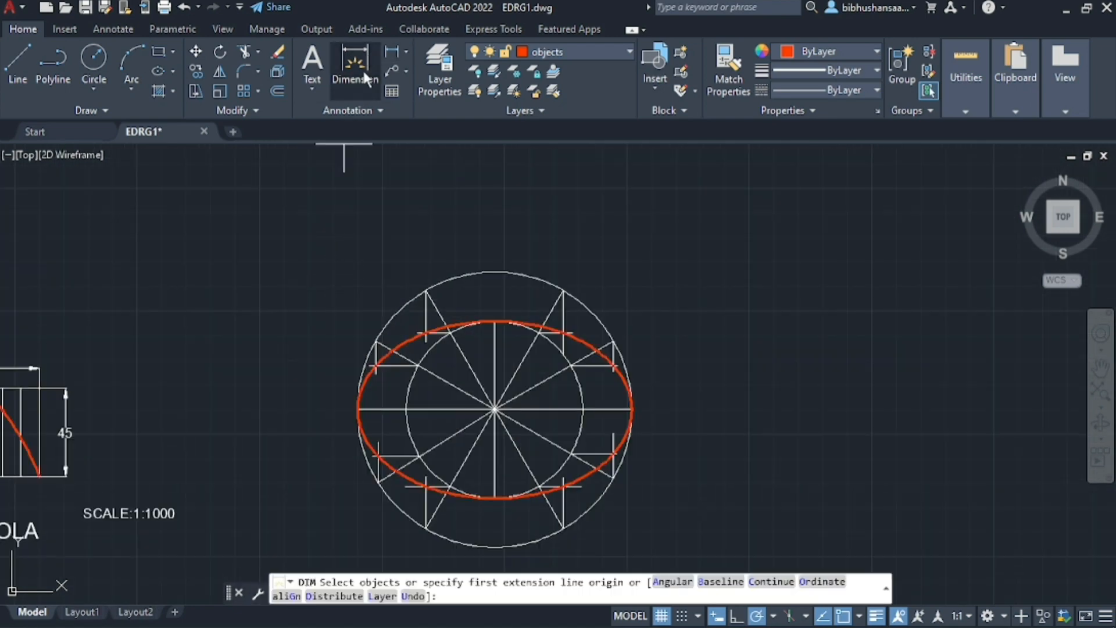
key(Escape)
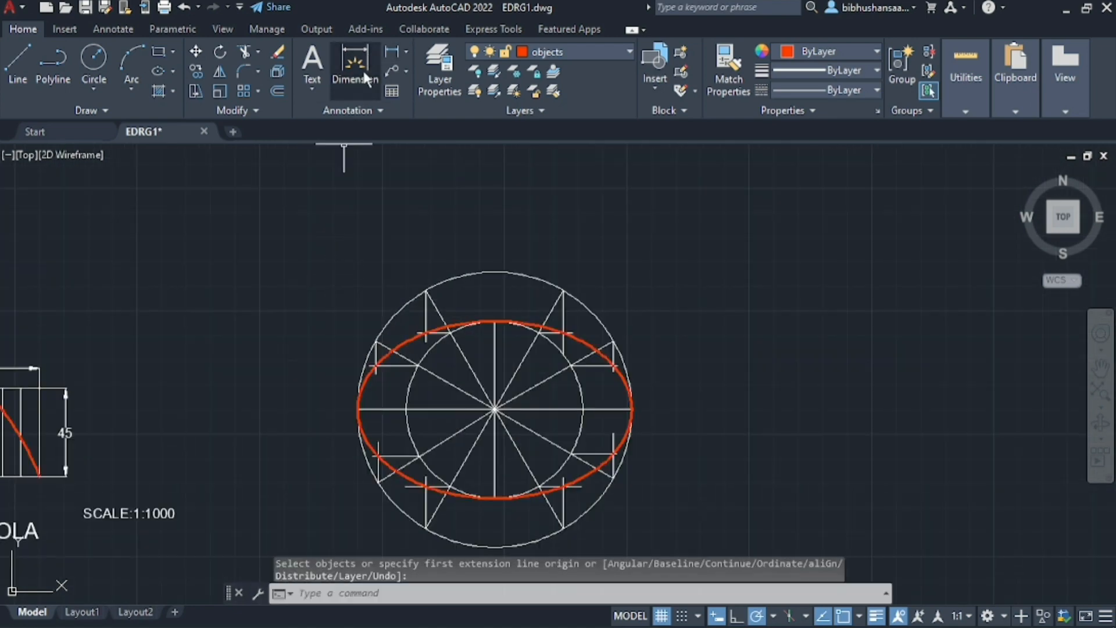
click(454, 75)
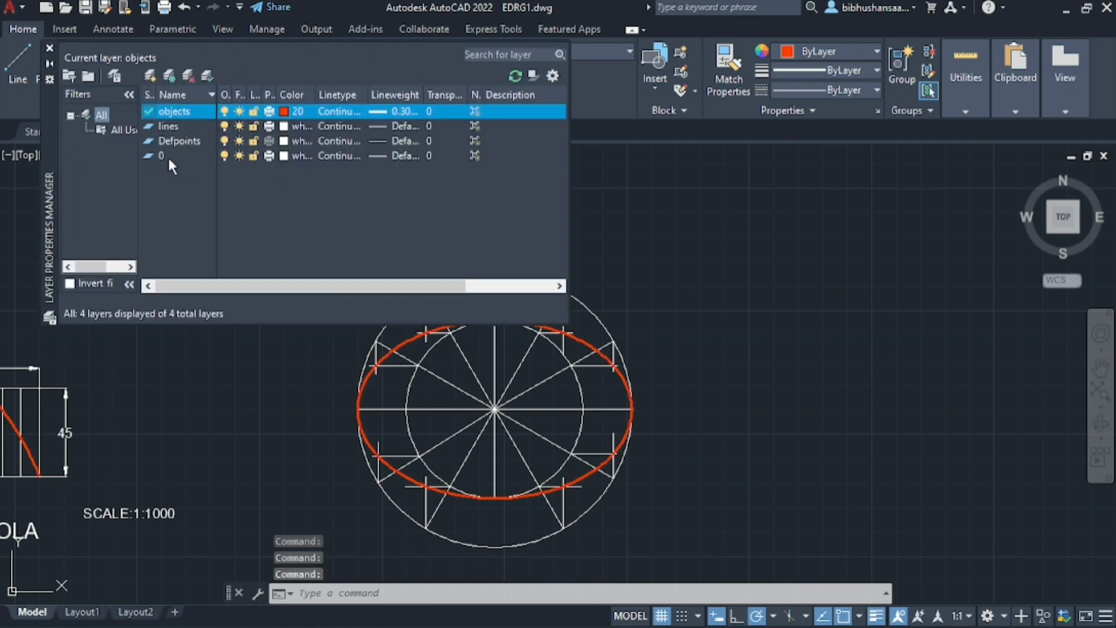
double_click(167, 155)
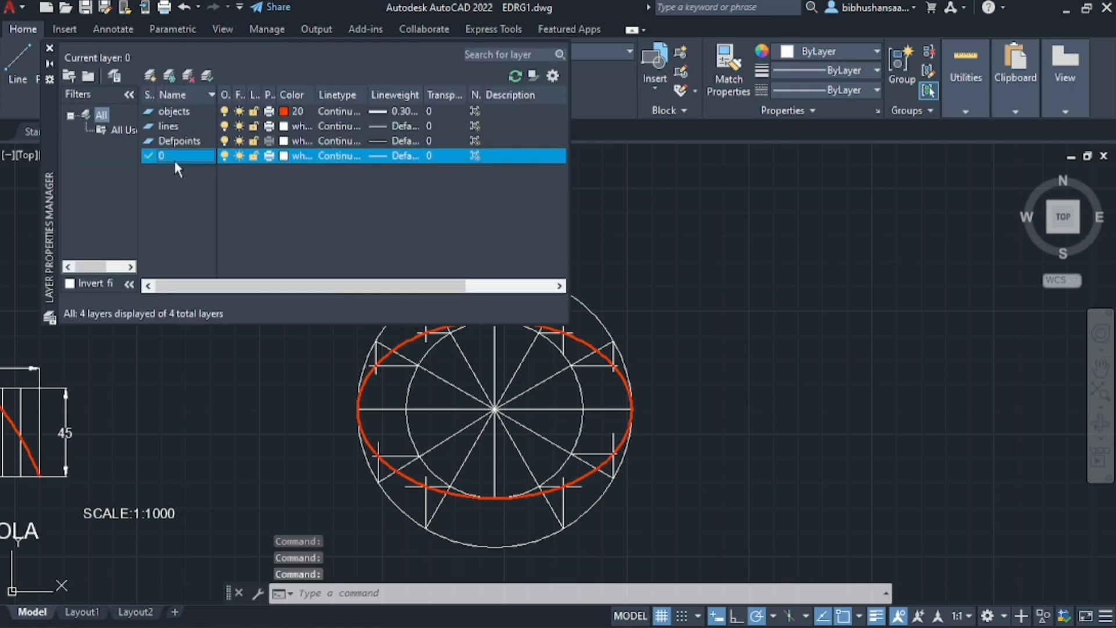
click(50, 49)
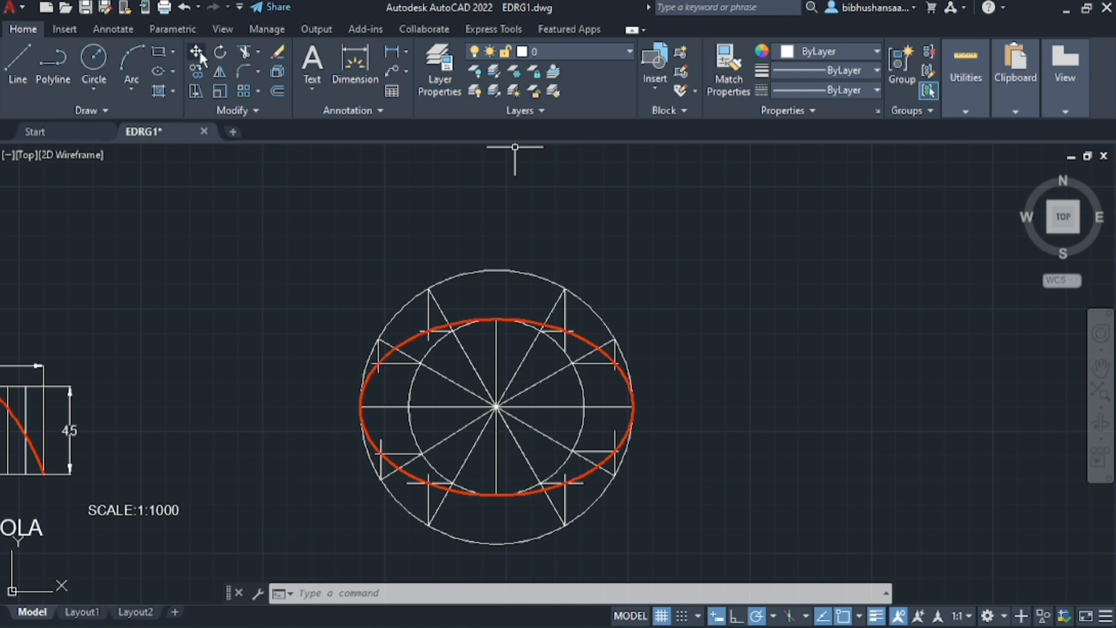
Dimension the ellipse's major axis between its left and right ends, placing the dimension above the outer circle
click(354, 64)
key(Return)
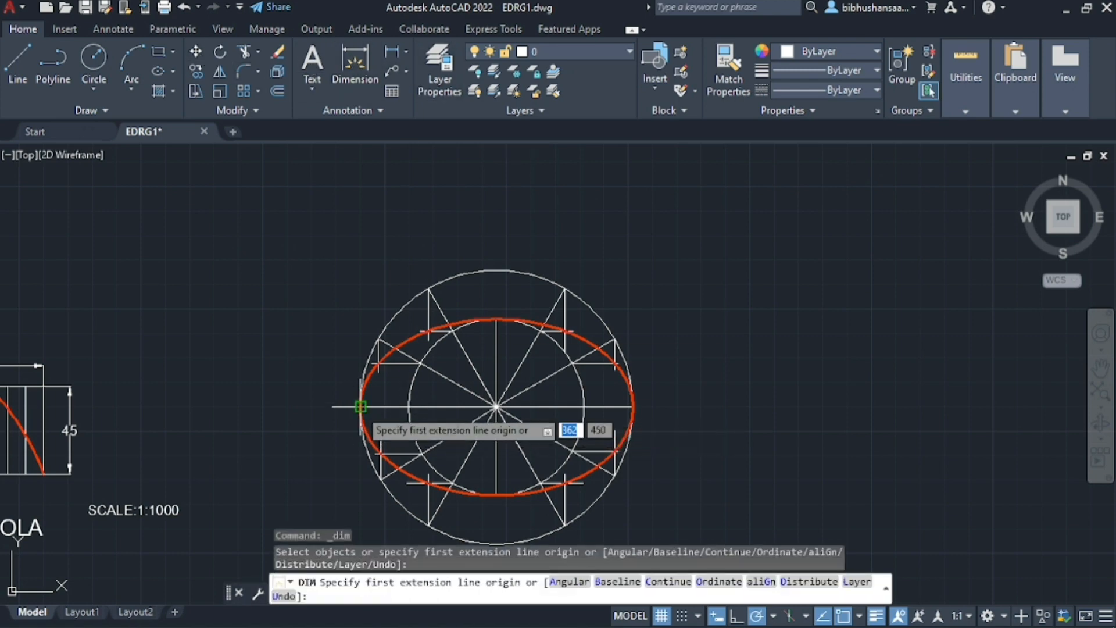
click(360, 407)
click(633, 407)
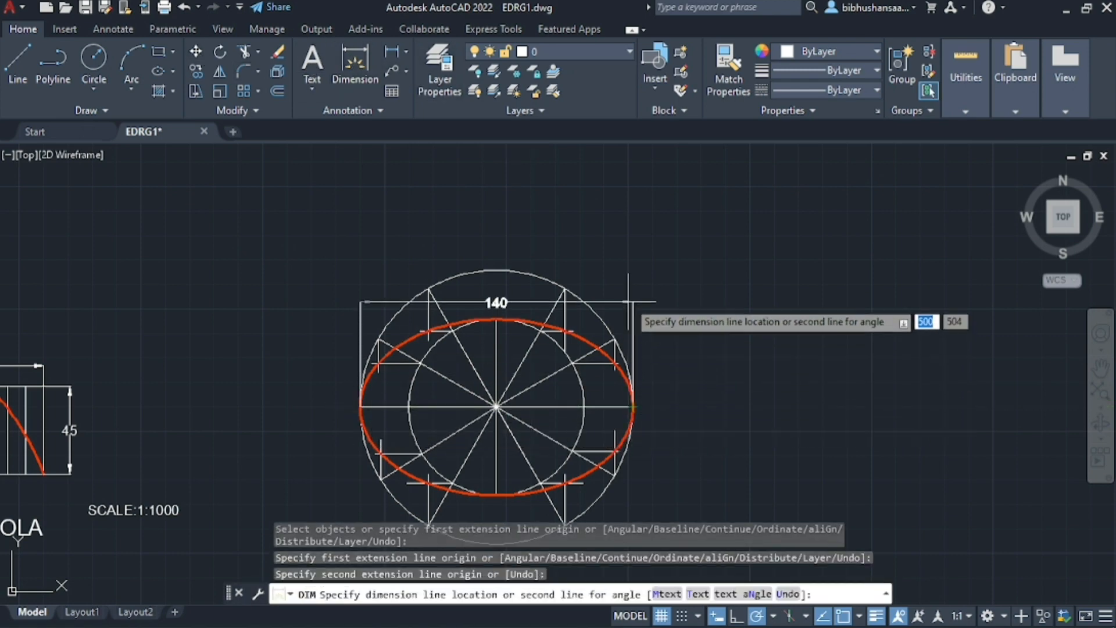
click(633, 220)
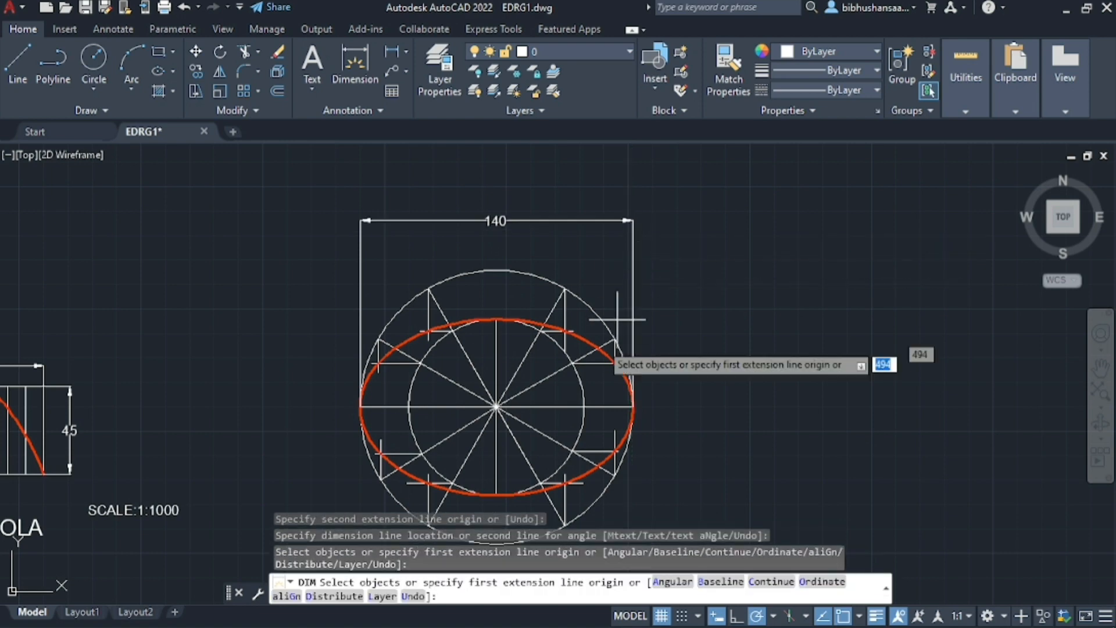
Dimension the inner circle's horizontal diameter, placing the dimension below the outer circle
scroll(618, 309, down, 4)
scroll(470, 348, up, 4)
click(463, 266)
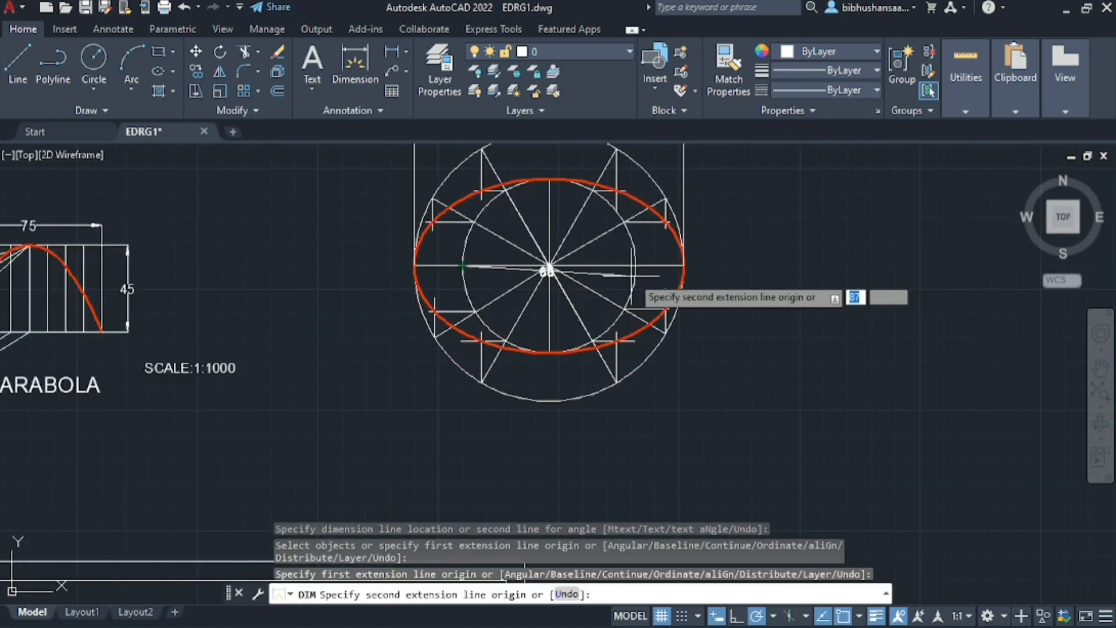
click(635, 265)
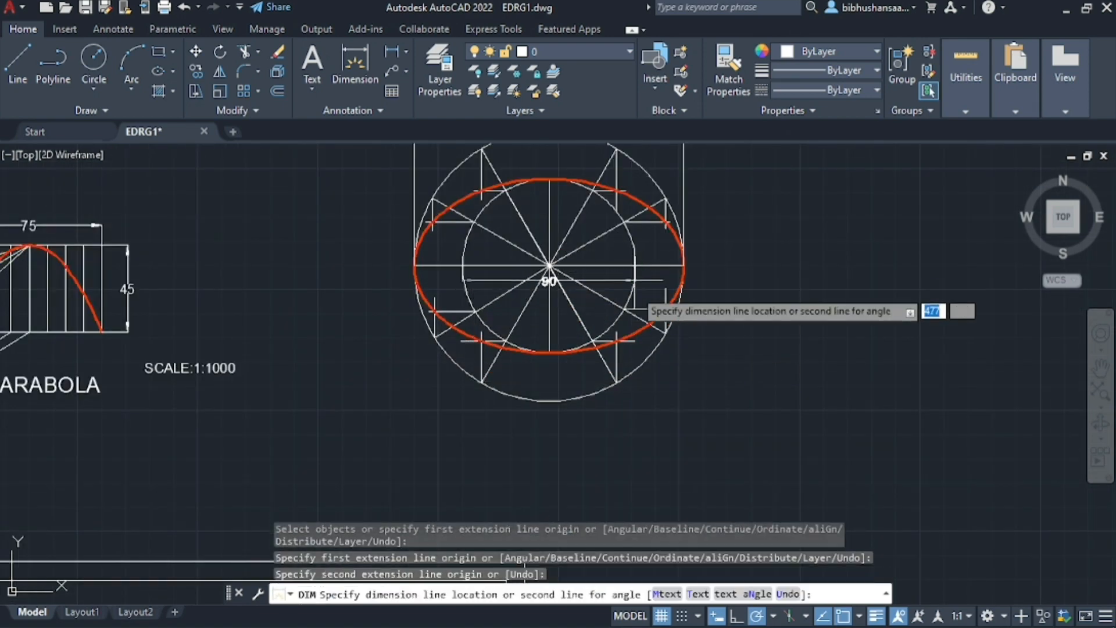
click(635, 435)
scroll(647, 330, down, 2)
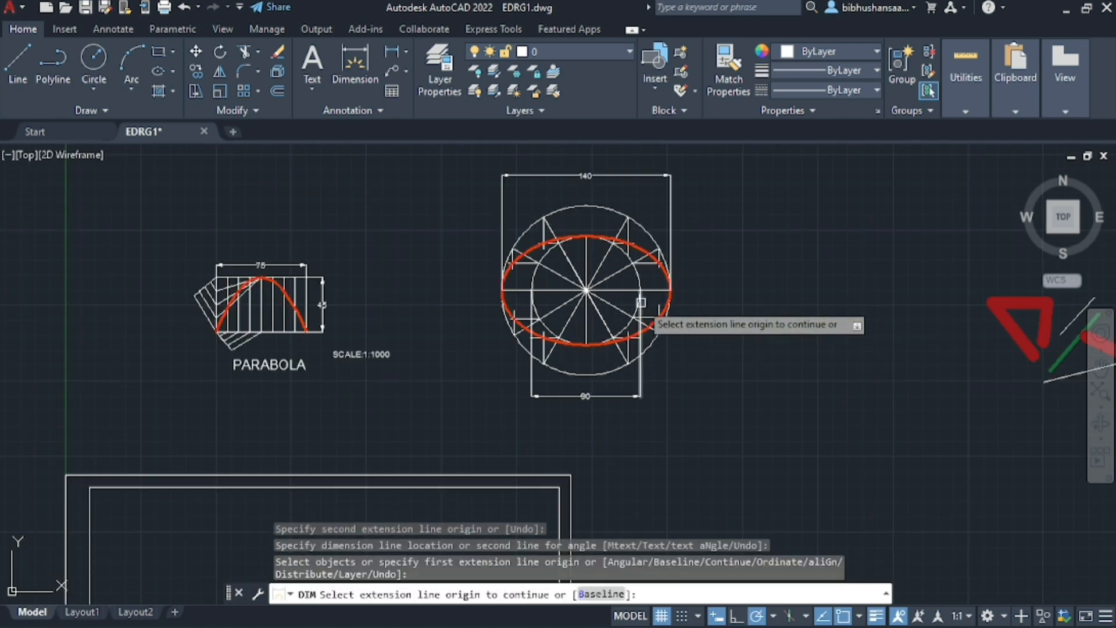
Add the multiline text label ELLIPSE below the inner circle's diameter dimension
scroll(568, 263, up, 2)
scroll(568, 262, down, 2)
click(312, 58)
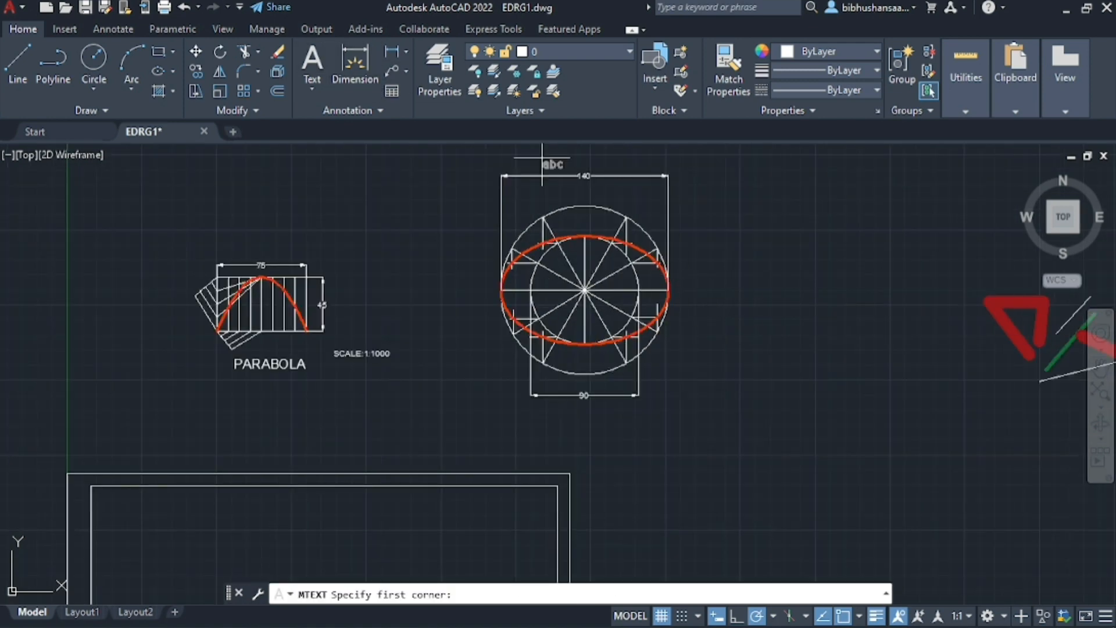
click(514, 418)
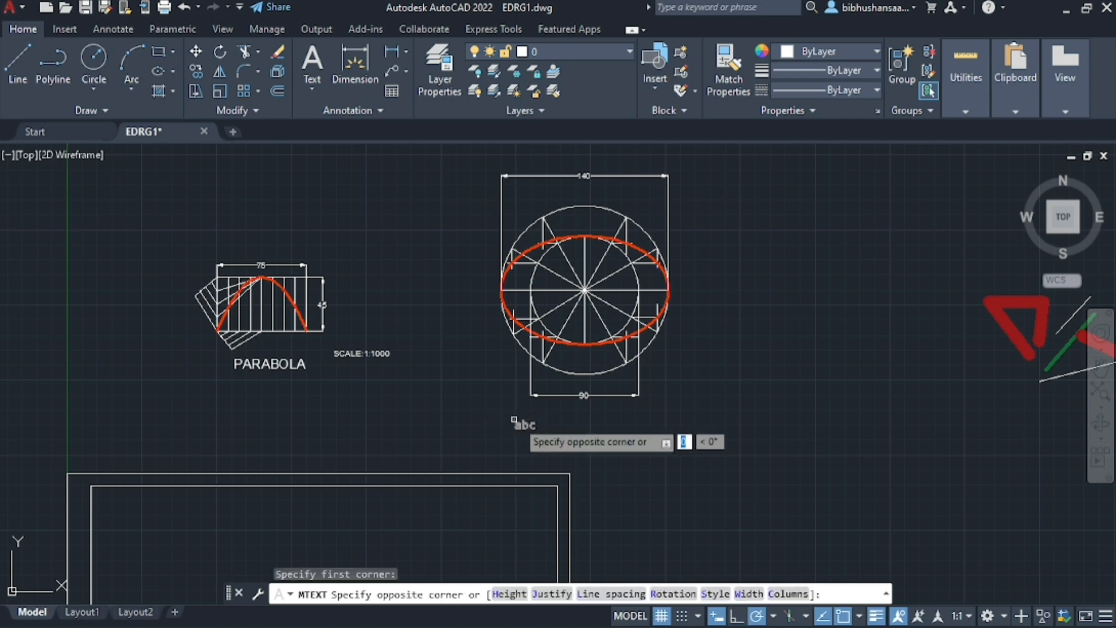
click(661, 438)
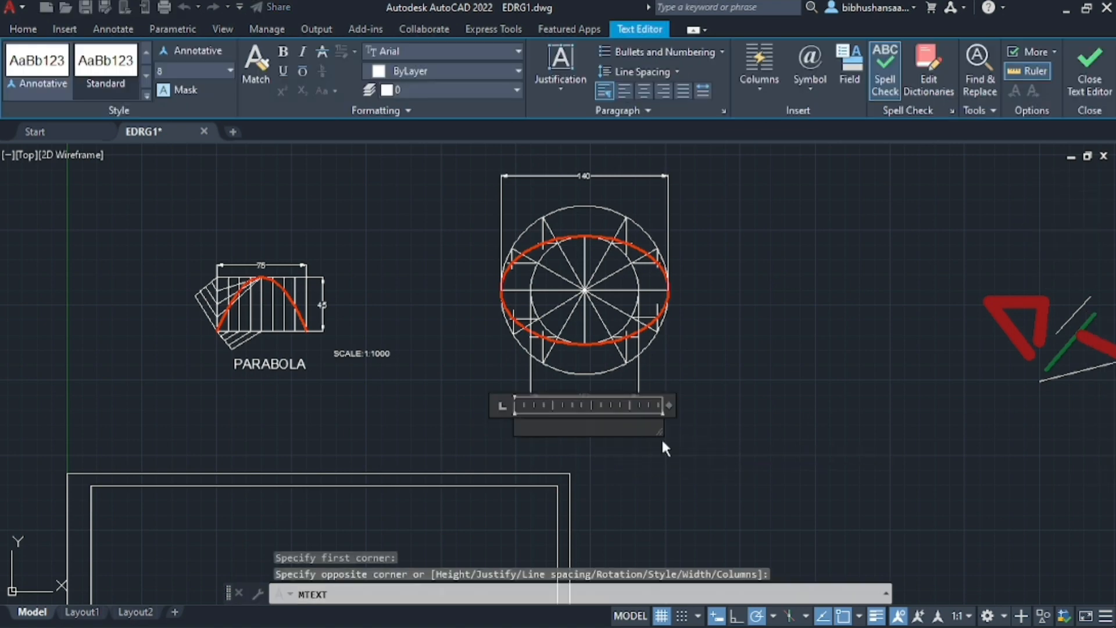
text(ELLIPSE)
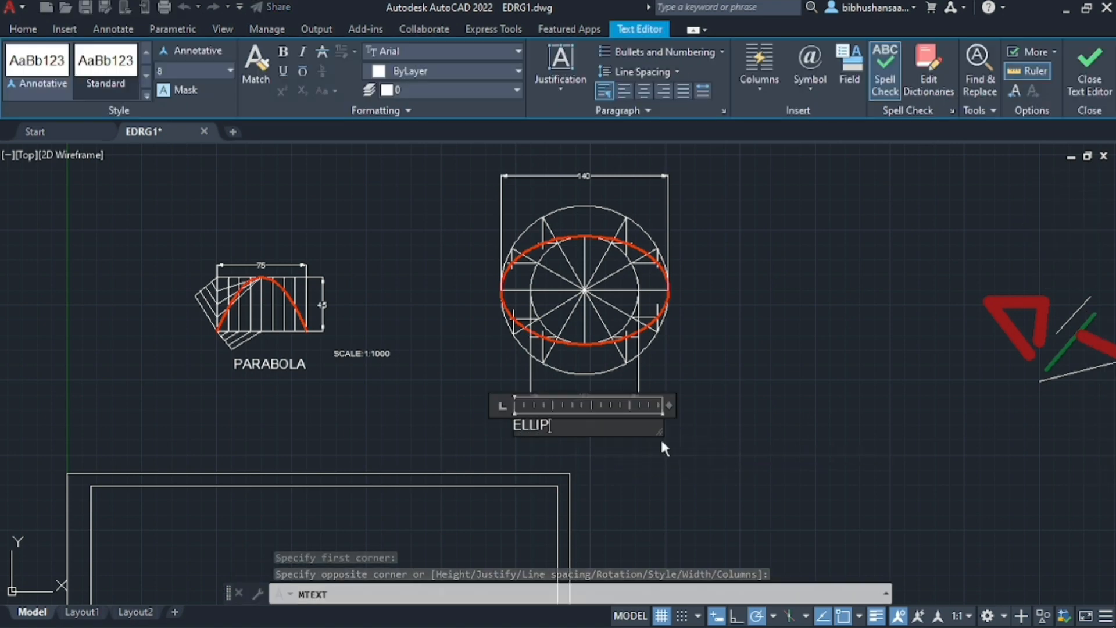
click(730, 372)
Move the ELLIPSE label so it sits roughly centred just beneath the inner circle's diameter dimension
click(530, 426)
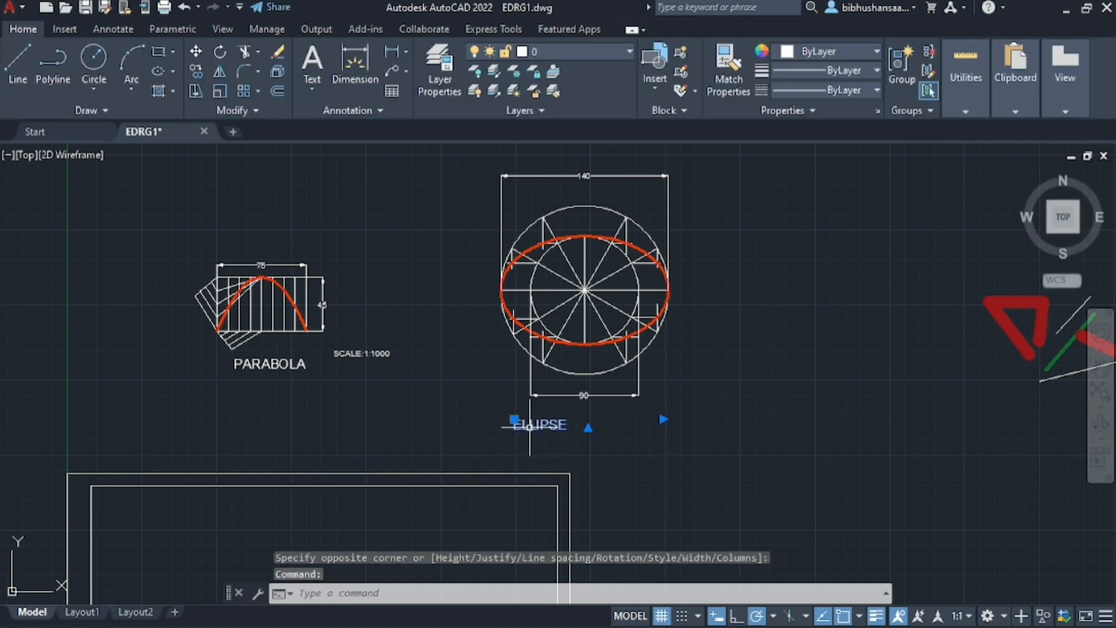
drag(532, 433, 584, 428)
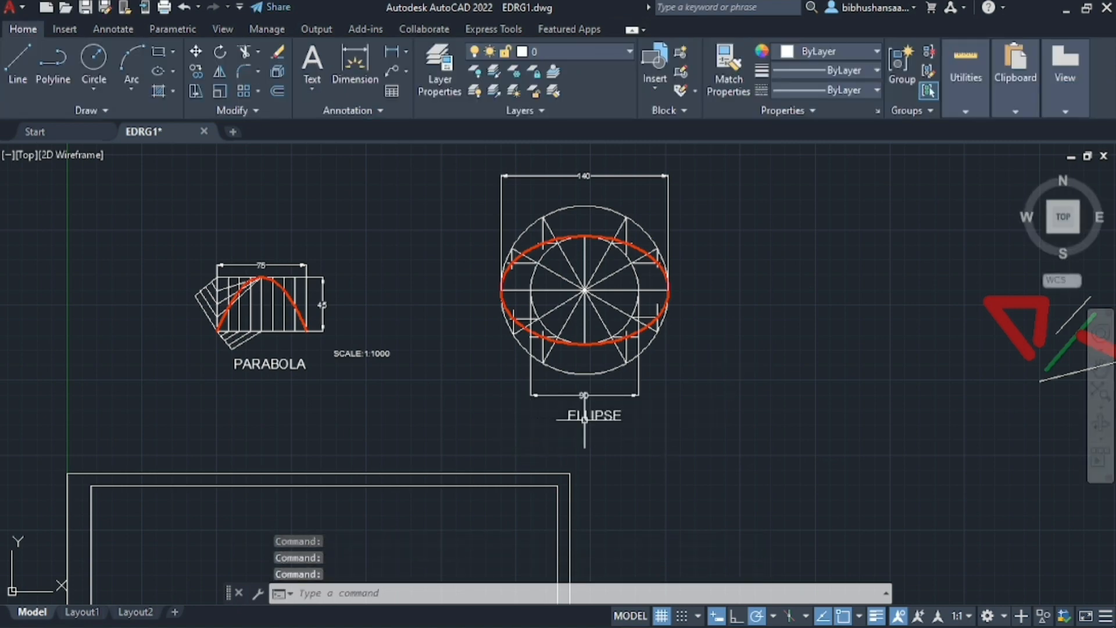
scroll(617, 436, up, 4)
scroll(610, 444, down, 3)
scroll(615, 437, up, 2)
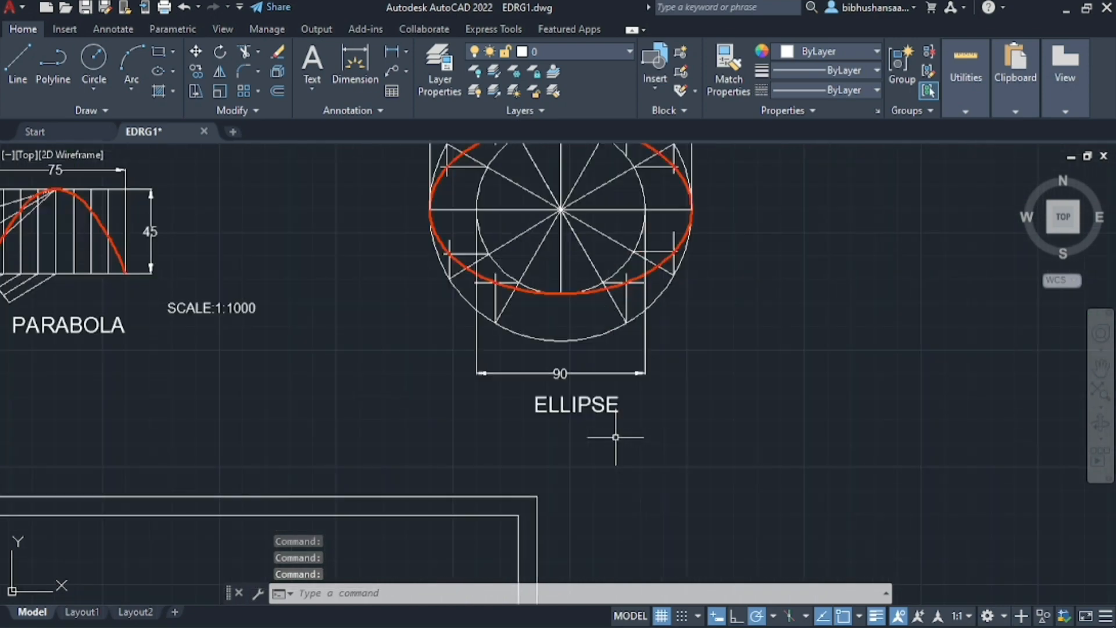
Examine the labelled ellipse construction and its placement relative to the parabola and the title block frame
scroll(615, 437, down, 3)
scroll(883, 412, up, 4)
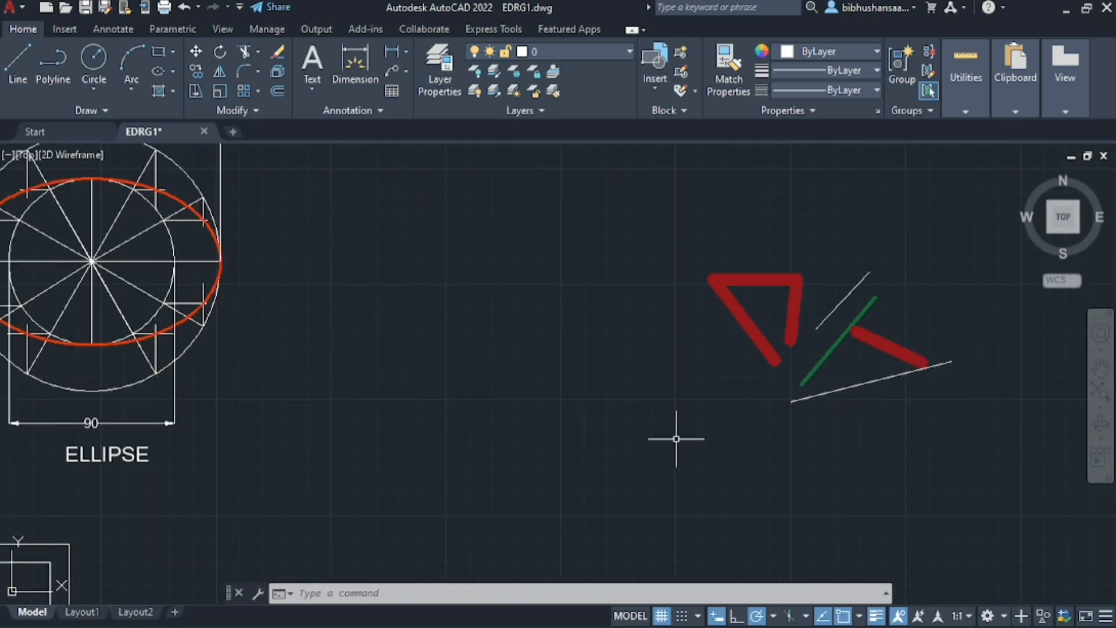
scroll(750, 381, up, 1)
scroll(748, 384, down, 5)
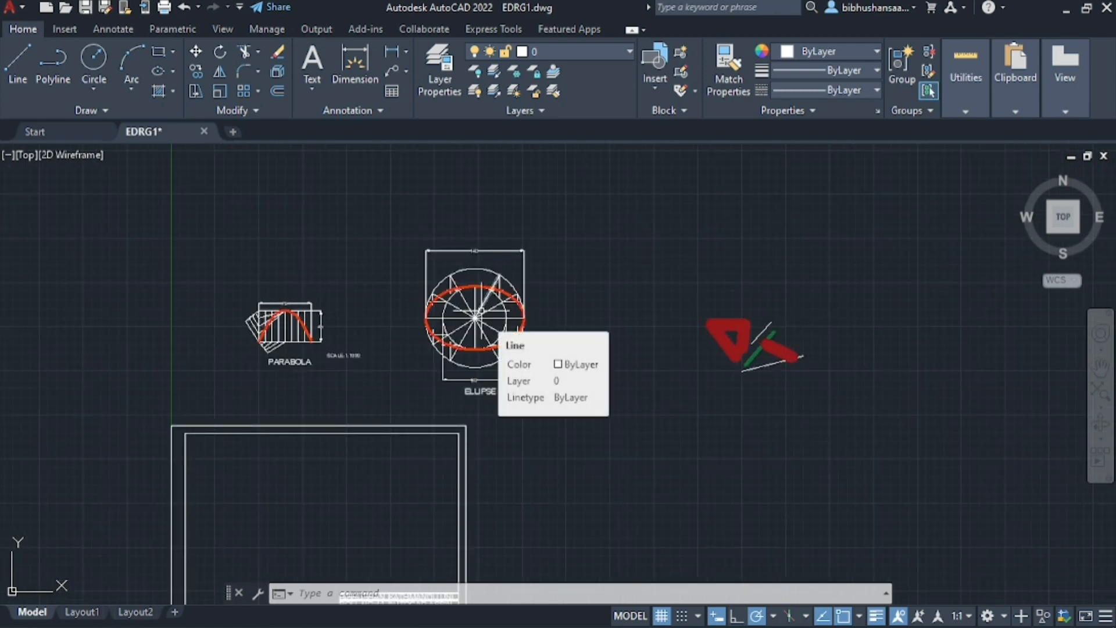
scroll(480, 314, up, 4)
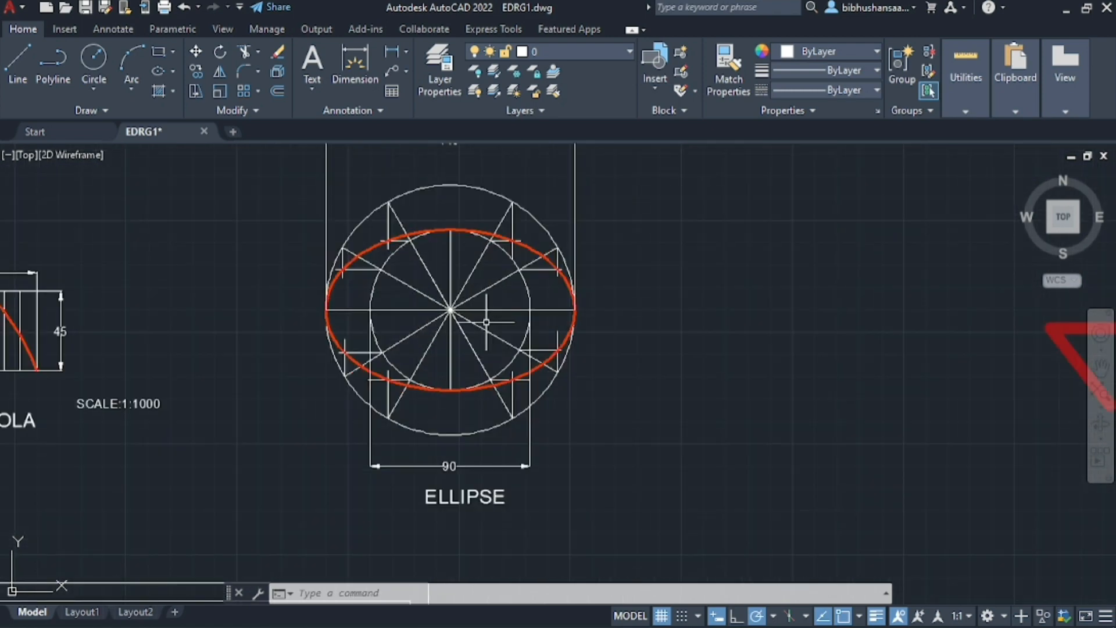
scroll(486, 322, down, 4)
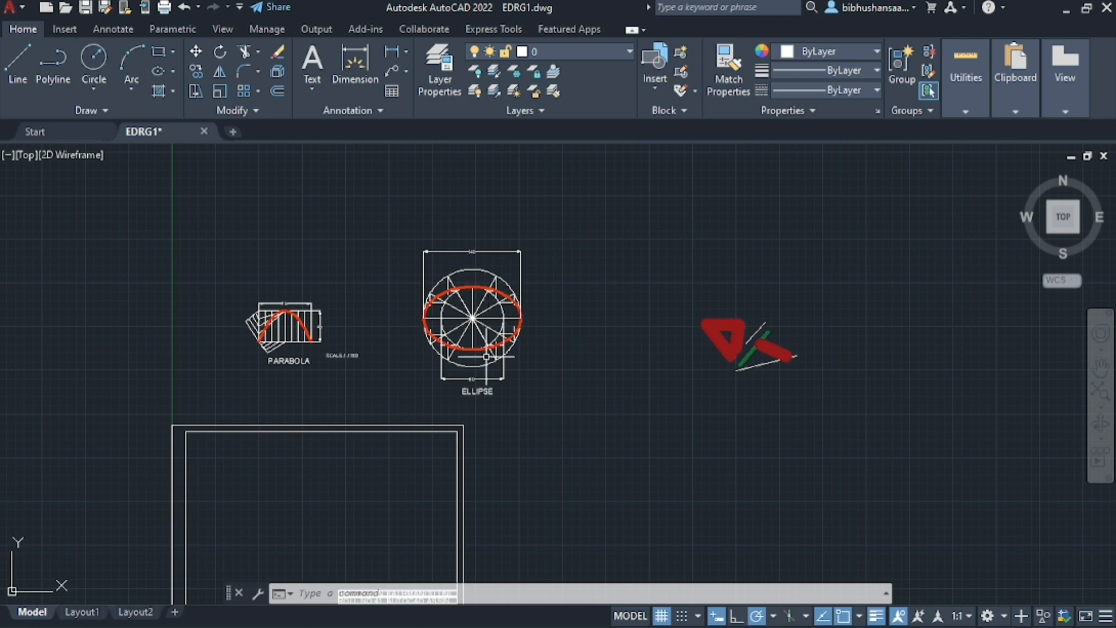
scroll(486, 356, down, 2)
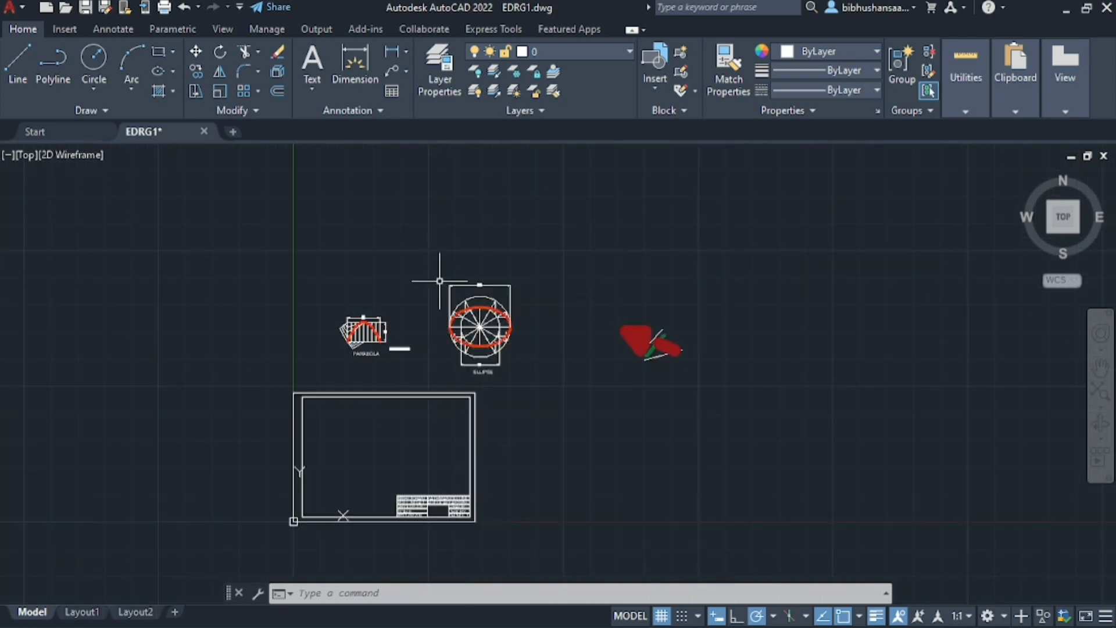